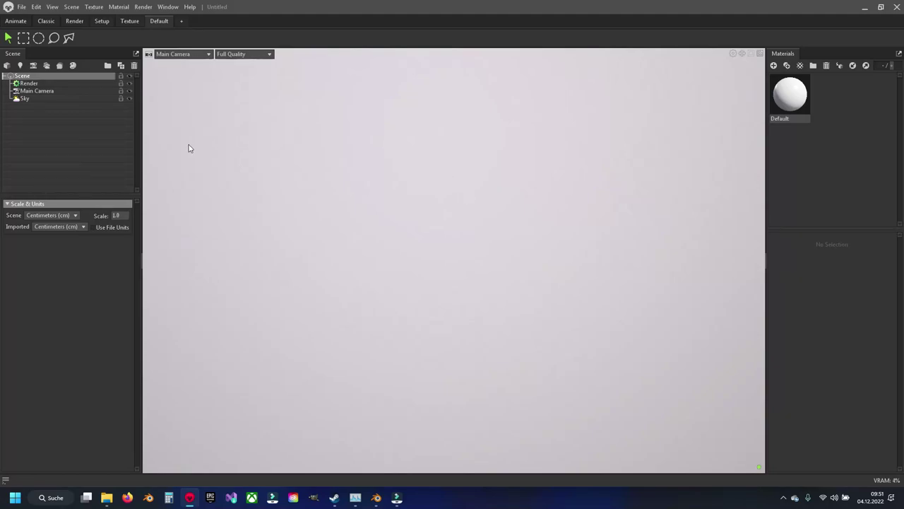
- Bring scifi_ship_high.fbx and scifi_ship_low.fbx from File Explorer into the viewport and orbit to a side view
{"action": "left_click", "coordinate": [108, 499]}
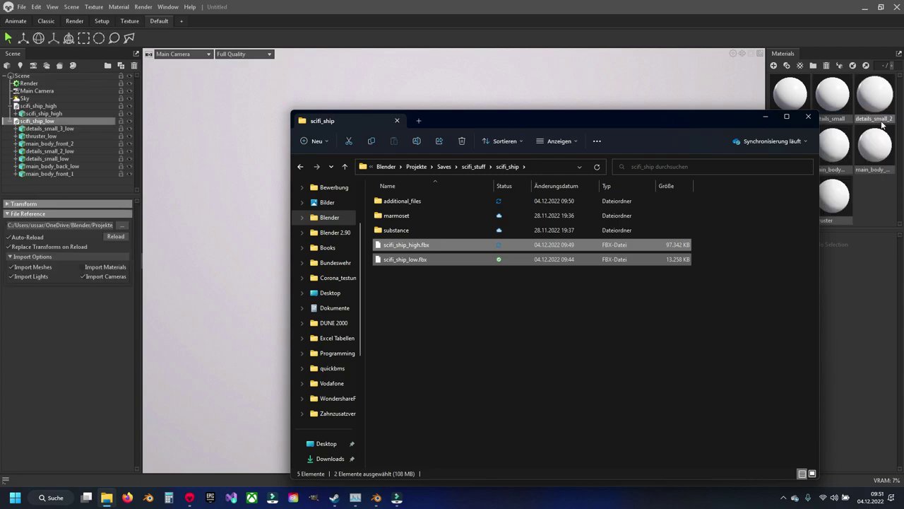
{"action": "left_click", "coordinate": [766, 117]}
{"action": "left_click_drag", "start_coordinate": [407, 257], "coordinate": [230, 184]}
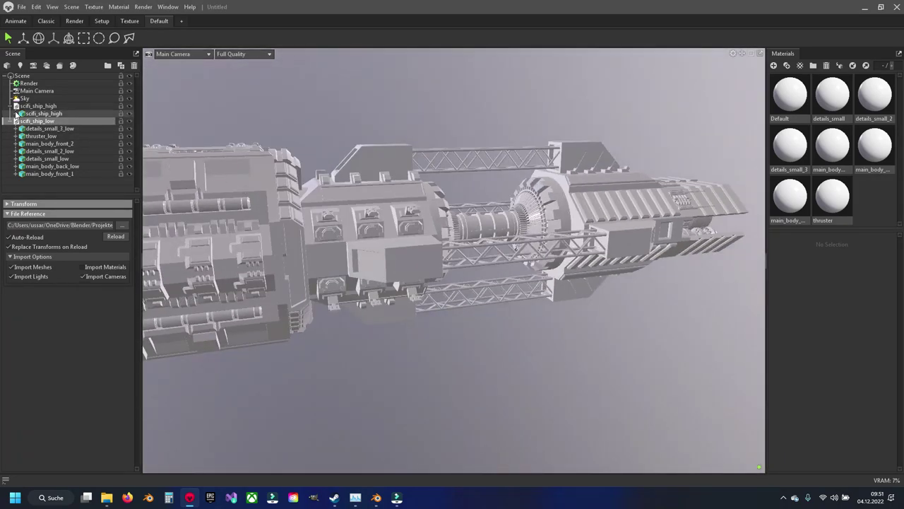
- Create Bake Project 1, placing scifi_ship_low under Low and scifi_ship_high under High
{"action": "left_click", "coordinate": [10, 106]}
{"action": "left_click", "coordinate": [12, 114]}
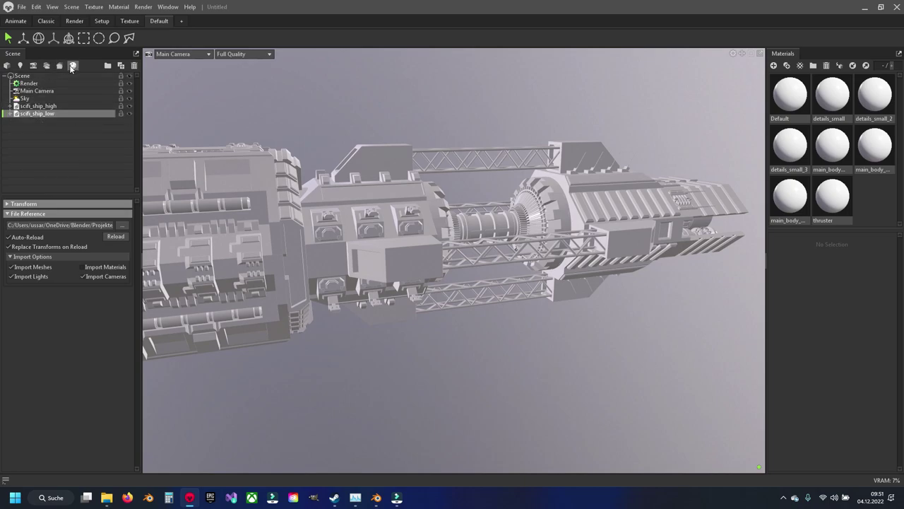
{"action": "left_click", "coordinate": [60, 65]}
{"action": "left_click_drag", "start_coordinate": [36, 113], "coordinate": [37, 128]}
{"action": "left_click", "coordinate": [36, 106]}
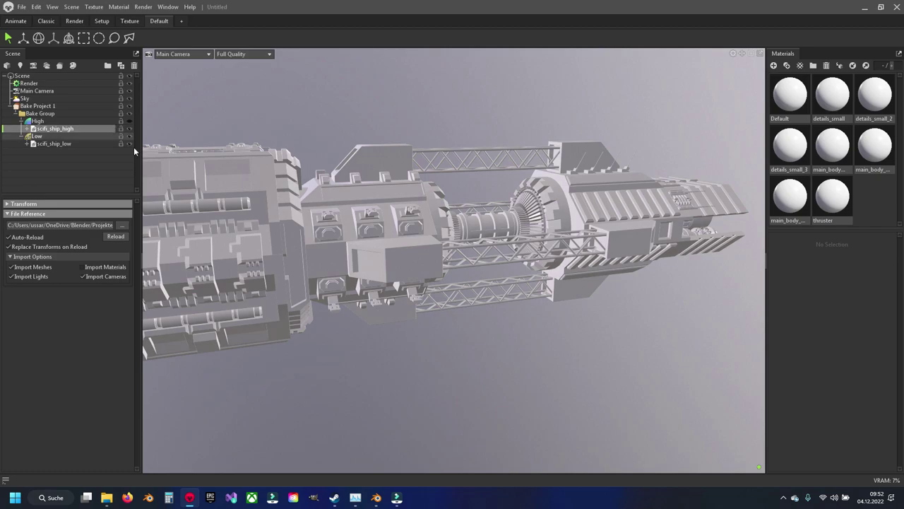
- Frame the ship and inspect its thrusters, leaving the High group meshes hidden
{"action": "key", "text": "f"}
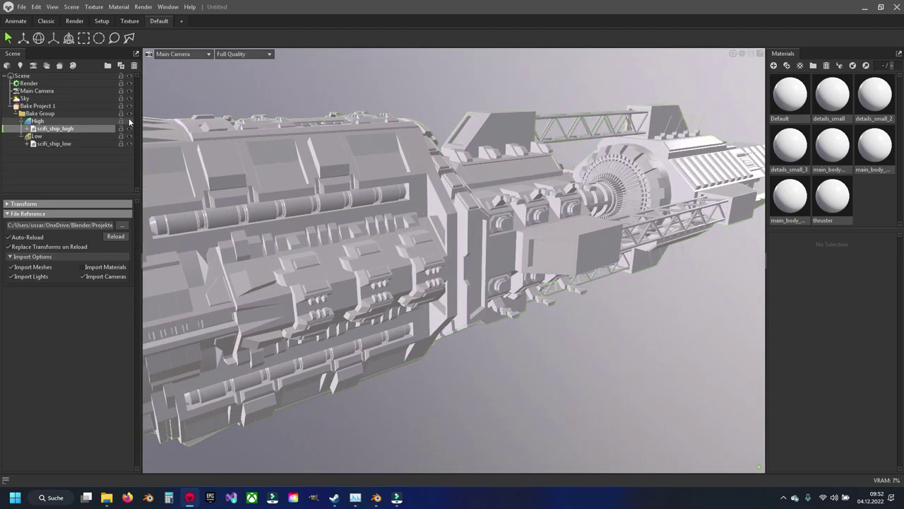
{"action": "left_click_drag", "start_coordinate": [600, 249], "coordinate": [450, 260]}
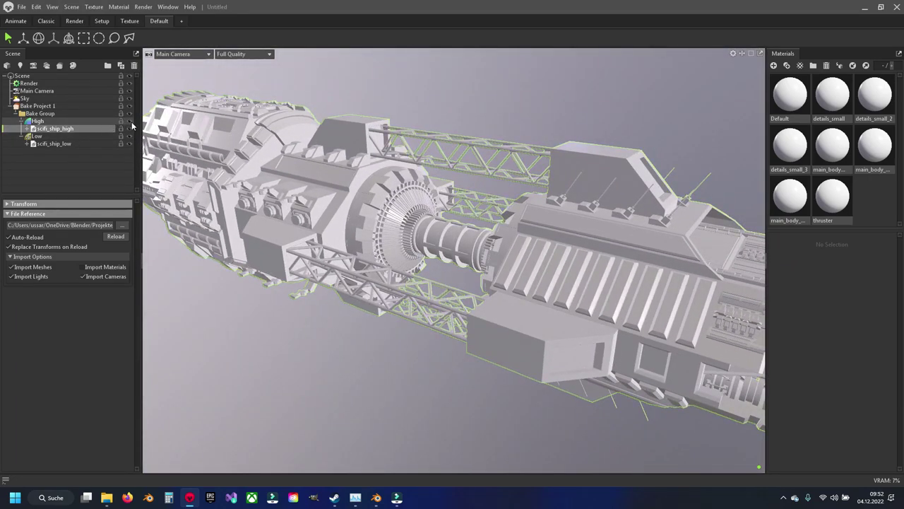
{"action": "left_click_drag", "start_coordinate": [415, 261], "coordinate": [154, 174]}
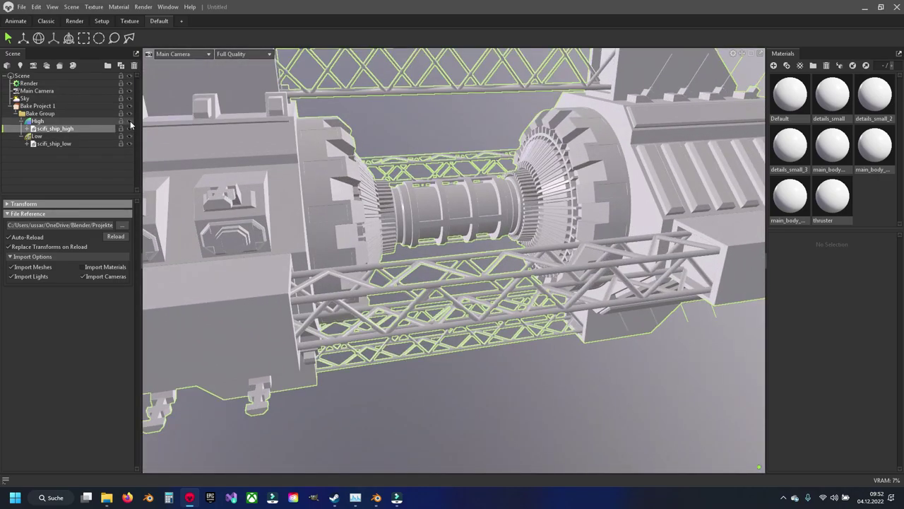
{"action": "left_click_drag", "start_coordinate": [523, 254], "coordinate": [451, 259]}
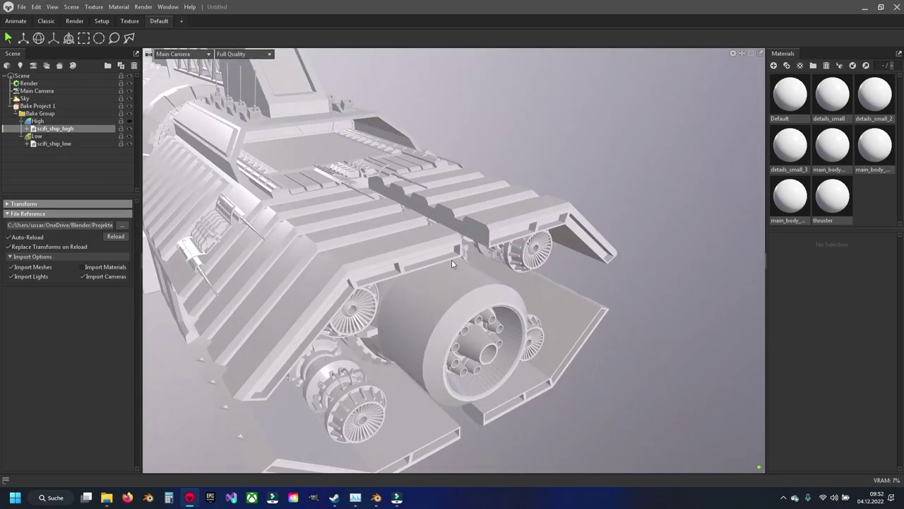
{"action": "left_click", "coordinate": [129, 122]}
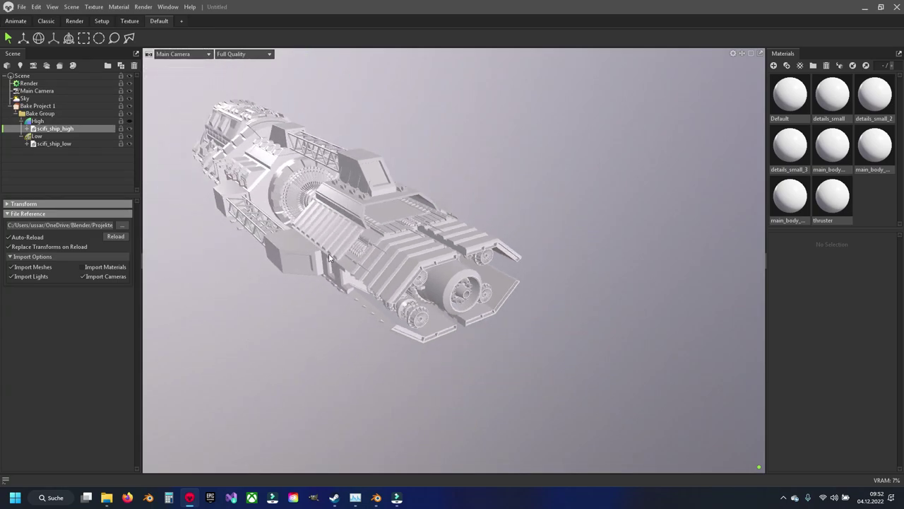
{"action": "left_click_drag", "start_coordinate": [423, 254], "coordinate": [225, 185]}
{"action": "scroll", "scroll_direction": "up", "scroll_amount": 3}
{"action": "left_click", "coordinate": [128, 121]}
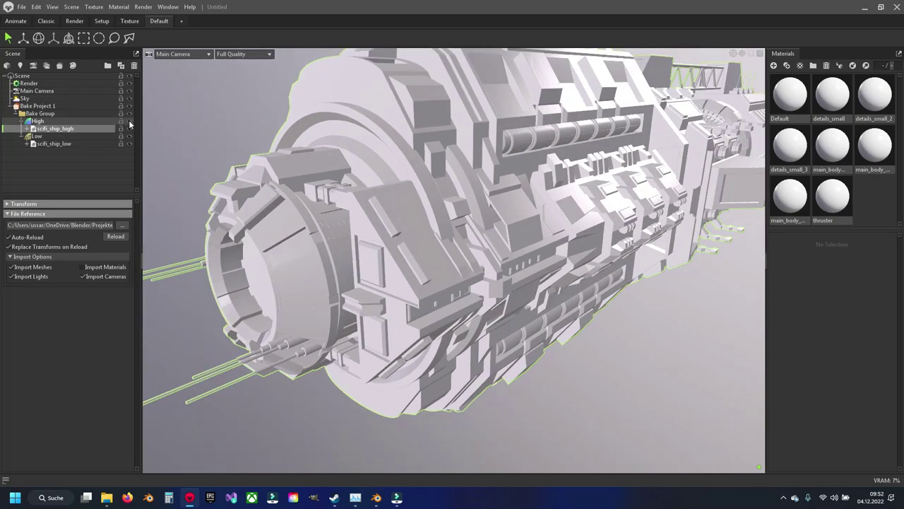
{"action": "left_click", "coordinate": [129, 121]}
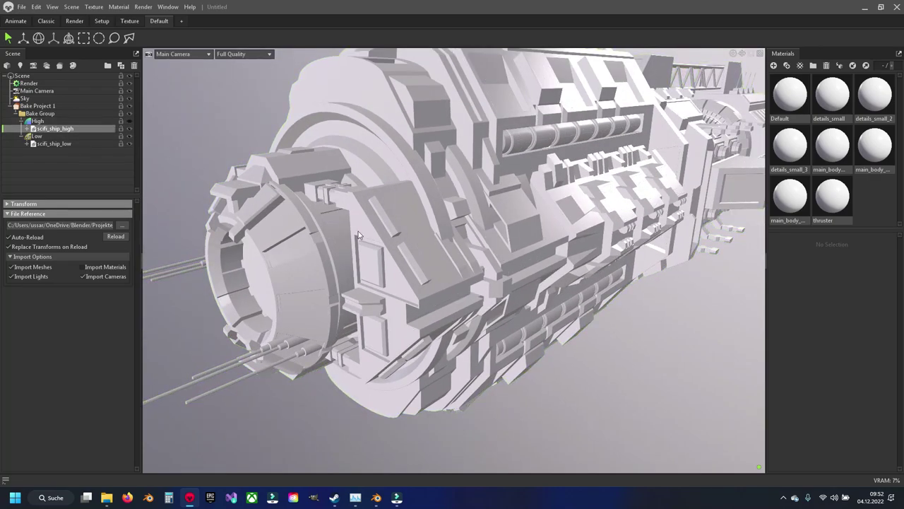
{"action": "left_click_drag", "start_coordinate": [358, 225], "coordinate": [250, 250]}
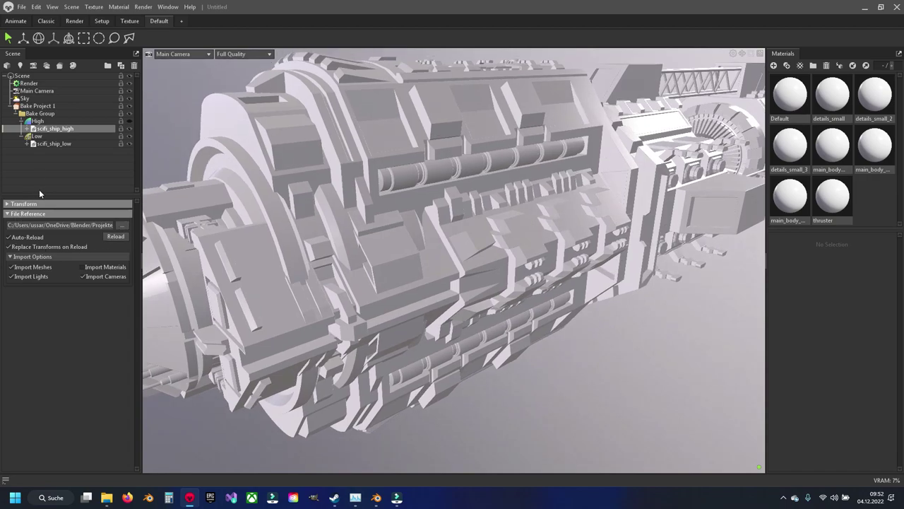
- Select the Low group and set its Auto-Bake to None
{"action": "left_click", "coordinate": [43, 144]}
{"action": "left_click", "coordinate": [38, 136]}
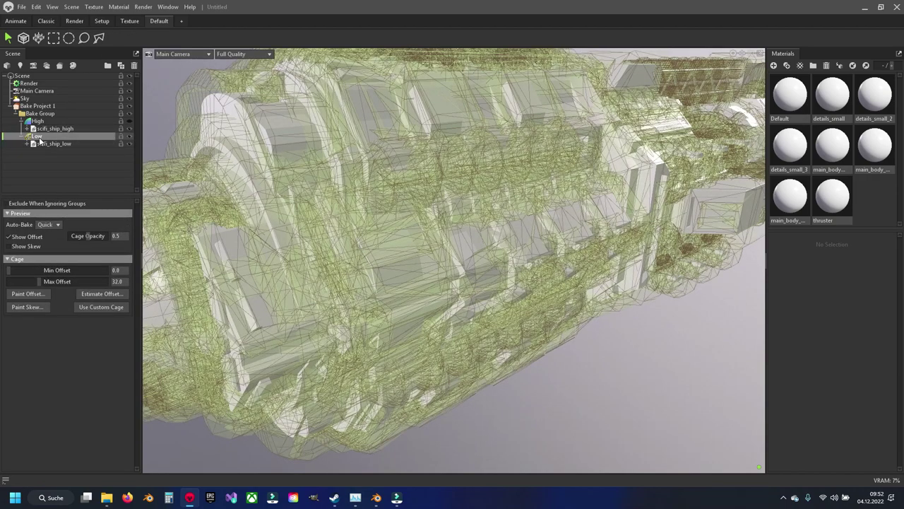
{"action": "left_click", "coordinate": [49, 223]}
{"action": "left_click", "coordinate": [51, 233]}
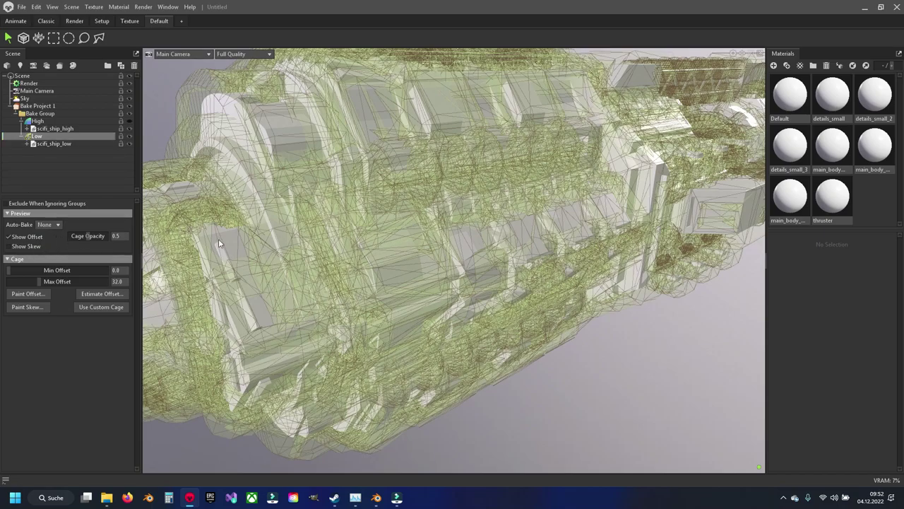
- Tune the Low cage, settling on Max Offset 6.244 and Cage Opacity 0.654
{"action": "left_click_drag", "start_coordinate": [39, 281], "coordinate": [26, 281]}
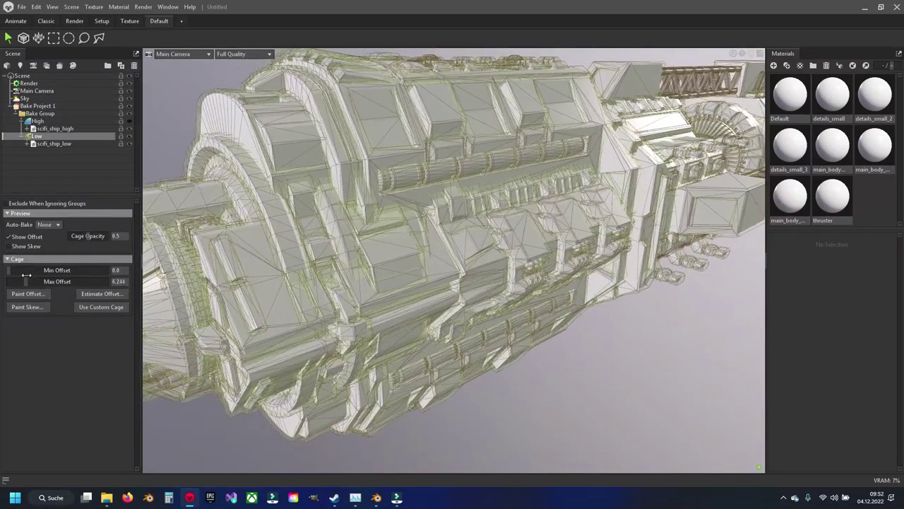
{"action": "left_click_drag", "start_coordinate": [495, 247], "coordinate": [79, 283]}
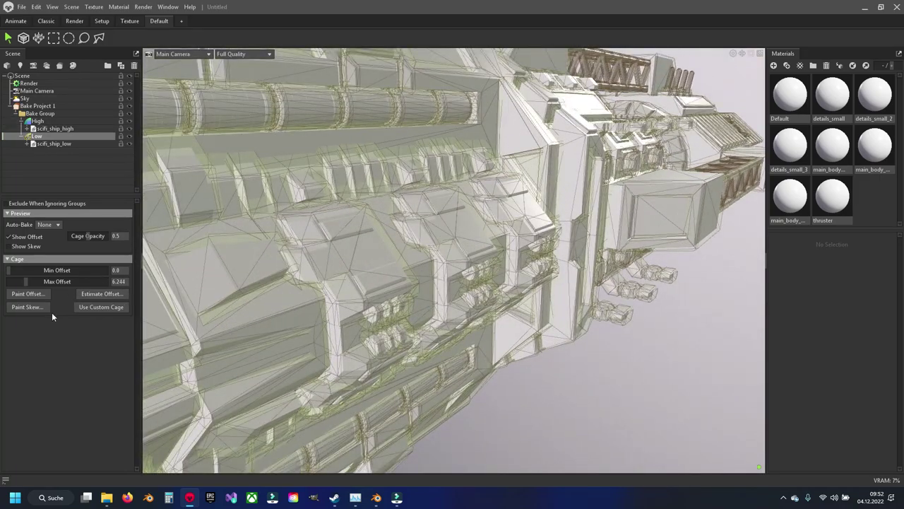
{"action": "left_click_drag", "start_coordinate": [88, 236], "coordinate": [94, 236]}
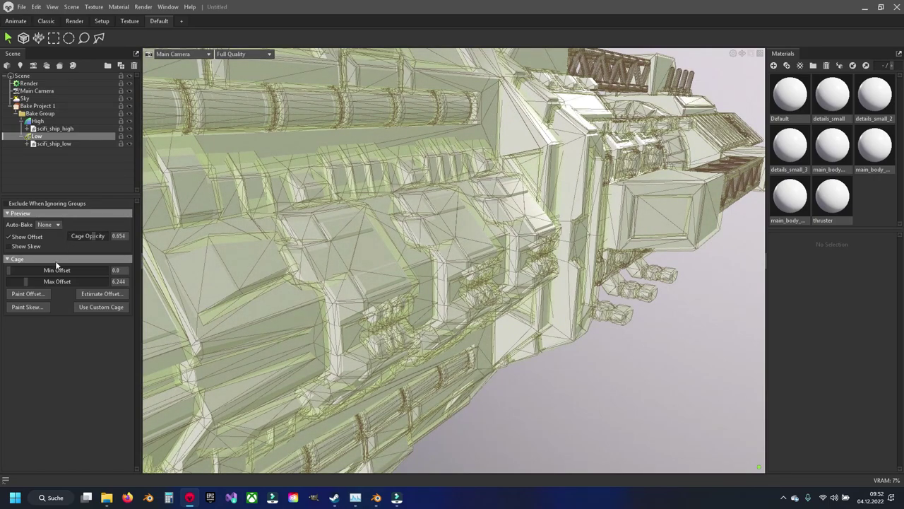
{"action": "left_click_drag", "start_coordinate": [27, 281], "coordinate": [83, 271]}
{"action": "left_click_drag", "start_coordinate": [519, 303], "coordinate": [406, 282]}
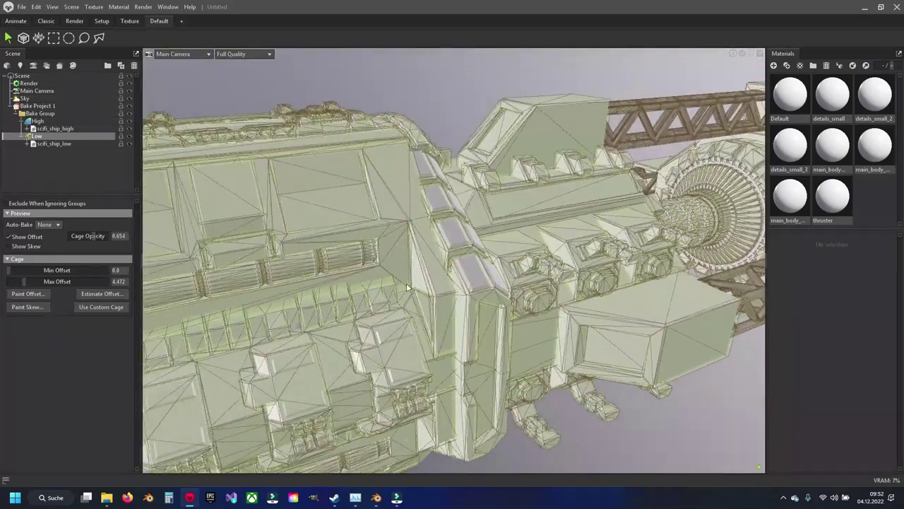
{"action": "scroll", "scroll_direction": "up", "scroll_amount": 3}
{"action": "left_click_drag", "start_coordinate": [24, 282], "coordinate": [41, 281]}
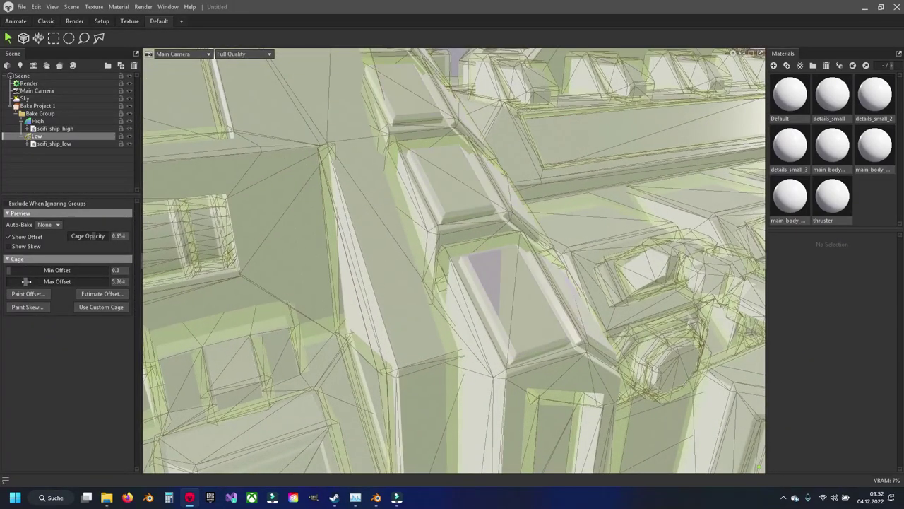
{"action": "scroll", "scroll_direction": "down", "scroll_amount": 3}
{"action": "left_click_drag", "start_coordinate": [663, 282], "coordinate": [543, 244]}
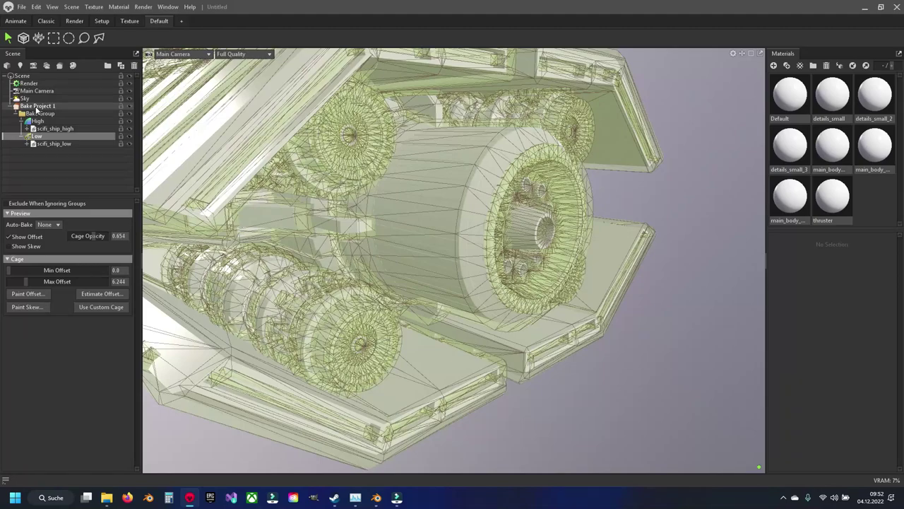
- Set Bake Project 1 samples to 16x and output to the maps folder as 'scifi_ship'
{"action": "left_click", "coordinate": [37, 106]}
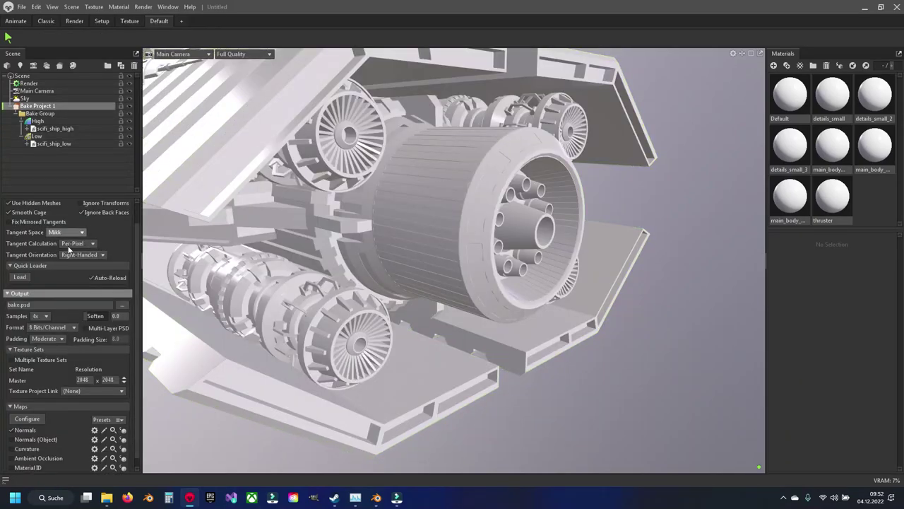
{"action": "left_click", "coordinate": [39, 316]}
{"action": "left_click", "coordinate": [43, 339]}
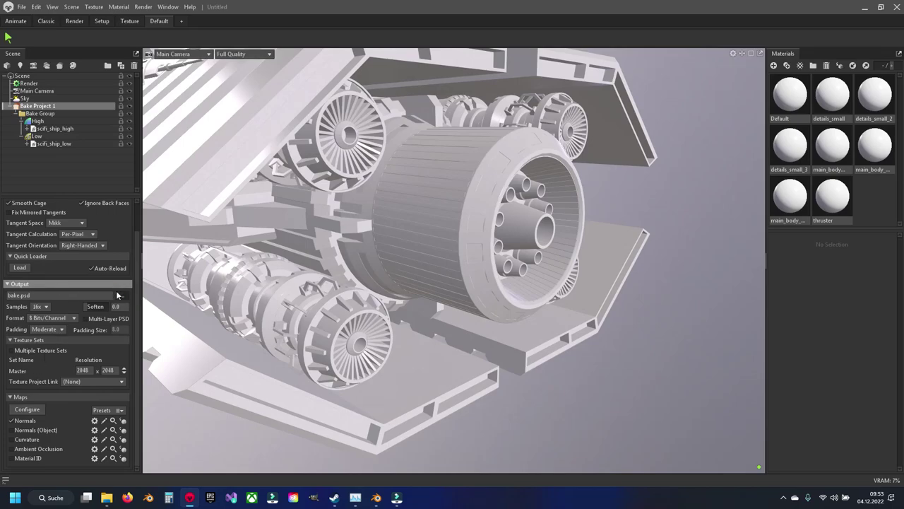
{"action": "left_click", "coordinate": [122, 295]}
{"action": "double_click", "coordinate": [141, 82]}
{"action": "left_click", "coordinate": [127, 205]}
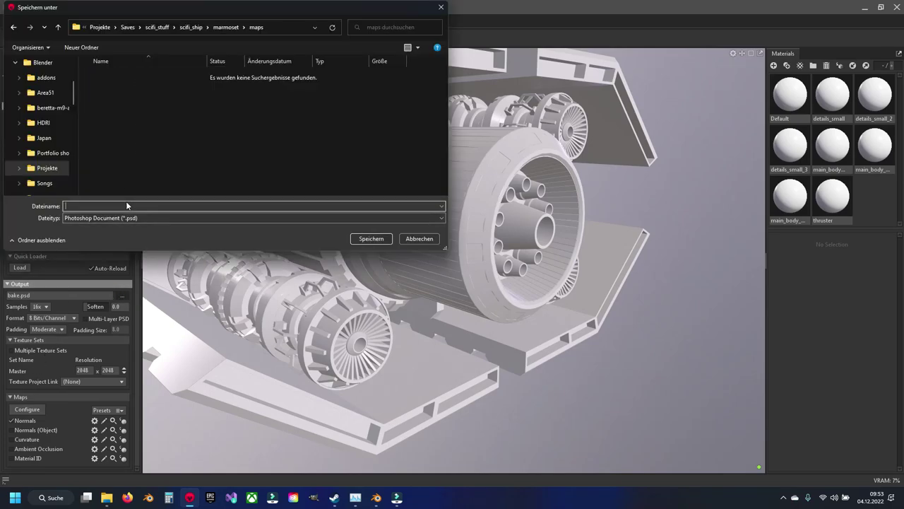
{"action": "type", "text": "scifi_ship"}
{"action": "left_click", "coordinate": [366, 241]}
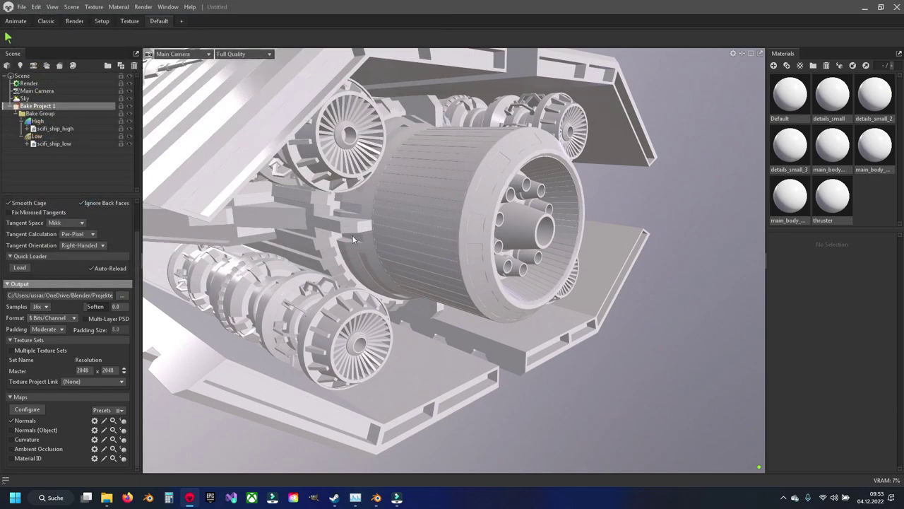
- Save the scene as scifi_ship.tbscene in the saves folder
{"action": "key", "text": "ctrl+s"}
{"action": "left_click", "coordinate": [226, 27]}
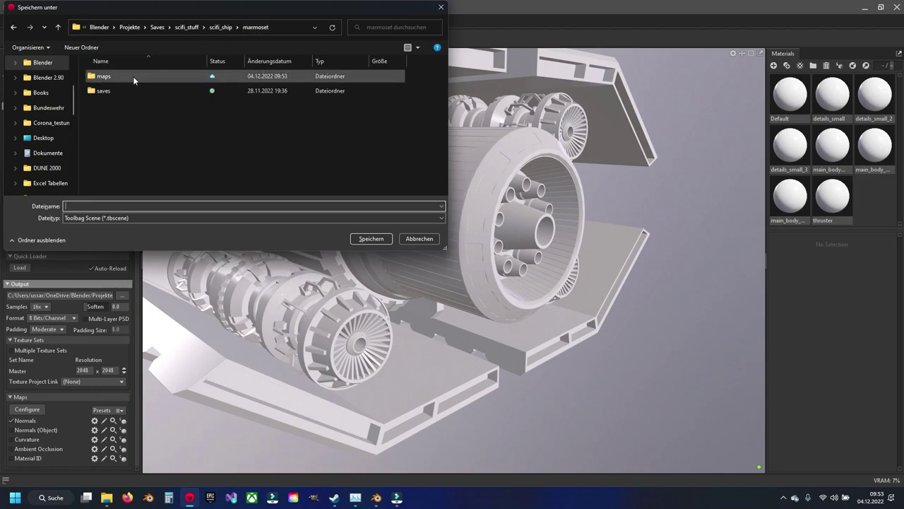
{"action": "double_click", "coordinate": [119, 92]}
{"action": "type", "text": "scifif"}
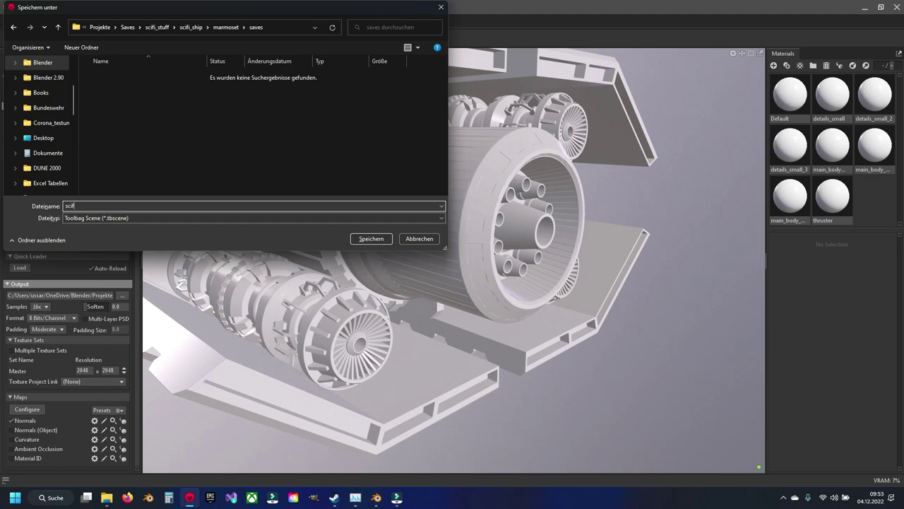
{"action": "key", "text": "Return"}
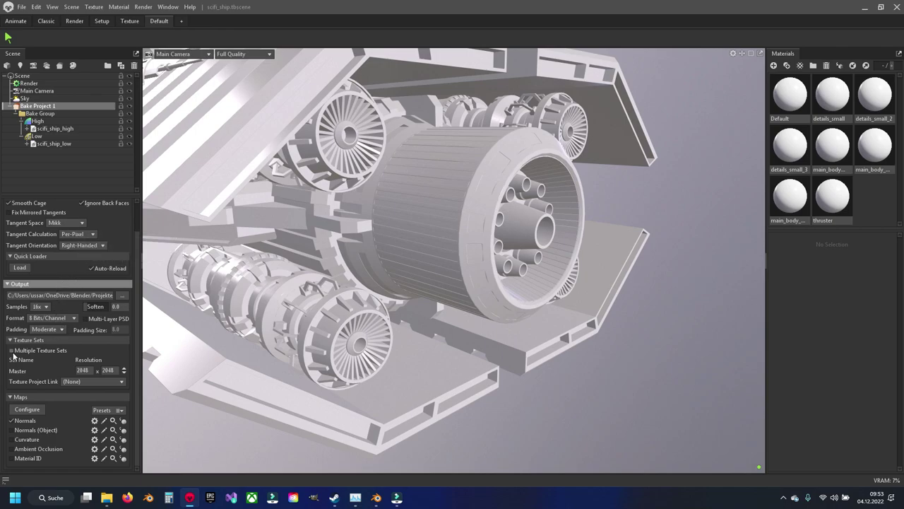
- Turn on Multiple Texture Sets so each material gets its own texture set
{"action": "left_click", "coordinate": [10, 350]}
{"action": "scroll", "scroll_direction": "down", "scroll_amount": 3}
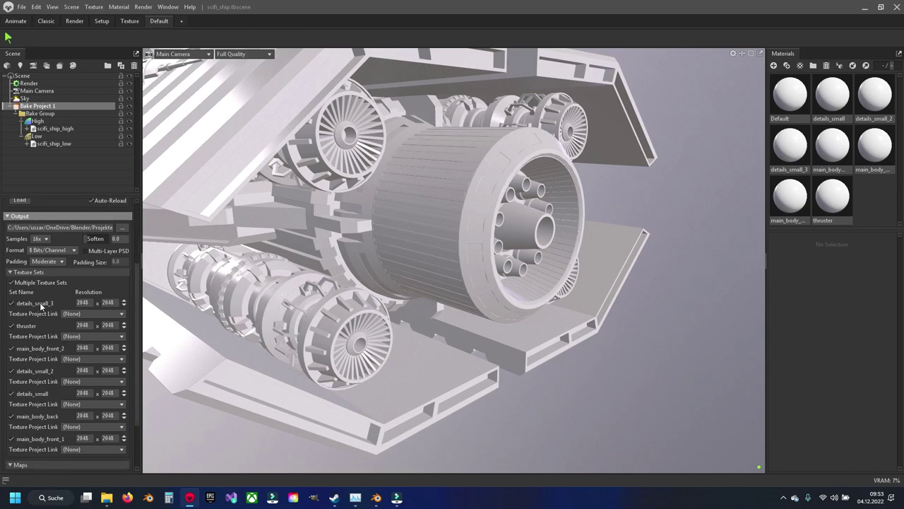
{"action": "scroll", "scroll_direction": "up", "scroll_amount": 3}
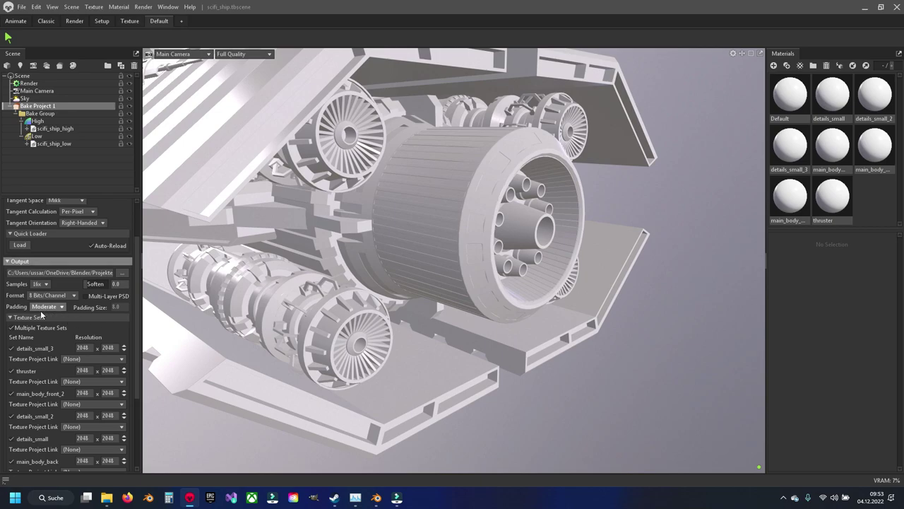
{"action": "scroll", "scroll_direction": "down", "scroll_amount": 3}
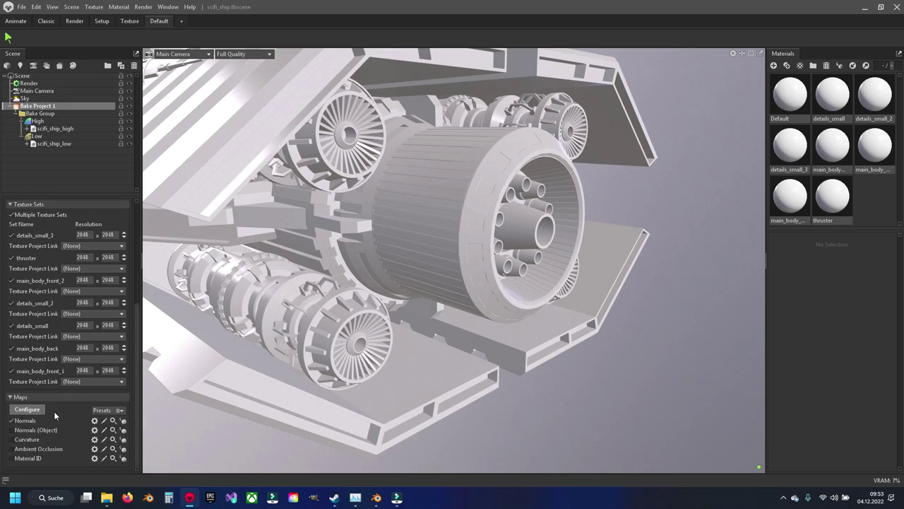
- Bake Thickness and Position maps instead of Material ID
{"action": "left_click", "coordinate": [41, 411]}
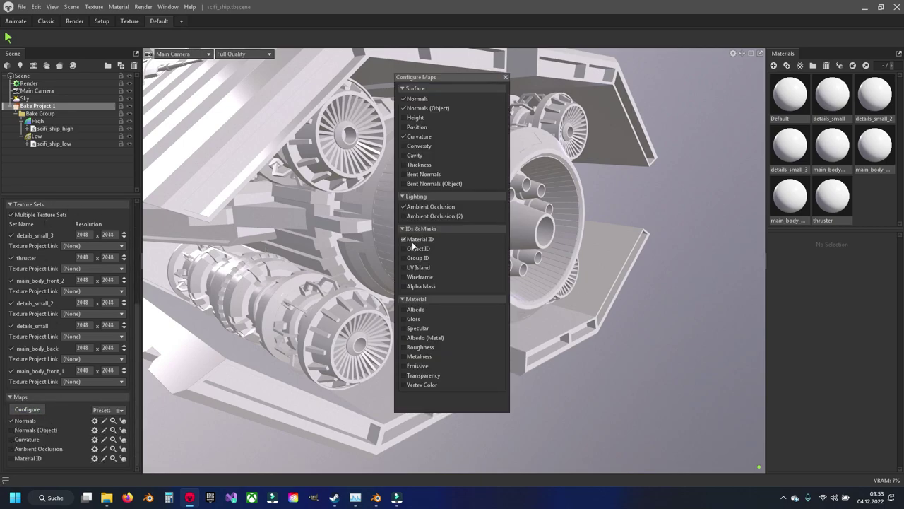
{"action": "left_click", "coordinate": [413, 239]}
{"action": "left_click", "coordinate": [421, 167]}
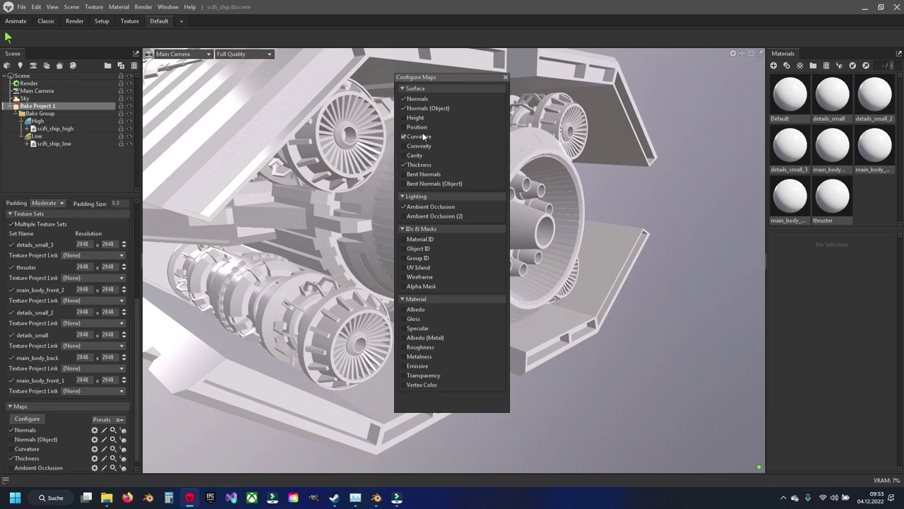
{"action": "left_click", "coordinate": [422, 127]}
{"action": "left_click", "coordinate": [505, 77]}
- Enable the Ambient Occlusion map for baking
{"action": "scroll", "scroll_direction": "down", "scroll_amount": 3}
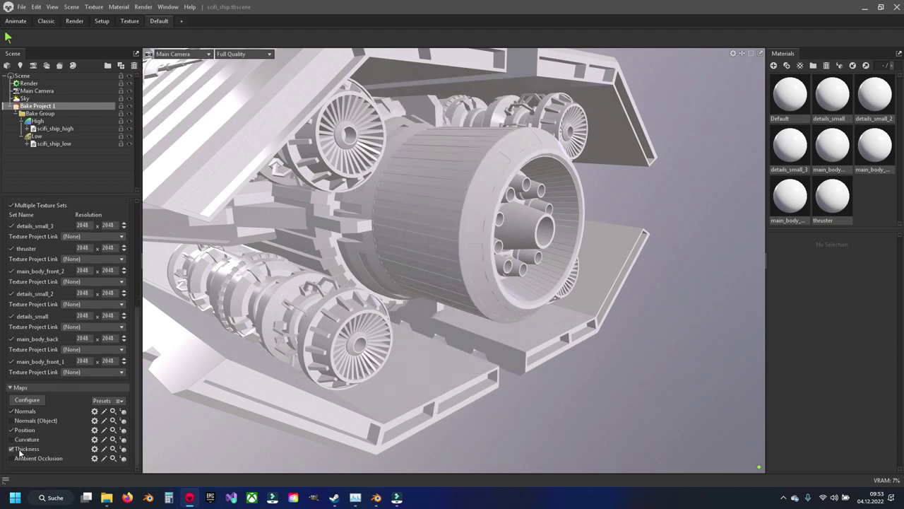
{"action": "left_click", "coordinate": [11, 459]}
{"action": "scroll", "scroll_direction": "up", "scroll_amount": 3}
{"action": "scroll", "scroll_direction": "up", "scroll_amount": 3}
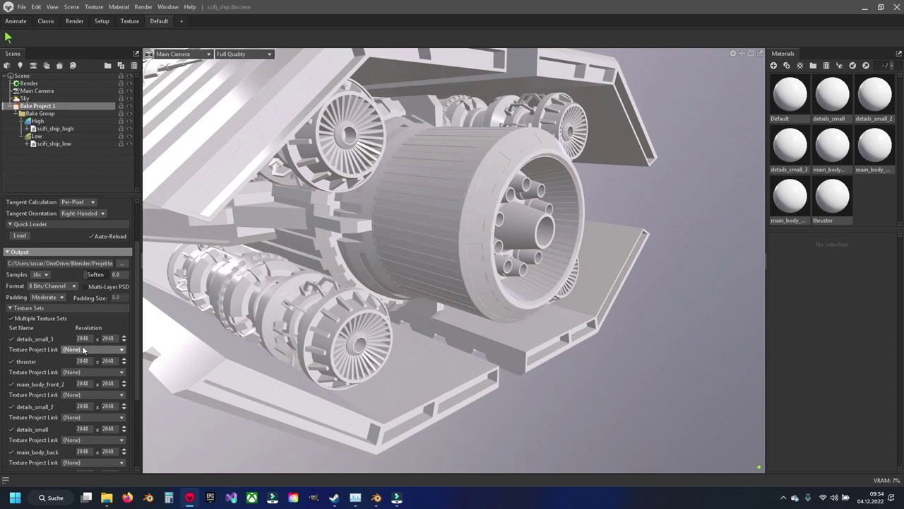
{"action": "scroll", "scroll_direction": "up", "scroll_amount": 3}
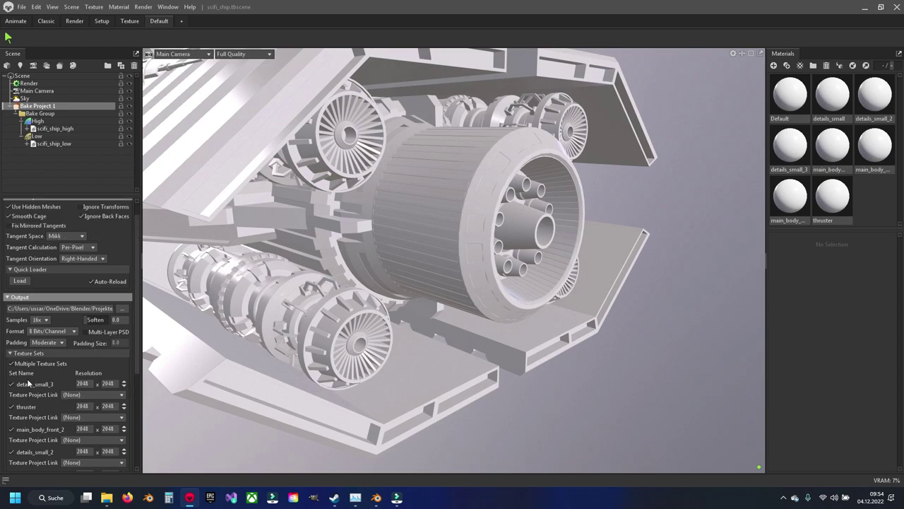
{"action": "scroll", "scroll_direction": "down", "scroll_amount": 3}
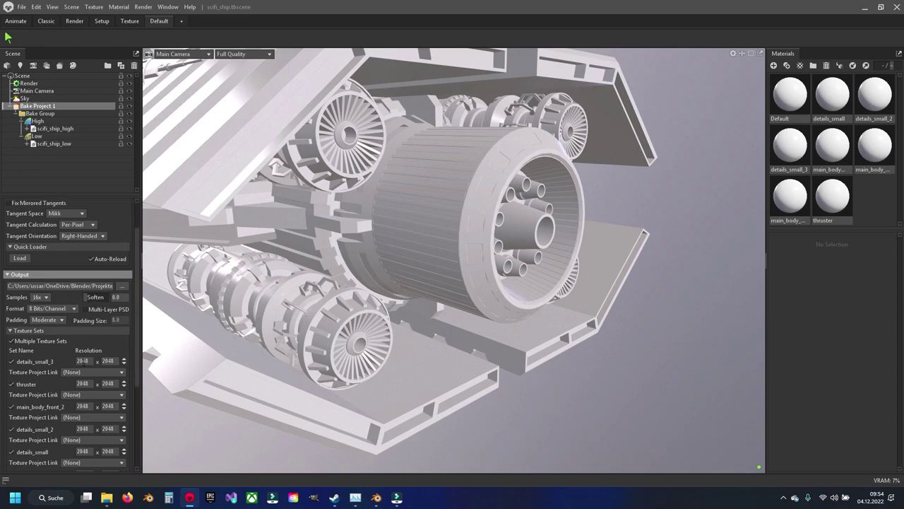
{"action": "scroll", "scroll_direction": "down", "scroll_amount": 3}
{"action": "scroll", "scroll_direction": "down", "scroll_amount": 3}
{"action": "scroll", "scroll_direction": "up", "scroll_amount": 3}
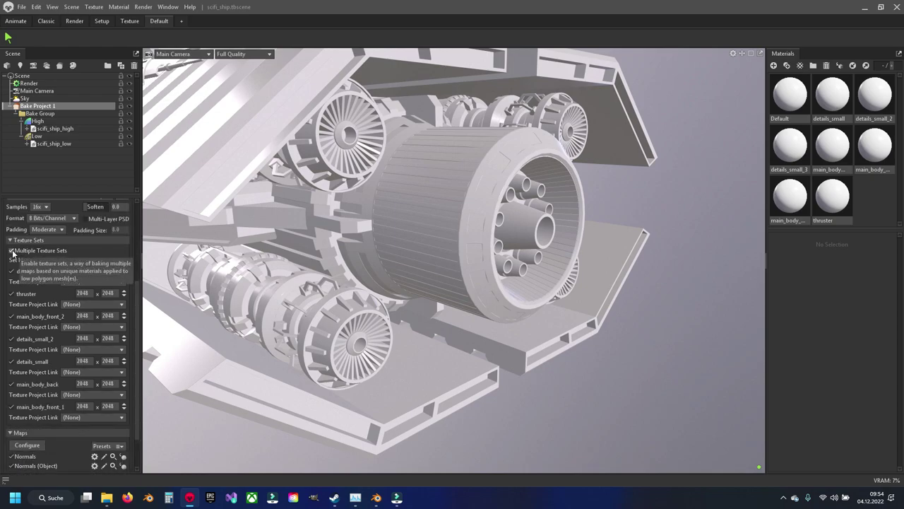
- Set thruster, main_body_front_2, details_small_2, details_small and main_body_back texture sets to 4096 x 4096
{"action": "left_click", "coordinate": [12, 250]}
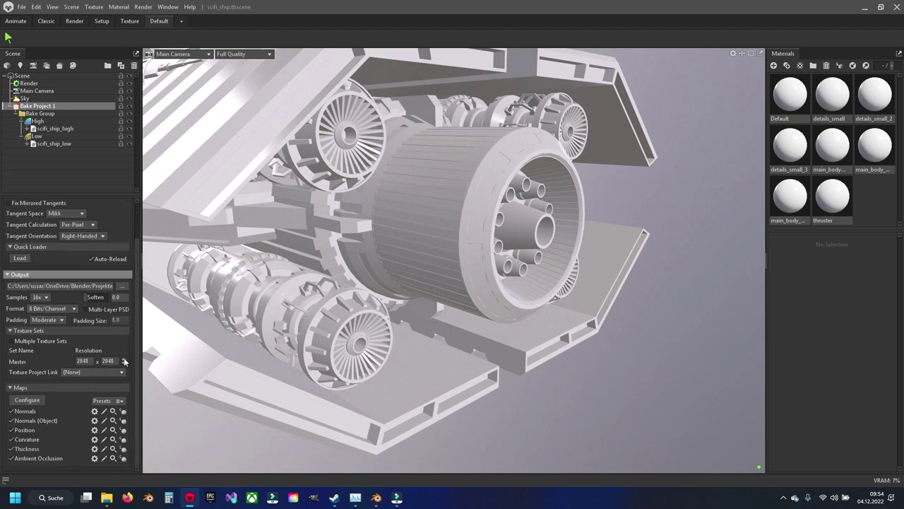
{"action": "left_click", "coordinate": [12, 341]}
{"action": "scroll", "scroll_direction": "down", "scroll_amount": 3}
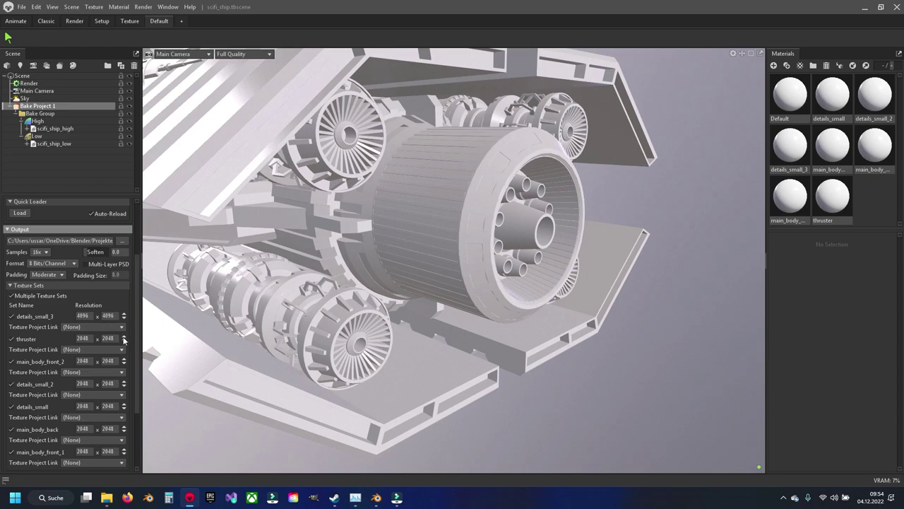
{"action": "left_click", "coordinate": [124, 337]}
{"action": "left_click", "coordinate": [124, 359]}
{"action": "left_click", "coordinate": [124, 406]}
{"action": "left_click", "coordinate": [124, 384]}
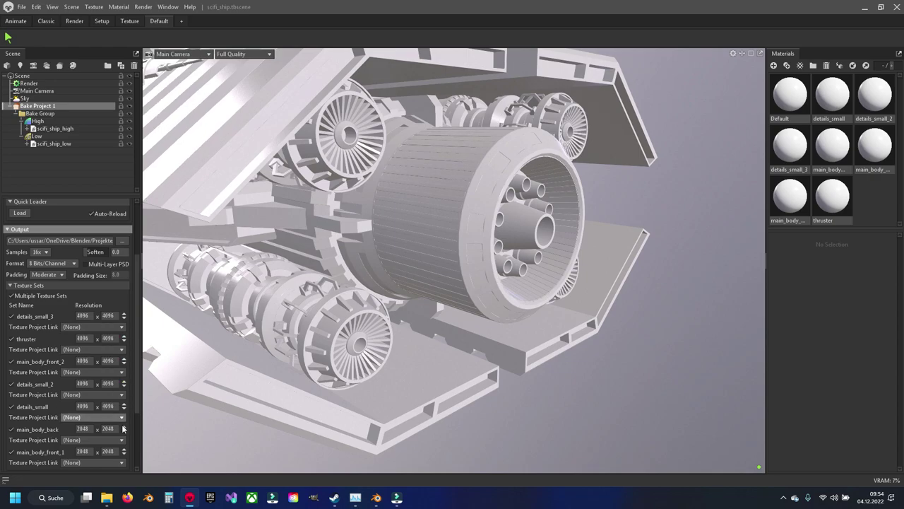
{"action": "left_click", "coordinate": [125, 428]}
{"action": "scroll", "scroll_direction": "down", "scroll_amount": 3}
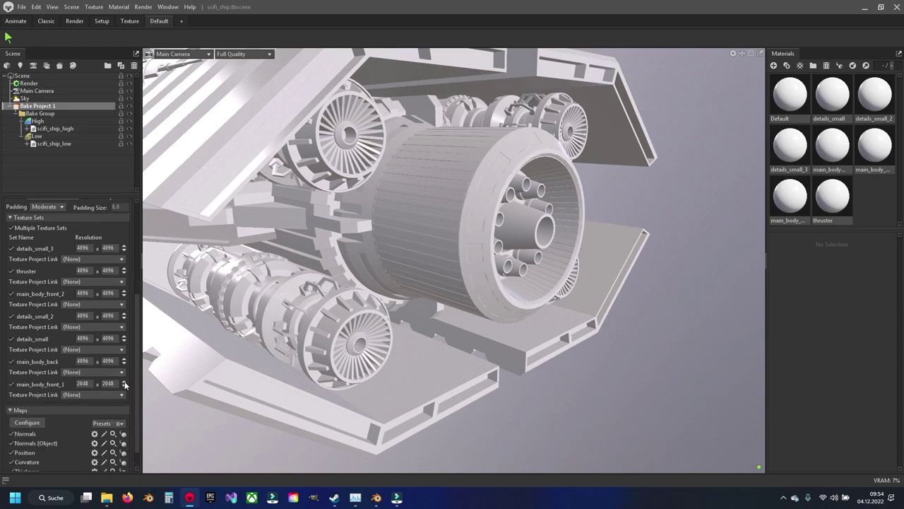
{"action": "scroll", "scroll_direction": "up", "scroll_amount": 3}
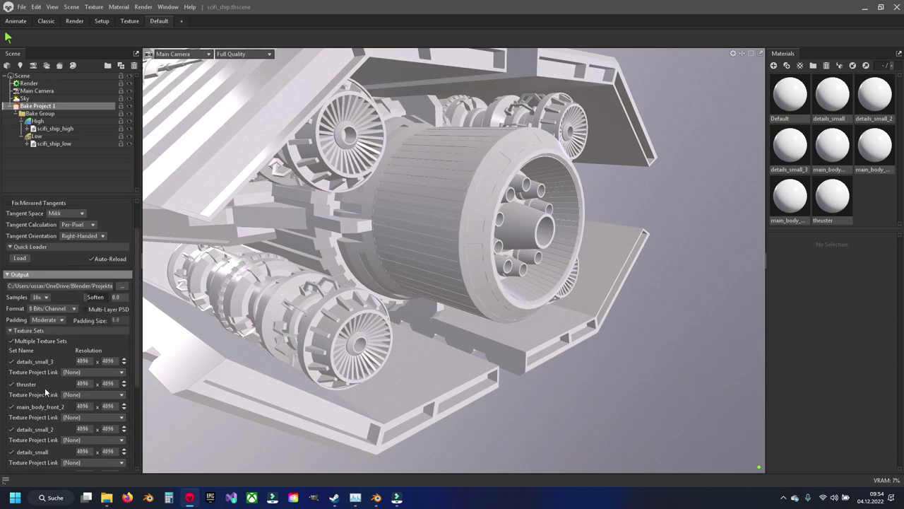
{"action": "scroll", "scroll_direction": "up", "scroll_amount": 3}
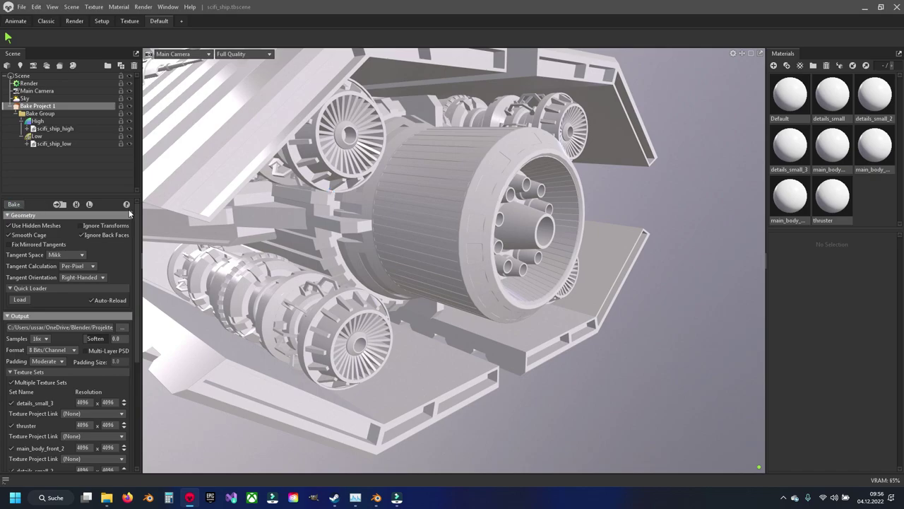
{"action": "scroll", "scroll_direction": "down", "scroll_amount": 3}
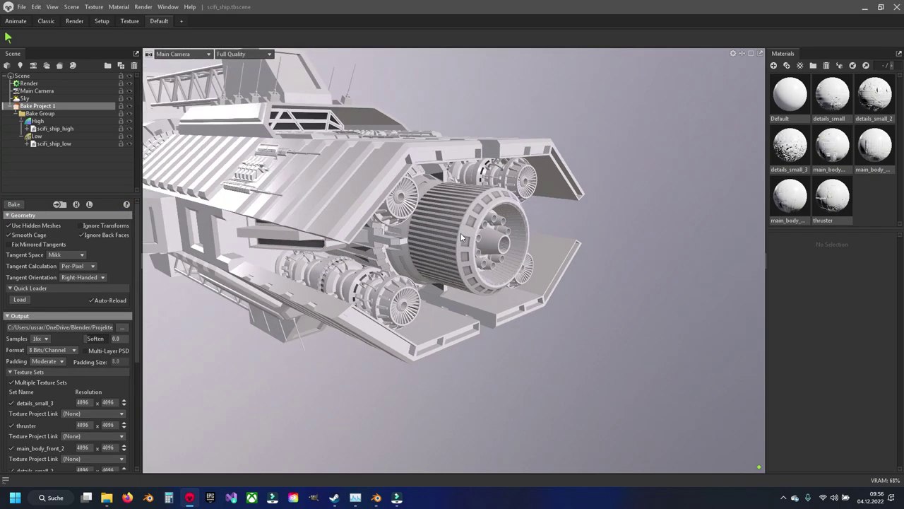
{"action": "left_click_drag", "start_coordinate": [461, 237], "coordinate": [420, 282]}
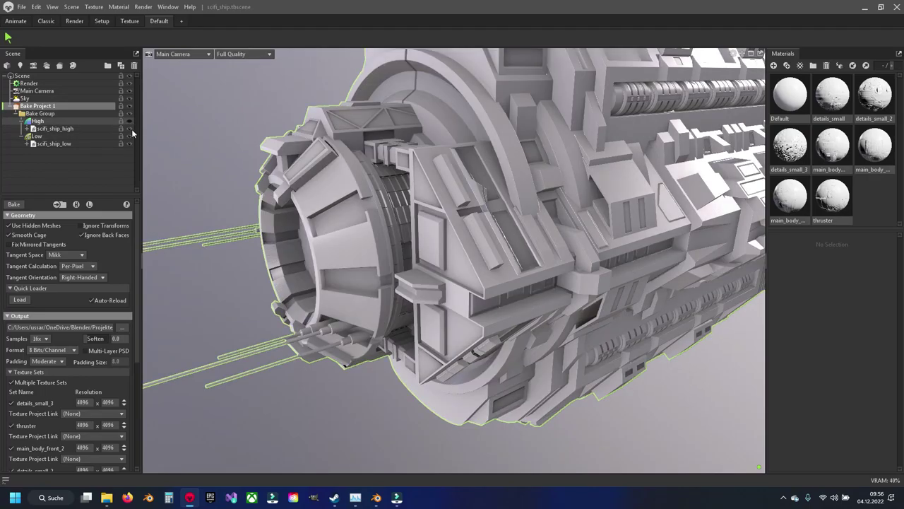
{"action": "left_click_drag", "start_coordinate": [486, 231], "coordinate": [372, 287]}
{"action": "scroll", "scroll_direction": "up", "scroll_amount": 3}
{"action": "left_click_drag", "start_coordinate": [488, 270], "coordinate": [189, 228]}
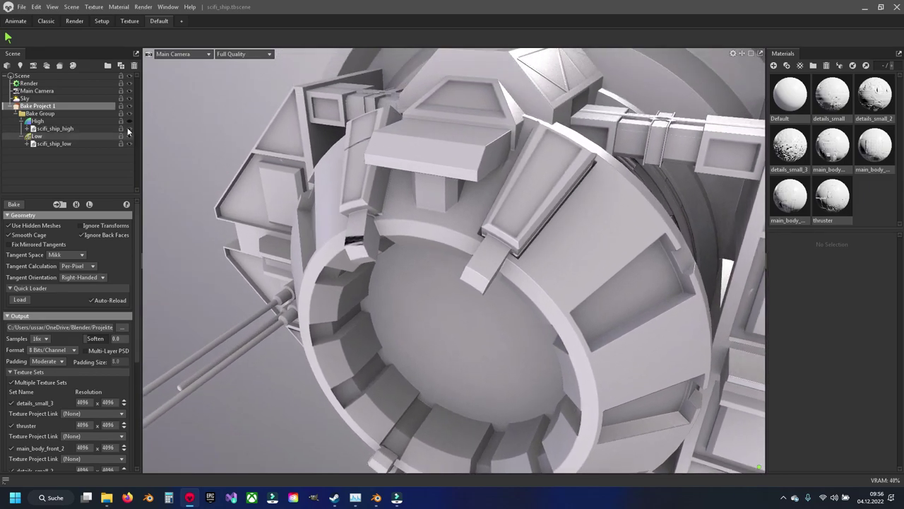
{"action": "left_click", "coordinate": [127, 120]}
{"action": "left_click", "coordinate": [128, 121]}
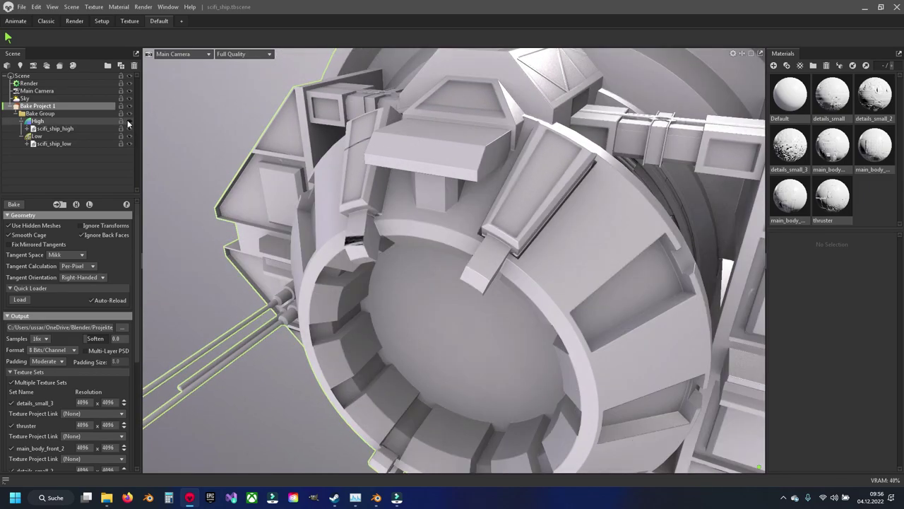
{"action": "left_click", "coordinate": [127, 136]}
{"action": "left_click", "coordinate": [128, 120]}
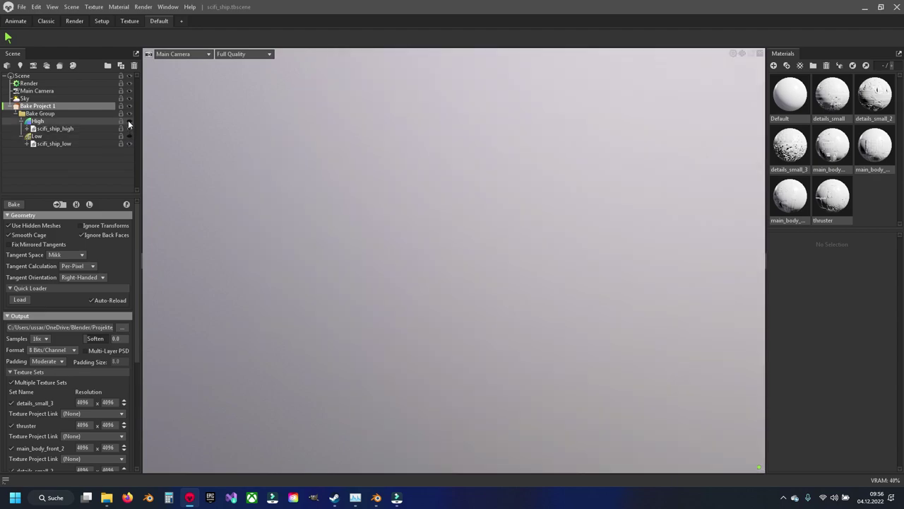
{"action": "left_click", "coordinate": [128, 120]}
{"action": "left_click", "coordinate": [127, 136]}
{"action": "left_click", "coordinate": [127, 137]}
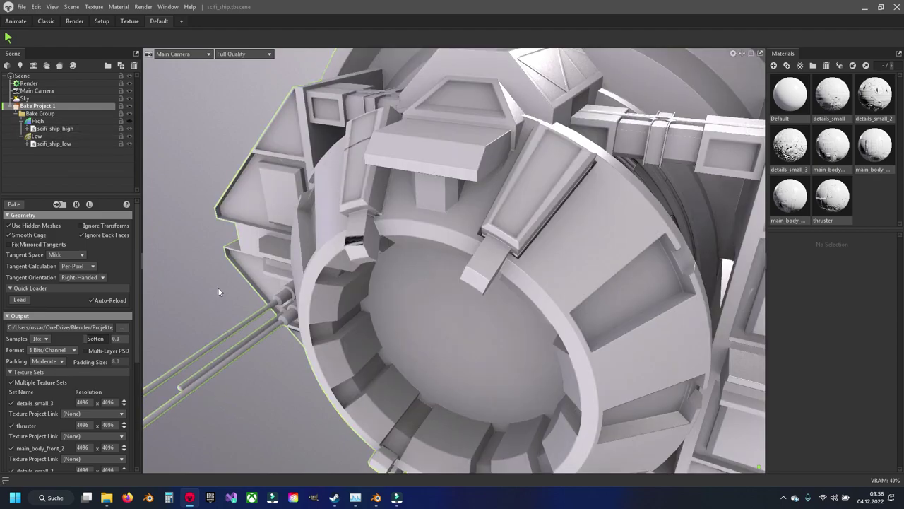
{"action": "left_click_drag", "start_coordinate": [494, 292], "coordinate": [385, 291]}
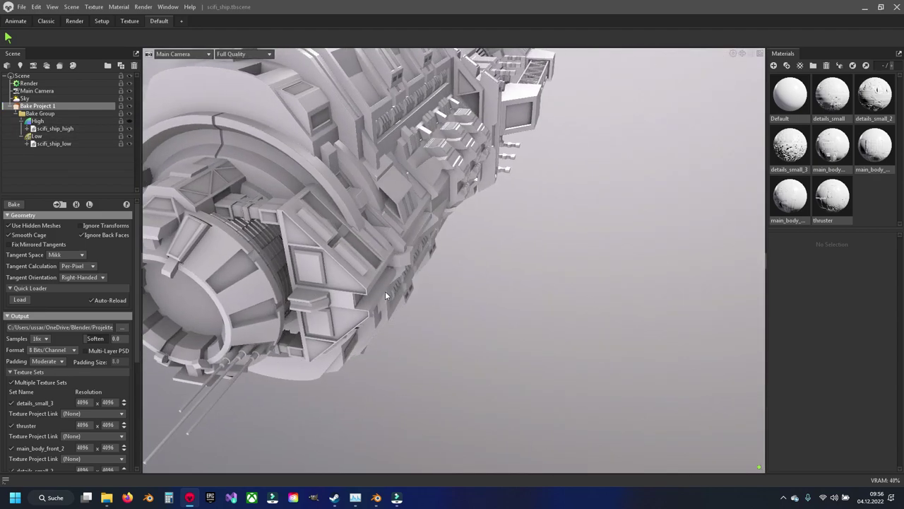
{"action": "scroll", "scroll_direction": "up", "scroll_amount": 3}
{"action": "left_click_drag", "start_coordinate": [329, 243], "coordinate": [354, 209]}
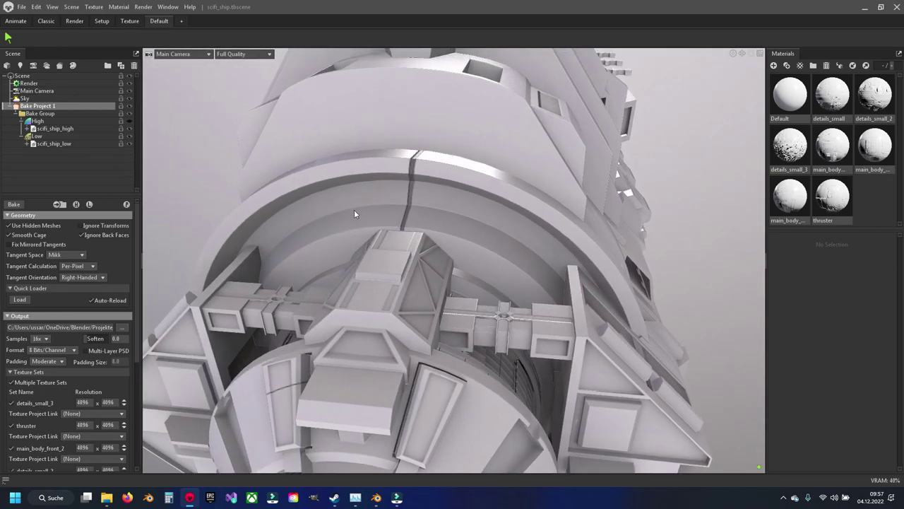
{"action": "scroll", "scroll_direction": "up", "scroll_amount": 3}
{"action": "scroll", "scroll_direction": "down", "scroll_amount": 3}
{"action": "left_click_drag", "start_coordinate": [373, 100], "coordinate": [349, 271]}
{"action": "left_click_drag", "start_coordinate": [315, 258], "coordinate": [327, 253]}
{"action": "scroll", "scroll_direction": "up", "scroll_amount": 3}
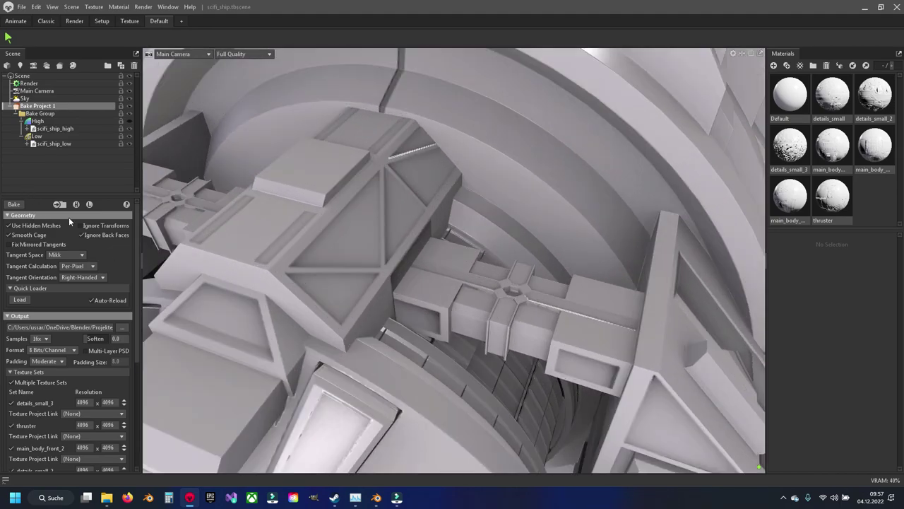
- Select the Low group and reduce its cage Max Offset to 4.796
{"action": "left_click", "coordinate": [41, 137]}
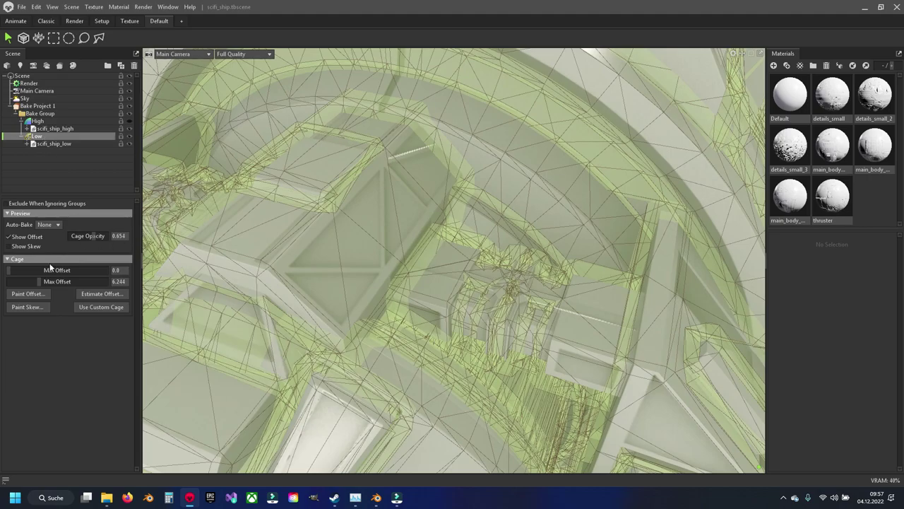
{"action": "scroll", "scroll_direction": "down", "scroll_amount": 3}
{"action": "scroll", "scroll_direction": "up", "scroll_amount": 3}
{"action": "scroll", "scroll_direction": "up", "scroll_amount": 3}
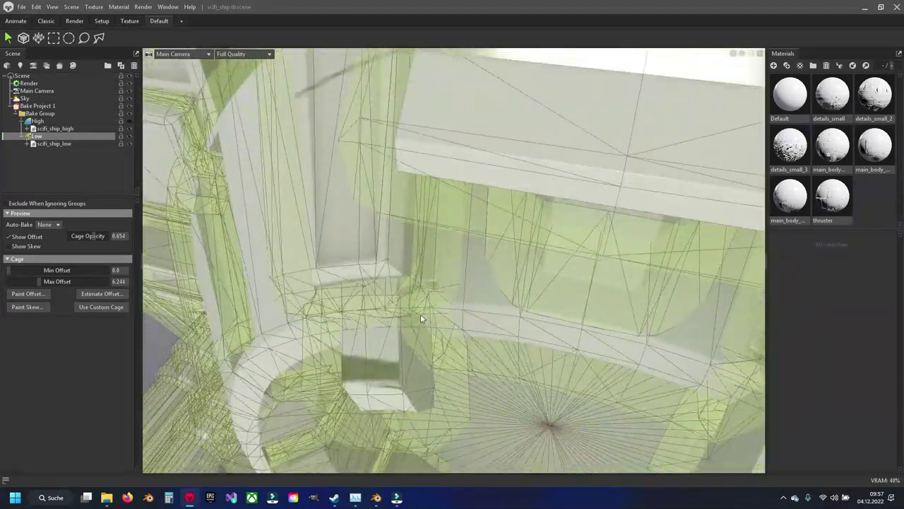
{"action": "scroll", "scroll_direction": "up", "scroll_amount": 3}
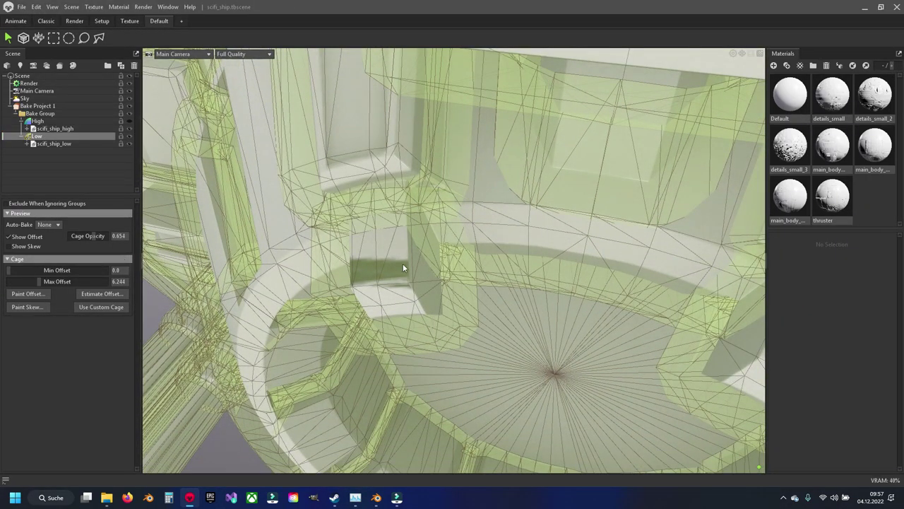
{"action": "scroll", "scroll_direction": "down", "scroll_amount": 3}
{"action": "left_click_drag", "start_coordinate": [402, 267], "coordinate": [330, 296]}
{"action": "scroll", "scroll_direction": "up", "scroll_amount": 3}
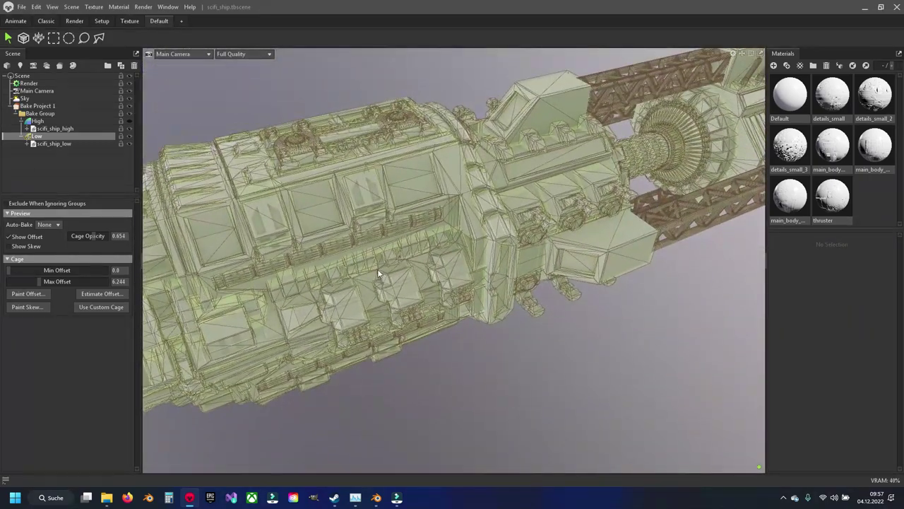
{"action": "scroll", "scroll_direction": "up", "scroll_amount": 3}
{"action": "scroll", "scroll_direction": "down", "scroll_amount": 3}
{"action": "scroll", "scroll_direction": "up", "scroll_amount": 3}
{"action": "scroll", "scroll_direction": "up", "scroll_amount": 3}
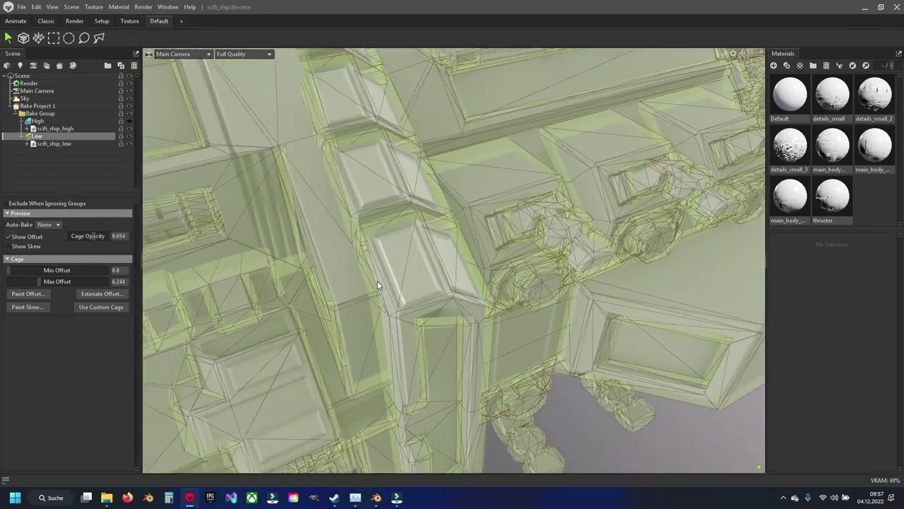
{"action": "left_click_drag", "start_coordinate": [42, 282], "coordinate": [35, 281]}
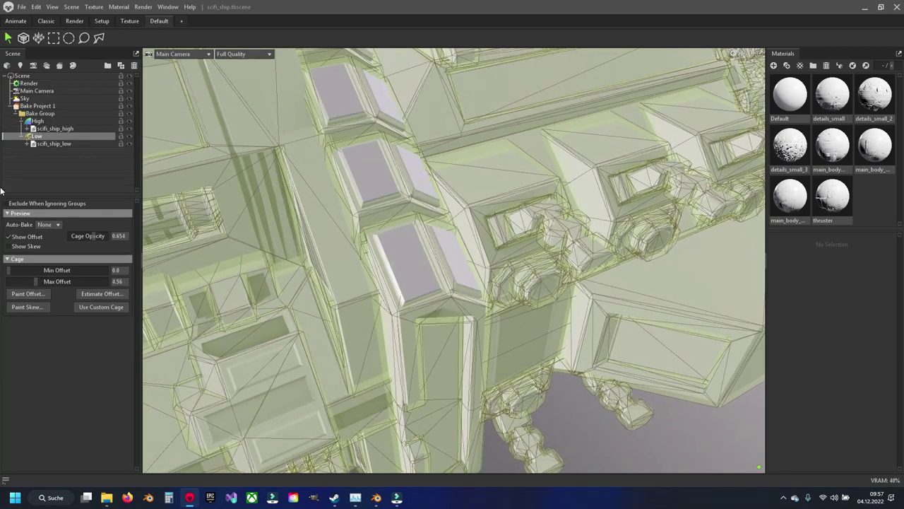
- Paint cage offset onto the window panel, purple panel face and left panel edge
{"action": "left_click", "coordinate": [29, 292]}
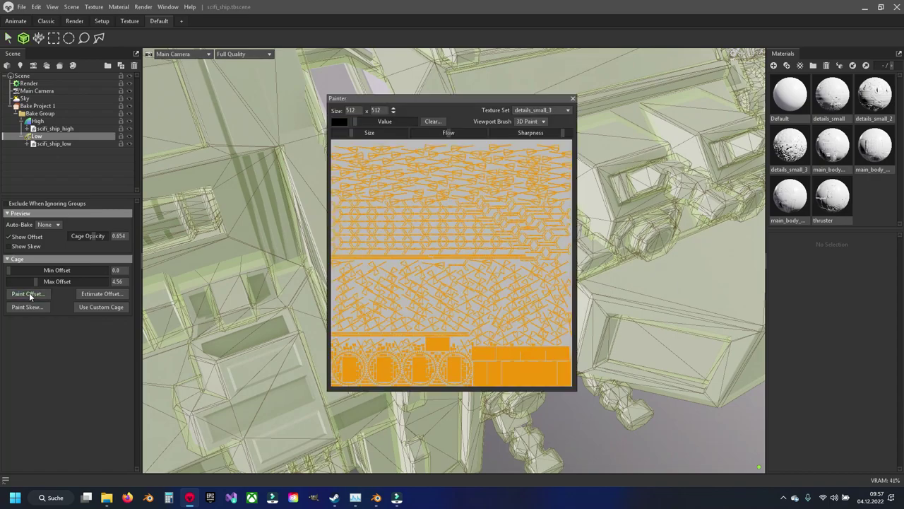
{"action": "left_click_drag", "start_coordinate": [471, 102], "coordinate": [667, 112]}
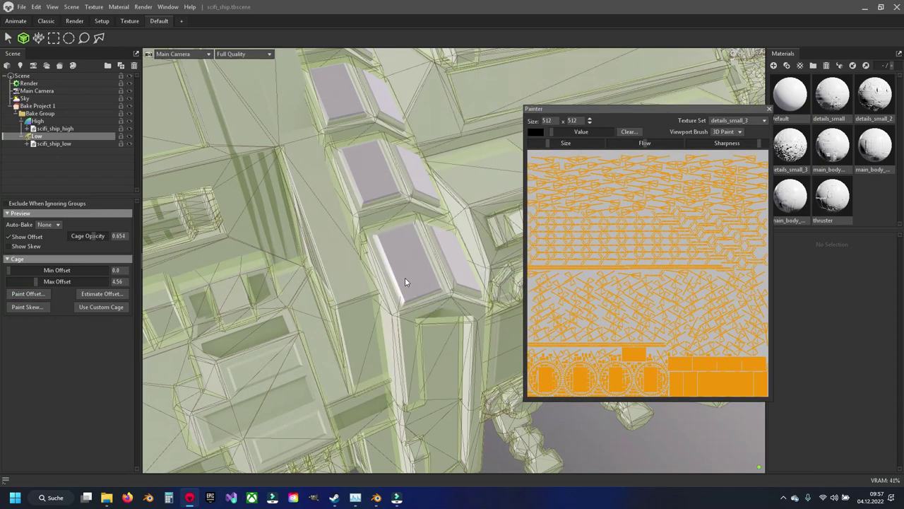
{"action": "left_click_drag", "start_coordinate": [405, 281], "coordinate": [397, 291]}
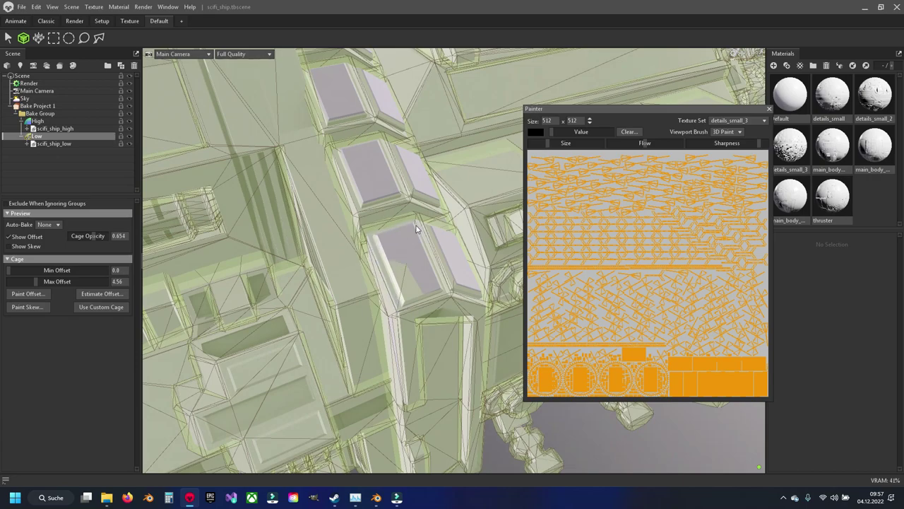
{"action": "left_click_drag", "start_coordinate": [416, 228], "coordinate": [439, 285]}
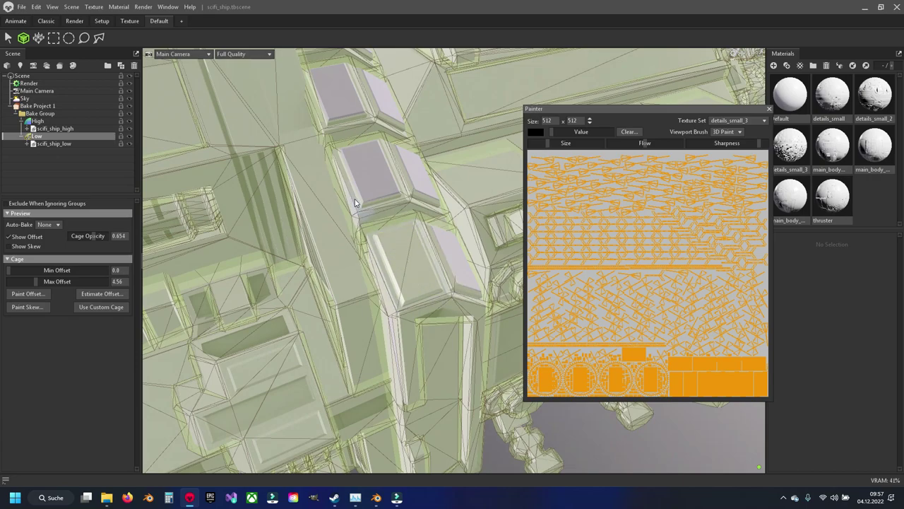
{"action": "left_click_drag", "start_coordinate": [346, 159], "coordinate": [354, 154]}
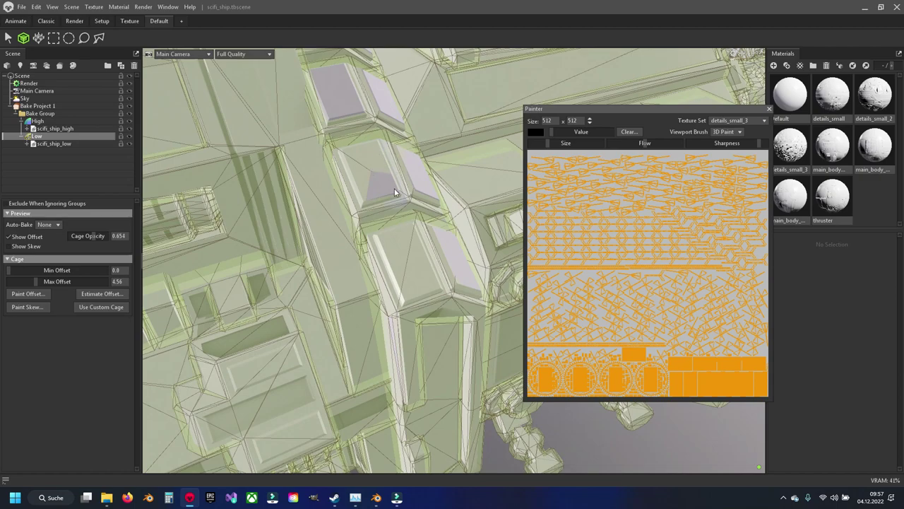
{"action": "left_click_drag", "start_coordinate": [374, 199], "coordinate": [358, 339]}
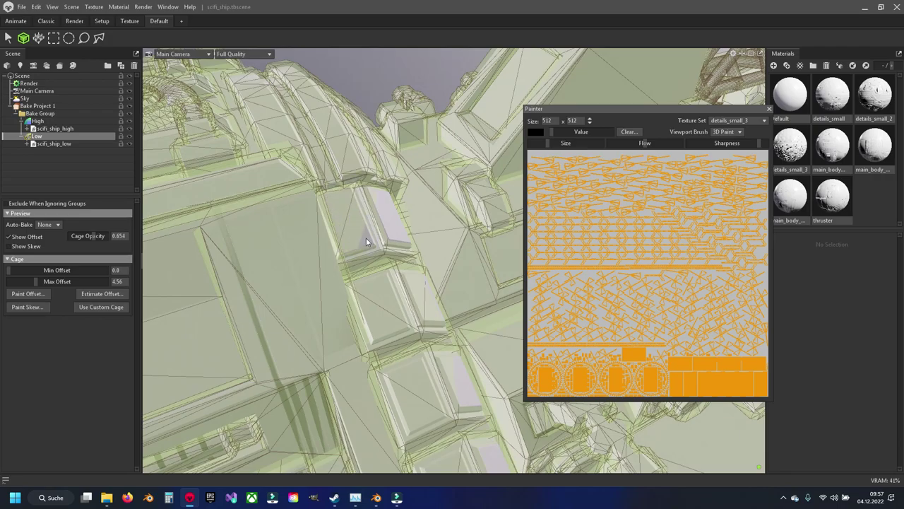
{"action": "left_click_drag", "start_coordinate": [416, 257], "coordinate": [331, 311]}
{"action": "left_click_drag", "start_coordinate": [319, 351], "coordinate": [323, 337]}
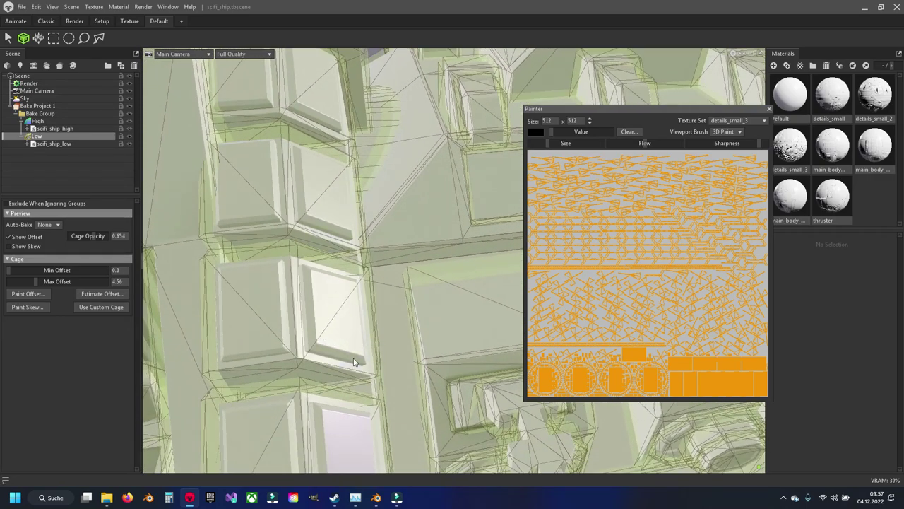
{"action": "left_click_drag", "start_coordinate": [358, 373], "coordinate": [349, 323]}
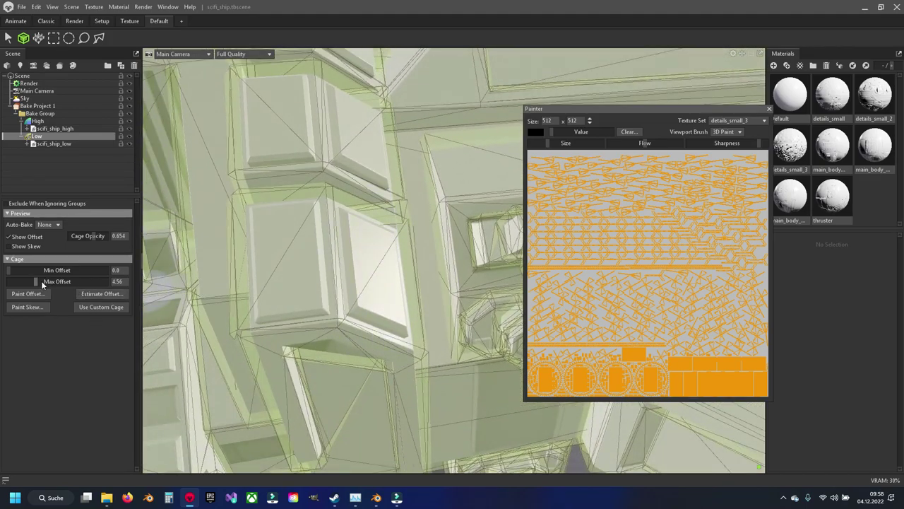
- Lower the cage Max Offset to 3.694, inspect the panels, and close the offset painter
{"action": "left_click_drag", "start_coordinate": [41, 281], "coordinate": [35, 281]}
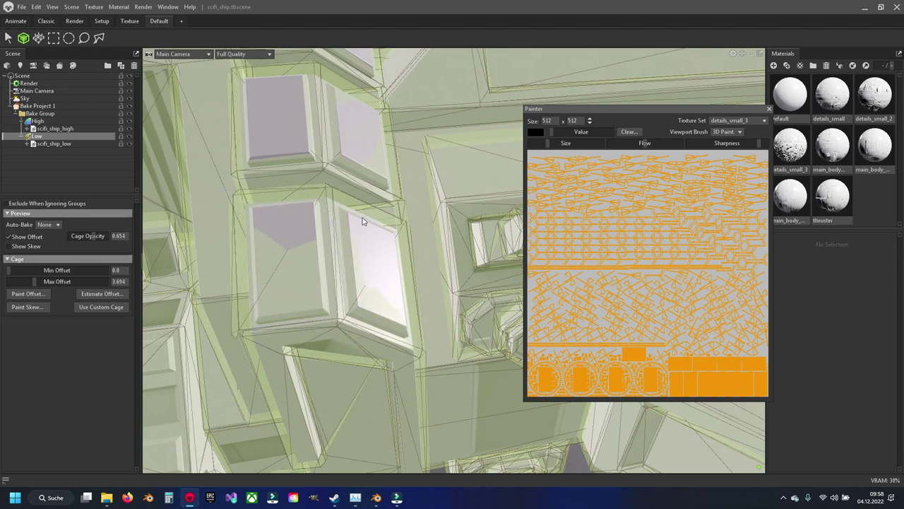
{"action": "left_click_drag", "start_coordinate": [309, 206], "coordinate": [268, 332]}
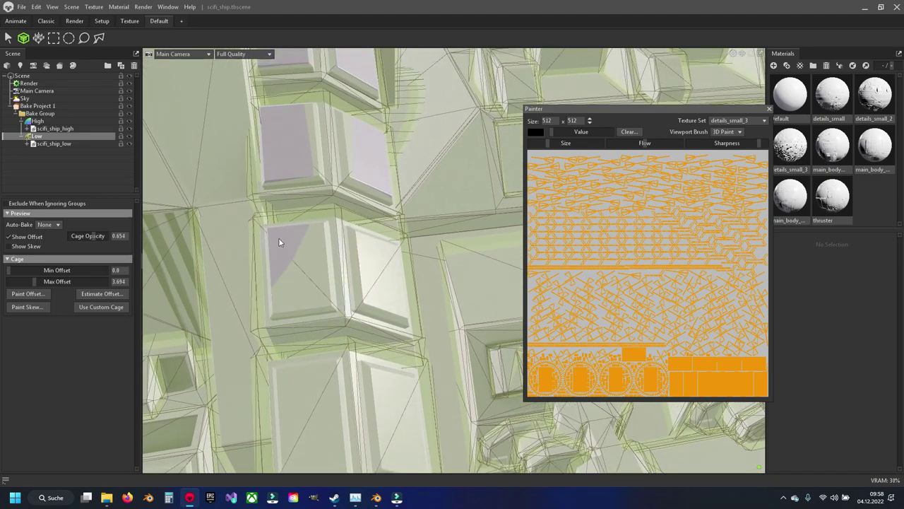
{"action": "left_click_drag", "start_coordinate": [395, 252], "coordinate": [286, 339]}
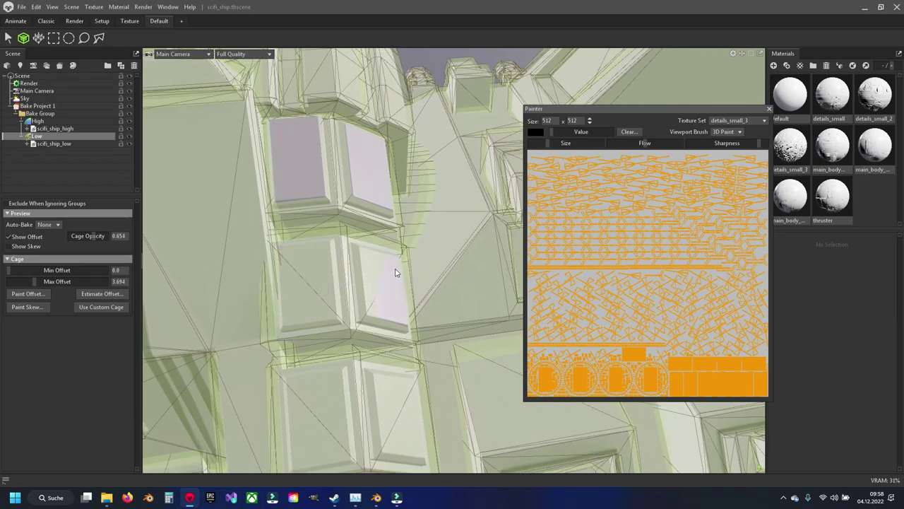
{"action": "left_click_drag", "start_coordinate": [397, 265], "coordinate": [293, 315]}
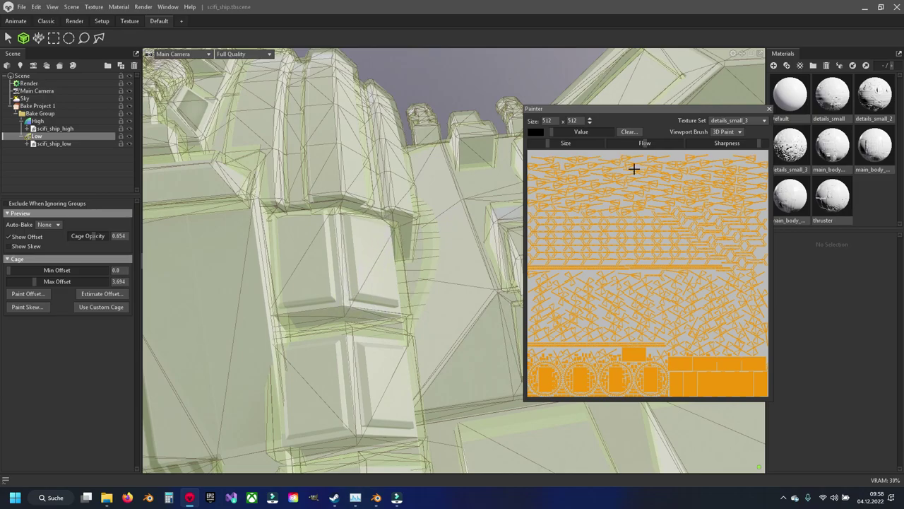
{"action": "left_click", "coordinate": [769, 108]}
{"action": "left_click_drag", "start_coordinate": [528, 283], "coordinate": [321, 299]}
{"action": "scroll", "scroll_direction": "up", "scroll_amount": 3}
{"action": "scroll", "scroll_direction": "up", "scroll_amount": 3}
{"action": "scroll", "scroll_direction": "down", "scroll_amount": 3}
{"action": "scroll", "scroll_direction": "up", "scroll_amount": 3}
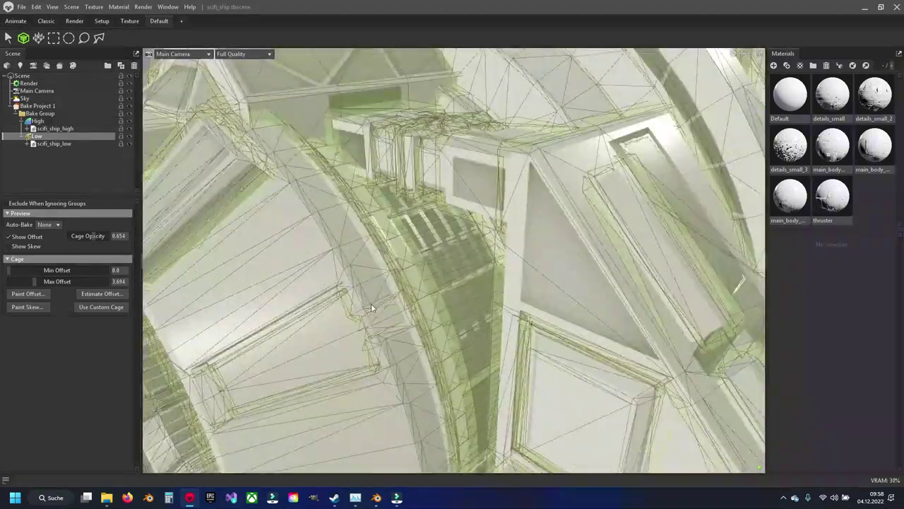
{"action": "scroll", "scroll_direction": "down", "scroll_amount": 3}
{"action": "scroll", "scroll_direction": "up", "scroll_amount": 3}
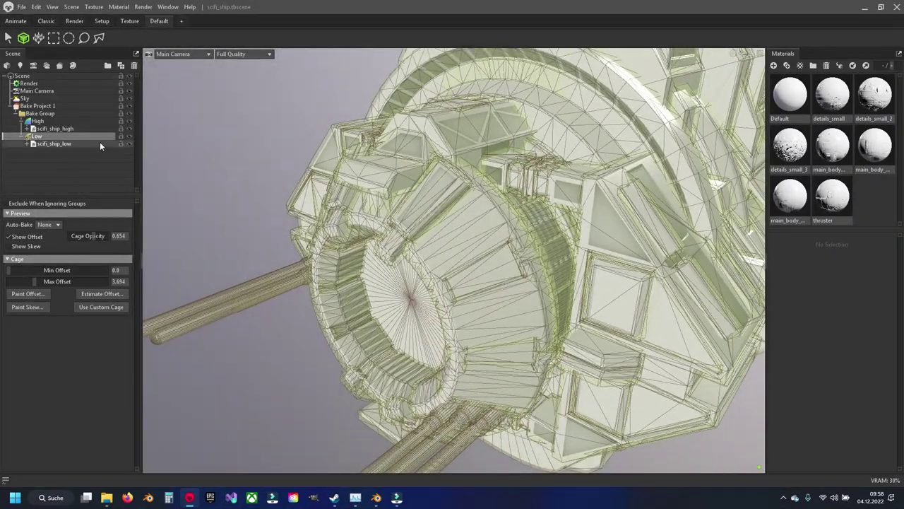
- Hide the High group, inspect the reloaded ship, then select the Low group's cage at Max Offset 4.319
{"action": "left_click", "coordinate": [129, 121]}
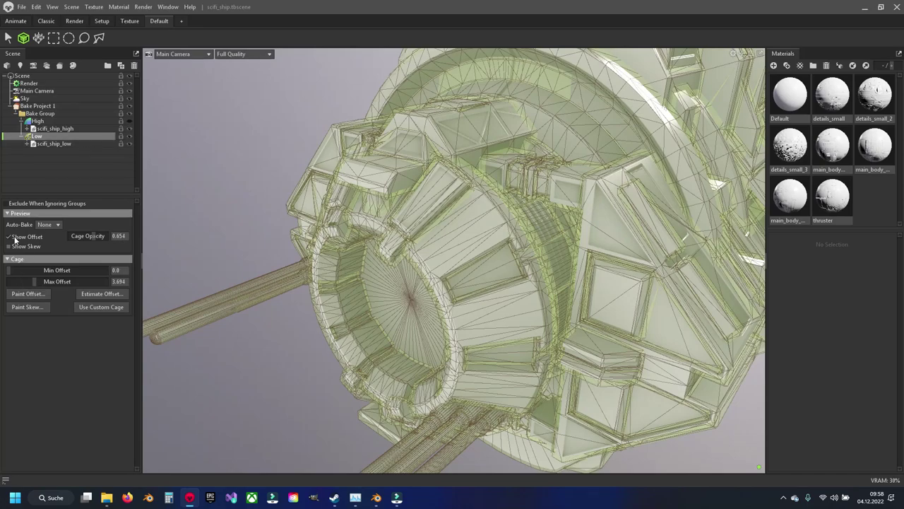
{"action": "left_click", "coordinate": [37, 105]}
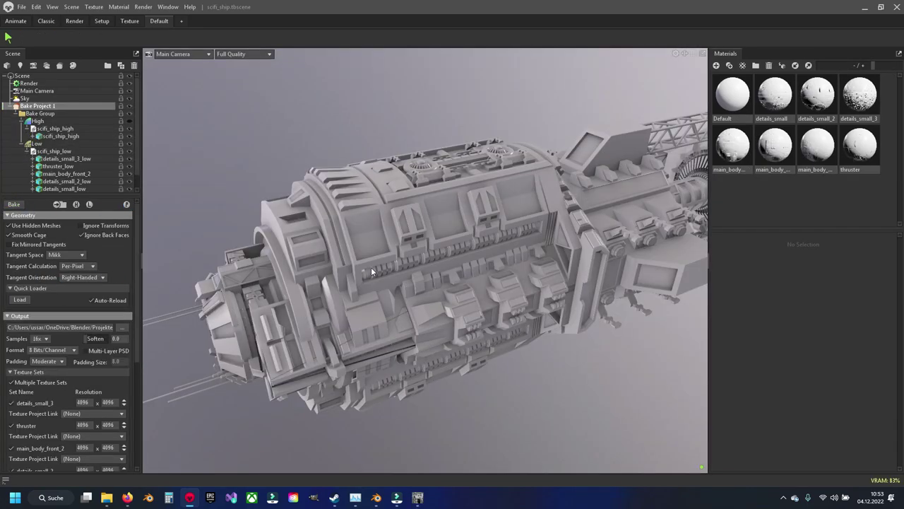
{"action": "left_click_drag", "start_coordinate": [371, 276], "coordinate": [412, 264]}
{"action": "scroll", "scroll_direction": "up", "scroll_amount": 3}
{"action": "scroll", "scroll_direction": "up", "scroll_amount": 3}
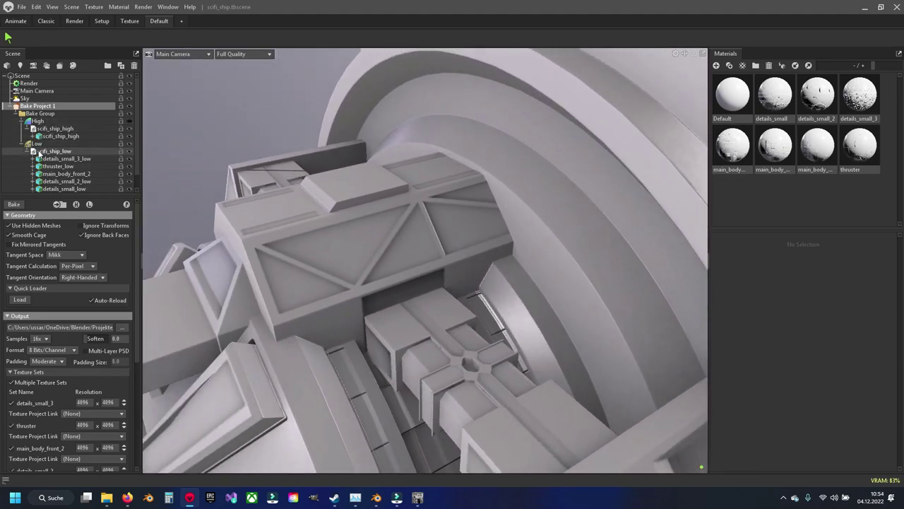
{"action": "left_click", "coordinate": [78, 143]}
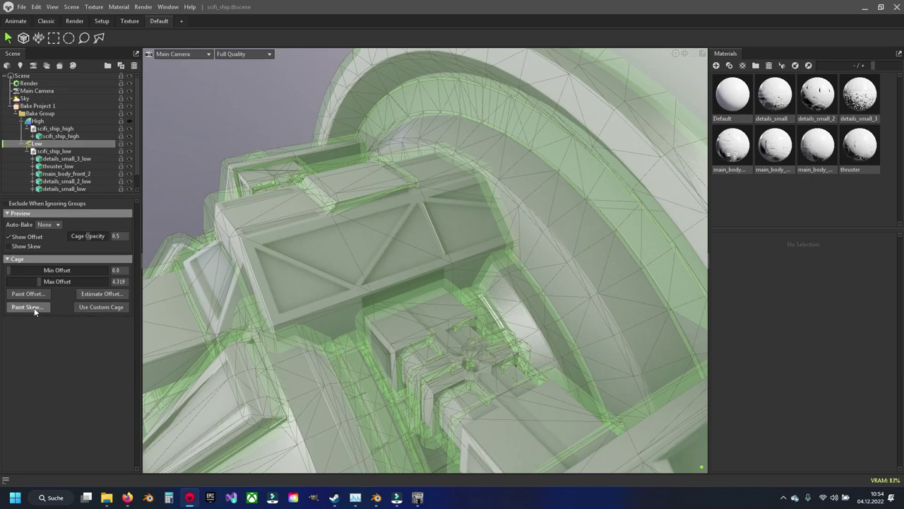
- Paint briefly over the central beam structure, then close that painter
{"action": "left_click", "coordinate": [34, 310]}
{"action": "left_click_drag", "start_coordinate": [369, 102], "coordinate": [658, 111]}
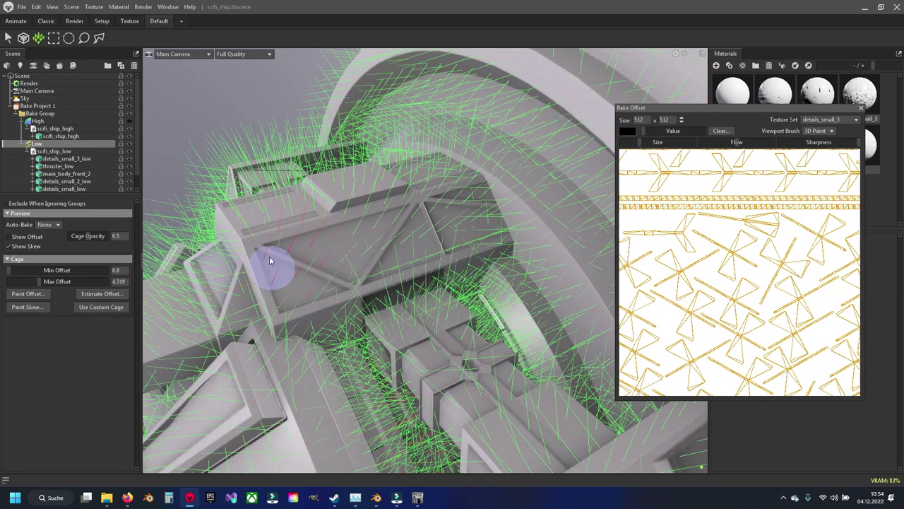
{"action": "left_click_drag", "start_coordinate": [308, 292], "coordinate": [555, 456]}
{"action": "key", "text": "Escape"}
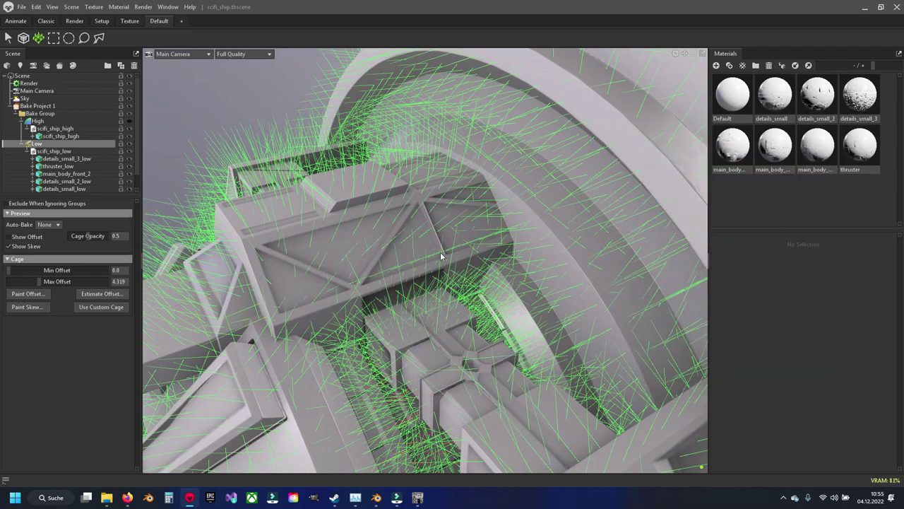
- Paint cage skew across the central structure, left-side geometry, lower panel and left ring panel
{"action": "left_click", "coordinate": [26, 310]}
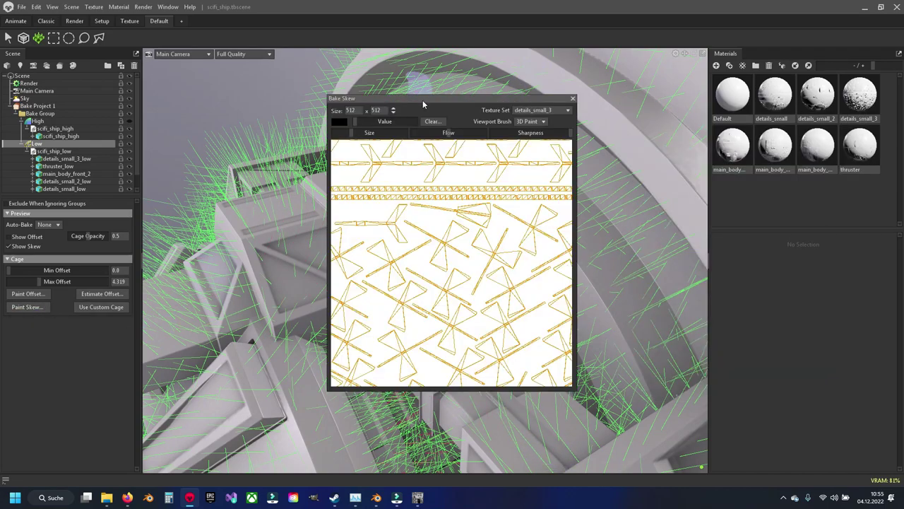
{"action": "left_click_drag", "start_coordinate": [424, 99], "coordinate": [684, 110]}
{"action": "left_click_drag", "start_coordinate": [264, 263], "coordinate": [299, 203]}
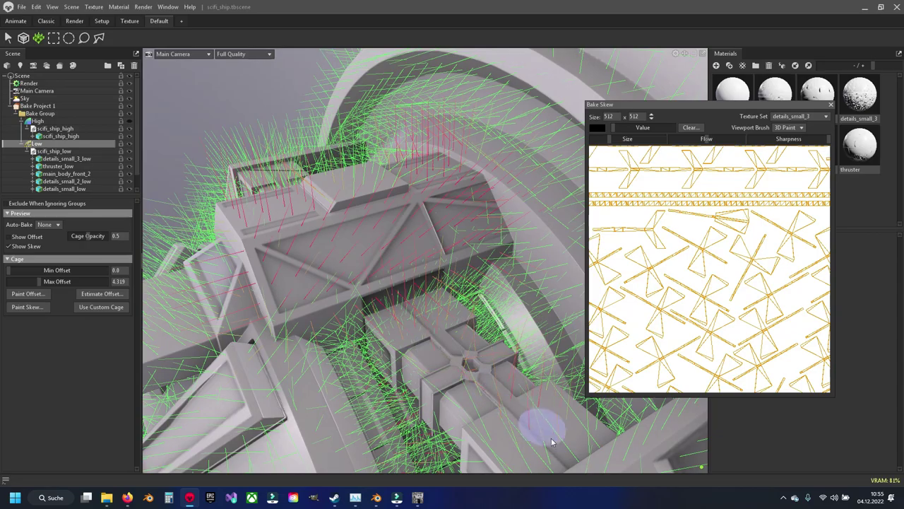
{"action": "left_click_drag", "start_coordinate": [403, 303], "coordinate": [433, 252]}
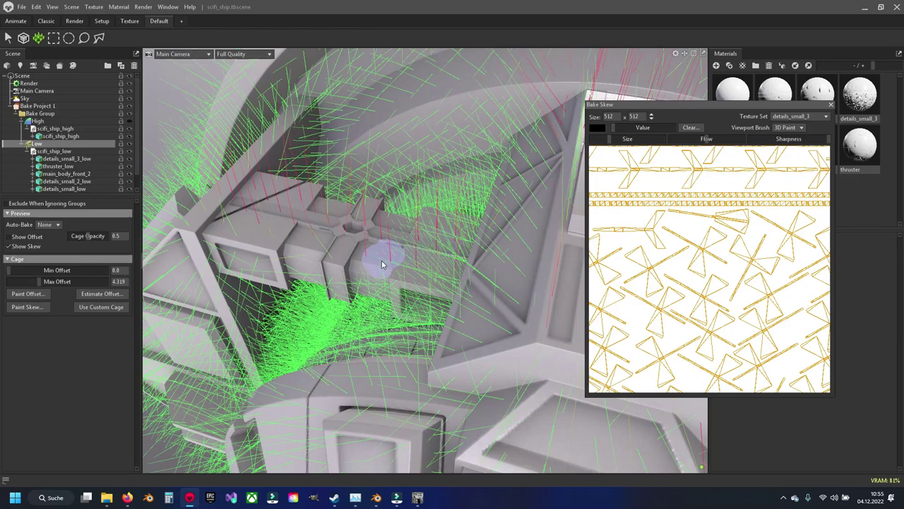
{"action": "left_click_drag", "start_coordinate": [375, 256], "coordinate": [322, 204]}
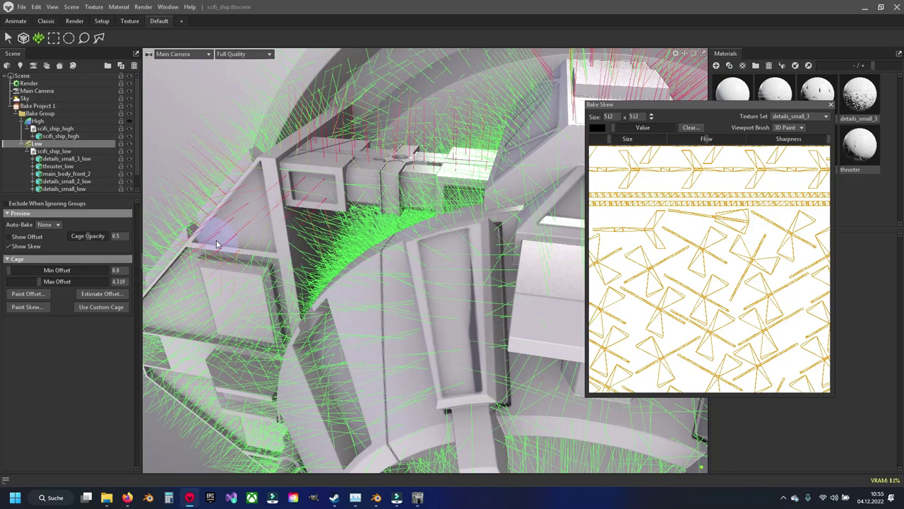
{"action": "left_click_drag", "start_coordinate": [217, 240], "coordinate": [242, 438]}
{"action": "left_click_drag", "start_coordinate": [280, 464], "coordinate": [409, 205]}
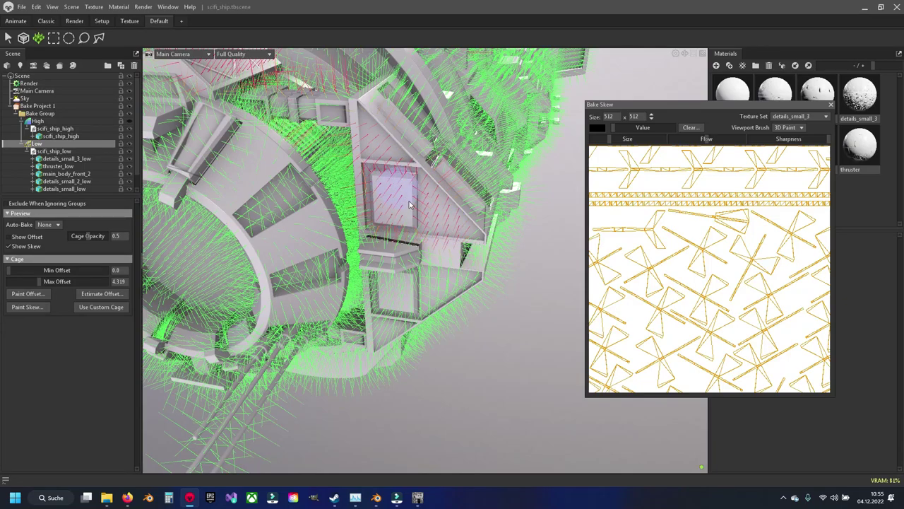
{"action": "left_click_drag", "start_coordinate": [419, 323], "coordinate": [291, 358]}
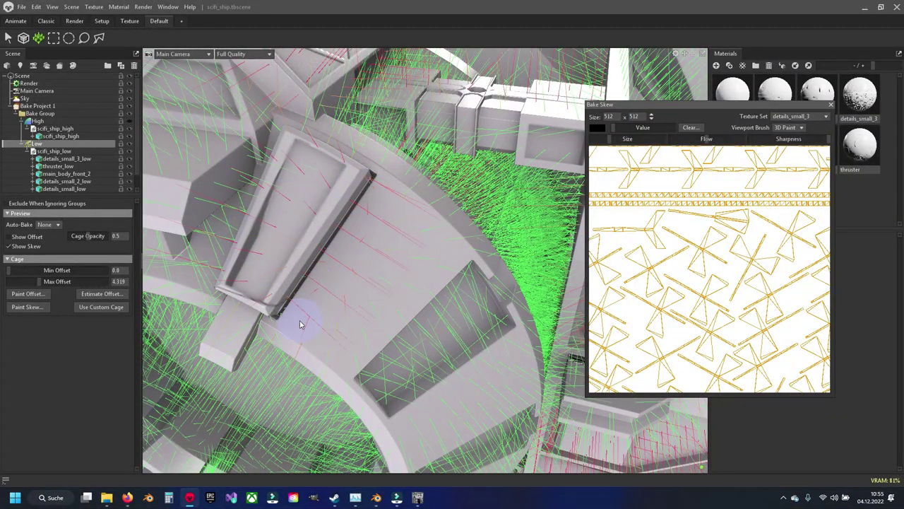
{"action": "left_click_drag", "start_coordinate": [292, 283], "coordinate": [356, 315]}
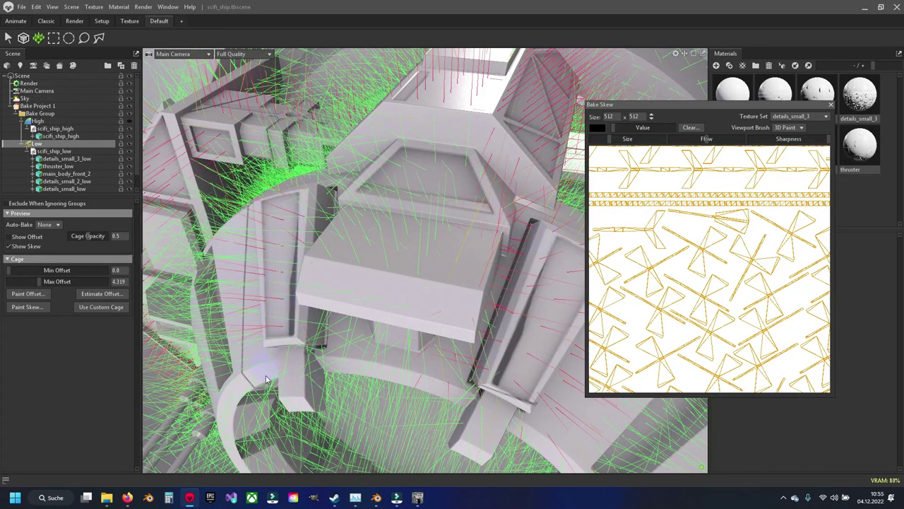
{"action": "left_click_drag", "start_coordinate": [264, 324], "coordinate": [289, 233]}
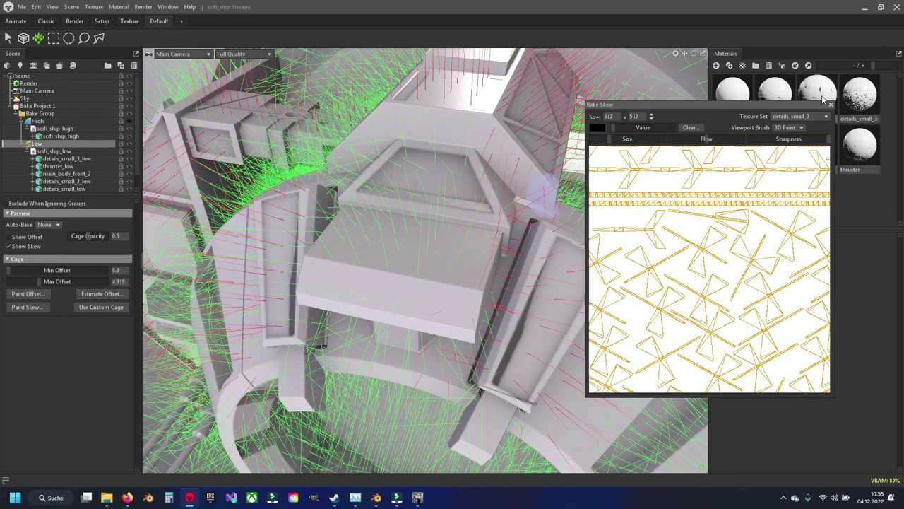
- Close the skew painter and run a bake preview from Bake Project 1
{"action": "left_click", "coordinate": [830, 106]}
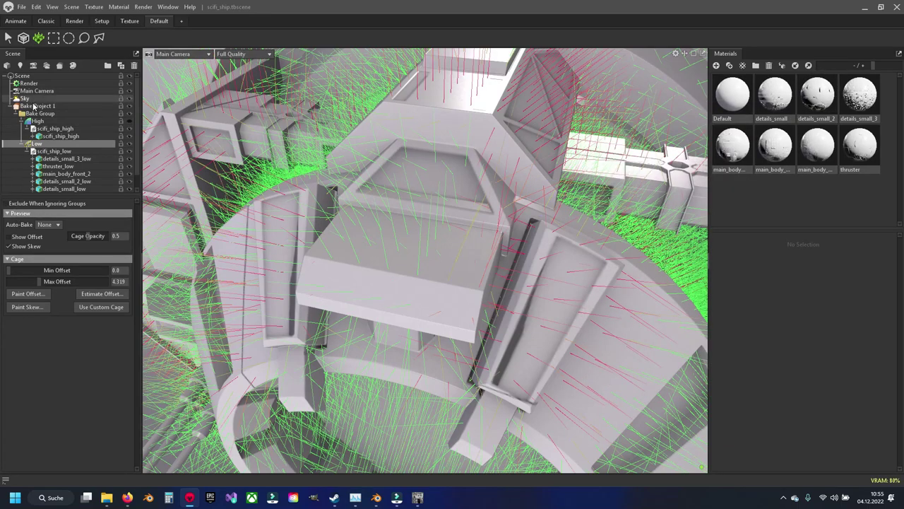
{"action": "left_click", "coordinate": [35, 105]}
{"action": "left_click", "coordinate": [25, 204]}
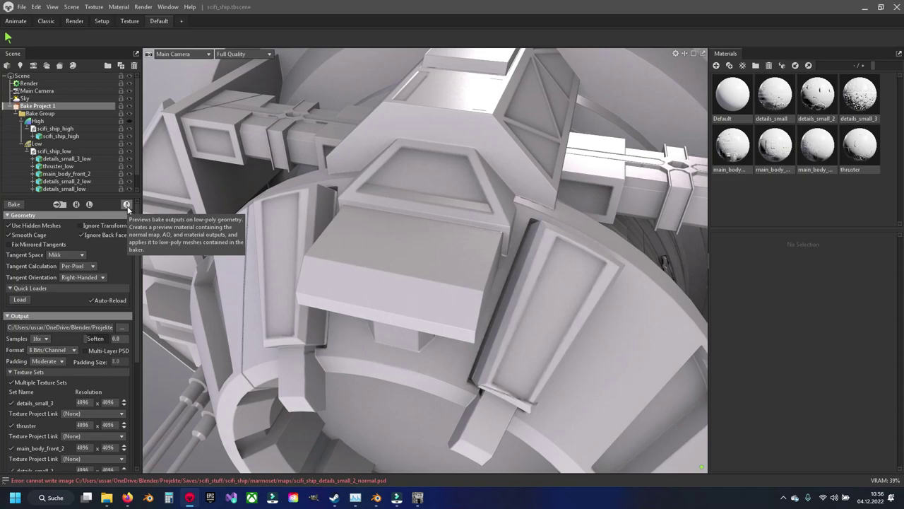
{"action": "left_click_drag", "start_coordinate": [256, 272], "coordinate": [352, 346]}
{"action": "scroll", "scroll_direction": "up", "scroll_amount": 3}
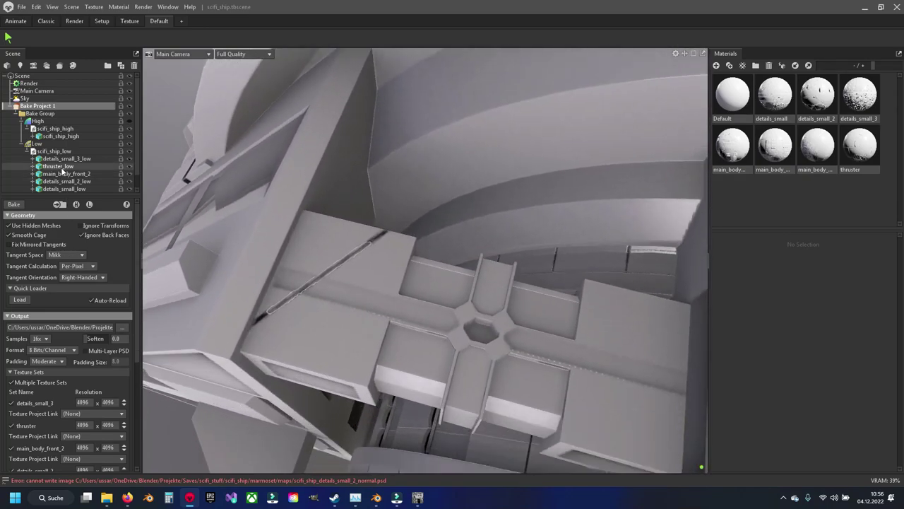
- Select the Low group, open the skew painter to check the ship's skew, then close it
{"action": "left_click", "coordinate": [59, 144]}
{"action": "left_click", "coordinate": [28, 309]}
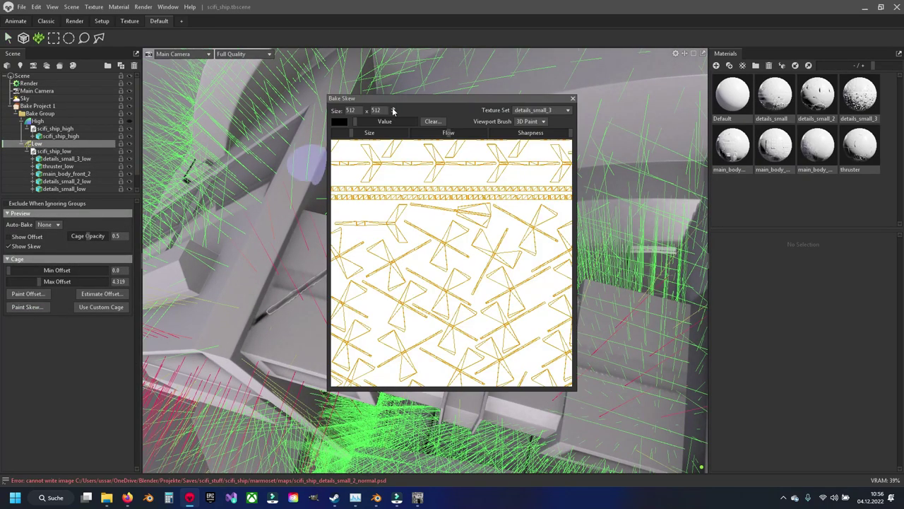
{"action": "left_click_drag", "start_coordinate": [399, 100], "coordinate": [605, 113]}
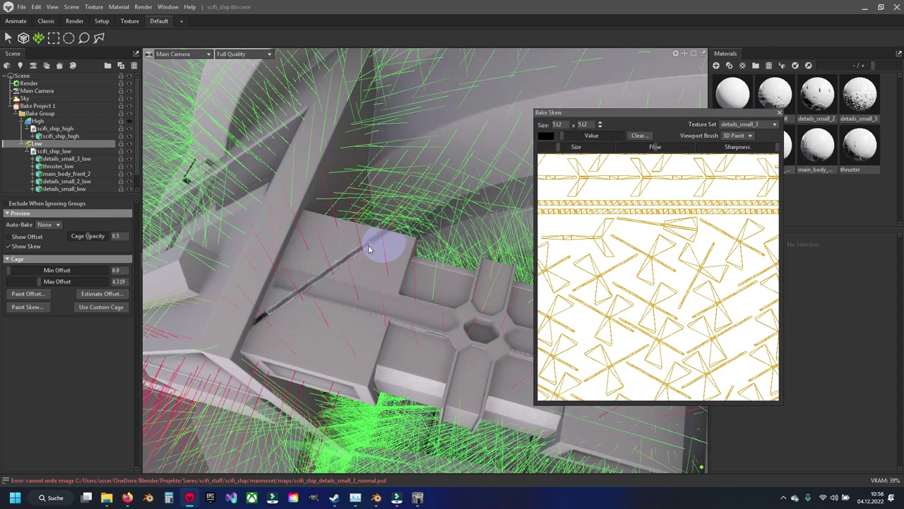
{"action": "left_click_drag", "start_coordinate": [367, 296], "coordinate": [429, 279]}
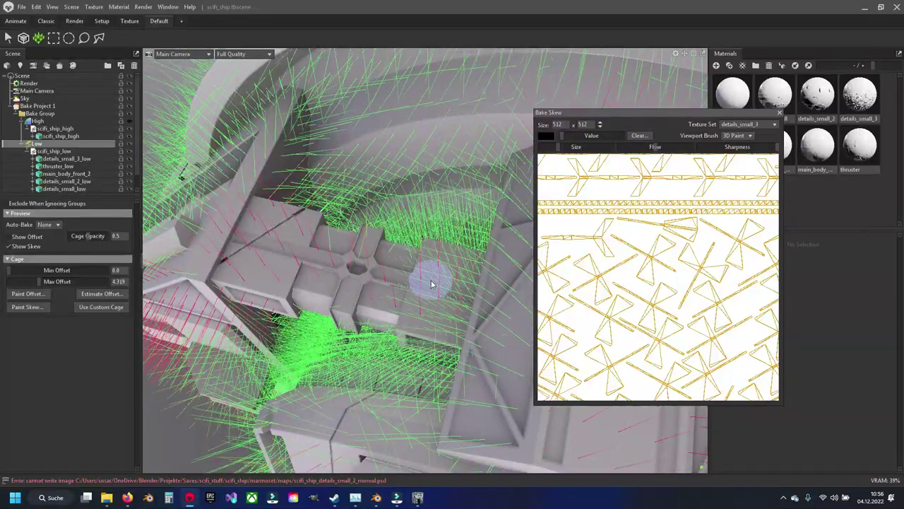
{"action": "left_click", "coordinate": [779, 113]}
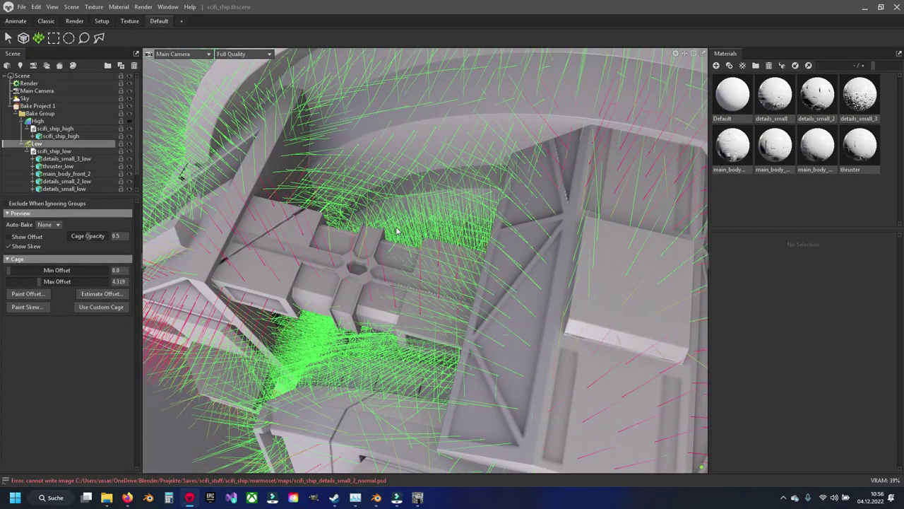
{"action": "left_click_drag", "start_coordinate": [397, 231], "coordinate": [315, 272]}
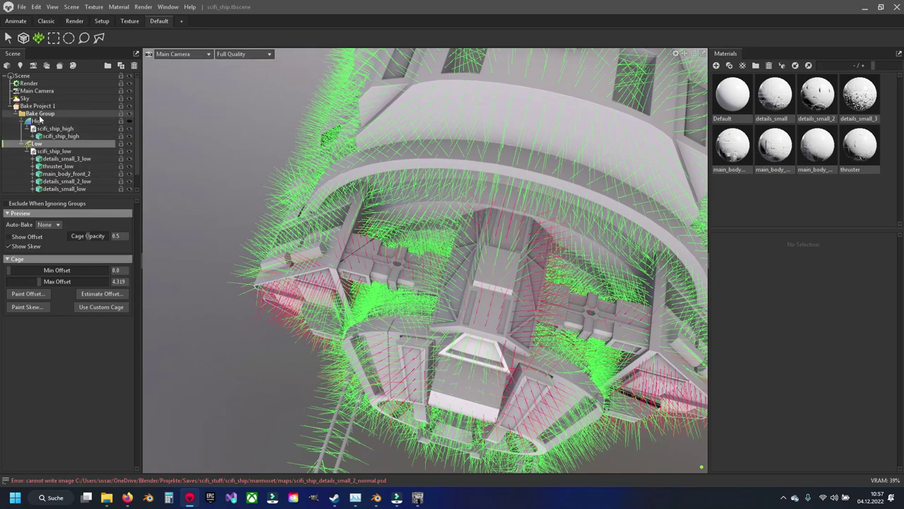
- Exclude the details_small_3 texture set from Bake Project 1's texture sets
{"action": "left_click", "coordinate": [266, 283]}
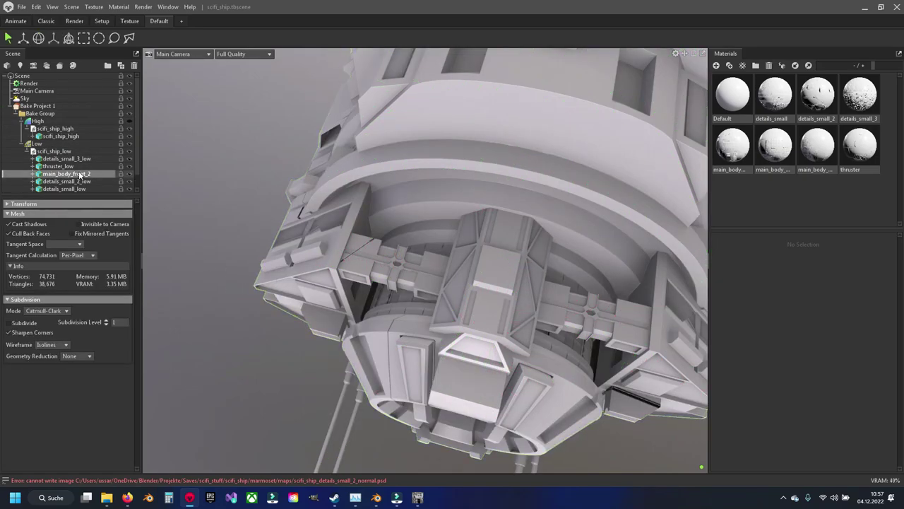
{"action": "left_click", "coordinate": [37, 144]}
{"action": "left_click", "coordinate": [38, 105]}
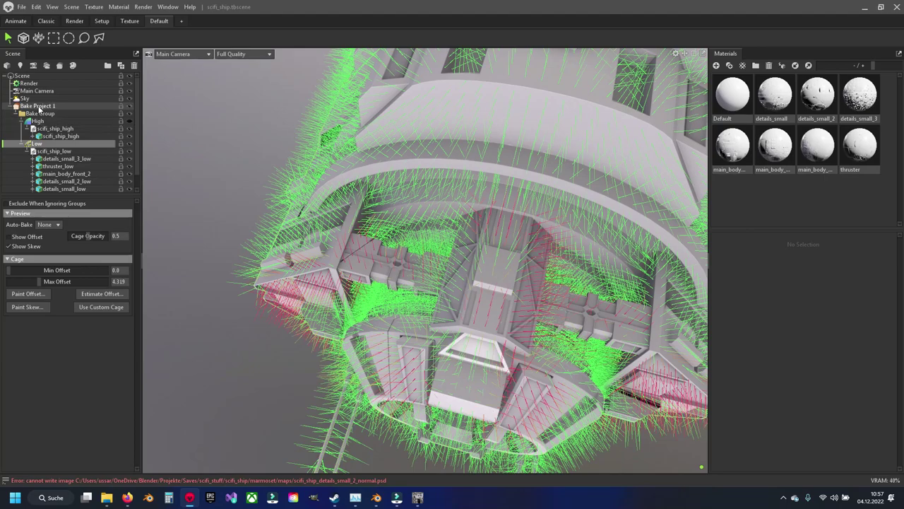
{"action": "scroll", "scroll_direction": "down", "scroll_amount": 3}
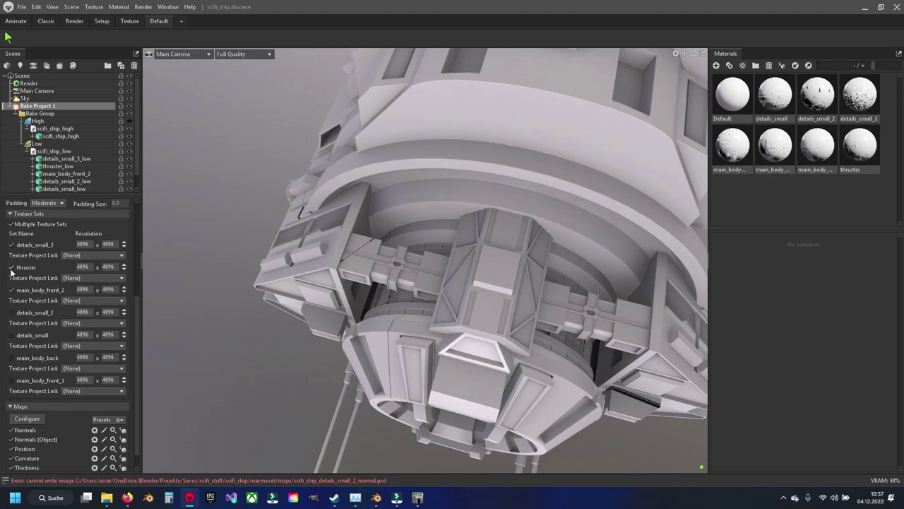
{"action": "left_click", "coordinate": [10, 245]}
{"action": "scroll", "scroll_direction": "up", "scroll_amount": 3}
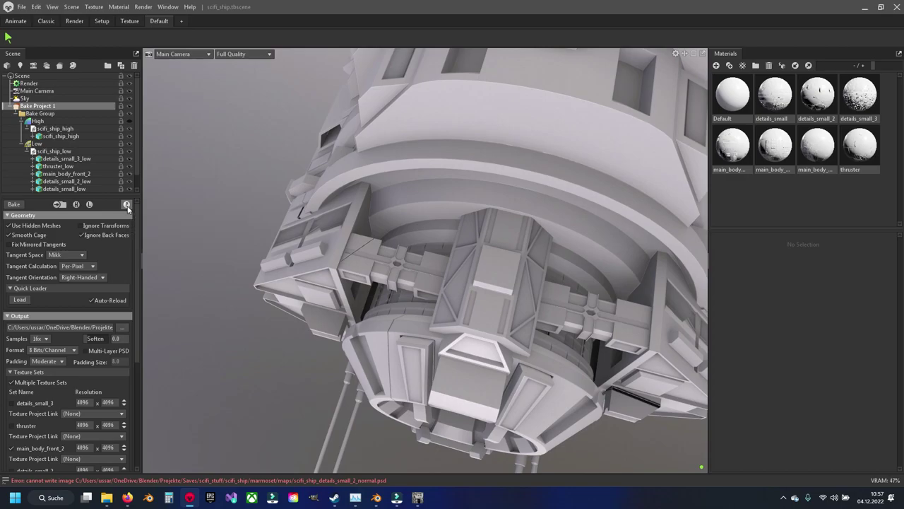
- Frame the hull's side panels and show the Low group's cage and skew preview
{"action": "scroll", "scroll_direction": "up", "scroll_amount": 3}
{"action": "scroll", "scroll_direction": "up", "scroll_amount": 3}
{"action": "scroll", "scroll_direction": "down", "scroll_amount": 3}
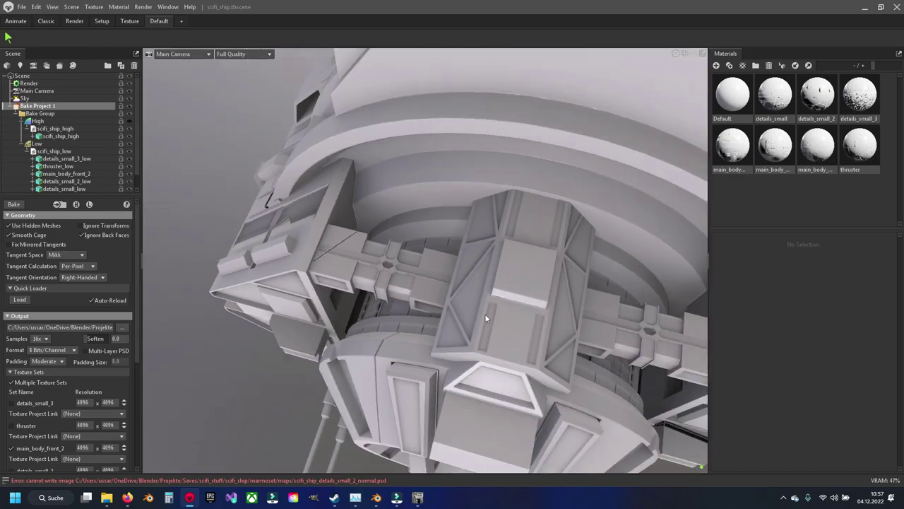
{"action": "left_click_drag", "start_coordinate": [452, 303], "coordinate": [383, 308]}
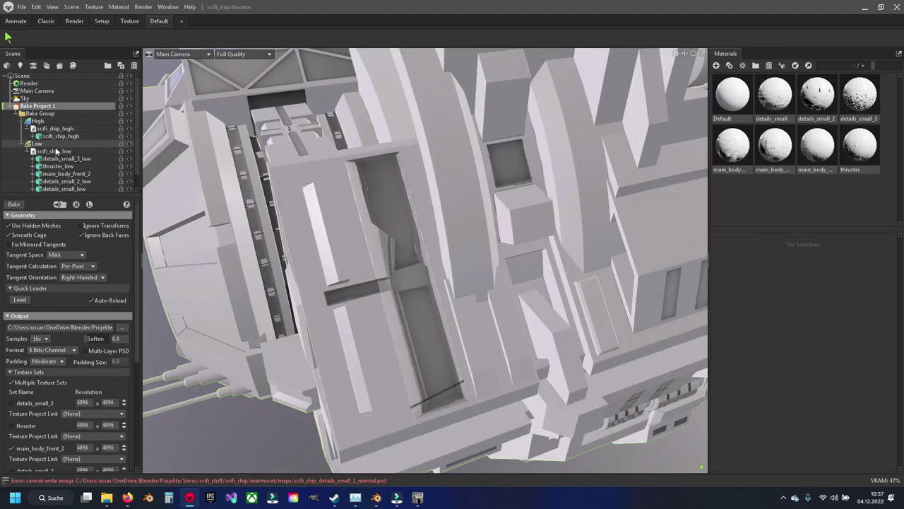
{"action": "left_click", "coordinate": [56, 143]}
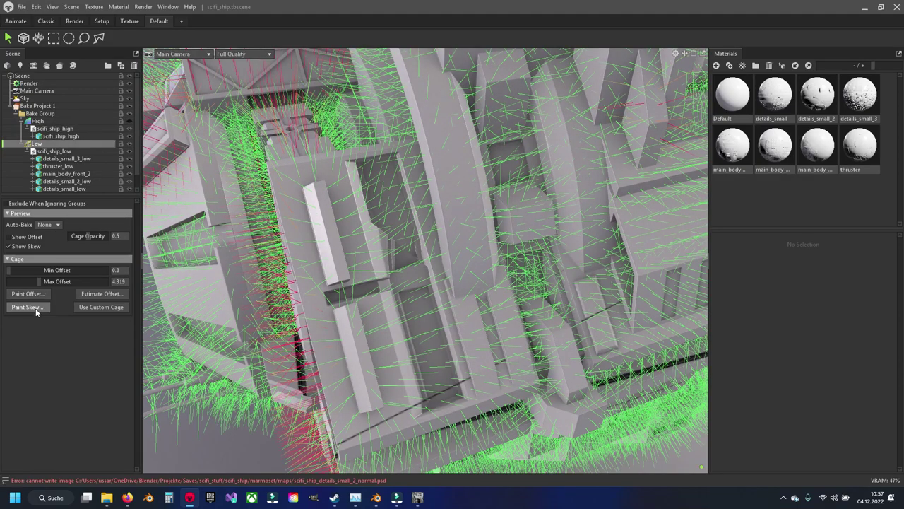
- Paint skew into the recessed channel on the hull and close the skew painter
{"action": "left_click", "coordinate": [34, 307]}
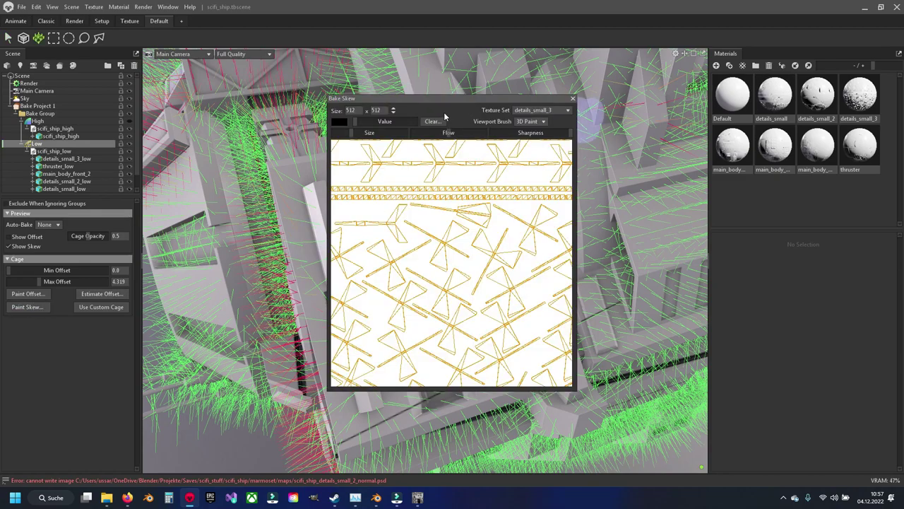
{"action": "left_click_drag", "start_coordinate": [539, 97], "coordinate": [903, 94]}
{"action": "left_click_drag", "start_coordinate": [417, 305], "coordinate": [347, 290]}
{"action": "left_click_drag", "start_coordinate": [798, 95], "coordinate": [589, 95]}
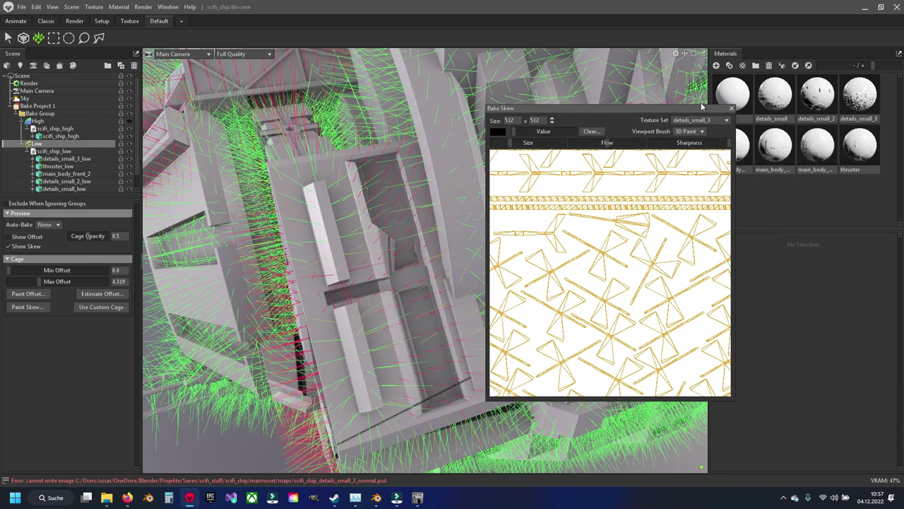
{"action": "left_click", "coordinate": [691, 95]}
- Select Bake Project 1 to refresh the bake, then show the Low group's skew preview again
{"action": "left_click", "coordinate": [23, 107]}
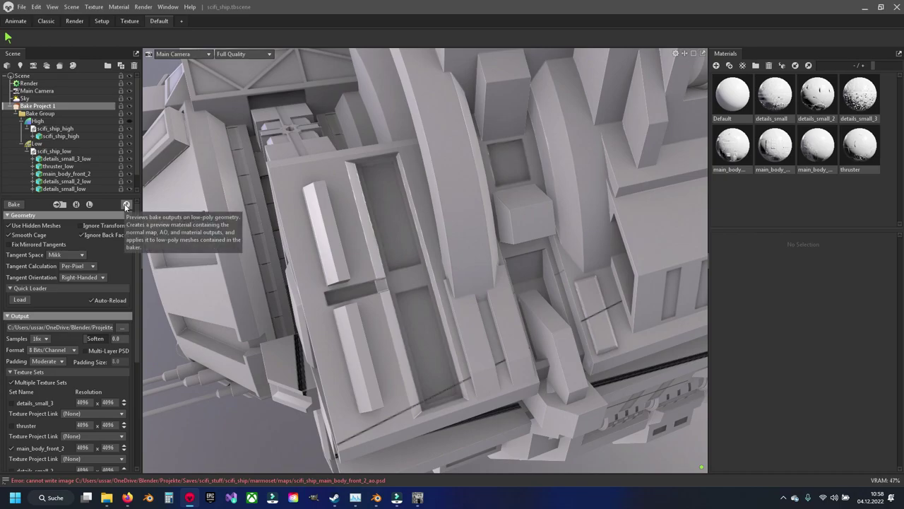
{"action": "left_click_drag", "start_coordinate": [406, 263], "coordinate": [311, 269]}
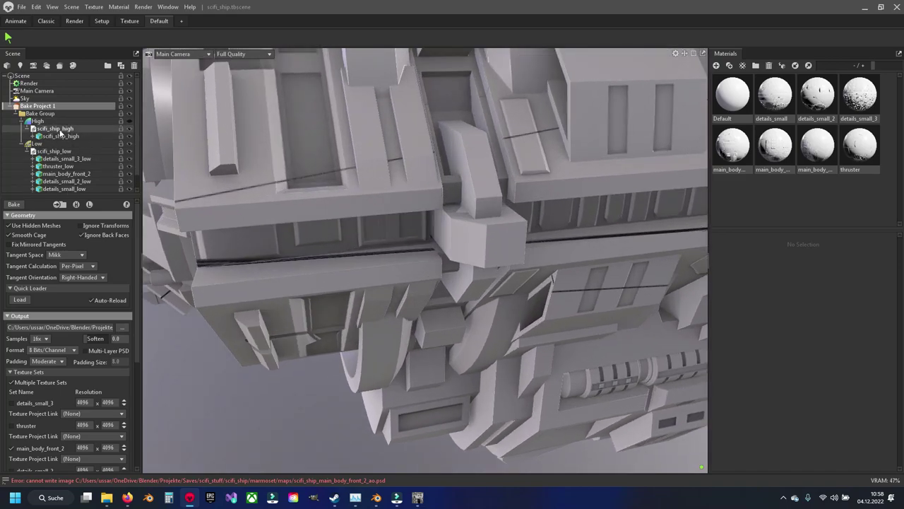
{"action": "left_click", "coordinate": [35, 144]}
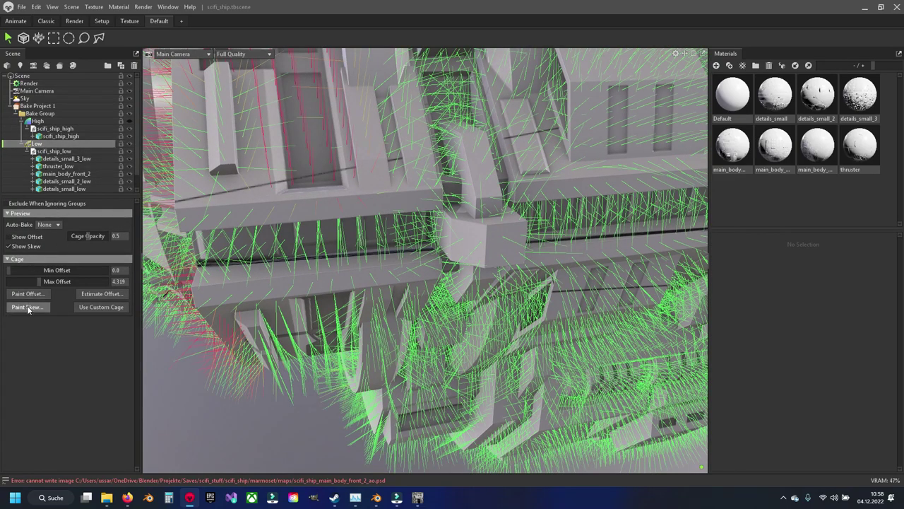
- Paint skew across the hull strip and upper panels around the slots, then close the painter
{"action": "left_click", "coordinate": [28, 307]}
{"action": "left_click_drag", "start_coordinate": [453, 99], "coordinate": [724, 138]}
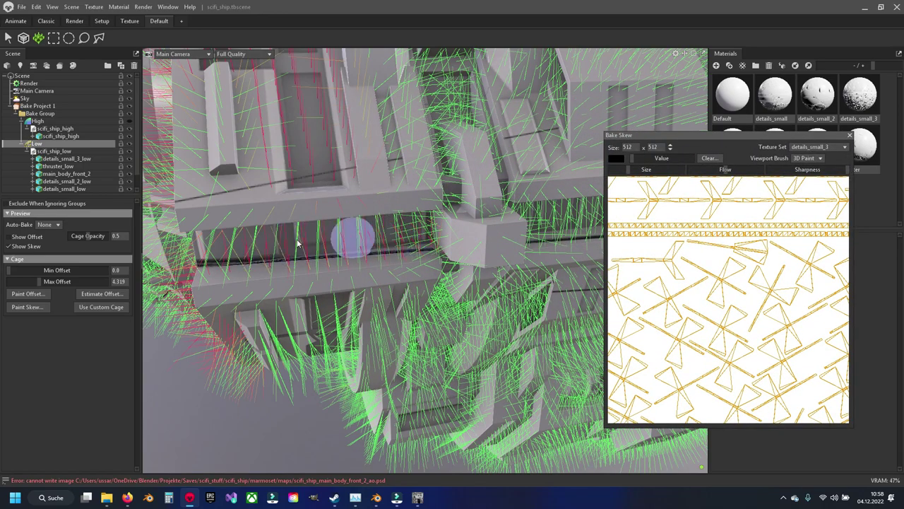
{"action": "left_click_drag", "start_coordinate": [403, 228], "coordinate": [512, 226]}
{"action": "left_click_drag", "start_coordinate": [354, 248], "coordinate": [389, 229]}
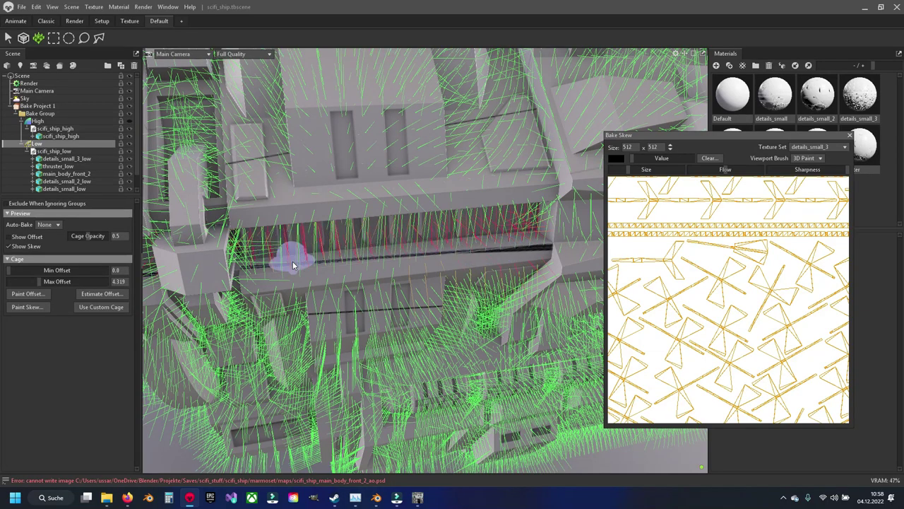
{"action": "left_click_drag", "start_coordinate": [345, 172], "coordinate": [384, 113]}
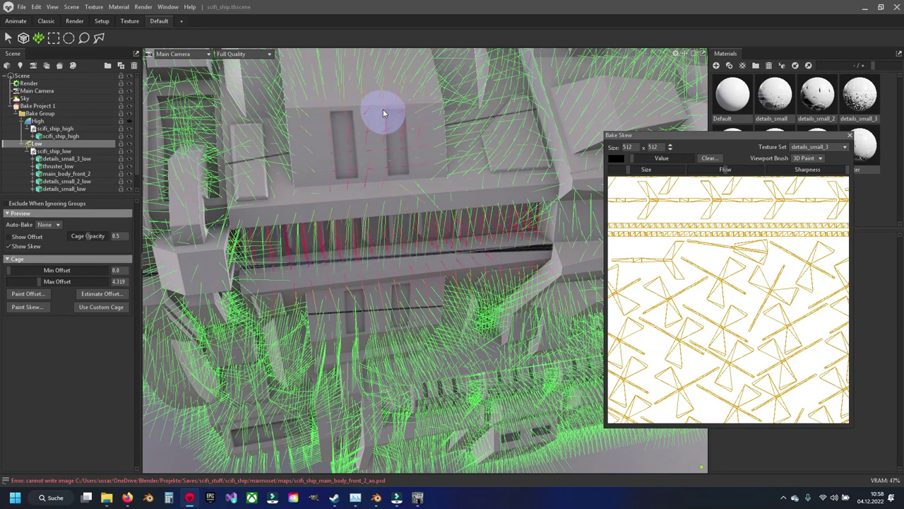
{"action": "left_click_drag", "start_coordinate": [344, 301], "coordinate": [380, 265]}
{"action": "left_click_drag", "start_coordinate": [431, 245], "coordinate": [388, 215]}
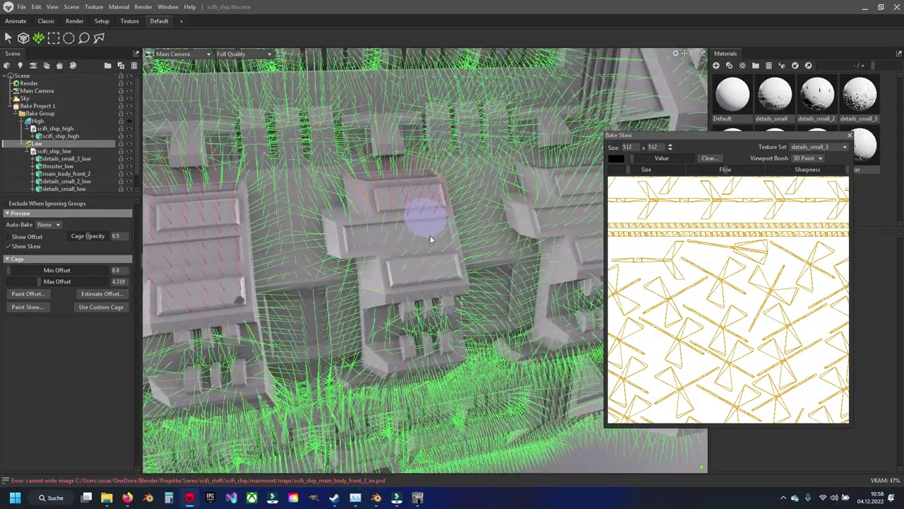
{"action": "left_click_drag", "start_coordinate": [419, 267], "coordinate": [404, 244]}
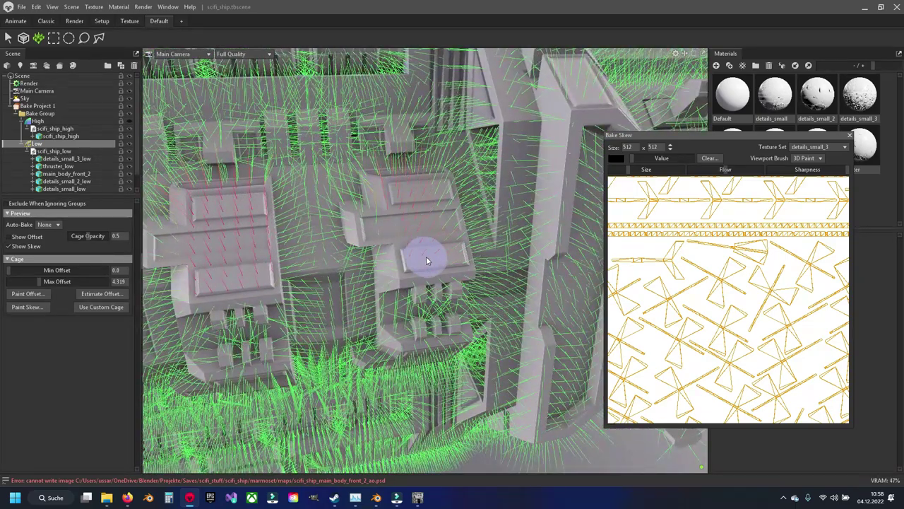
{"action": "left_click_drag", "start_coordinate": [396, 285], "coordinate": [383, 258]}
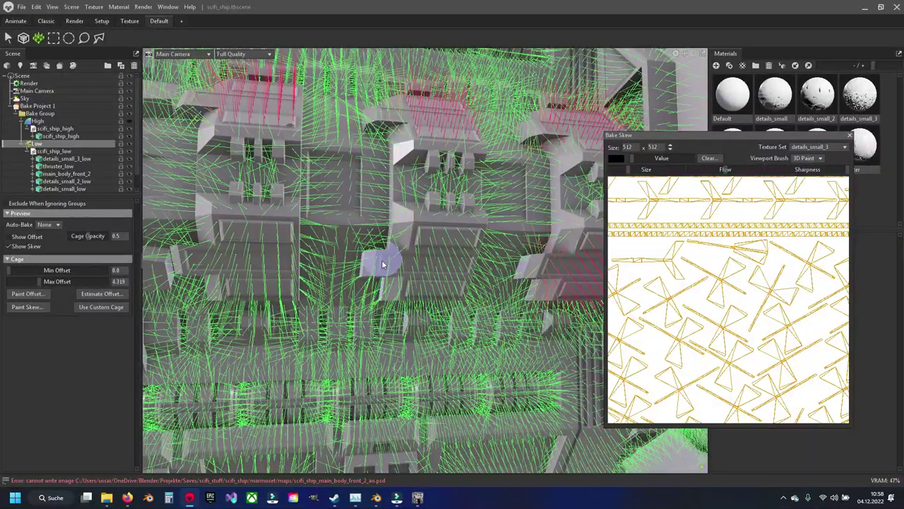
{"action": "left_click_drag", "start_coordinate": [432, 286], "coordinate": [382, 313]}
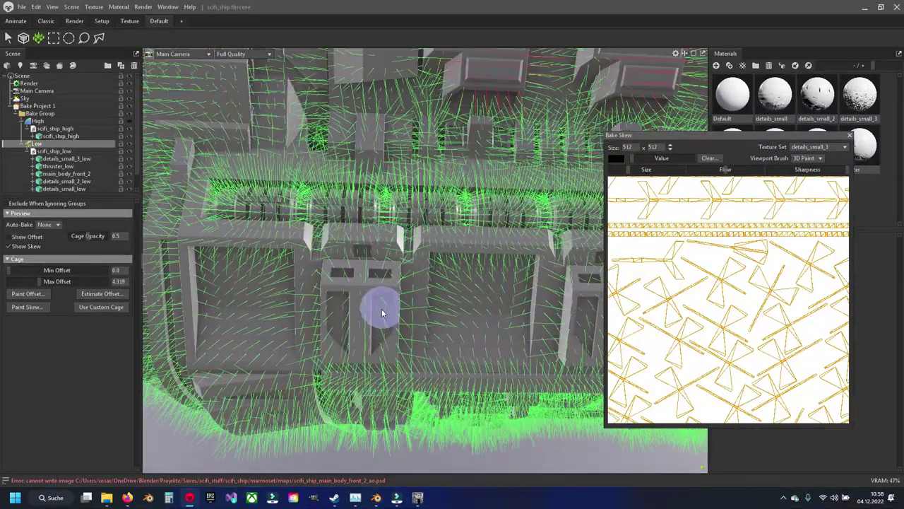
{"action": "left_click_drag", "start_coordinate": [440, 309], "coordinate": [234, 250]}
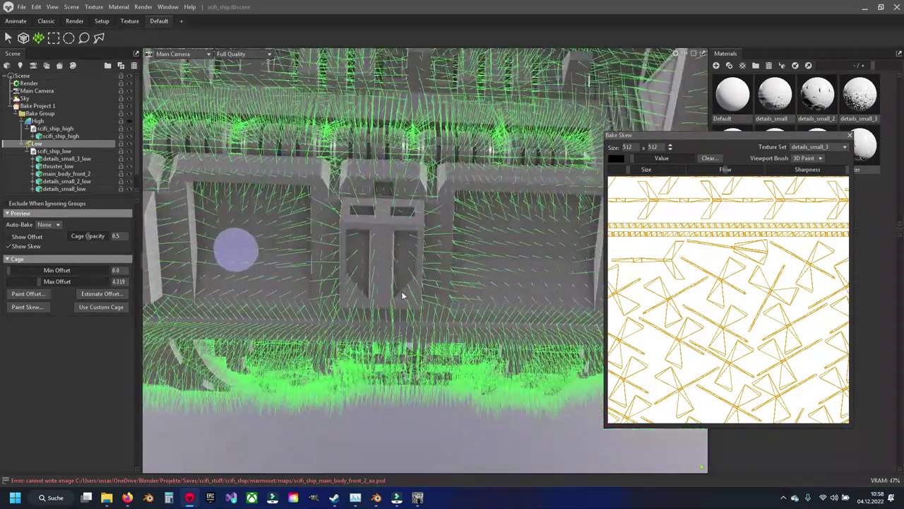
{"action": "left_click_drag", "start_coordinate": [373, 239], "coordinate": [423, 177]}
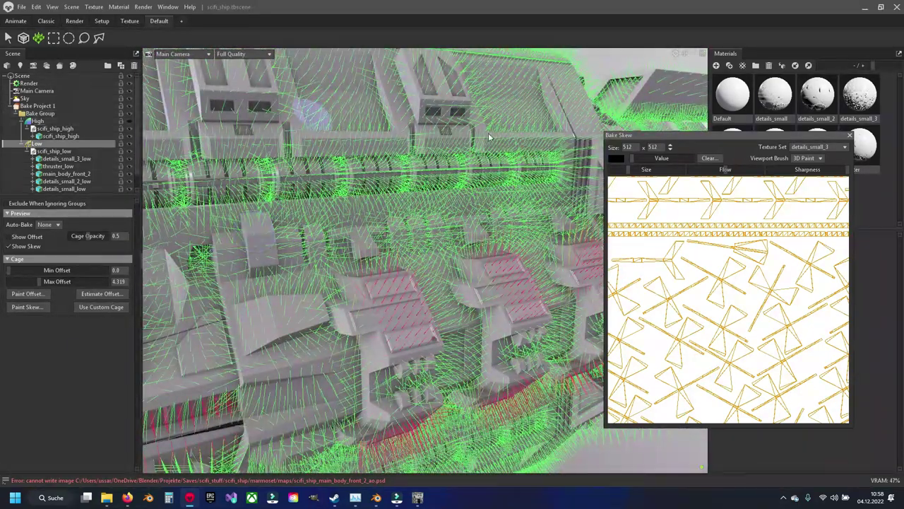
{"action": "left_click", "coordinate": [850, 135]}
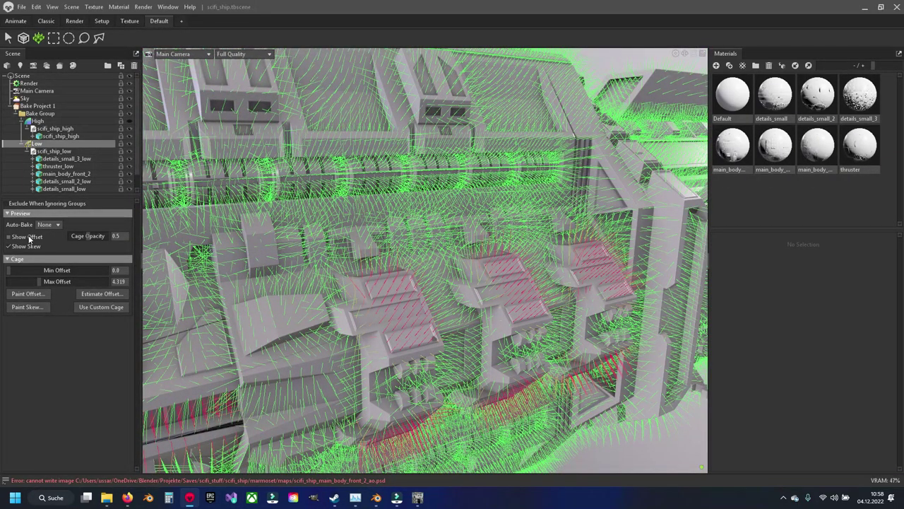
- Switch the skew painter to main_body_front_2 and paint its whole skew map black
{"action": "left_click", "coordinate": [27, 307]}
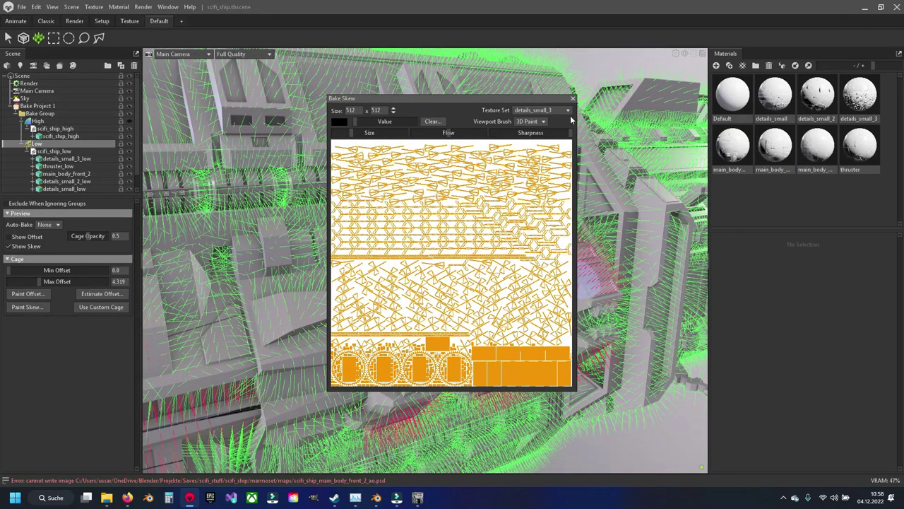
{"action": "left_click", "coordinate": [568, 111]}
{"action": "left_click", "coordinate": [544, 135]}
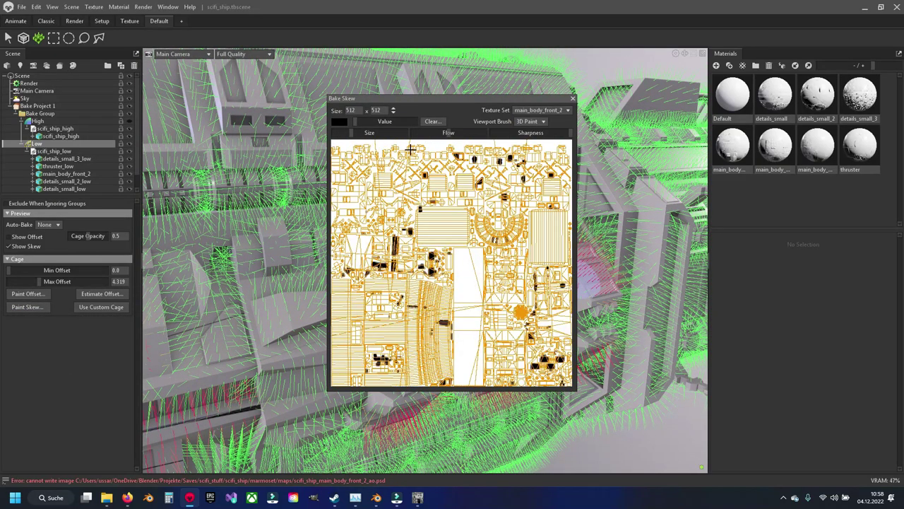
{"action": "left_click_drag", "start_coordinate": [346, 161], "coordinate": [498, 163]}
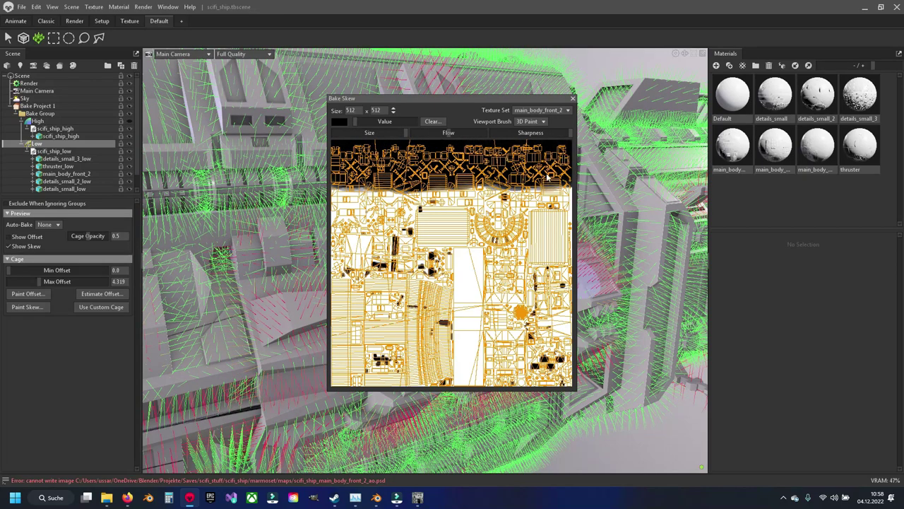
{"action": "left_click_drag", "start_coordinate": [548, 177], "coordinate": [508, 320]}
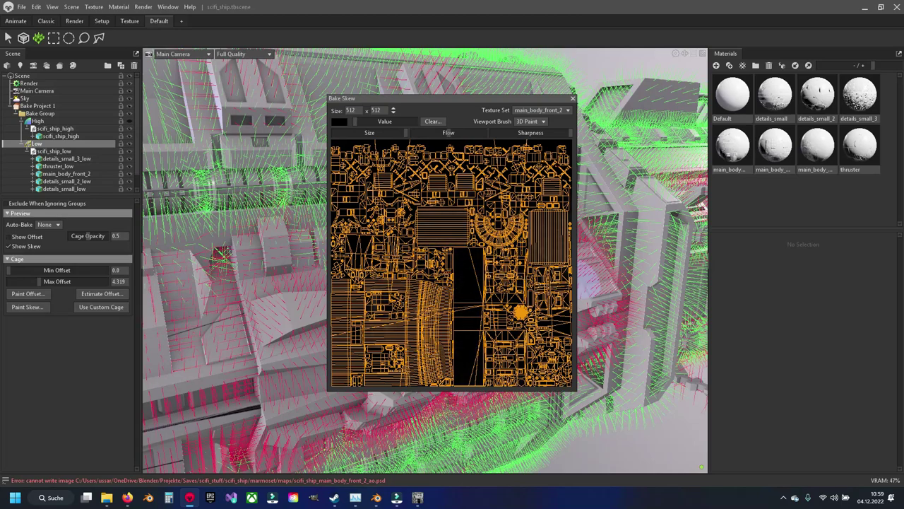
{"action": "left_click", "coordinate": [572, 99]}
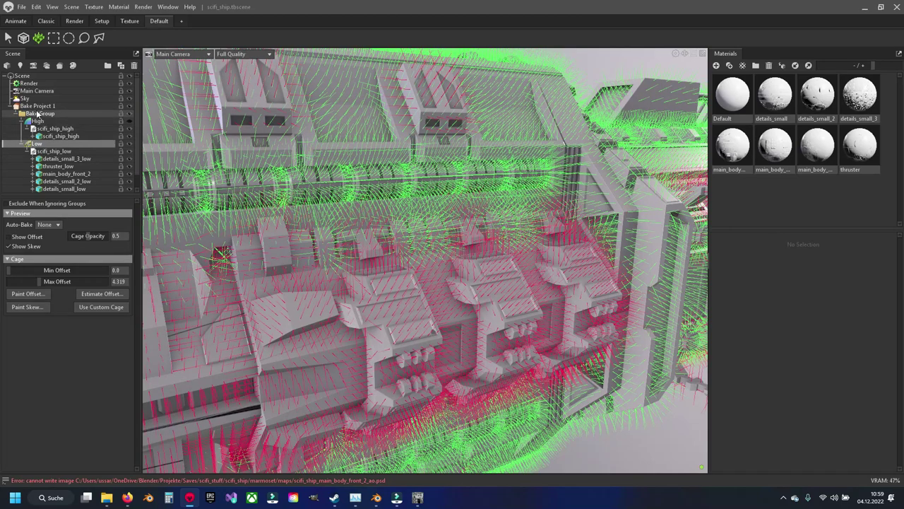
- Rebake Bake Project 1 with Ctrl+B, inspect the top surface, and reselect the Low group
{"action": "left_click", "coordinate": [36, 105]}
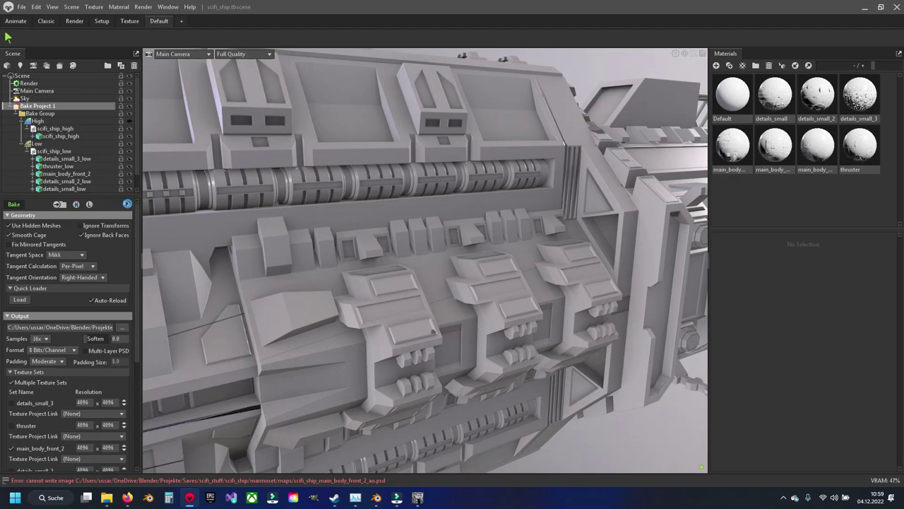
{"action": "key", "text": "ctrl+b"}
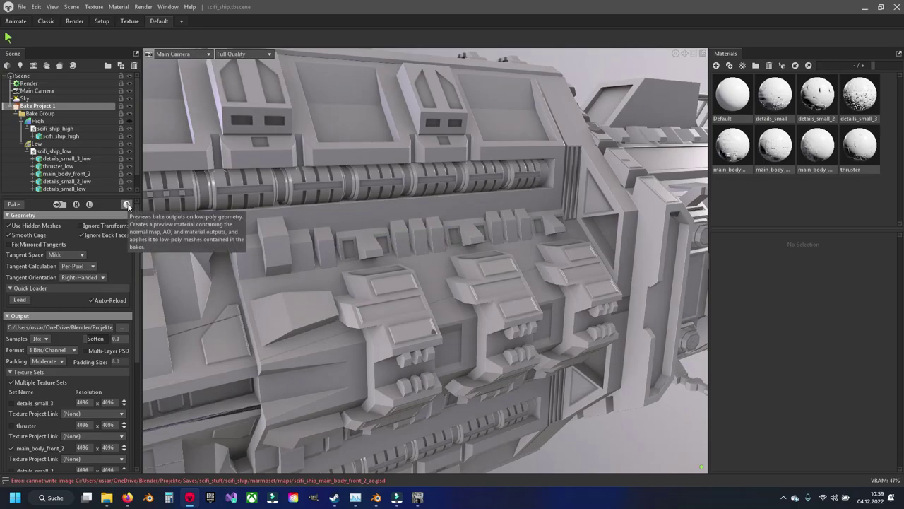
{"action": "left_click_drag", "start_coordinate": [385, 322], "coordinate": [376, 276]}
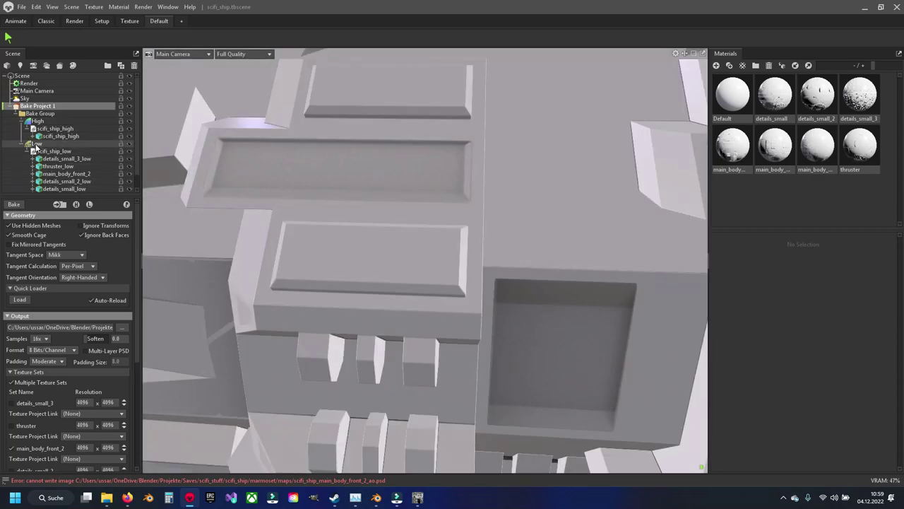
{"action": "left_click", "coordinate": [34, 144]}
- Show the Low cage offset instead of skew lines and lower Max Offset to 3.661
{"action": "left_click", "coordinate": [31, 239]}
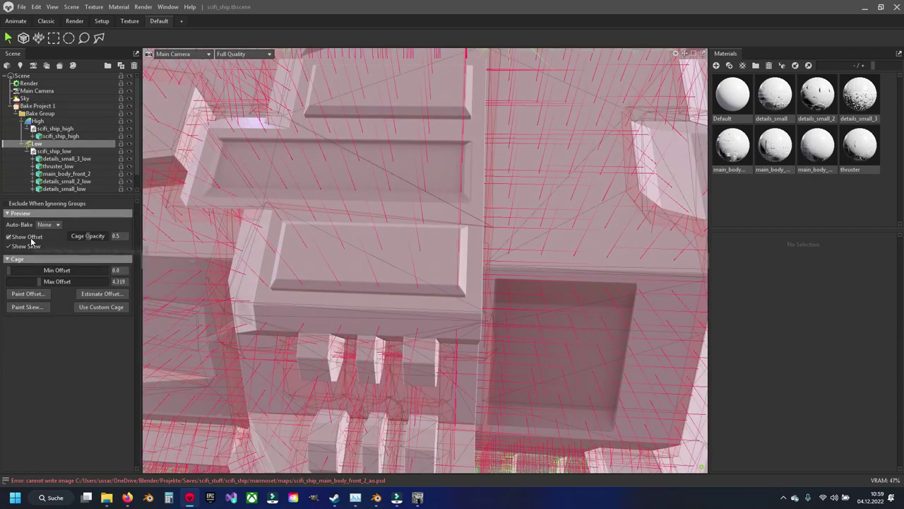
{"action": "left_click", "coordinate": [27, 246]}
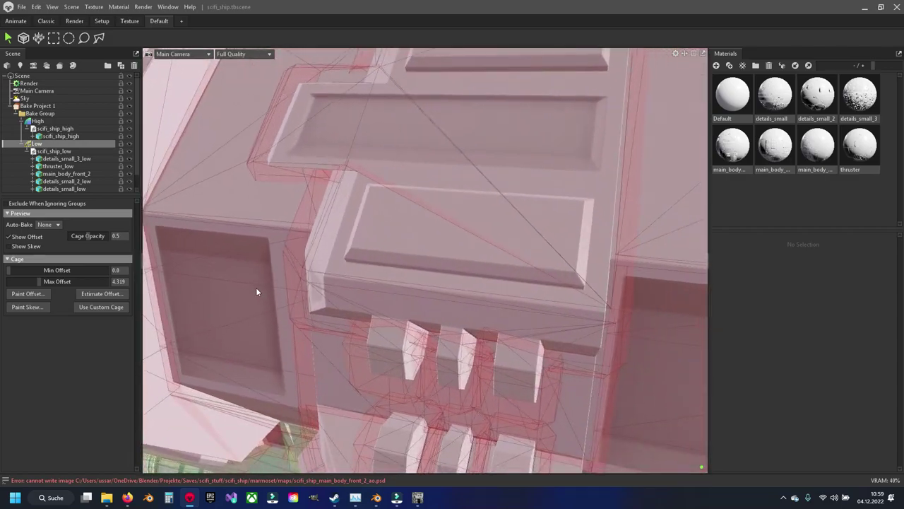
{"action": "left_click_drag", "start_coordinate": [269, 288], "coordinate": [251, 263]}
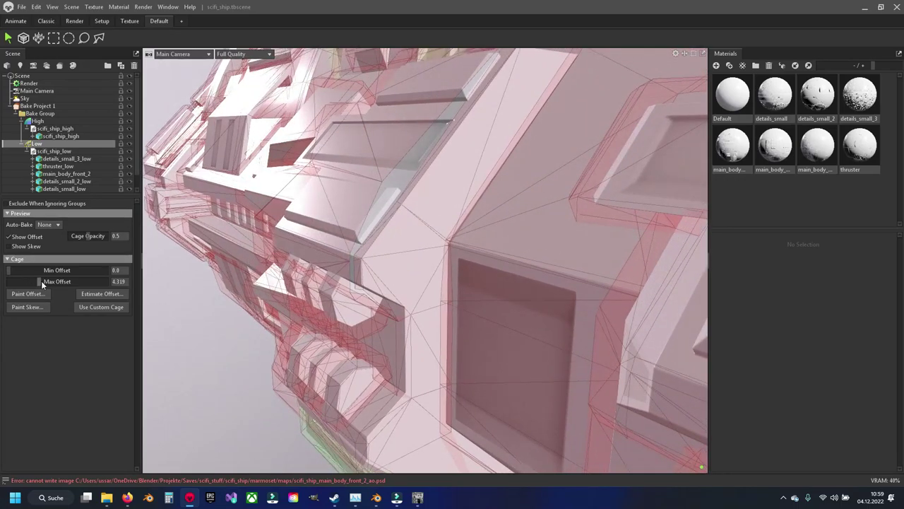
{"action": "left_click_drag", "start_coordinate": [41, 284], "coordinate": [37, 280]}
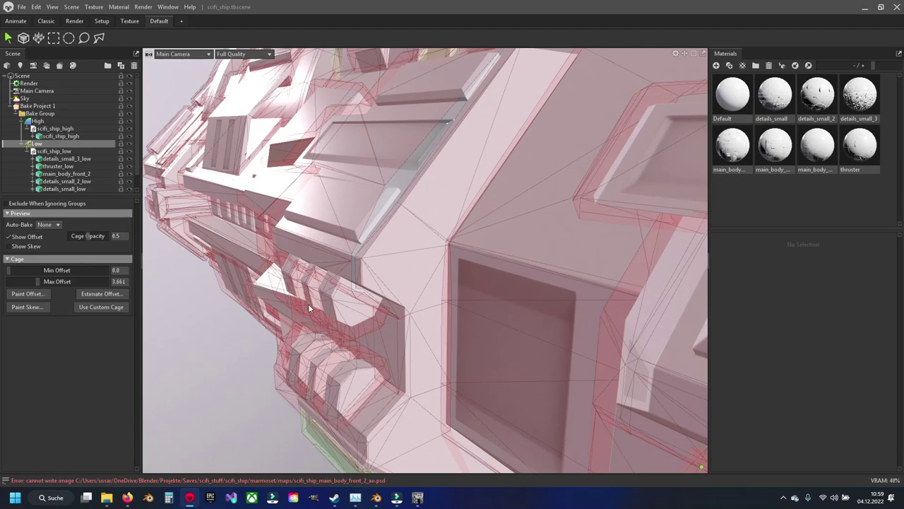
{"action": "left_click_drag", "start_coordinate": [308, 308], "coordinate": [329, 290]}
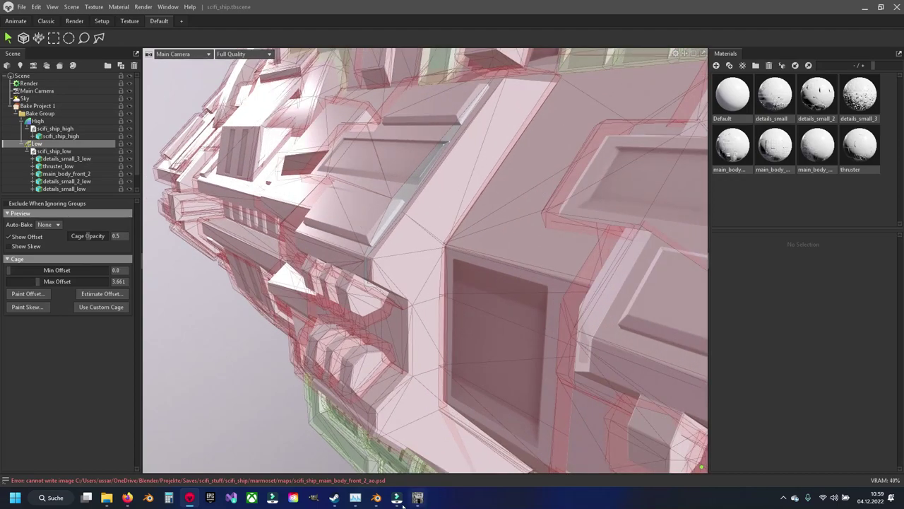
{"action": "left_click", "coordinate": [376, 498]}
- In Edit Mode, select the raised panel's corner vertex and start a move, then cancel it
{"action": "scroll", "scroll_direction": "down", "scroll_amount": 3}
{"action": "scroll", "scroll_direction": "up", "scroll_amount": 3}
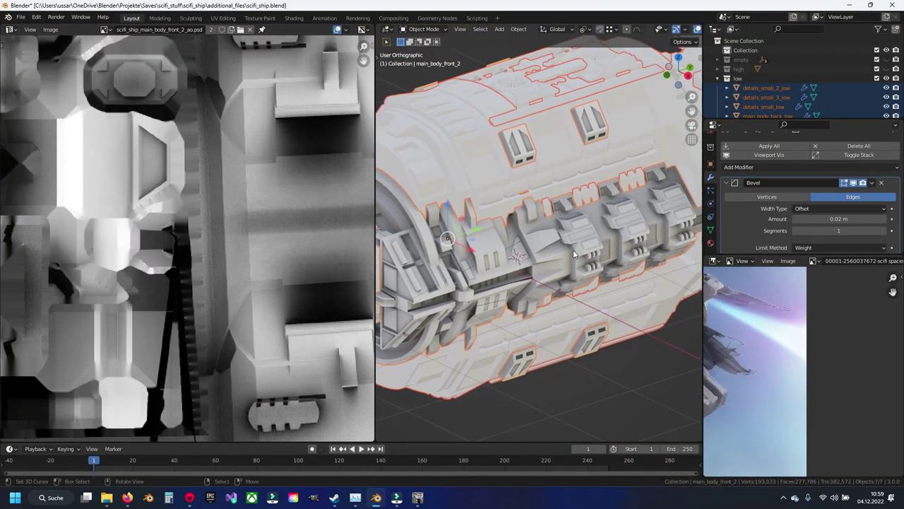
{"action": "scroll", "scroll_direction": "up", "scroll_amount": 3}
{"action": "scroll", "scroll_direction": "up", "scroll_amount": 3}
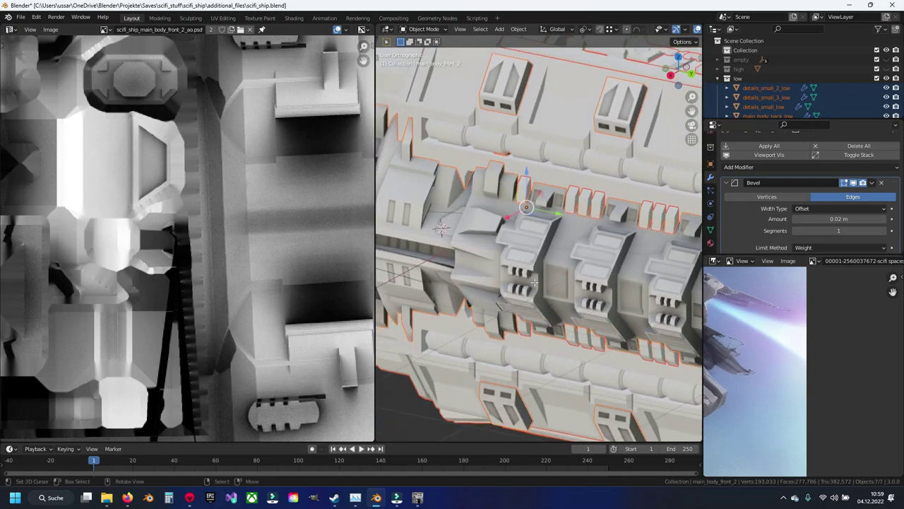
{"action": "key", "text": "Tab"}
{"action": "left_click", "coordinate": [516, 262]}
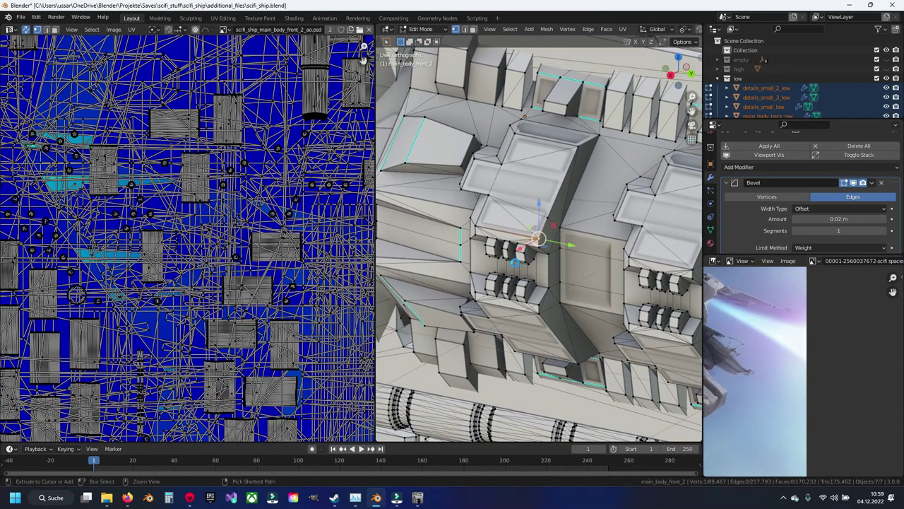
{"action": "key", "text": "ctrl+s"}
{"action": "scroll", "scroll_direction": "up", "scroll_amount": 3}
{"action": "scroll", "scroll_direction": "up", "scroll_amount": 3}
{"action": "key", "text": "g"}
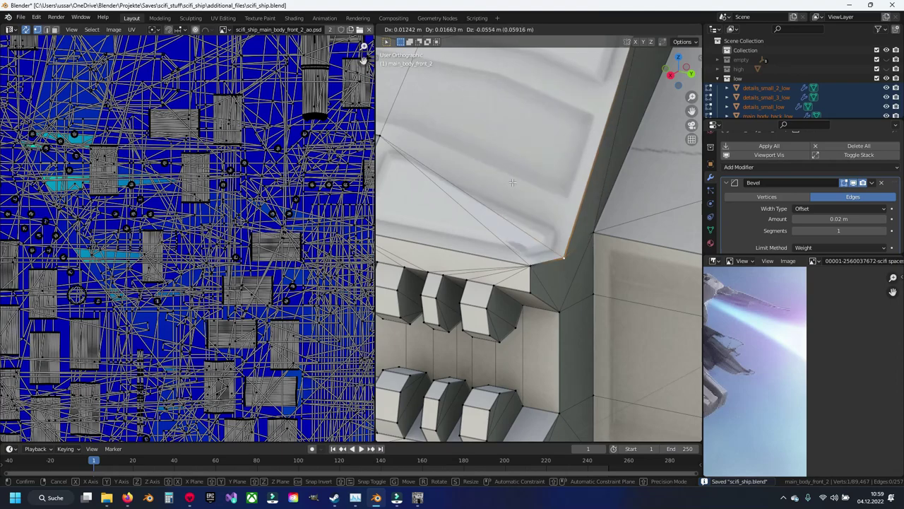
{"action": "right_click", "coordinate": [570, 207]}
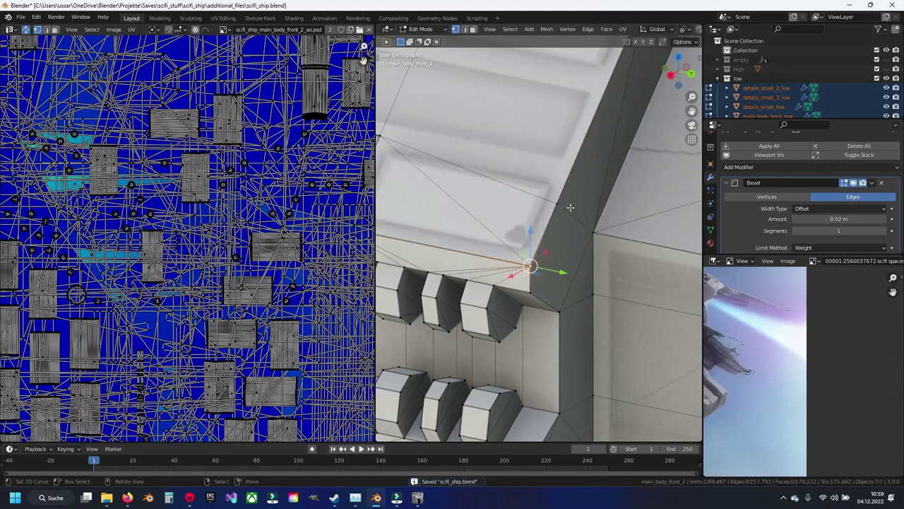
- Select two faces on the raised panel, hide them to inspect the corner beneath, then unhide
{"action": "left_click_drag", "start_coordinate": [570, 207], "coordinate": [518, 275]}
{"action": "scroll", "scroll_direction": "down", "scroll_amount": 3}
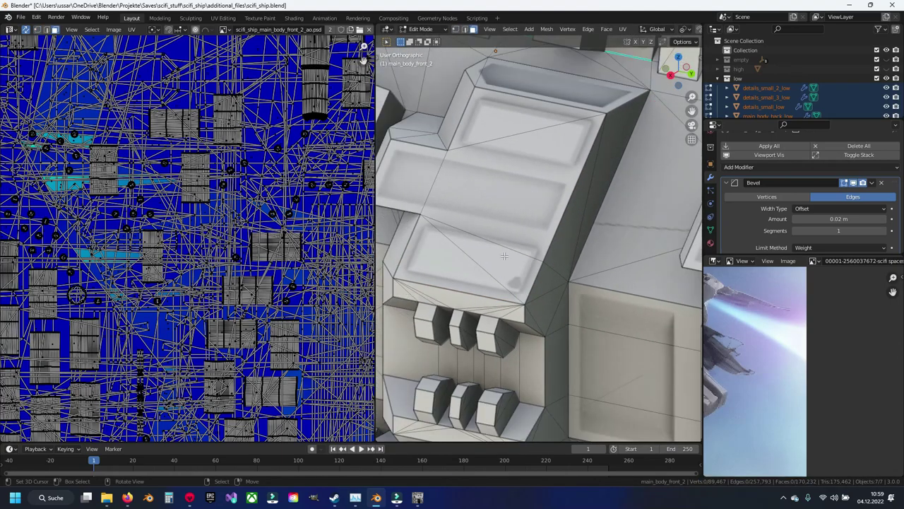
{"action": "key", "text": "3"}
{"action": "left_click", "coordinate": [518, 275]}
{"action": "left_click", "coordinate": [518, 275]}
{"action": "key", "text": "h"}
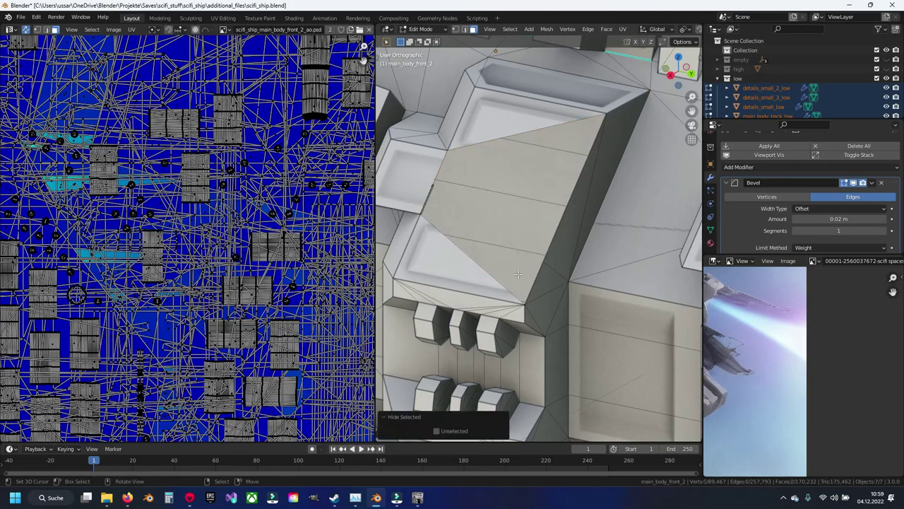
{"action": "left_click_drag", "start_coordinate": [539, 225], "coordinate": [616, 317]}
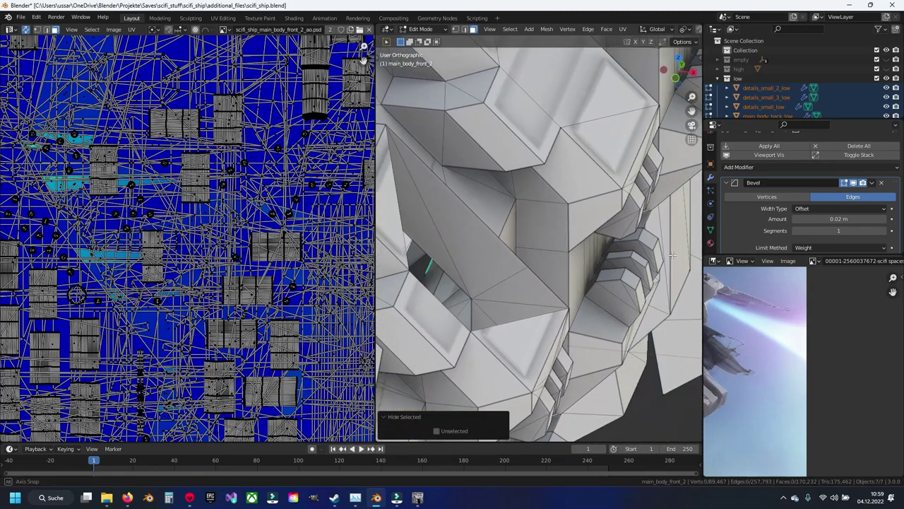
{"action": "left_click_drag", "start_coordinate": [615, 317], "coordinate": [525, 262]}
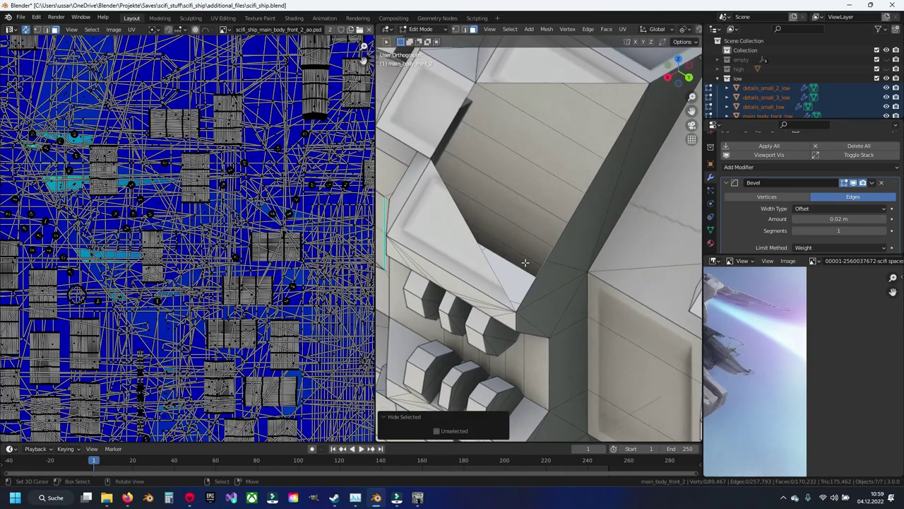
{"action": "key", "text": "alt+h"}
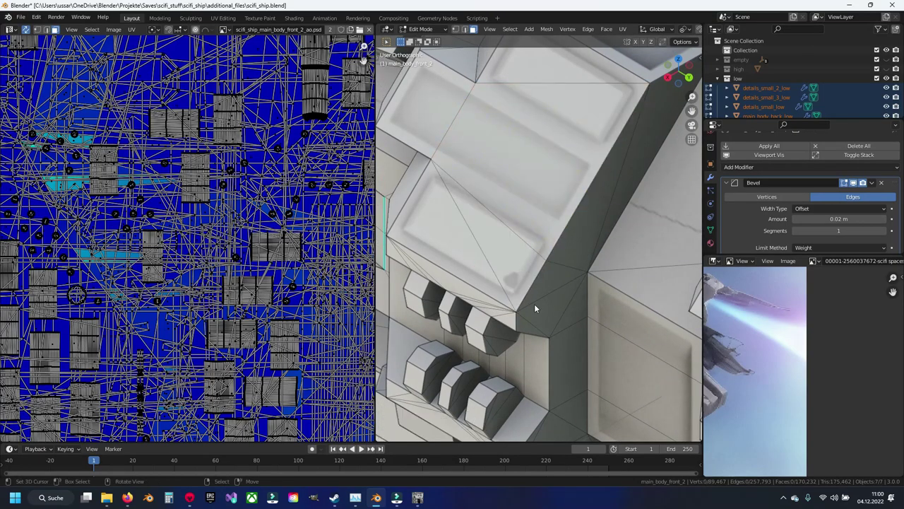
- Return to Object Mode and save scifi_ship.blend
{"action": "key", "text": "Tab"}
{"action": "left_click_drag", "start_coordinate": [534, 304], "coordinate": [550, 235]}
{"action": "key", "text": "ctrl+s"}
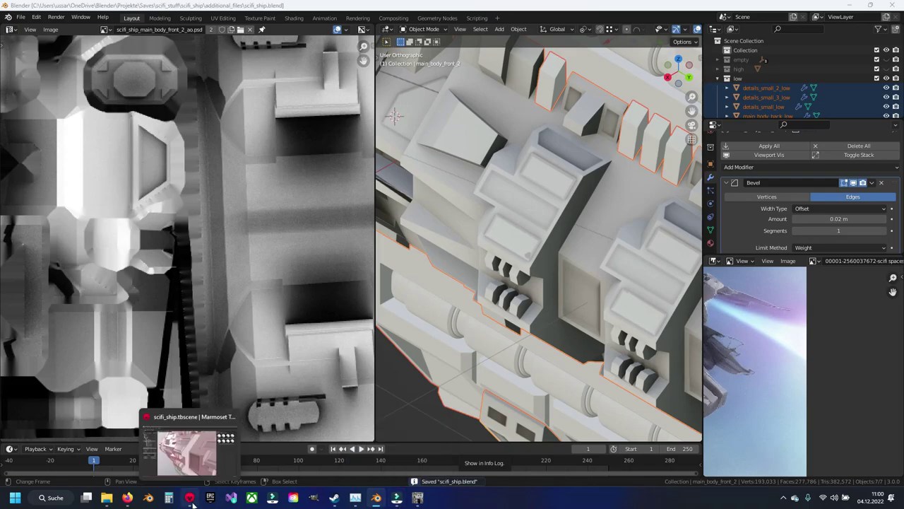
{"action": "left_click", "coordinate": [189, 498]}
- Orbit around the reloaded ship, selecting Bake Project 1, the scifi_ship_high mesh, then the Low group
{"action": "left_click_drag", "start_coordinate": [355, 280], "coordinate": [72, 105]}
{"action": "left_click", "coordinate": [72, 105]}
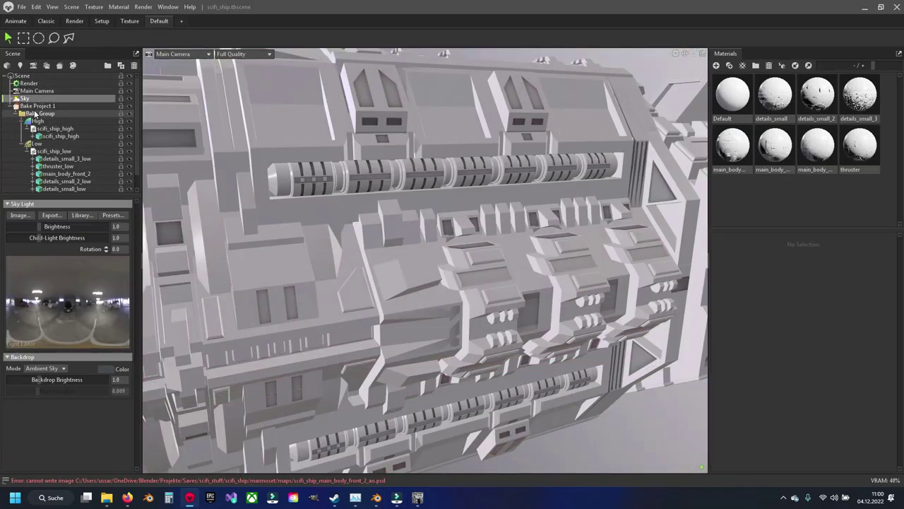
{"action": "left_click_drag", "start_coordinate": [394, 301], "coordinate": [434, 283]}
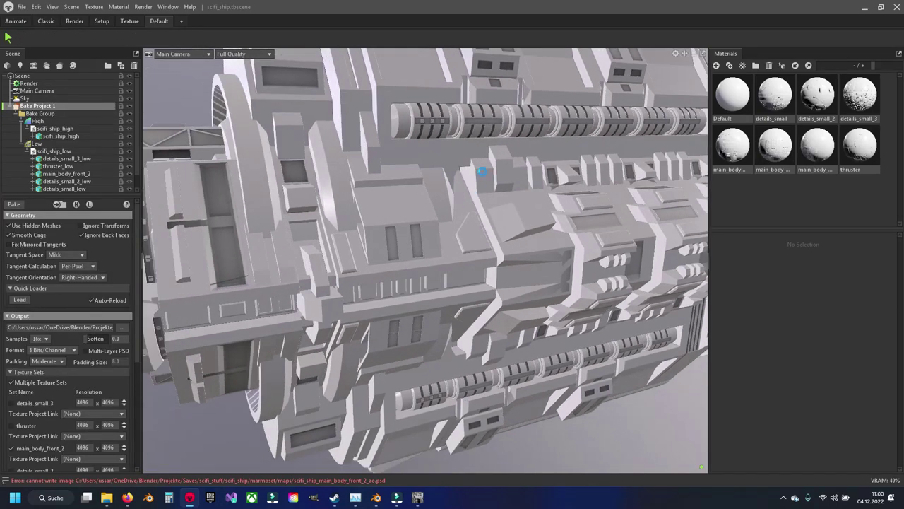
{"action": "left_click_drag", "start_coordinate": [476, 174], "coordinate": [455, 183]}
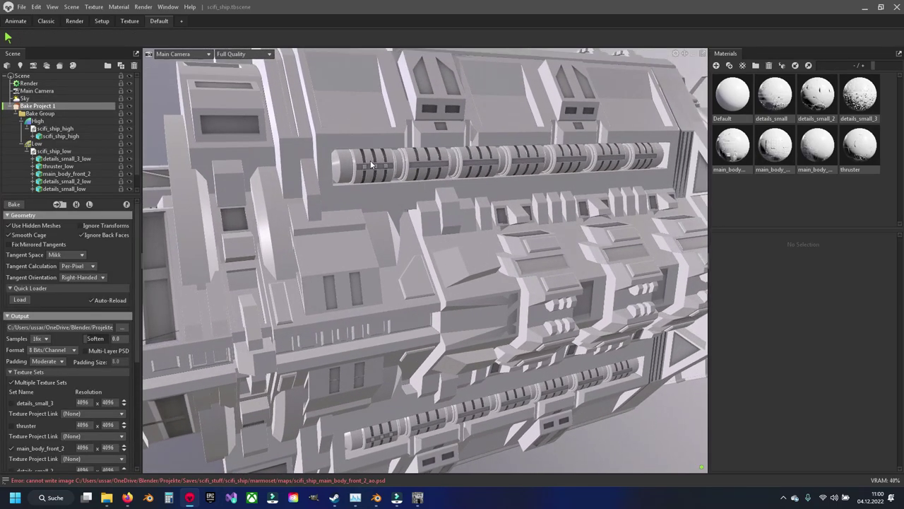
{"action": "left_click", "coordinate": [370, 161]}
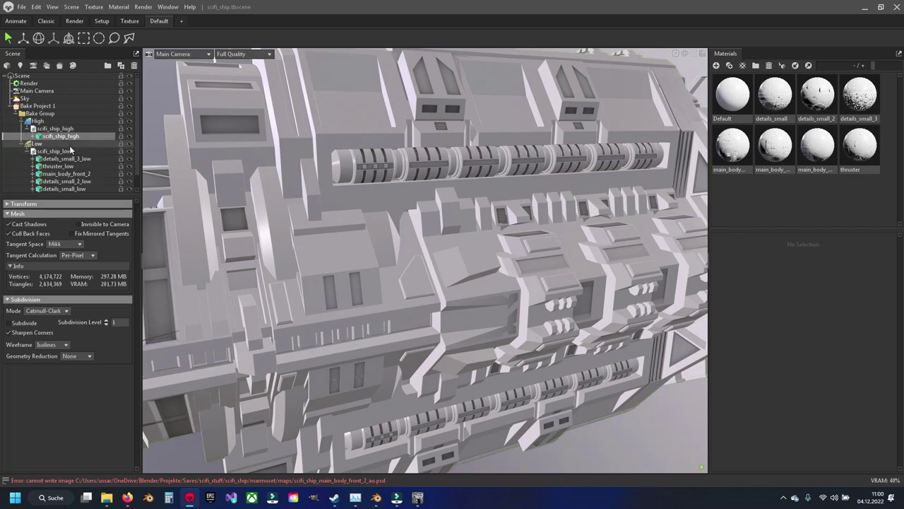
{"action": "left_click", "coordinate": [69, 146]}
{"action": "left_click", "coordinate": [24, 308]}
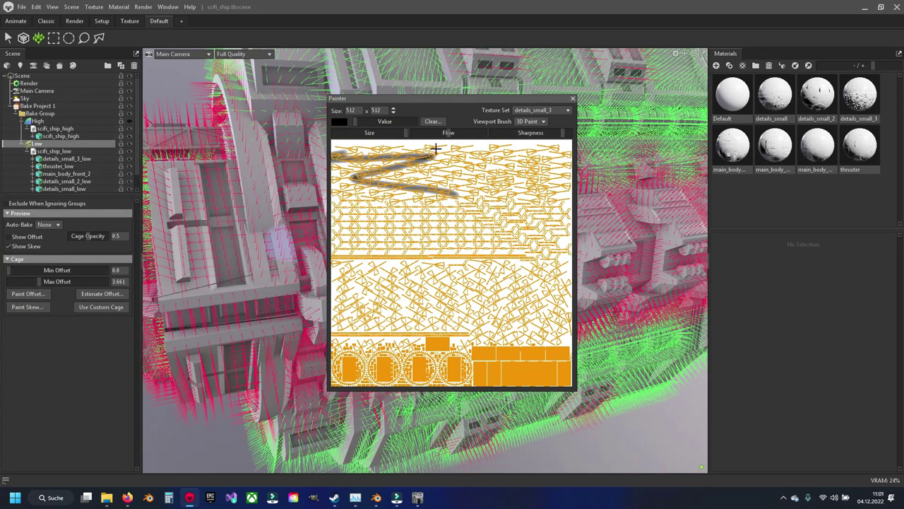
- Paint the details_small_3 and thruster skew maps black
{"action": "left_click_drag", "start_coordinate": [442, 159], "coordinate": [438, 371]}
{"action": "left_click_drag", "start_coordinate": [450, 192], "coordinate": [474, 303]}
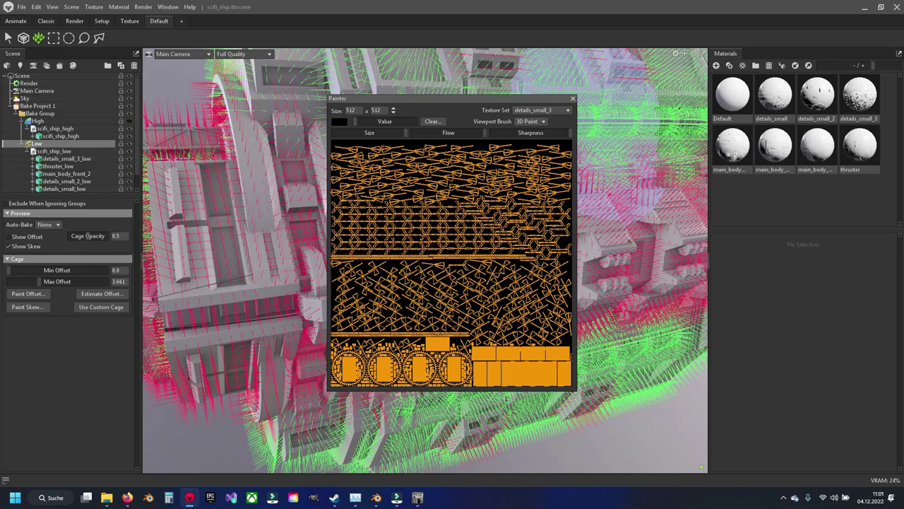
{"action": "left_click", "coordinate": [556, 109]}
{"action": "left_click", "coordinate": [550, 128]}
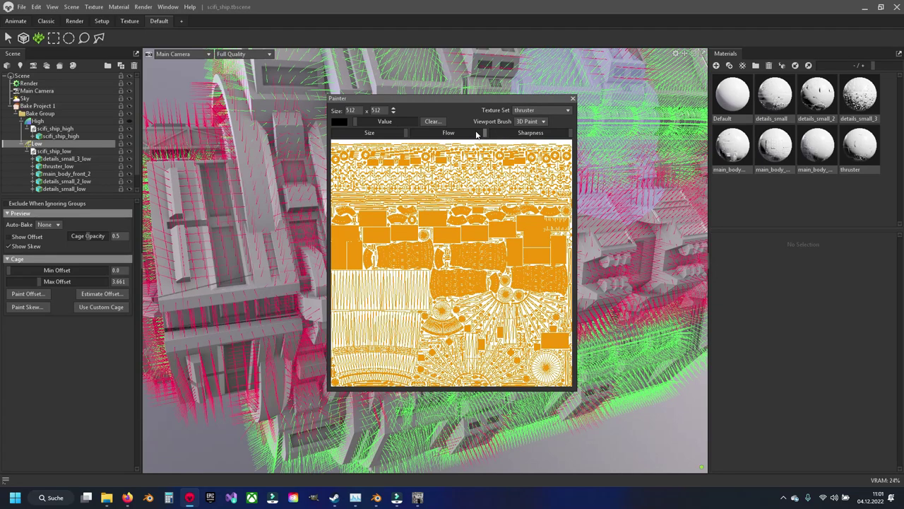
{"action": "left_click_drag", "start_coordinate": [425, 167], "coordinate": [417, 225]}
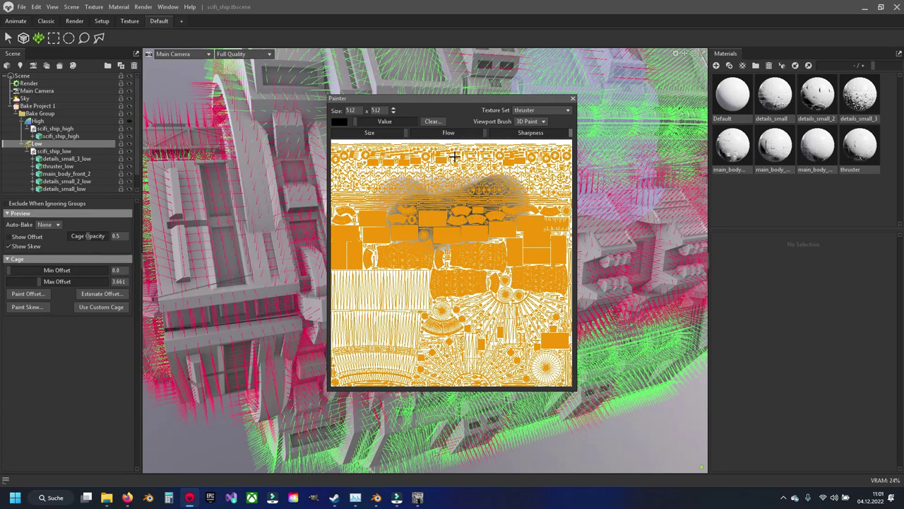
{"action": "left_click_drag", "start_coordinate": [456, 157], "coordinate": [406, 230]}
- Paint the details_small_2 and details_small skew maps black
{"action": "left_click", "coordinate": [568, 111]}
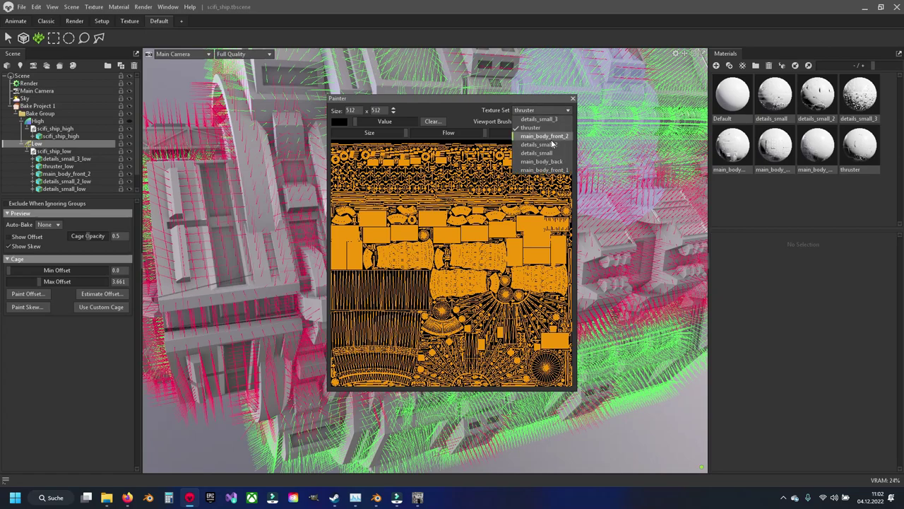
{"action": "left_click", "coordinate": [551, 137]}
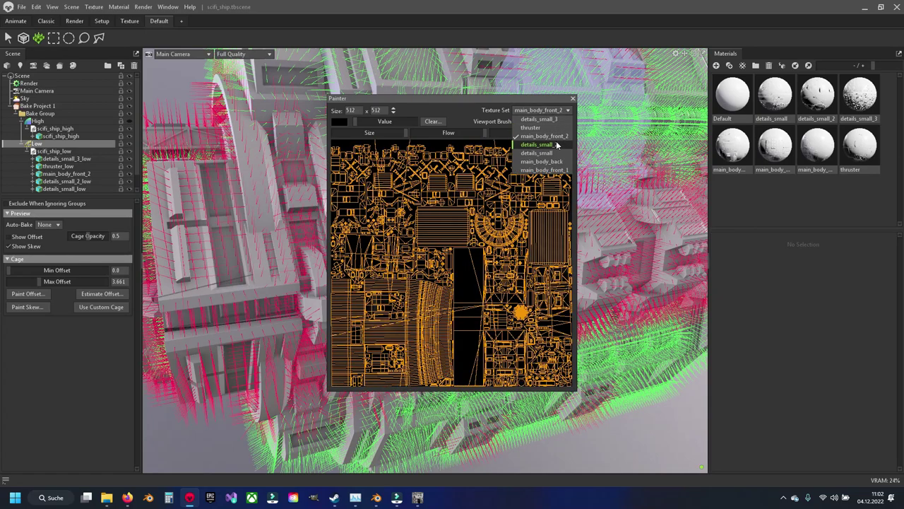
{"action": "left_click", "coordinate": [556, 141]}
{"action": "left_click_drag", "start_coordinate": [522, 382], "coordinate": [413, 290]}
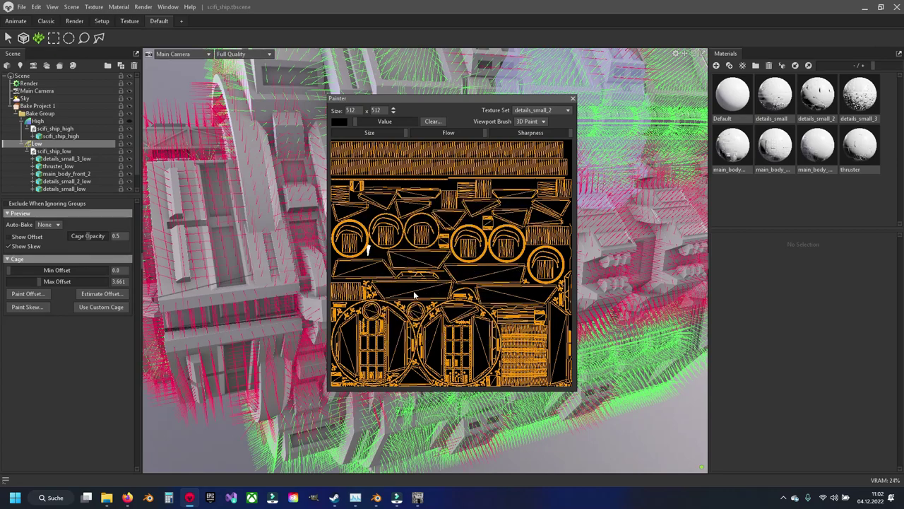
{"action": "left_click", "coordinate": [568, 111]}
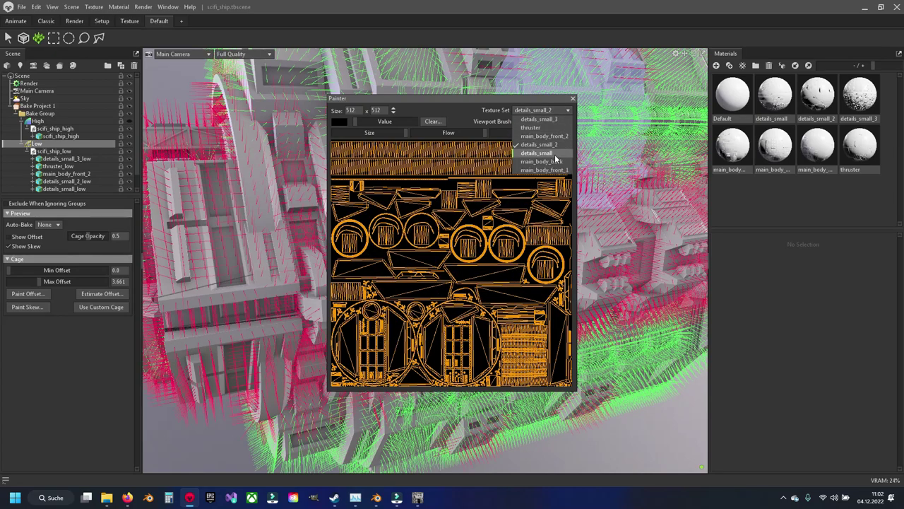
{"action": "left_click", "coordinate": [554, 154]}
{"action": "left_click_drag", "start_coordinate": [346, 169], "coordinate": [388, 206]}
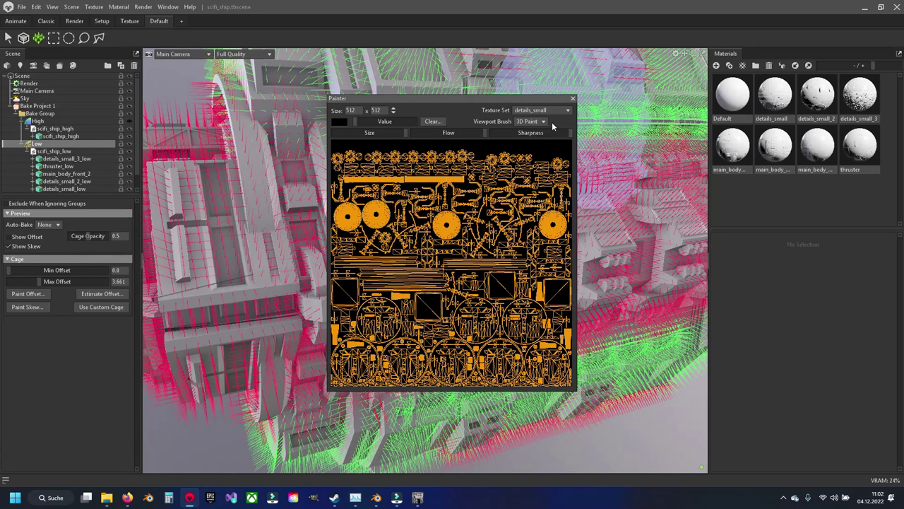
- Paint the main_body_back and main_body_front_1 skew maps black, then close the painter
{"action": "left_click", "coordinate": [542, 110]}
{"action": "left_click", "coordinate": [540, 156]}
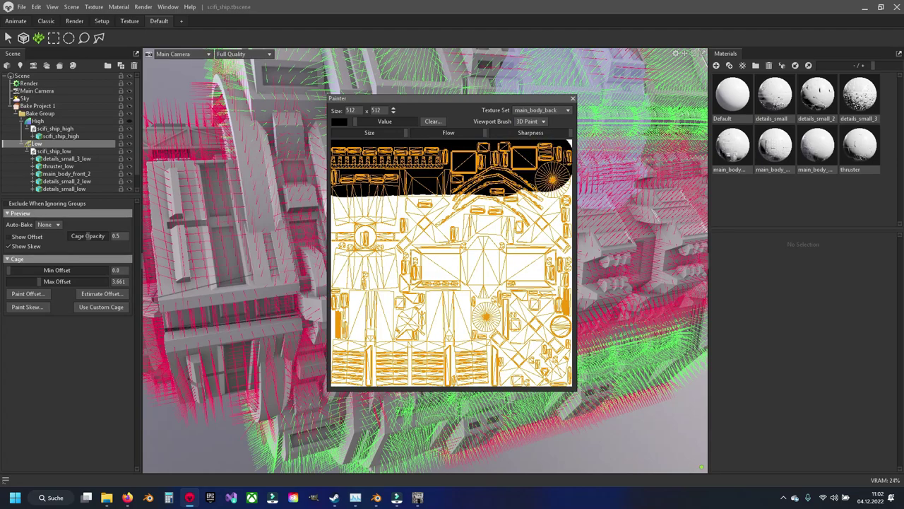
{"action": "left_click_drag", "start_coordinate": [565, 177], "coordinate": [364, 251]}
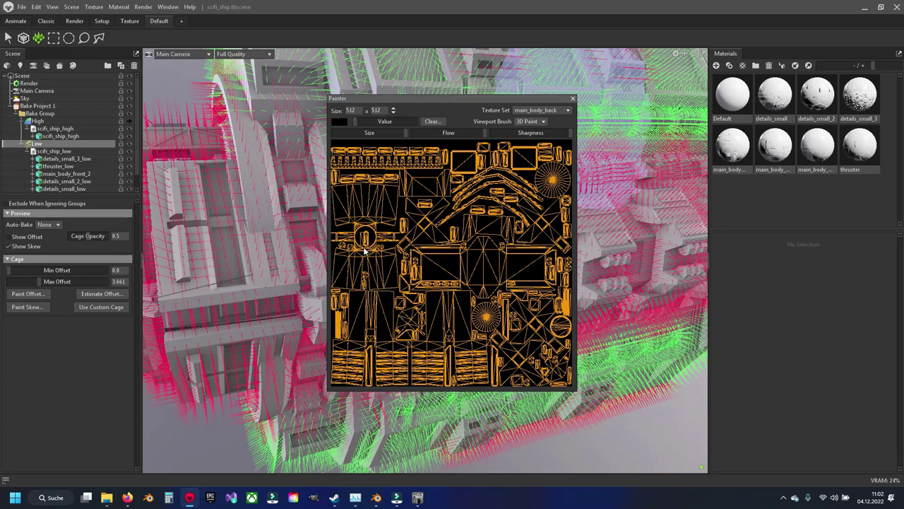
{"action": "left_click", "coordinate": [568, 112]}
{"action": "left_click", "coordinate": [550, 168]}
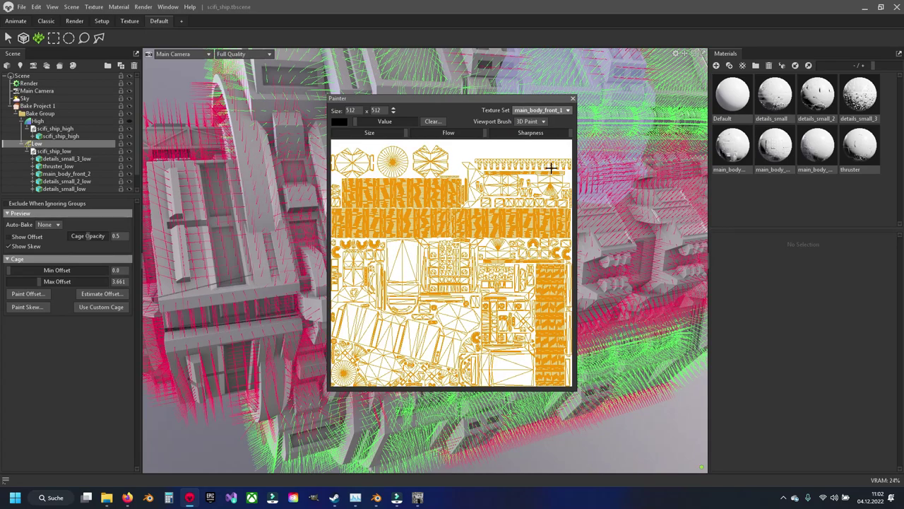
{"action": "left_click_drag", "start_coordinate": [551, 168], "coordinate": [332, 163]}
{"action": "left_click_drag", "start_coordinate": [558, 187], "coordinate": [389, 256]}
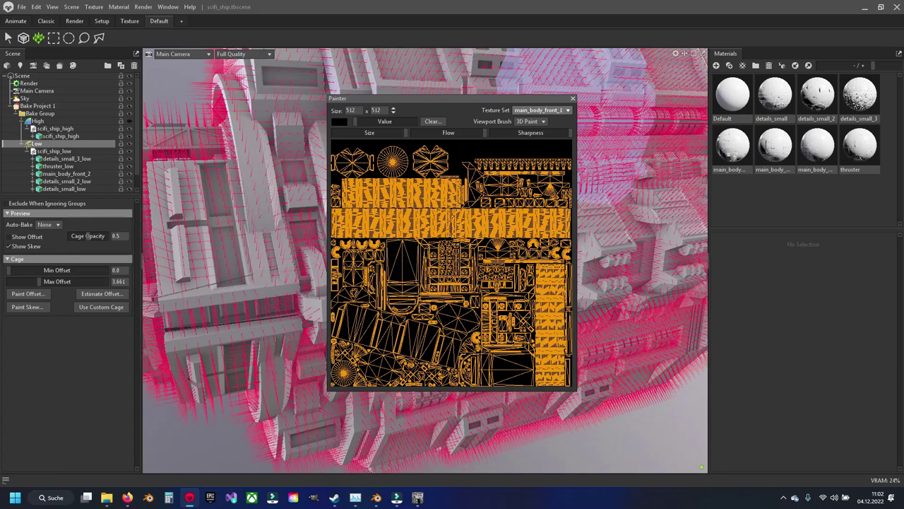
{"action": "left_click", "coordinate": [572, 98]}
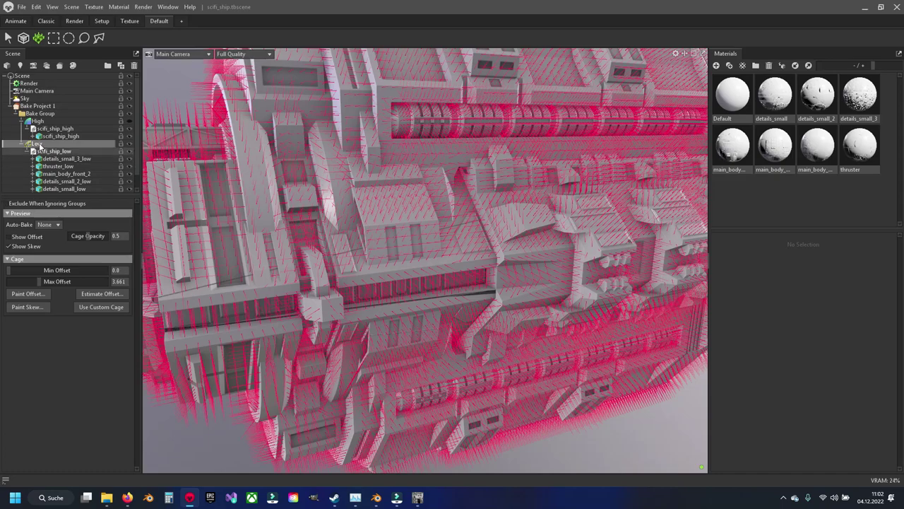
- Select Bake Project 1, then the High group's scifi_ship_high mesh to show its File Reference settings
{"action": "left_click", "coordinate": [35, 106]}
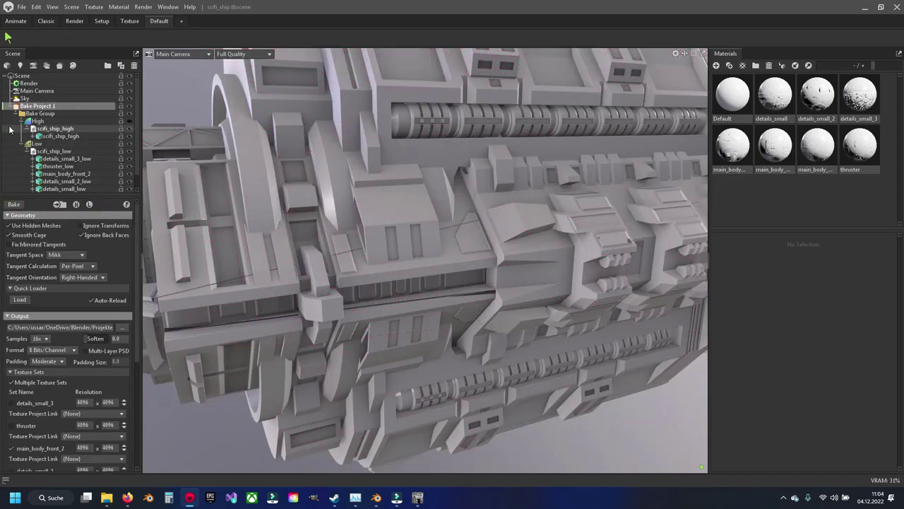
{"action": "left_click", "coordinate": [36, 123]}
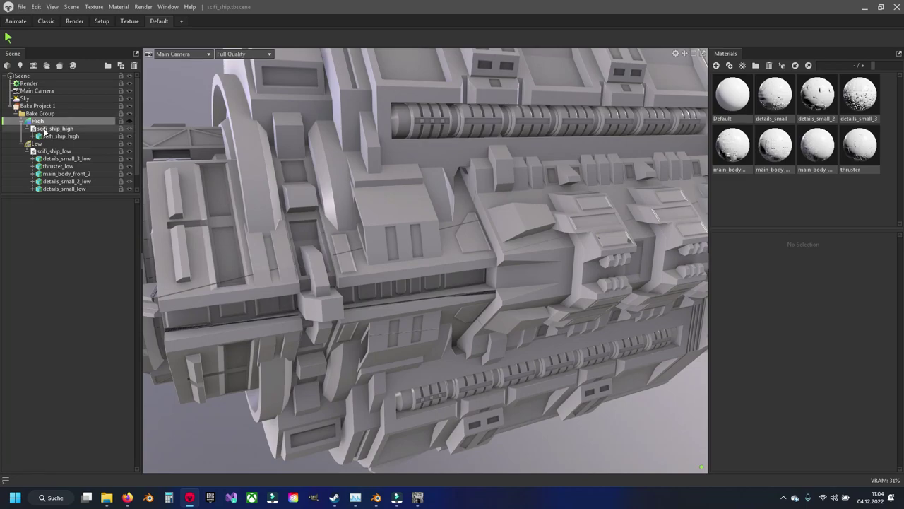
{"action": "left_click", "coordinate": [53, 129]}
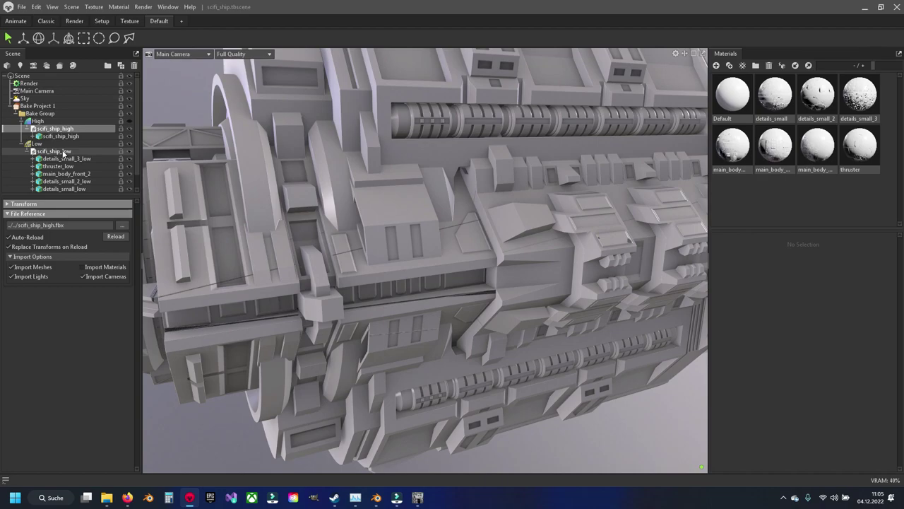
- Select the scifi_ship_low mesh, open its context menu, then dismiss it
{"action": "left_click", "coordinate": [64, 152]}
{"action": "right_click", "coordinate": [69, 151]}
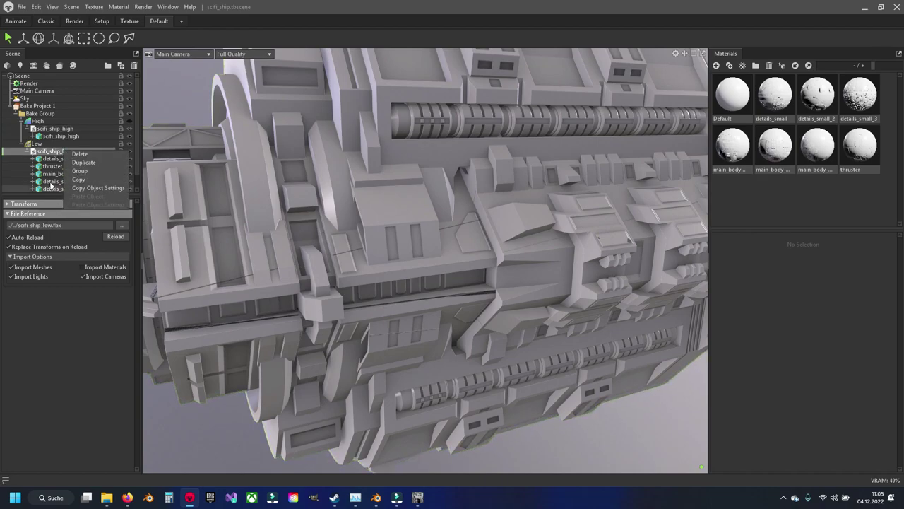
{"action": "left_click", "coordinate": [101, 239]}
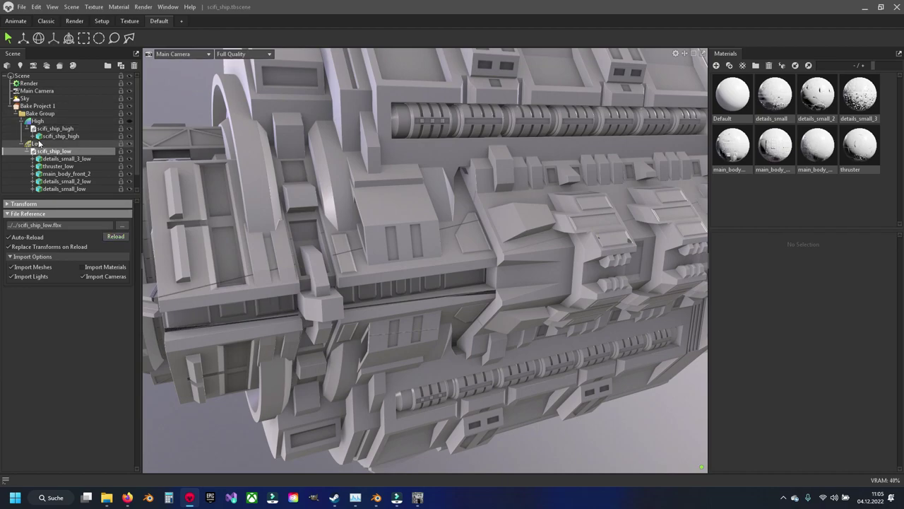
- In Bake Project 1's Texture Sets, enable main_body_back, details_small and details_small_2
{"action": "left_click", "coordinate": [39, 105]}
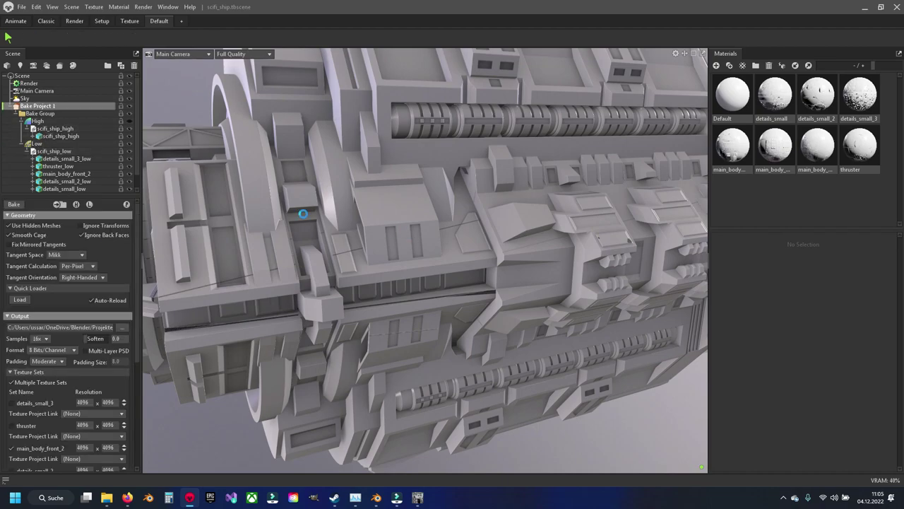
{"action": "scroll", "scroll_direction": "down", "scroll_amount": 3}
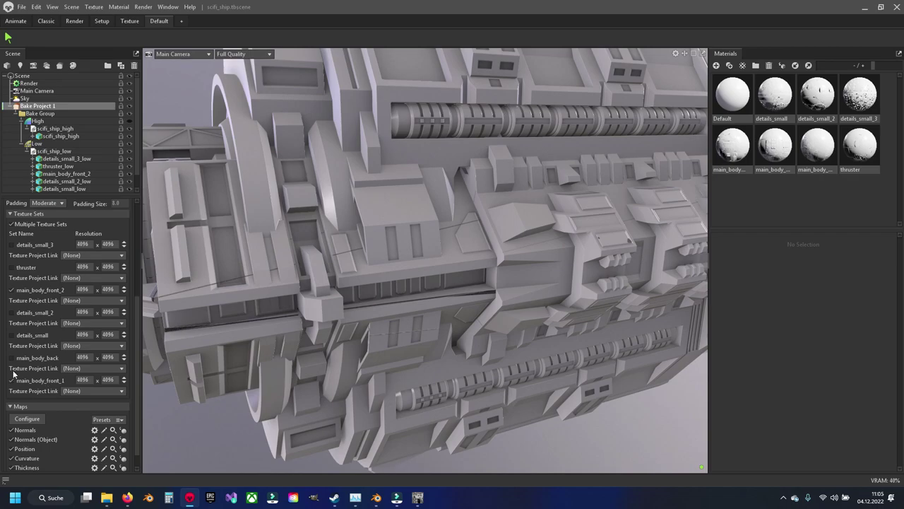
{"action": "left_click", "coordinate": [12, 358]}
{"action": "left_click", "coordinate": [12, 334]}
{"action": "left_click", "coordinate": [11, 312]}
{"action": "scroll", "scroll_direction": "up", "scroll_amount": 3}
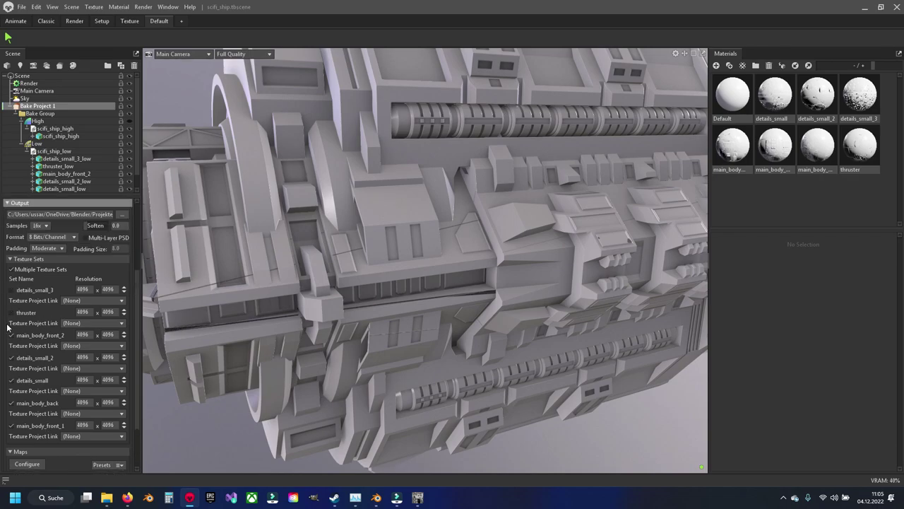
{"action": "scroll", "scroll_direction": "up", "scroll_amount": 3}
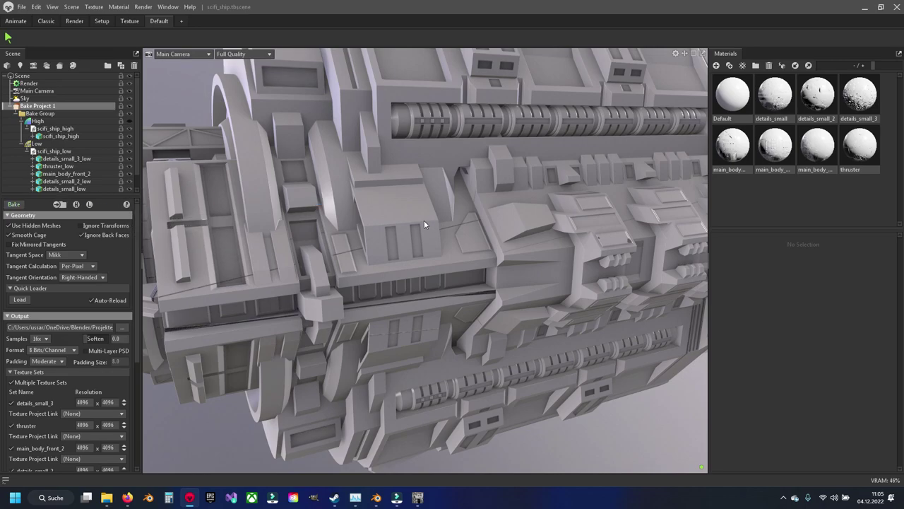
{"action": "left_click_drag", "start_coordinate": [424, 220], "coordinate": [491, 267]}
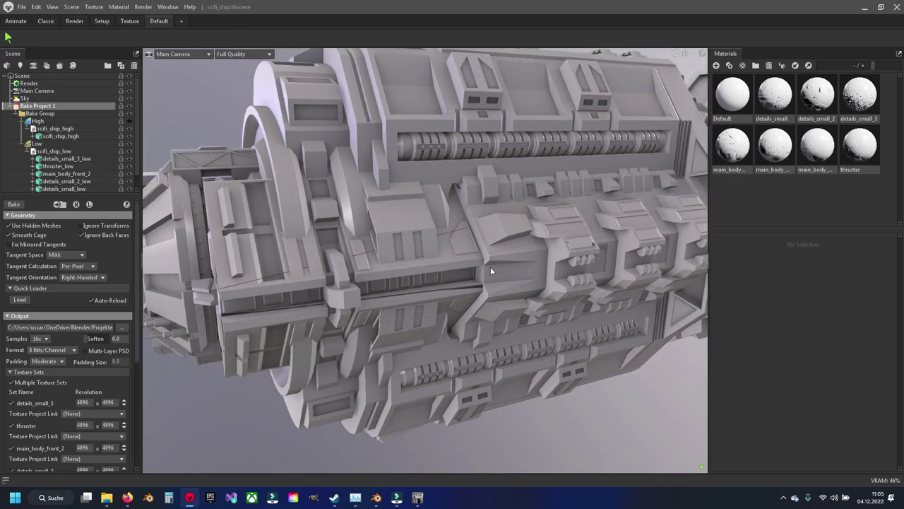
{"action": "left_click_drag", "start_coordinate": [522, 293], "coordinate": [585, 249]}
{"action": "scroll", "scroll_direction": "up", "scroll_amount": 3}
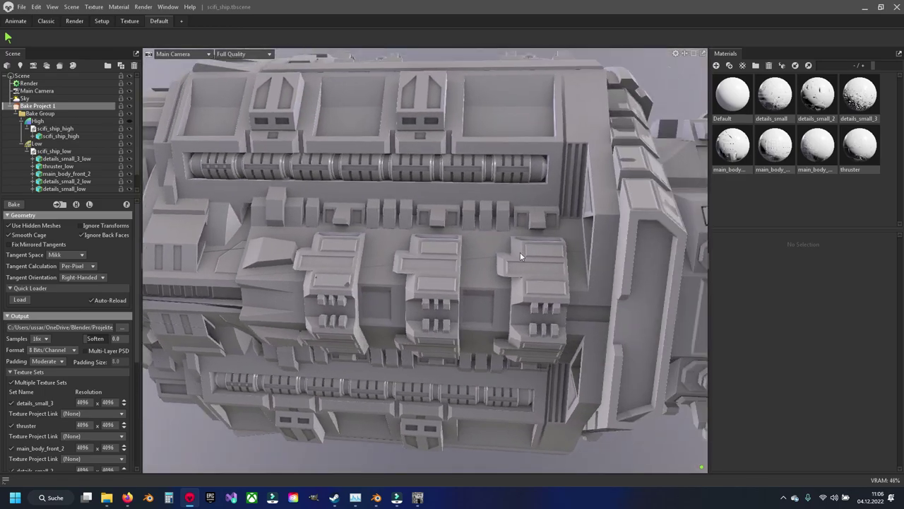
{"action": "left_click_drag", "start_coordinate": [514, 248], "coordinate": [159, 316]}
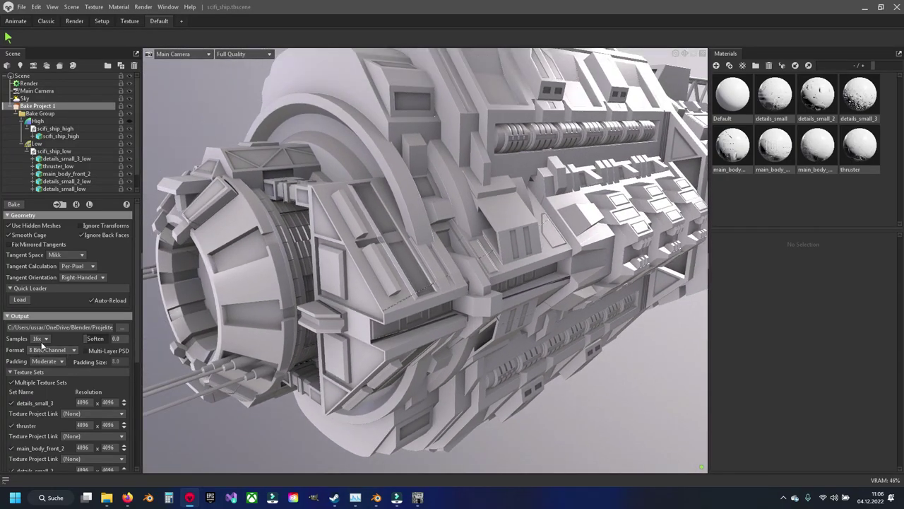
{"action": "left_click", "coordinate": [46, 361]}
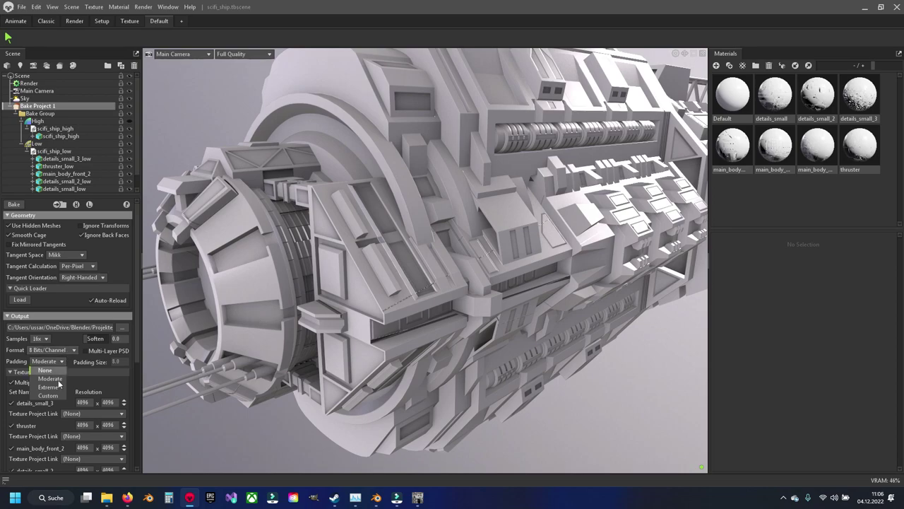
{"action": "left_click", "coordinate": [48, 386]}
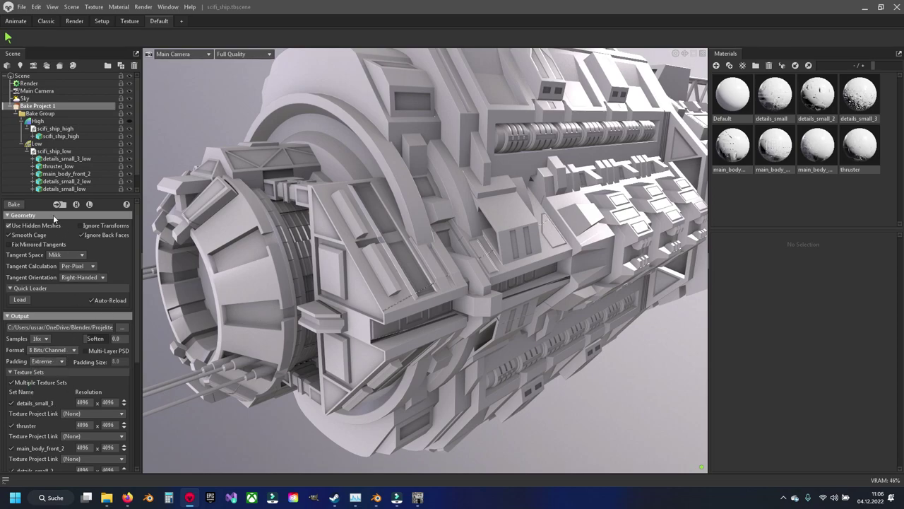
{"action": "left_click_drag", "start_coordinate": [393, 292], "coordinate": [313, 346]}
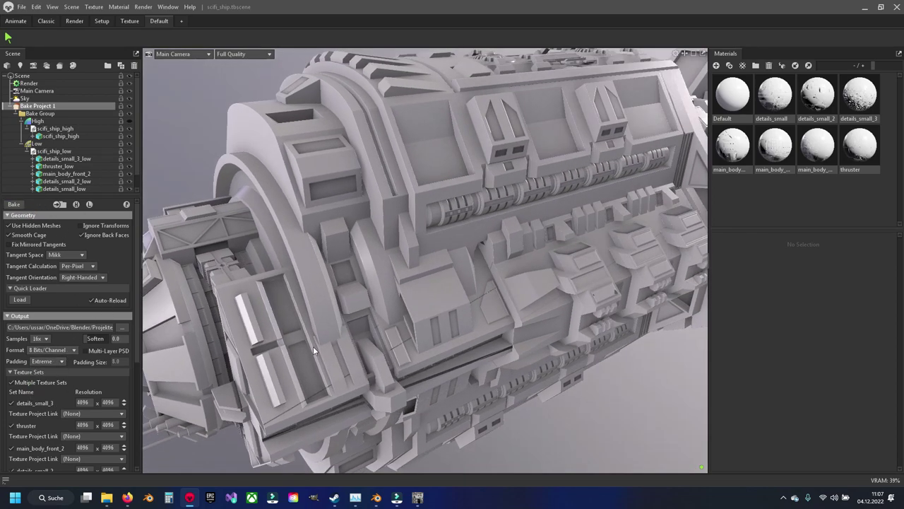
{"action": "scroll", "scroll_direction": "up", "scroll_amount": 3}
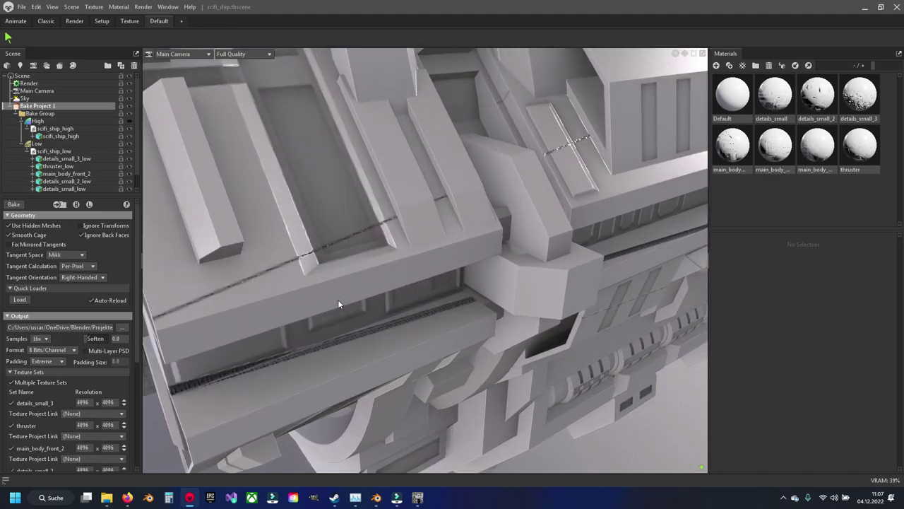
{"action": "left_click_drag", "start_coordinate": [338, 300], "coordinate": [372, 284]}
{"action": "scroll", "scroll_direction": "up", "scroll_amount": 3}
{"action": "scroll", "scroll_direction": "down", "scroll_amount": 3}
{"action": "scroll", "scroll_direction": "down", "scroll_amount": 3}
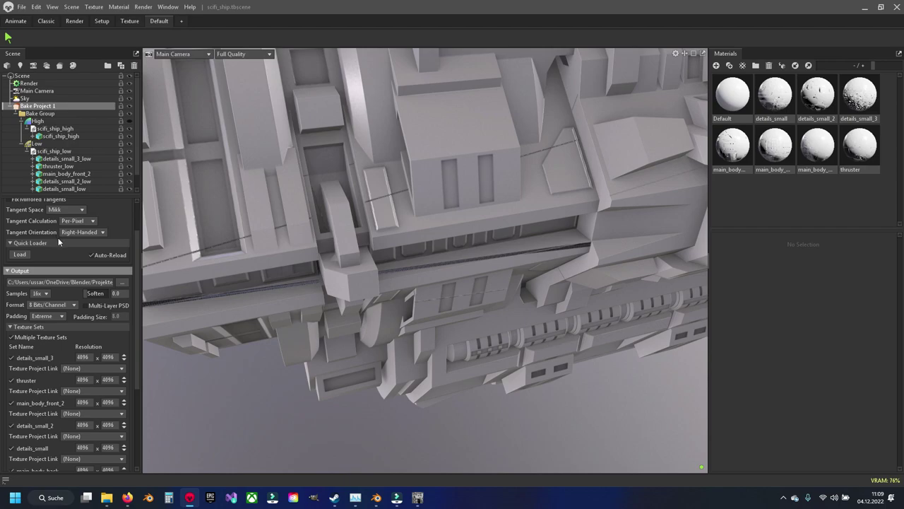
- Set the bake Padding to Moderate
{"action": "scroll", "scroll_direction": "up", "scroll_amount": 3}
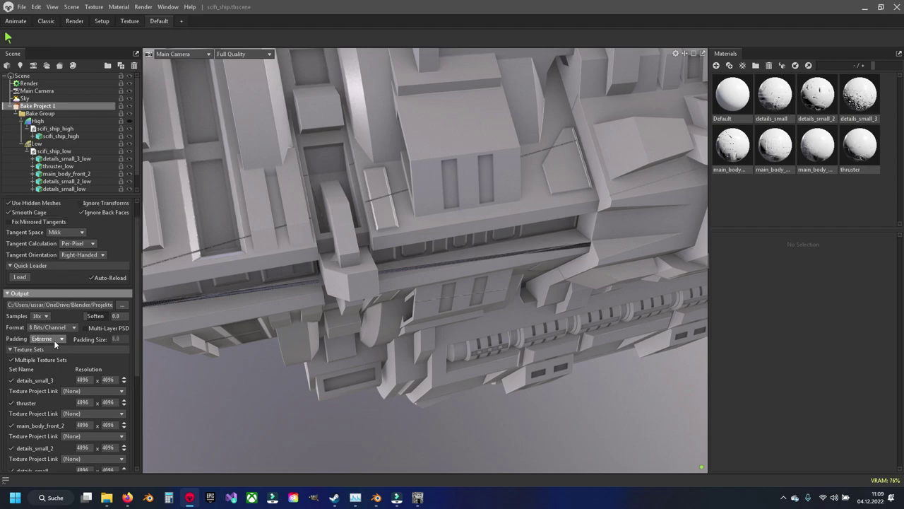
{"action": "left_click", "coordinate": [54, 340]}
{"action": "left_click", "coordinate": [49, 355]}
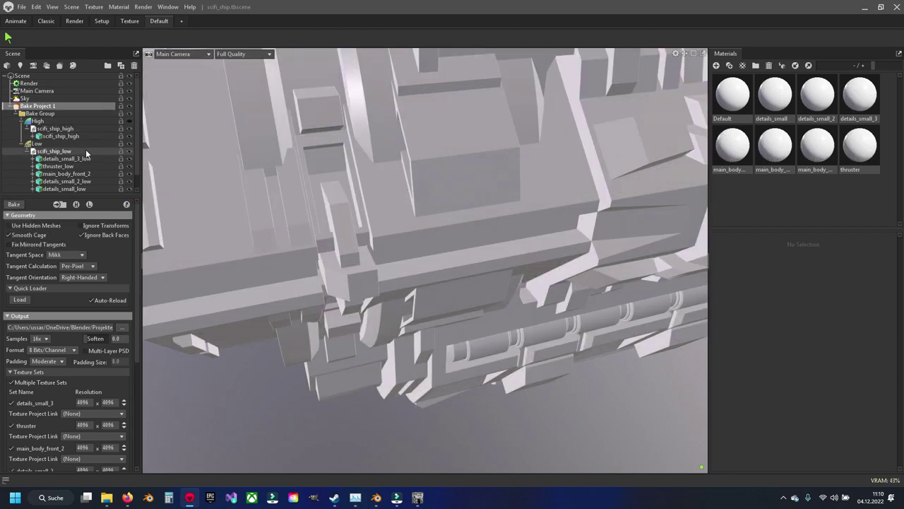
- Enable Use Hidden Meshes, run the bake, and orbit the ship to inspect the result
{"action": "scroll", "scroll_direction": "down", "scroll_amount": 3}
{"action": "scroll", "scroll_direction": "down", "scroll_amount": 3}
{"action": "scroll", "scroll_direction": "up", "scroll_amount": 3}
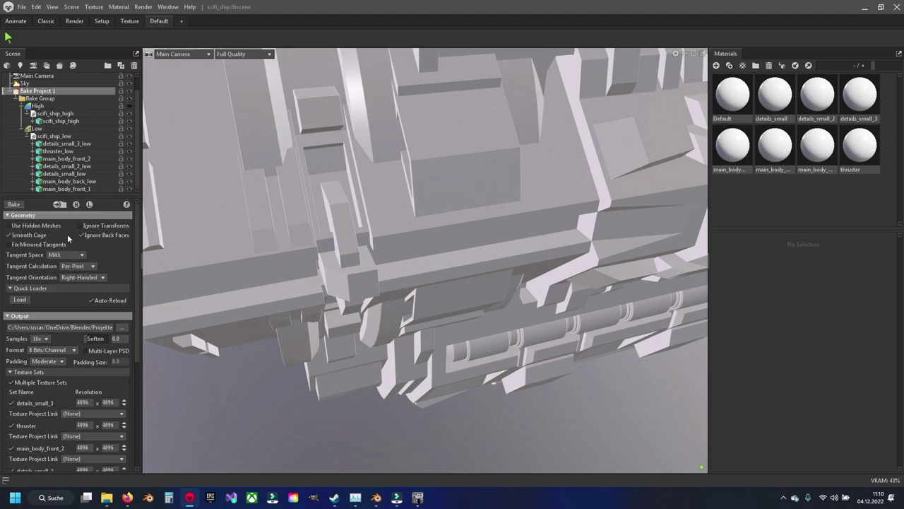
{"action": "left_click_drag", "start_coordinate": [290, 248], "coordinate": [268, 282]}
{"action": "scroll", "scroll_direction": "down", "scroll_amount": 3}
{"action": "scroll", "scroll_direction": "down", "scroll_amount": 3}
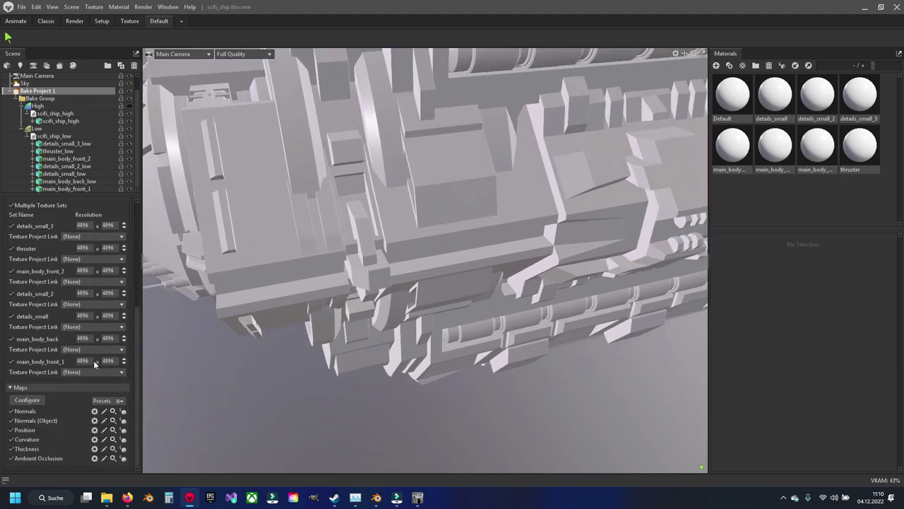
{"action": "scroll", "scroll_direction": "up", "scroll_amount": 3}
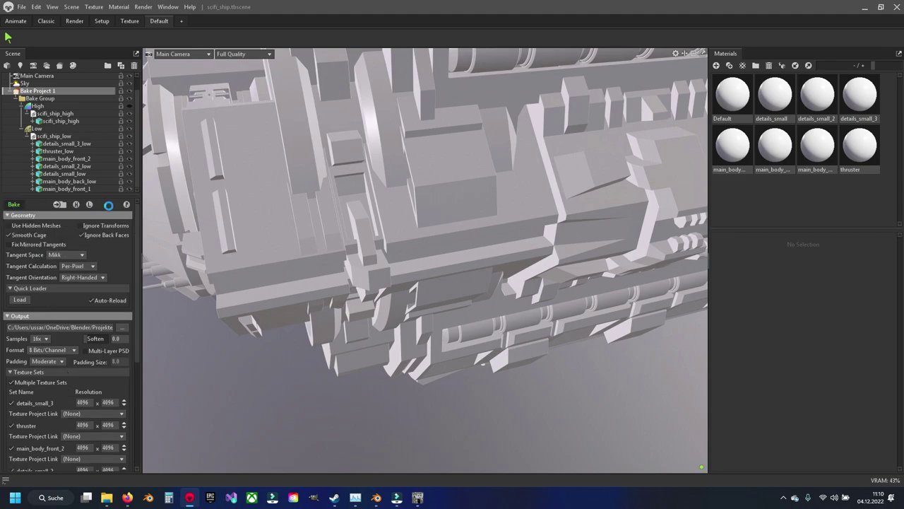
{"action": "left_click", "coordinate": [9, 225]}
{"action": "left_click", "coordinate": [8, 203]}
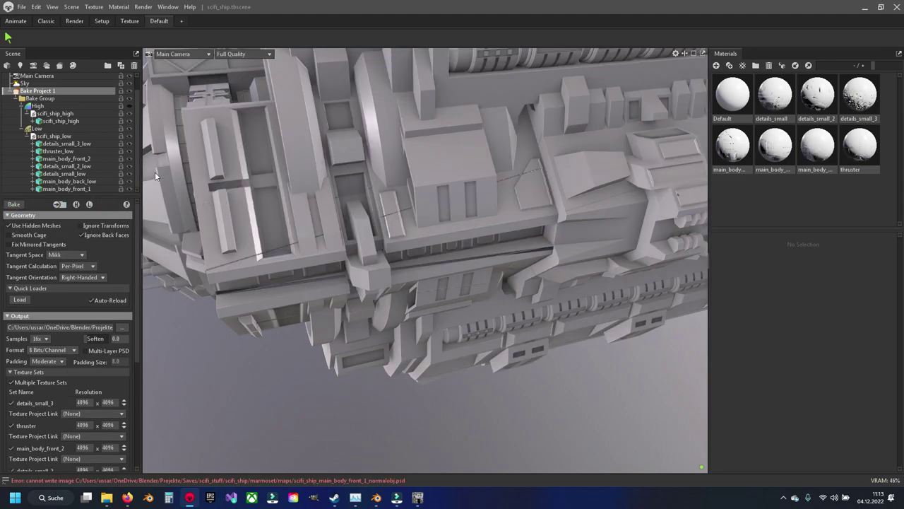
{"action": "left_click_drag", "start_coordinate": [155, 171], "coordinate": [197, 184]}
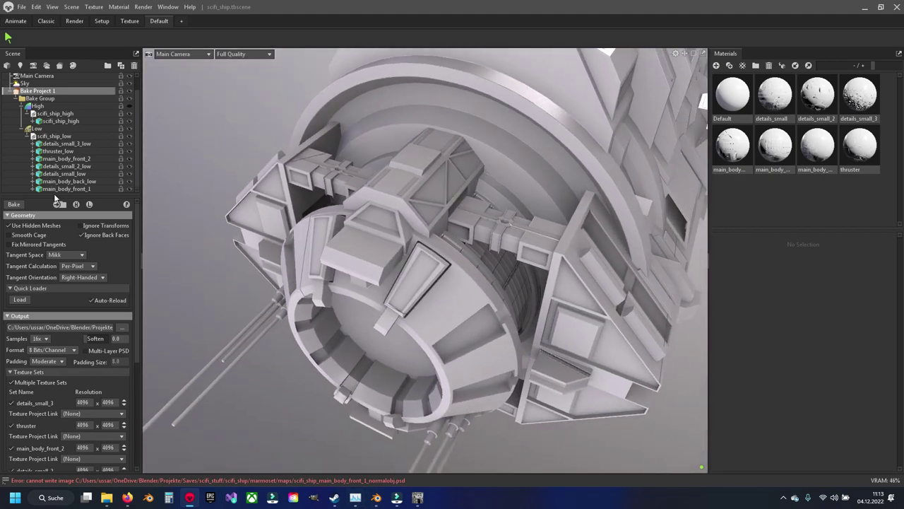
- In the Low group's cage settings, turn off Show Skew and turn on Show Offset
{"action": "left_click", "coordinate": [51, 131]}
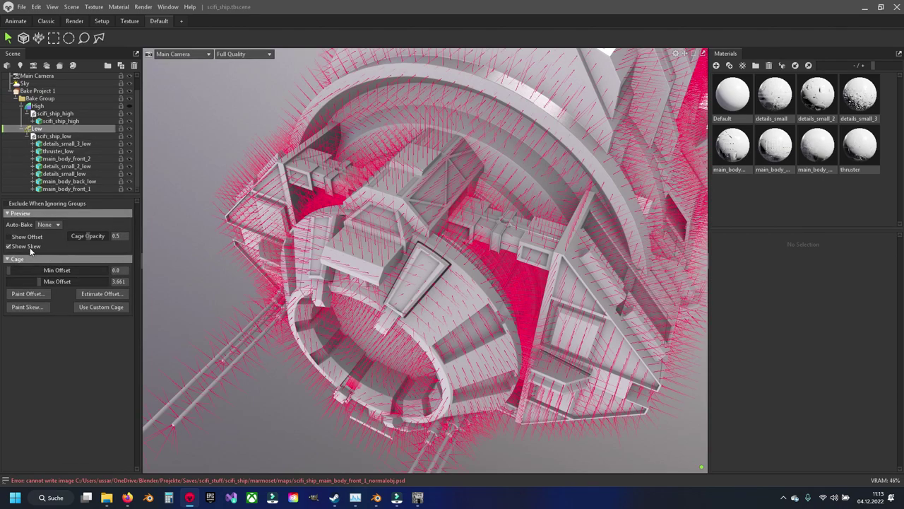
{"action": "left_click", "coordinate": [28, 246]}
{"action": "left_click", "coordinate": [29, 238]}
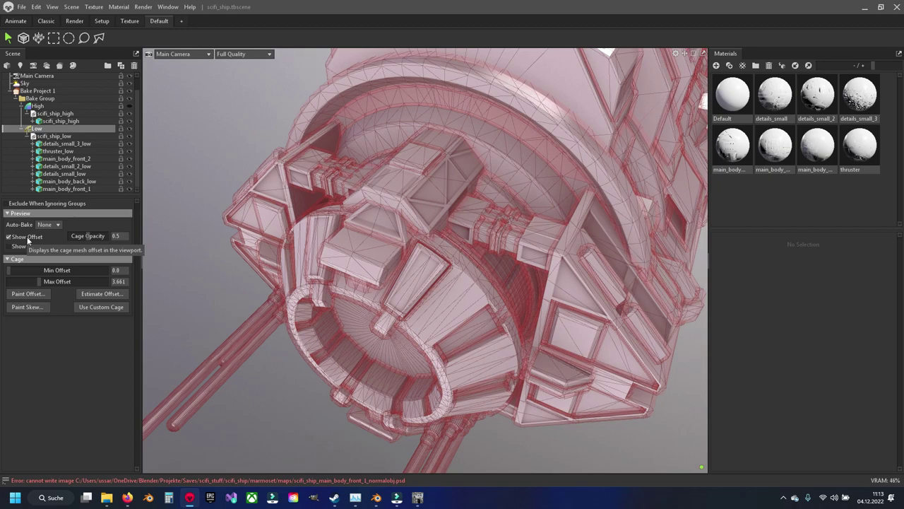
- Open the skew painter, switch to main_body_front_2, and clear its skew paint
{"action": "left_click", "coordinate": [36, 295]}
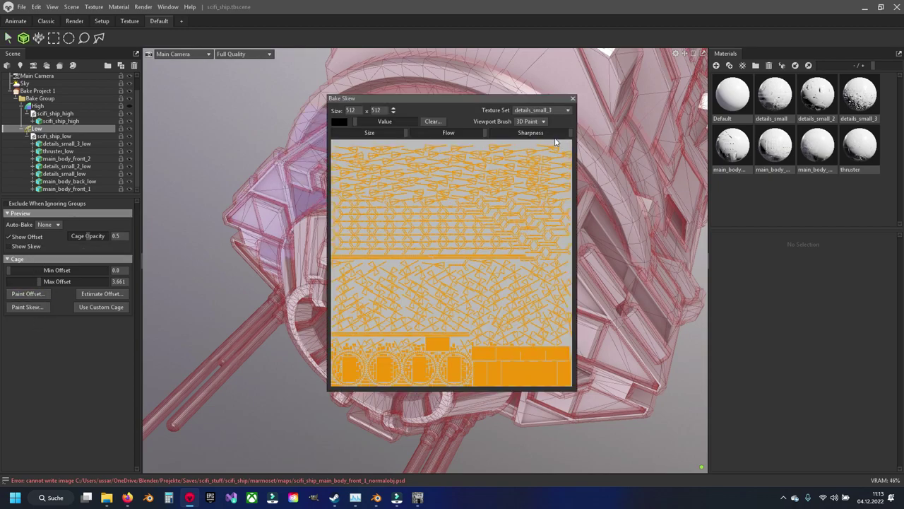
{"action": "left_click", "coordinate": [556, 112]}
{"action": "left_click", "coordinate": [553, 137]}
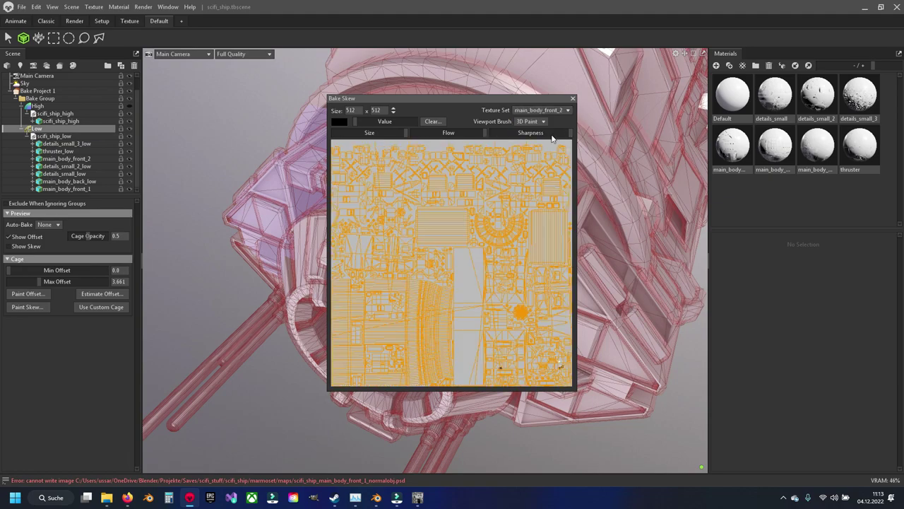
{"action": "left_click", "coordinate": [428, 121]}
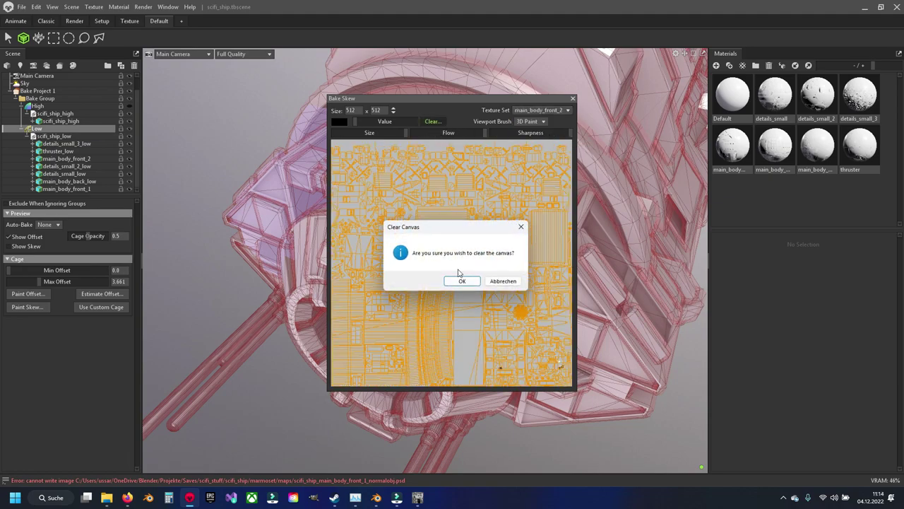
{"action": "left_click", "coordinate": [462, 280]}
- Browse the details_small_3, main_body_front_2 and details_small skew maps
{"action": "left_click", "coordinate": [565, 111]}
{"action": "left_click", "coordinate": [556, 121]}
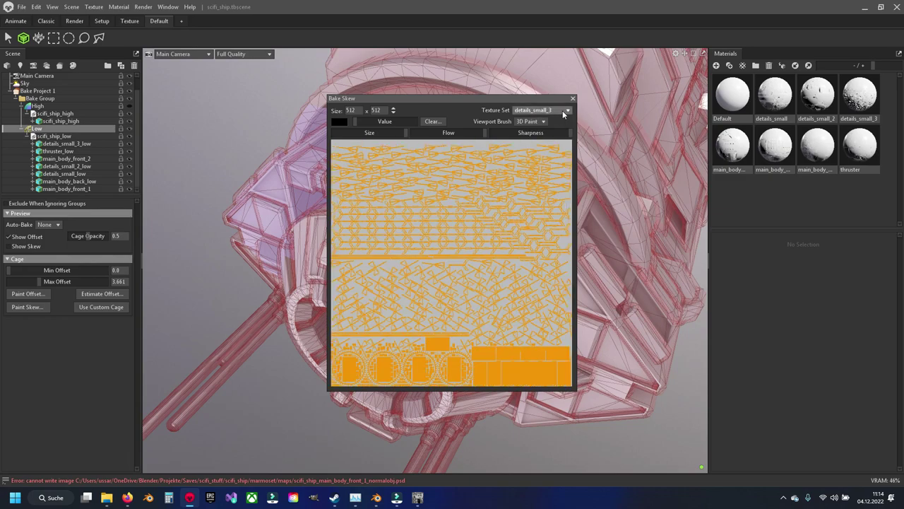
{"action": "left_click", "coordinate": [564, 112]}
{"action": "left_click", "coordinate": [553, 128]}
{"action": "left_click", "coordinate": [559, 111]}
{"action": "left_click", "coordinate": [554, 132]}
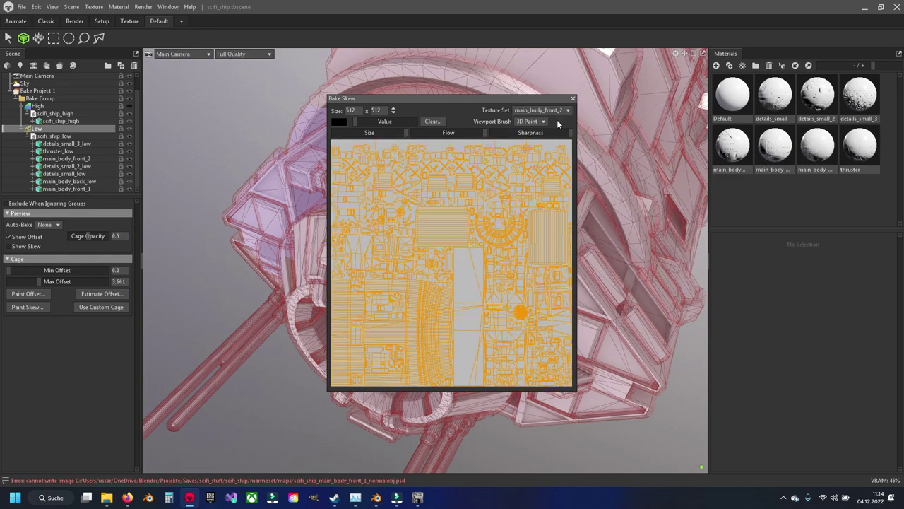
{"action": "left_click", "coordinate": [560, 111]}
{"action": "left_click", "coordinate": [543, 152]}
- View the main_body_back and main_body_front_1 skew maps, cancelling a clear of main_body_front_1
{"action": "left_click", "coordinate": [558, 111]}
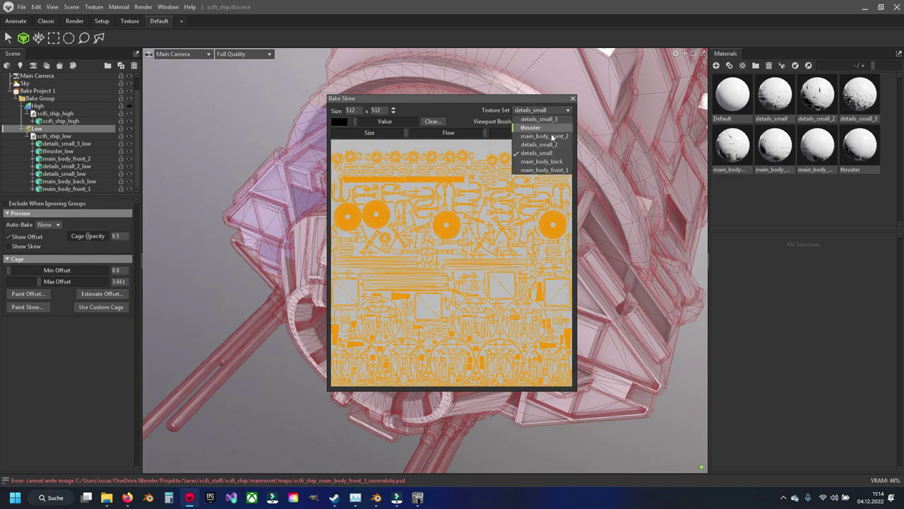
{"action": "left_click", "coordinate": [542, 161]}
{"action": "left_click", "coordinate": [559, 111]}
{"action": "left_click", "coordinate": [542, 162]}
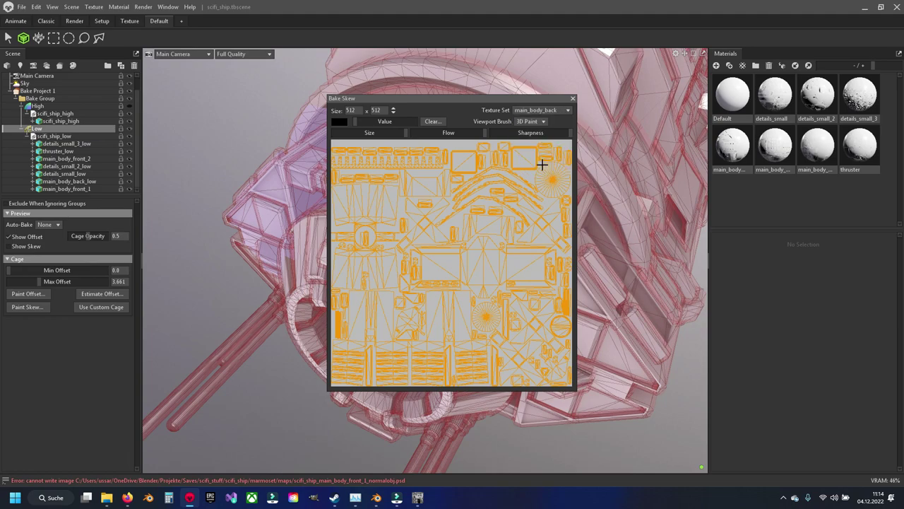
{"action": "left_click", "coordinate": [560, 111]}
{"action": "left_click", "coordinate": [547, 169]}
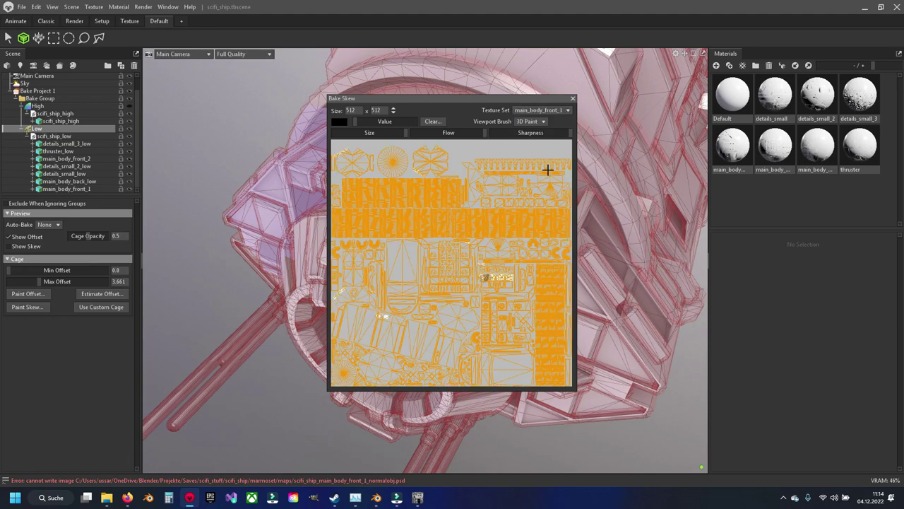
{"action": "left_click", "coordinate": [433, 122]}
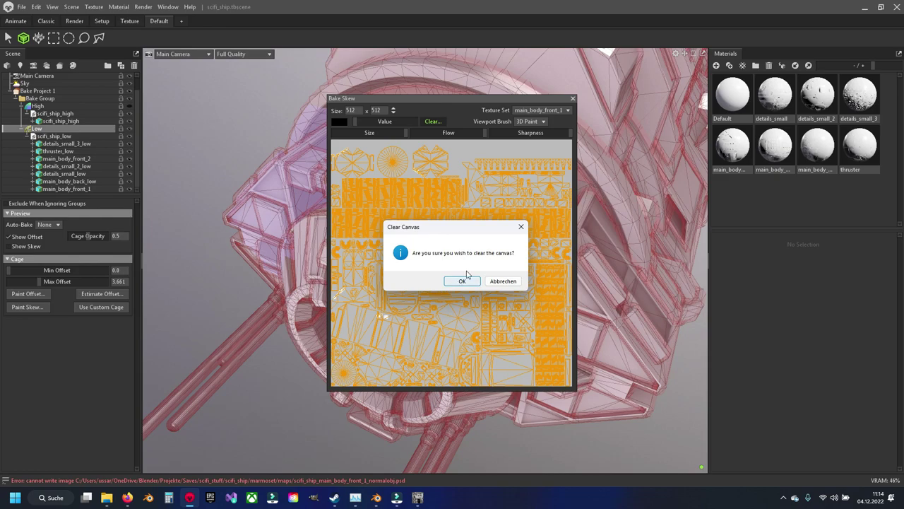
{"action": "left_click", "coordinate": [502, 281]}
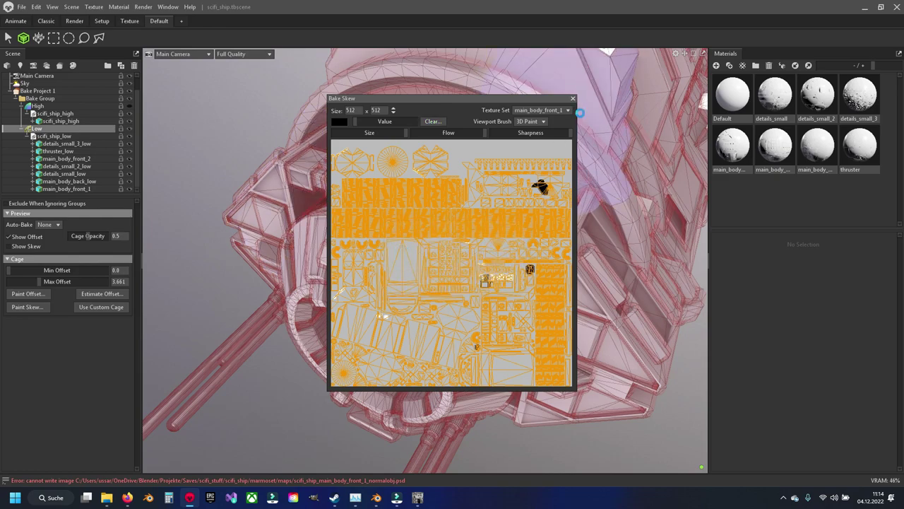
{"action": "left_click_drag", "start_coordinate": [532, 183], "coordinate": [397, 245]}
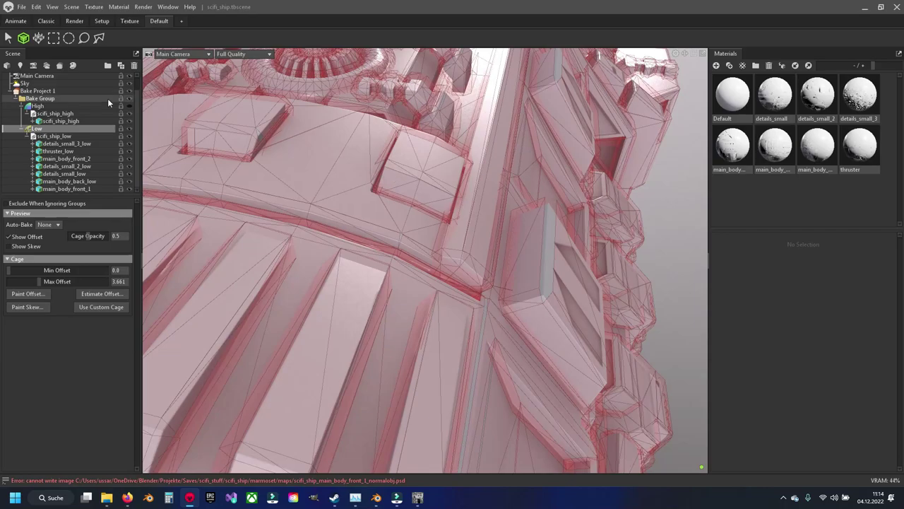
- Orbit and zoom around the hull to inspect how the red cage wraps it
{"action": "left_click_drag", "start_coordinate": [515, 259], "coordinate": [426, 322]}
{"action": "scroll", "scroll_direction": "up", "scroll_amount": 3}
{"action": "scroll", "scroll_direction": "up", "scroll_amount": 3}
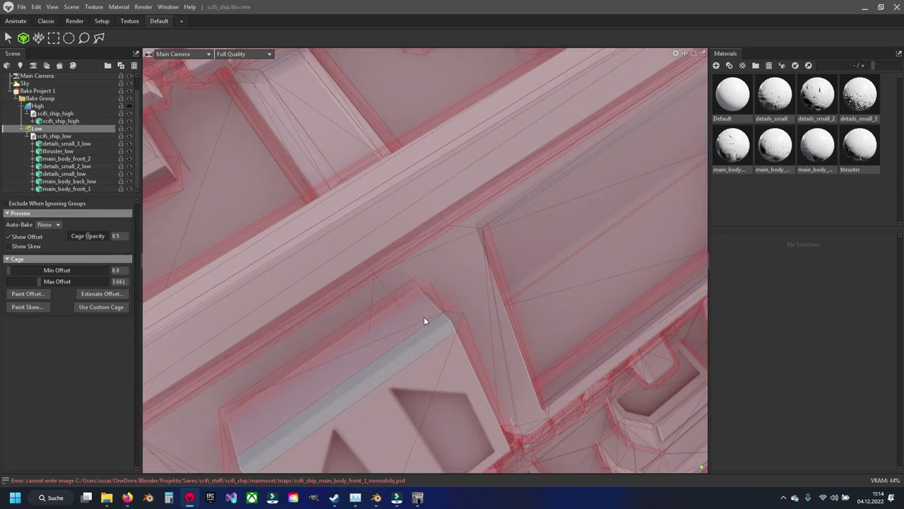
{"action": "scroll", "scroll_direction": "down", "scroll_amount": 3}
{"action": "scroll", "scroll_direction": "down", "scroll_amount": 3}
{"action": "scroll", "scroll_direction": "down", "scroll_amount": 3}
{"action": "scroll", "scroll_direction": "down", "scroll_amount": 3}
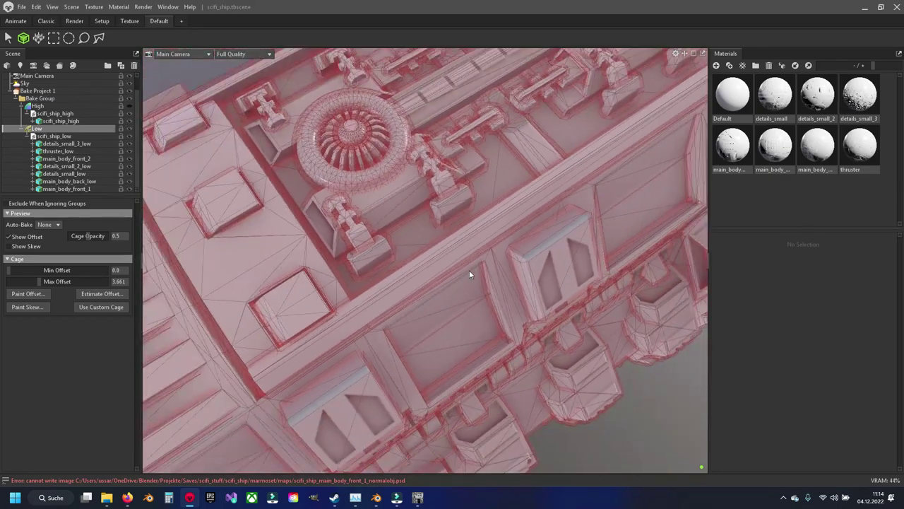
{"action": "scroll", "scroll_direction": "down", "scroll_amount": 3}
{"action": "left_click_drag", "start_coordinate": [431, 307], "coordinate": [410, 205]}
{"action": "scroll", "scroll_direction": "up", "scroll_amount": 3}
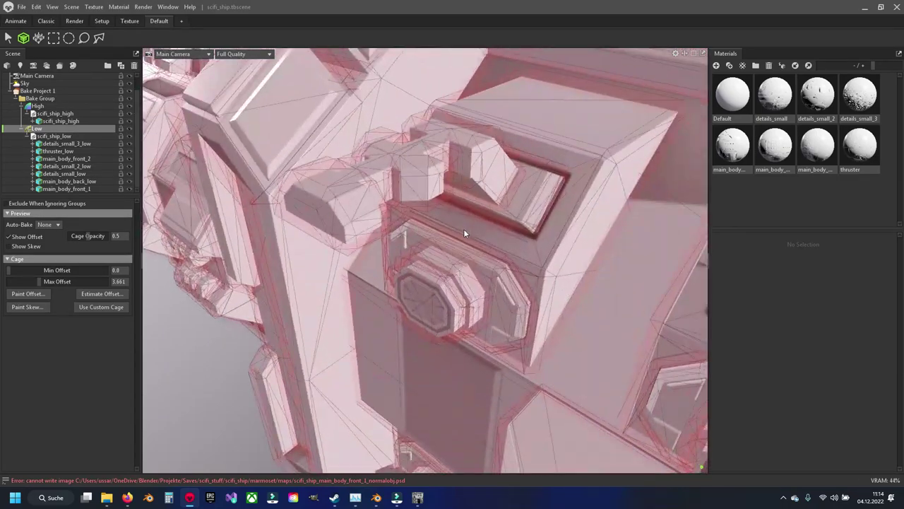
{"action": "scroll", "scroll_direction": "down", "scroll_amount": 3}
{"action": "scroll", "scroll_direction": "down", "scroll_amount": 3}
- Move to a close diagonal view of the hull and turn off Show Offset
{"action": "left_click_drag", "start_coordinate": [463, 233], "coordinate": [500, 224]}
{"action": "scroll", "scroll_direction": "up", "scroll_amount": 3}
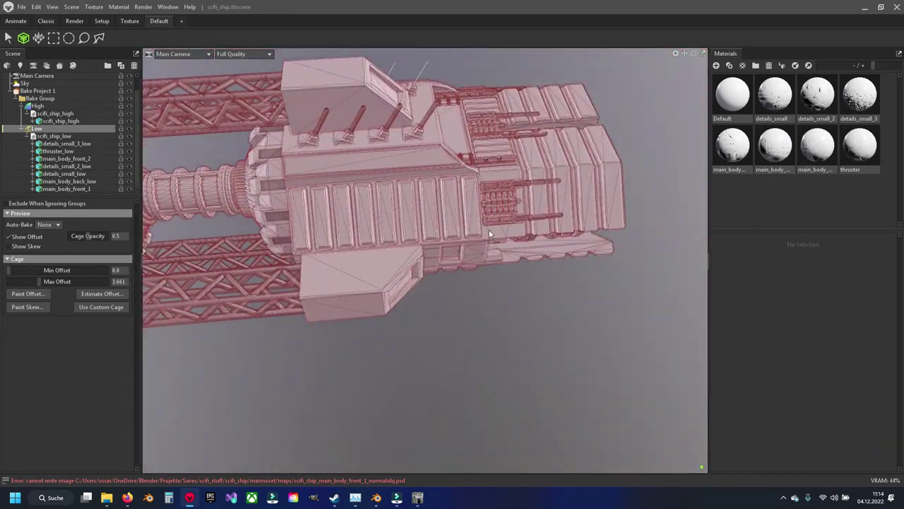
{"action": "left_click_drag", "start_coordinate": [488, 229], "coordinate": [177, 233]}
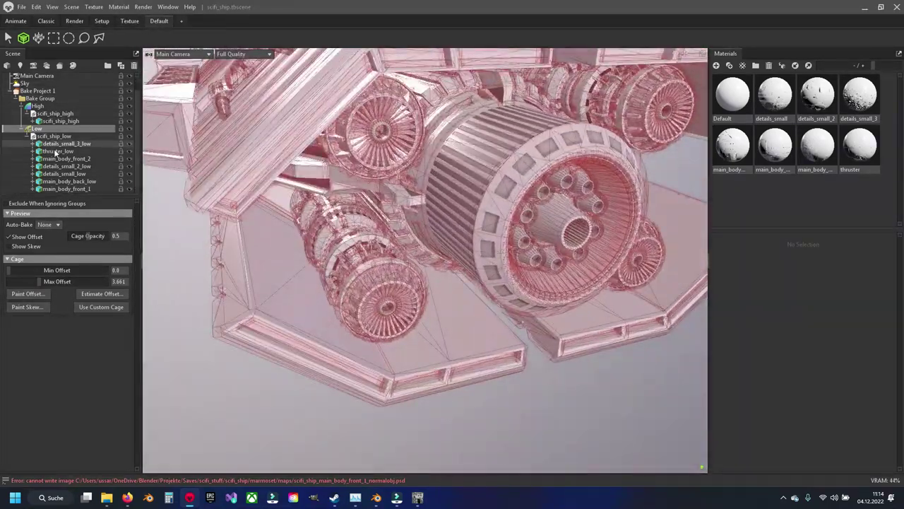
{"action": "left_click", "coordinate": [16, 238]}
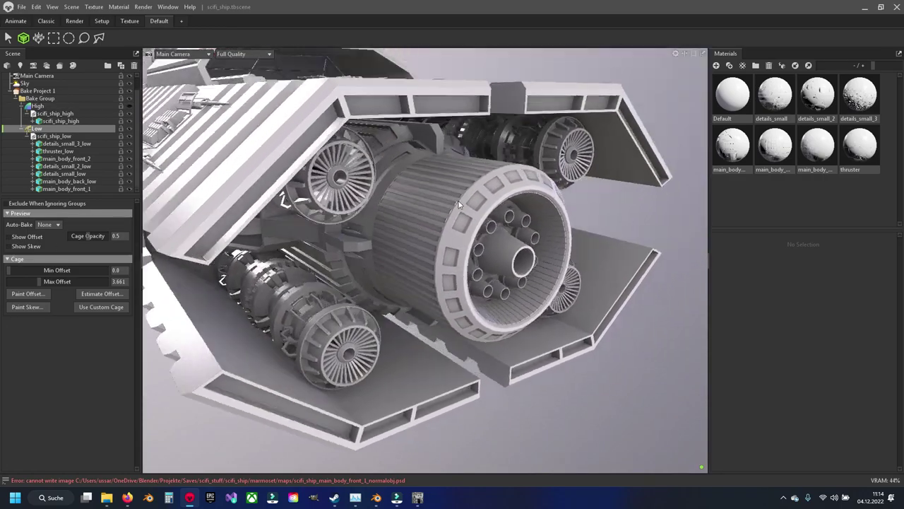
- Orbit and zoom from a head-on rear-thruster view to an angled top-side view of the hull
{"action": "left_click_drag", "start_coordinate": [297, 212], "coordinate": [379, 273]}
{"action": "scroll", "scroll_direction": "up", "scroll_amount": 3}
{"action": "scroll", "scroll_direction": "up", "scroll_amount": 3}
{"action": "scroll", "scroll_direction": "up", "scroll_amount": 3}
{"action": "scroll", "scroll_direction": "up", "scroll_amount": 3}
{"action": "scroll", "scroll_direction": "down", "scroll_amount": 3}
{"action": "scroll", "scroll_direction": "down", "scroll_amount": 3}
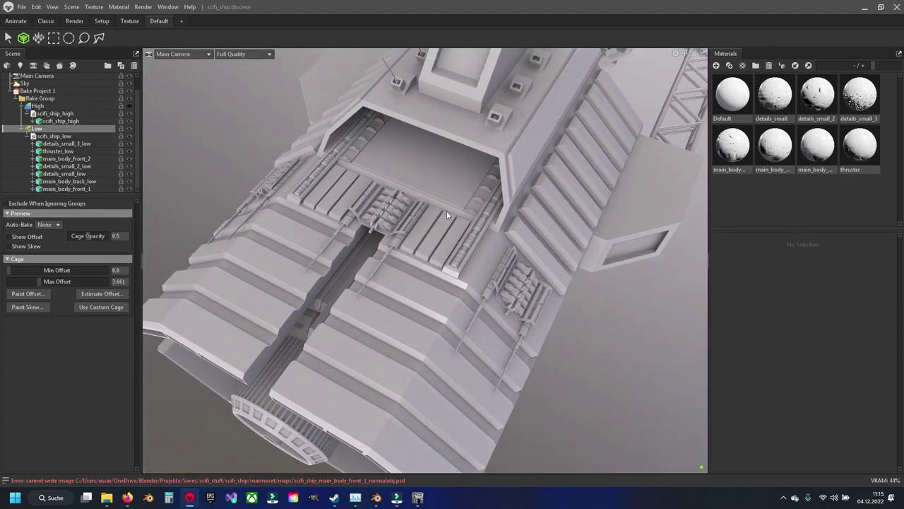
{"action": "left_click_drag", "start_coordinate": [443, 209], "coordinate": [427, 214]}
{"action": "scroll", "scroll_direction": "up", "scroll_amount": 3}
{"action": "scroll", "scroll_direction": "down", "scroll_amount": 3}
{"action": "scroll", "scroll_direction": "up", "scroll_amount": 3}
{"action": "scroll", "scroll_direction": "up", "scroll_amount": 3}
{"action": "scroll", "scroll_direction": "down", "scroll_amount": 3}
{"action": "scroll", "scroll_direction": "down", "scroll_amount": 3}
{"action": "scroll", "scroll_direction": "down", "scroll_amount": 3}
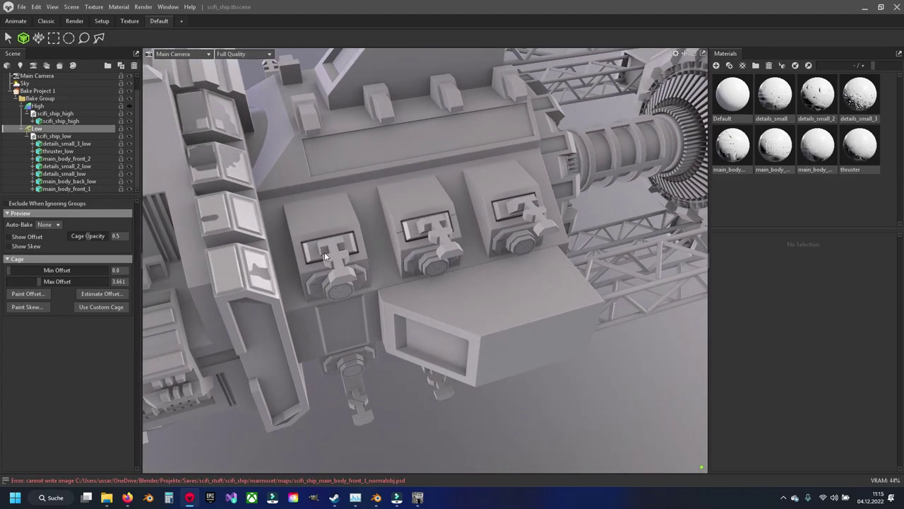
{"action": "left_click_drag", "start_coordinate": [324, 251], "coordinate": [377, 273]}
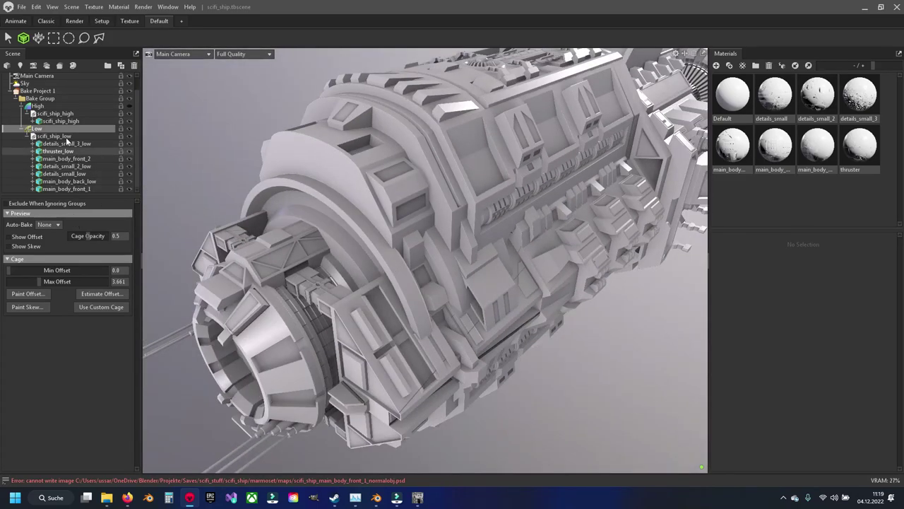
- Re-enable Show Offset, zoom in, try a larger Max Offset, then undo back to 3.661
{"action": "left_click", "coordinate": [22, 240]}
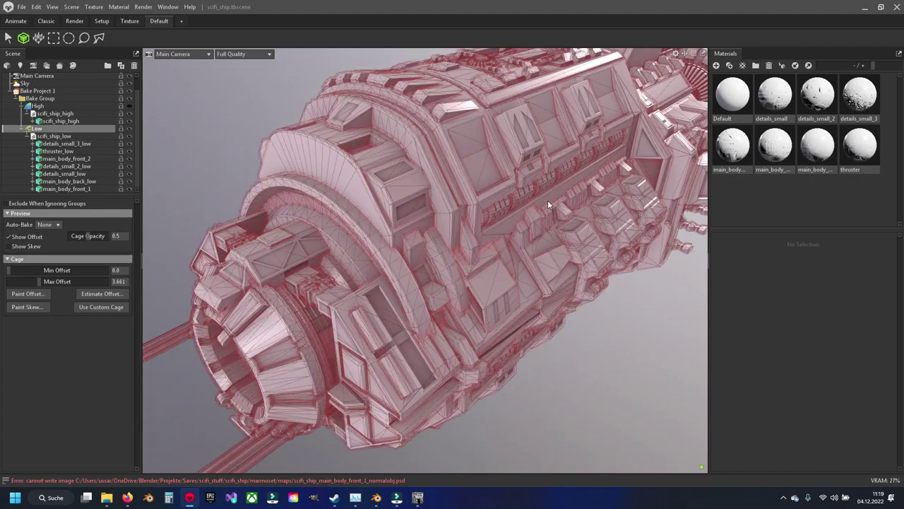
{"action": "left_click_drag", "start_coordinate": [547, 200], "coordinate": [609, 235]}
{"action": "scroll", "scroll_direction": "up", "scroll_amount": 3}
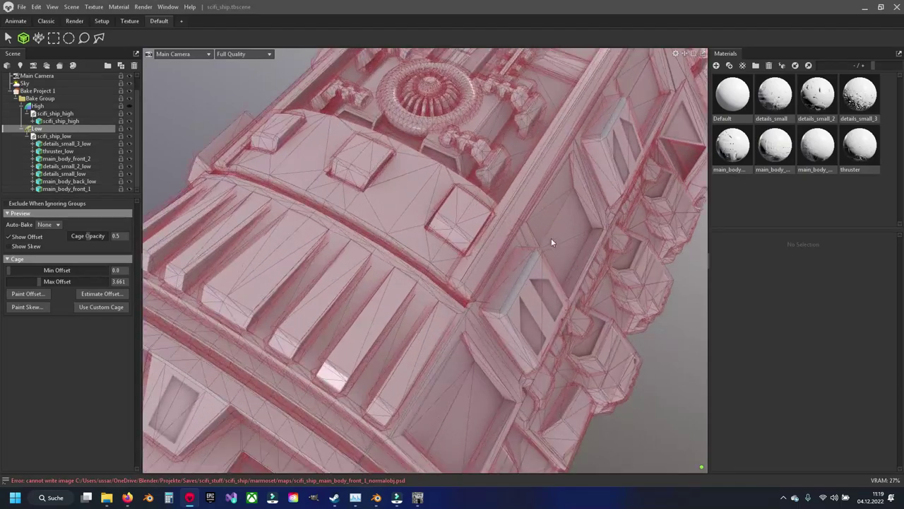
{"action": "scroll", "scroll_direction": "up", "scroll_amount": 3}
{"action": "scroll", "scroll_direction": "up", "scroll_amount": 3}
{"action": "scroll", "scroll_direction": "up", "scroll_amount": 3}
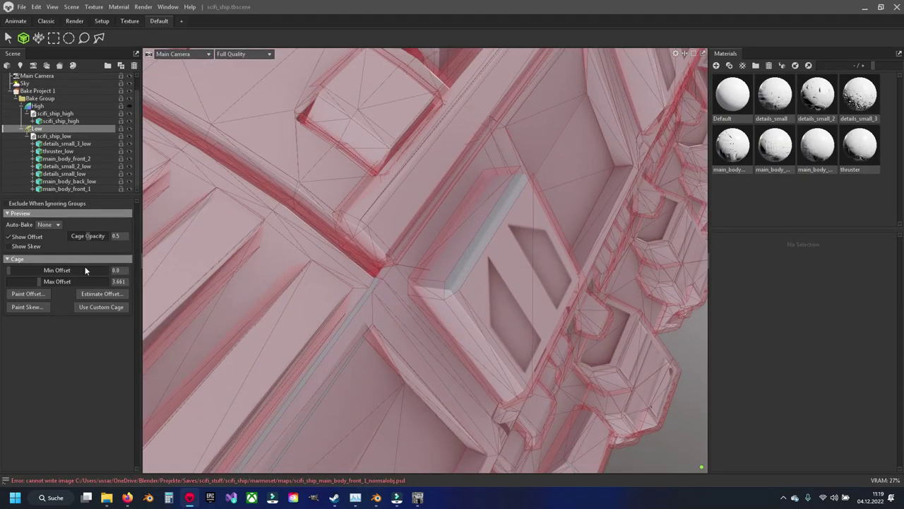
{"action": "left_click_drag", "start_coordinate": [65, 282], "coordinate": [35, 285]}
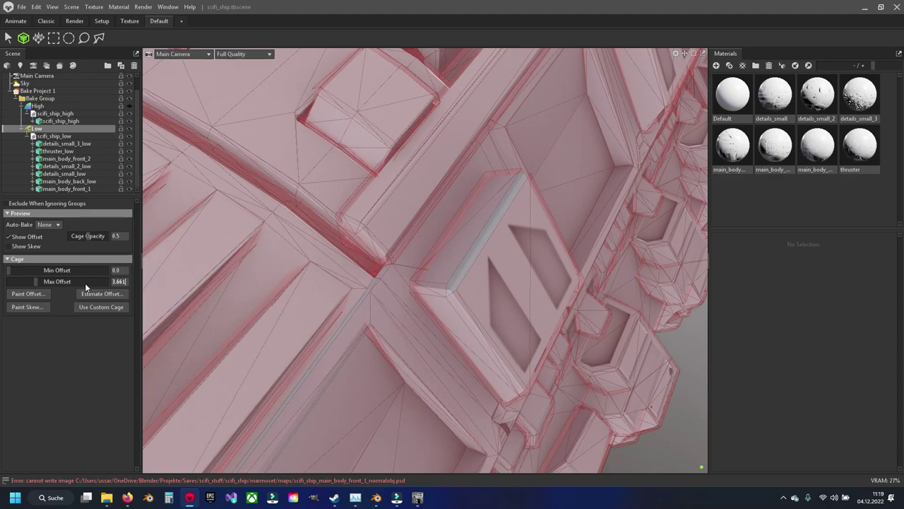
{"action": "key", "text": "ctrl+z"}
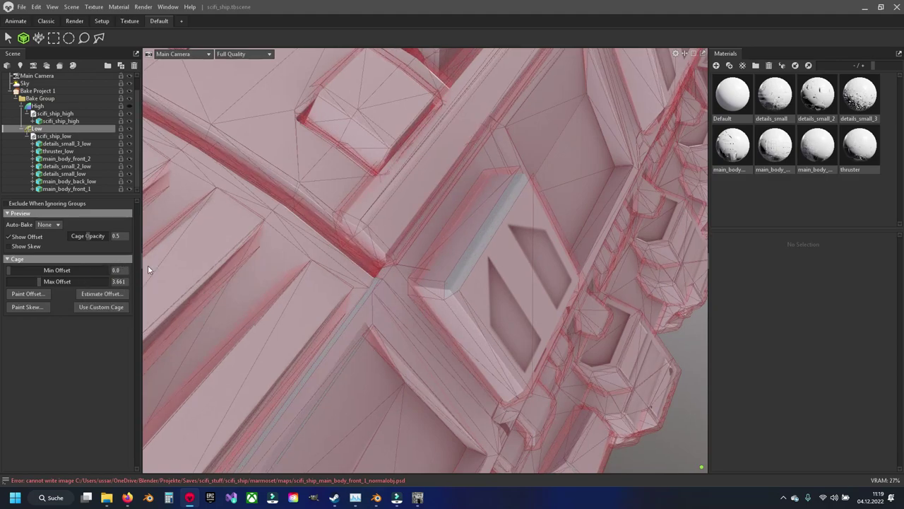
- Back in Blender, make main_body_front_2 and then main_body_front_1 the active hull piece
{"action": "left_click", "coordinate": [375, 499]}
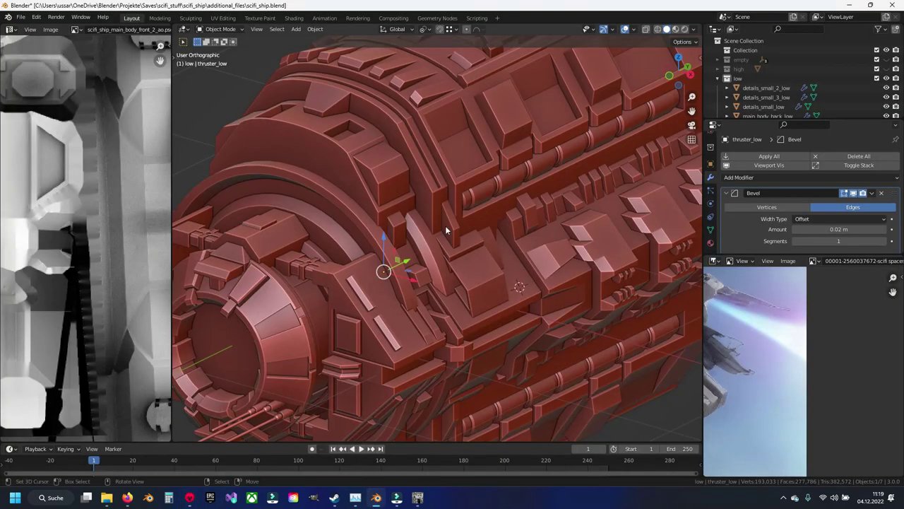
{"action": "scroll", "scroll_direction": "up", "scroll_amount": 3}
{"action": "scroll", "scroll_direction": "up", "scroll_amount": 3}
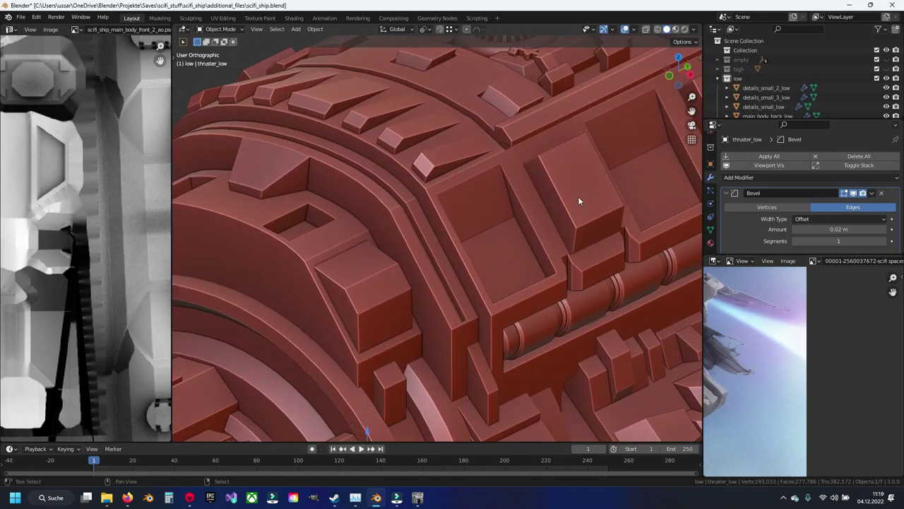
{"action": "scroll", "scroll_direction": "down", "scroll_amount": 3}
{"action": "left_click", "coordinate": [514, 225]}
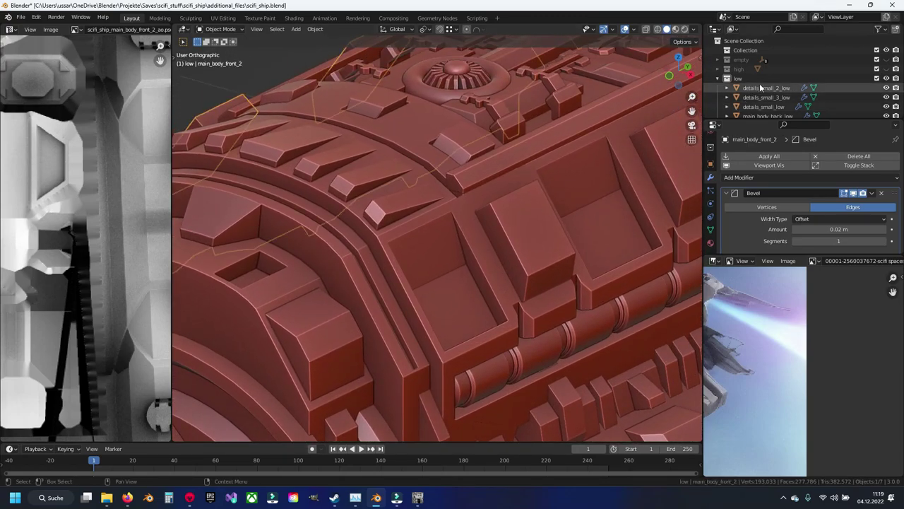
{"action": "left_click", "coordinate": [517, 165]}
{"action": "scroll", "scroll_direction": "down", "scroll_amount": 3}
{"action": "scroll", "scroll_direction": "up", "scroll_amount": 3}
{"action": "scroll", "scroll_direction": "up", "scroll_amount": 3}
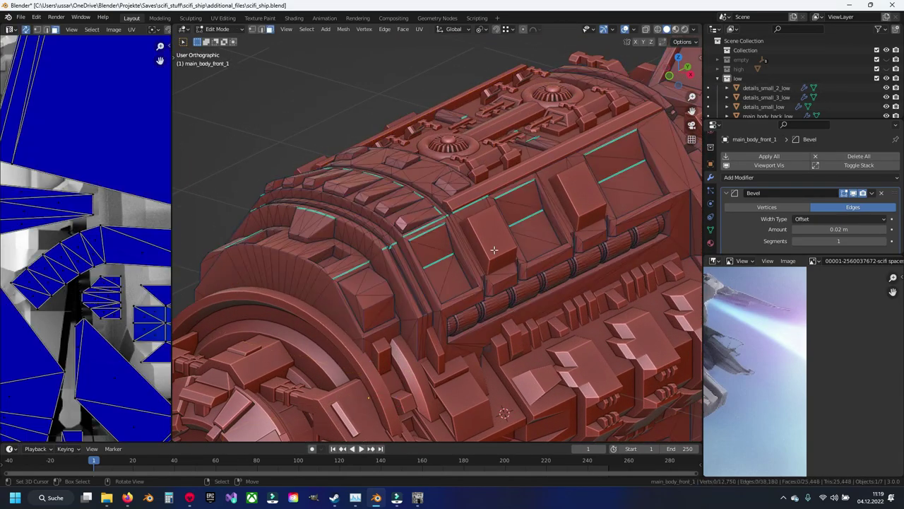
{"action": "scroll", "scroll_direction": "up", "scroll_amount": 3}
{"action": "scroll", "scroll_direction": "up", "scroll_amount": 3}
{"action": "scroll", "scroll_direction": "up", "scroll_amount": 3}
- Enter Edit Mode on main_body_front_2, select the box's corner vertex, and save
{"action": "left_click", "coordinate": [465, 211]}
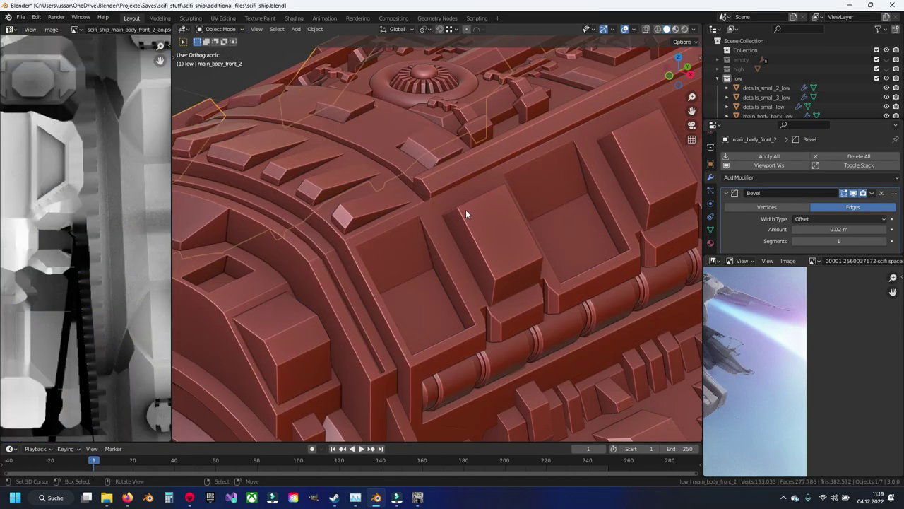
{"action": "key", "text": "Tab"}
{"action": "scroll", "scroll_direction": "up", "scroll_amount": 3}
{"action": "left_click", "coordinate": [472, 185]}
{"action": "key", "text": "ctrl+s"}
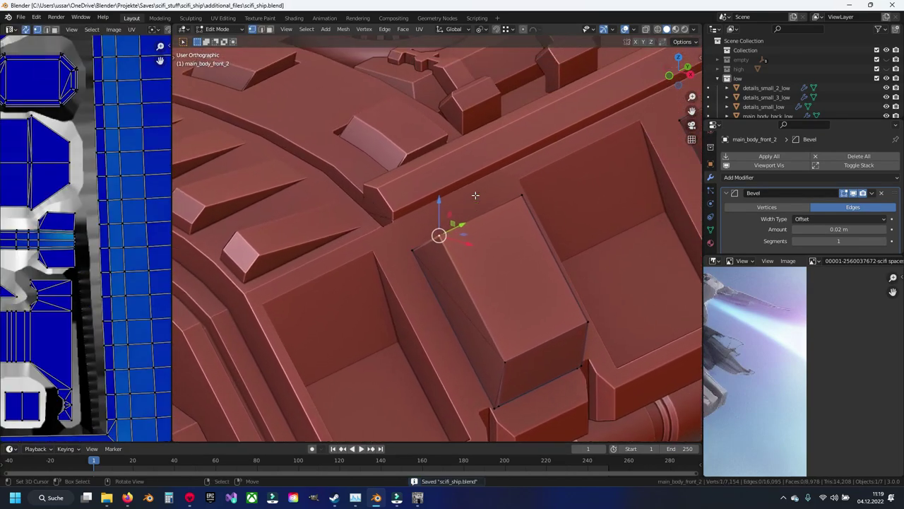
- Drag the corner vertex to a new position, cancel a second move, and orbit out
{"action": "left_click_drag", "start_coordinate": [474, 195], "coordinate": [466, 233]}
{"action": "scroll", "scroll_direction": "up", "scroll_amount": 3}
{"action": "left_click_drag", "start_coordinate": [465, 231], "coordinate": [465, 231]}
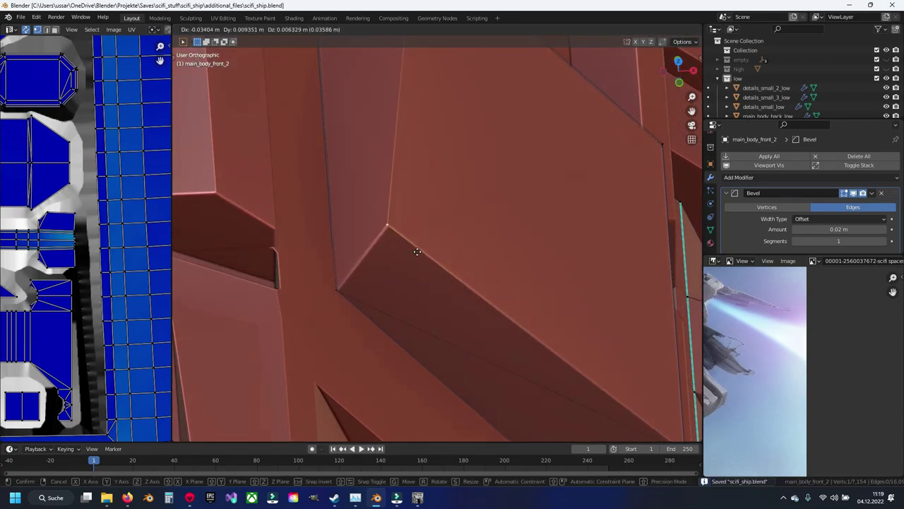
{"action": "left_click_drag", "start_coordinate": [464, 231], "coordinate": [430, 201]}
{"action": "key", "text": "g"}
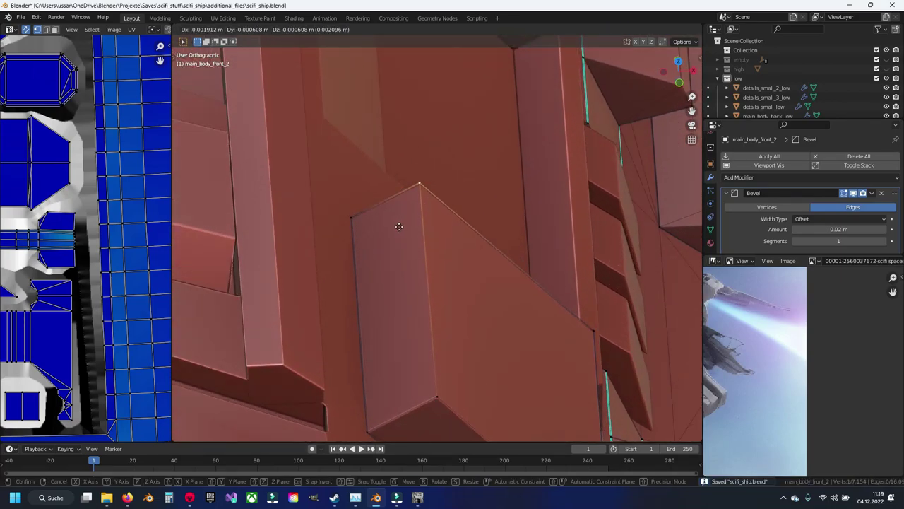
{"action": "right_click", "coordinate": [385, 233]}
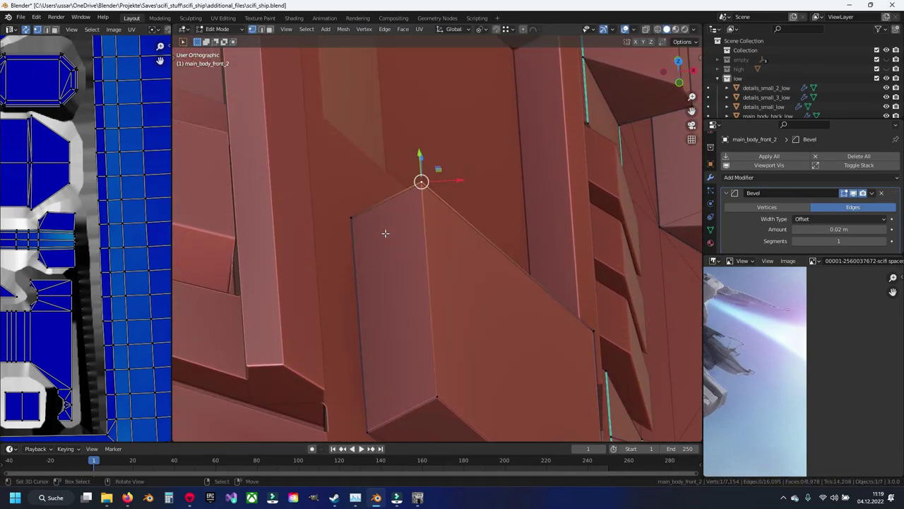
{"action": "scroll", "scroll_direction": "down", "scroll_amount": 3}
{"action": "scroll", "scroll_direction": "down", "scroll_amount": 3}
{"action": "left_click_drag", "start_coordinate": [389, 303], "coordinate": [423, 290]}
{"action": "scroll", "scroll_direction": "down", "scroll_amount": 3}
- Select all seven ship pieces, triangulate all faces with Ctrl+T, and save scifi_ship.blend
{"action": "key", "text": "Tab"}
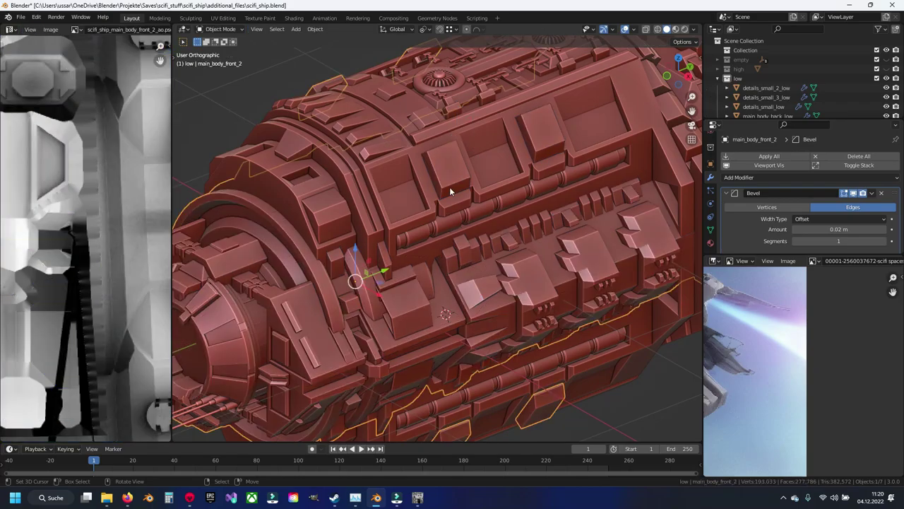
{"action": "key", "text": "a"}
{"action": "scroll", "scroll_direction": "down", "scroll_amount": 3}
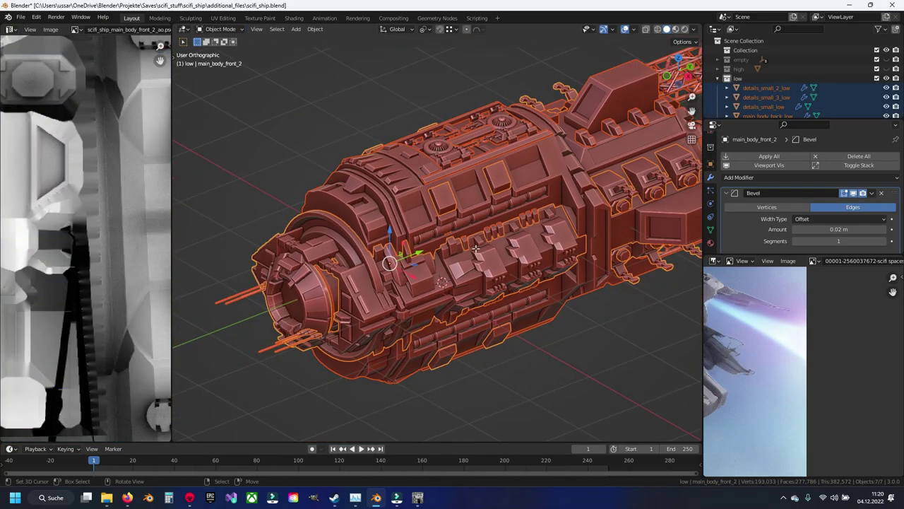
{"action": "key", "text": "Tab"}
{"action": "scroll", "scroll_direction": "up", "scroll_amount": 3}
{"action": "key", "text": "a"}
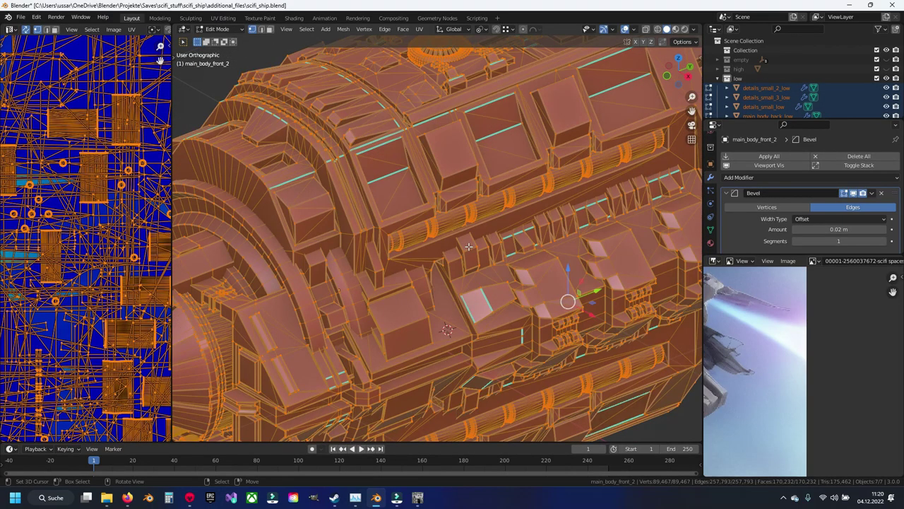
{"action": "key", "text": "ctrl+t"}
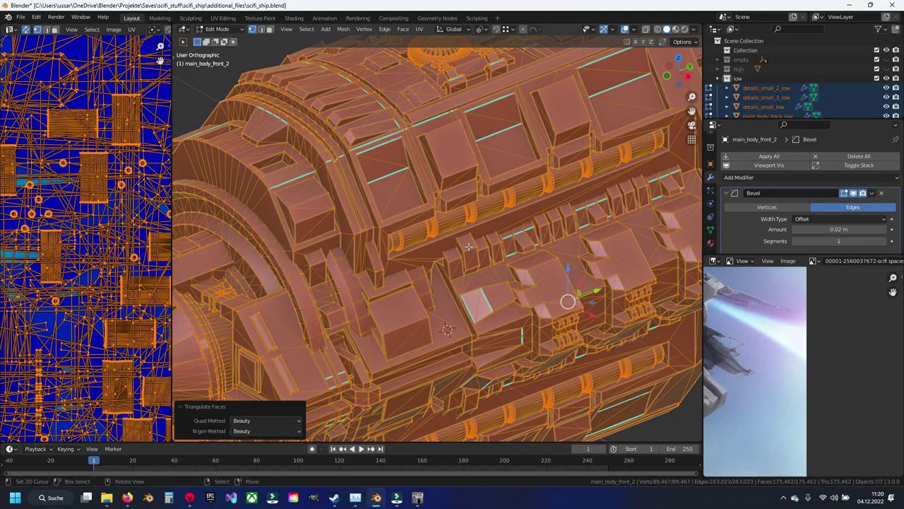
{"action": "key", "text": "Tab"}
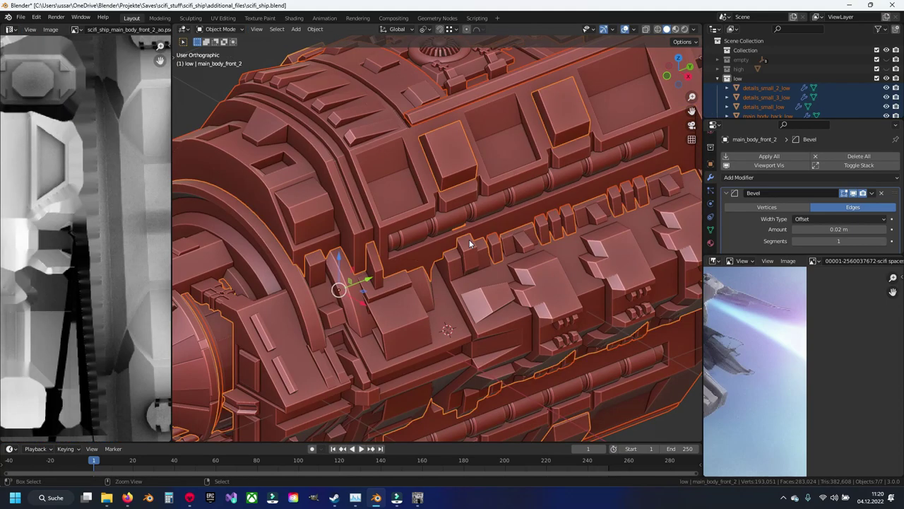
{"action": "key", "text": "ctrl+s"}
{"action": "left_click", "coordinate": [26, 19]}
{"action": "mouse_move", "coordinate": [36, 154]}
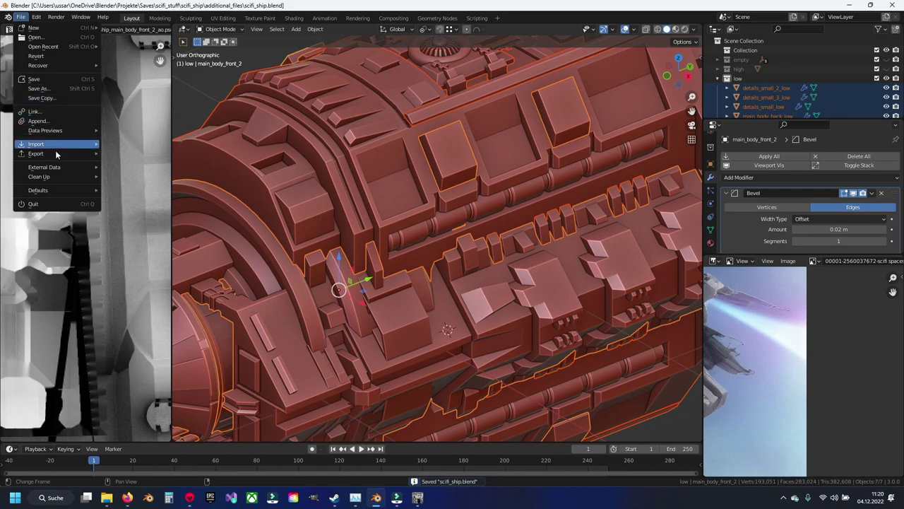
- Overwrite scifi_ship_low.fbx through the FBX exporter, then bring Marmoset Toolbag to the front
{"action": "left_click", "coordinate": [147, 230]}
{"action": "left_click", "coordinate": [352, 182]}
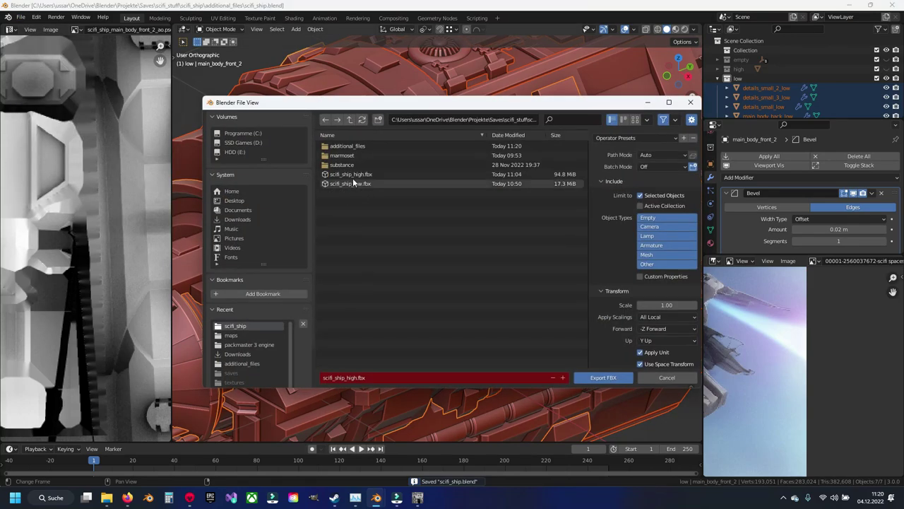
{"action": "left_click", "coordinate": [608, 378]}
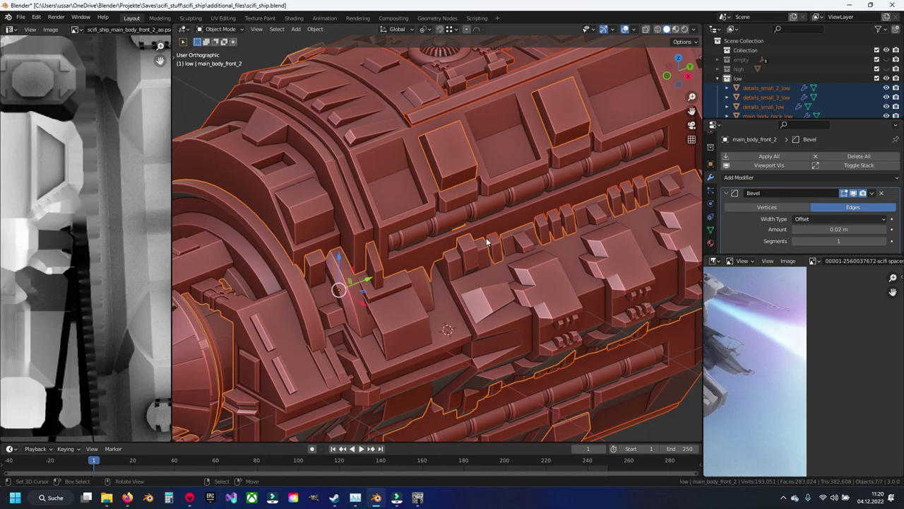
{"action": "left_click", "coordinate": [188, 496]}
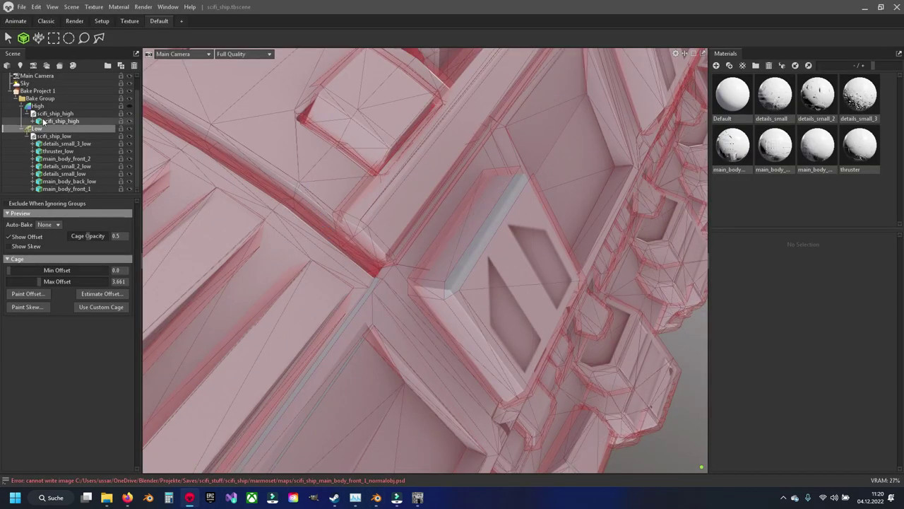
- Select scifi_ship_low under Bake Group > Low to show its scifi_ship_low.fbx file reference, collapsing its children
{"action": "left_click", "coordinate": [40, 99]}
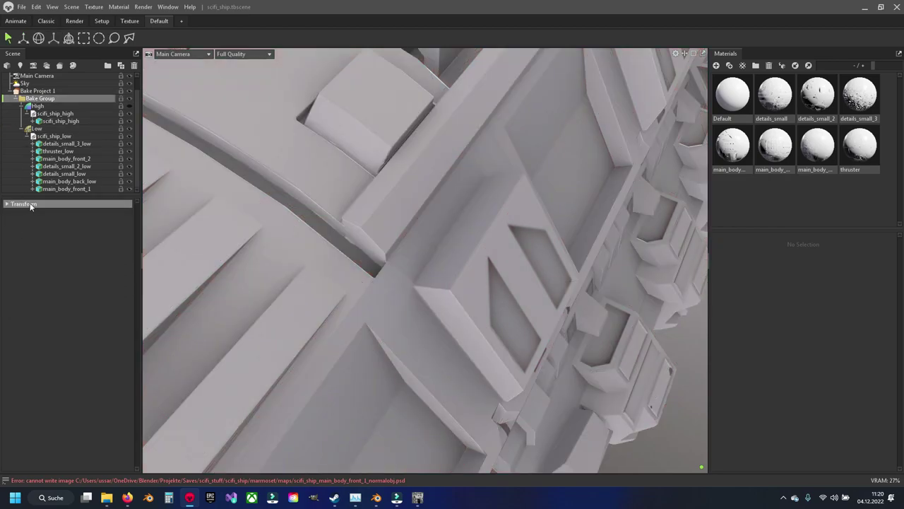
{"action": "left_click", "coordinate": [53, 130]}
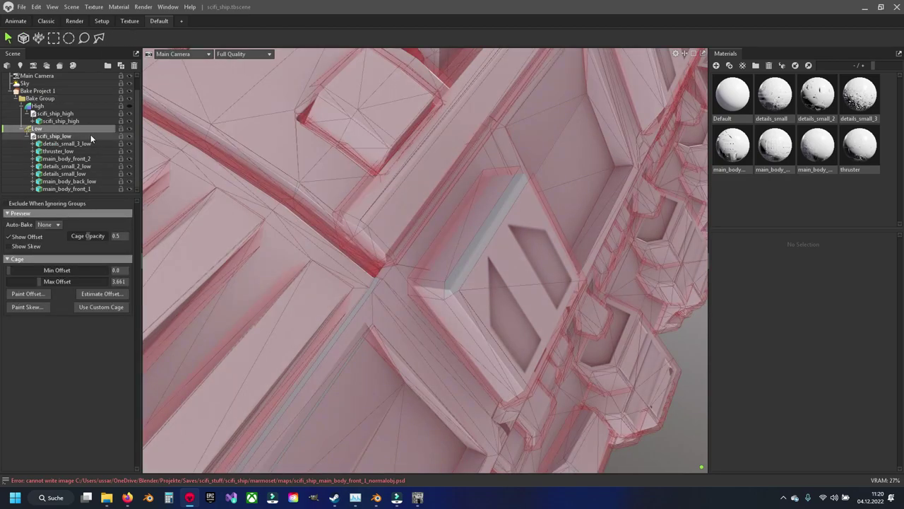
{"action": "left_click", "coordinate": [68, 136]}
{"action": "left_click", "coordinate": [31, 136]}
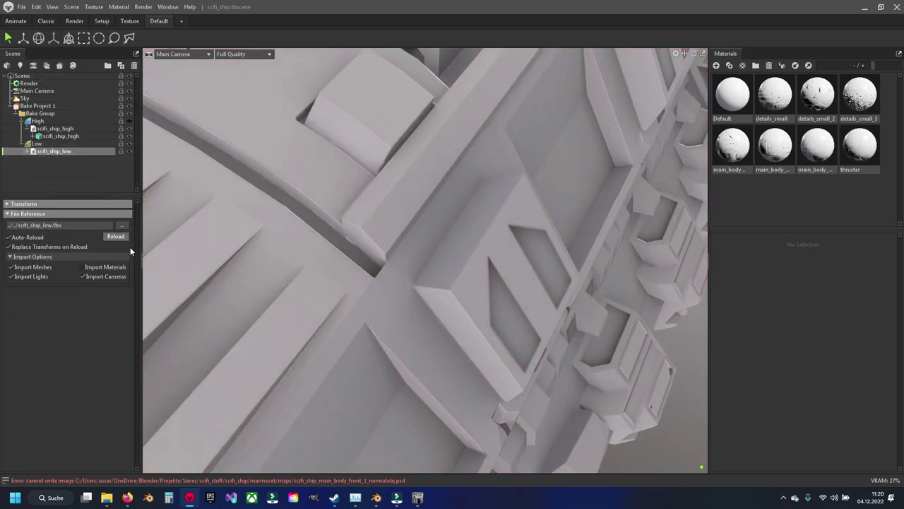
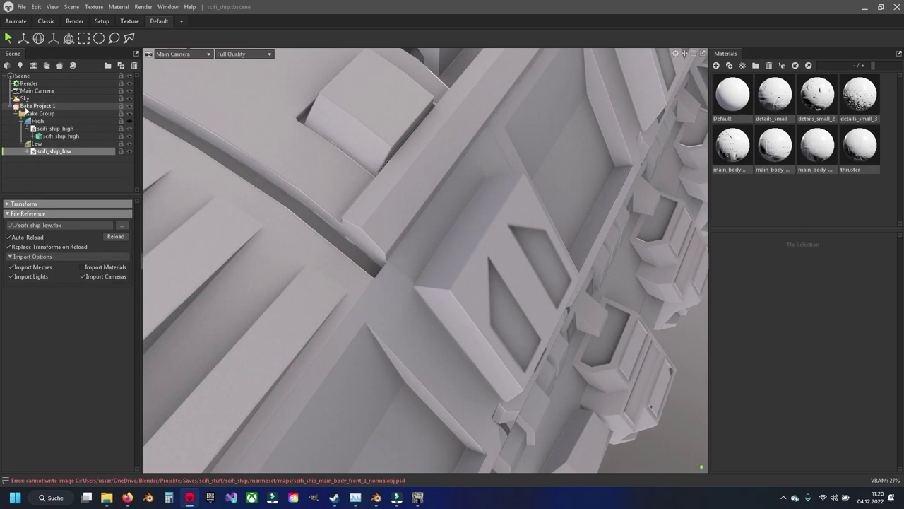
- Select Bake Project 1 and change its Output Format from 8 to 16 Bits/Channel
{"action": "left_click", "coordinate": [39, 105]}
{"action": "scroll", "scroll_direction": "down", "scroll_amount": 3}
{"action": "scroll", "scroll_direction": "up", "scroll_amount": 3}
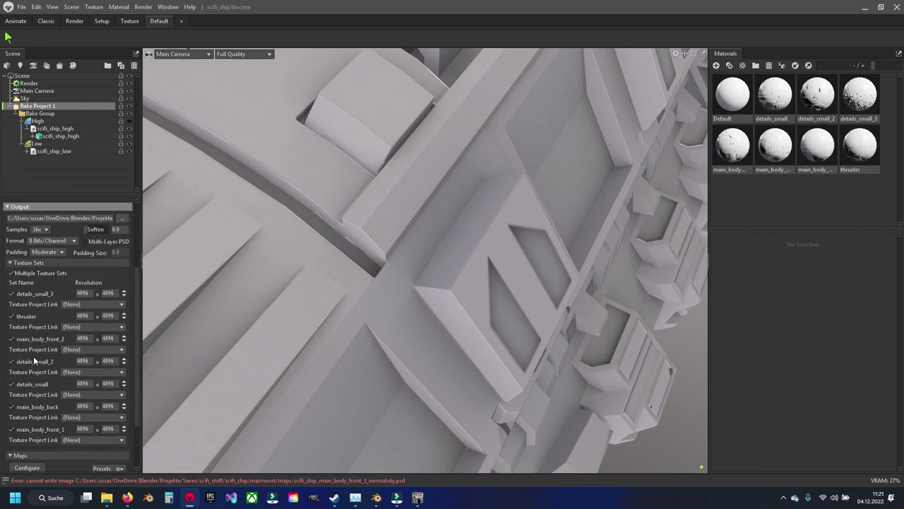
{"action": "scroll", "scroll_direction": "up", "scroll_amount": 3}
{"action": "scroll", "scroll_direction": "up", "scroll_amount": 3}
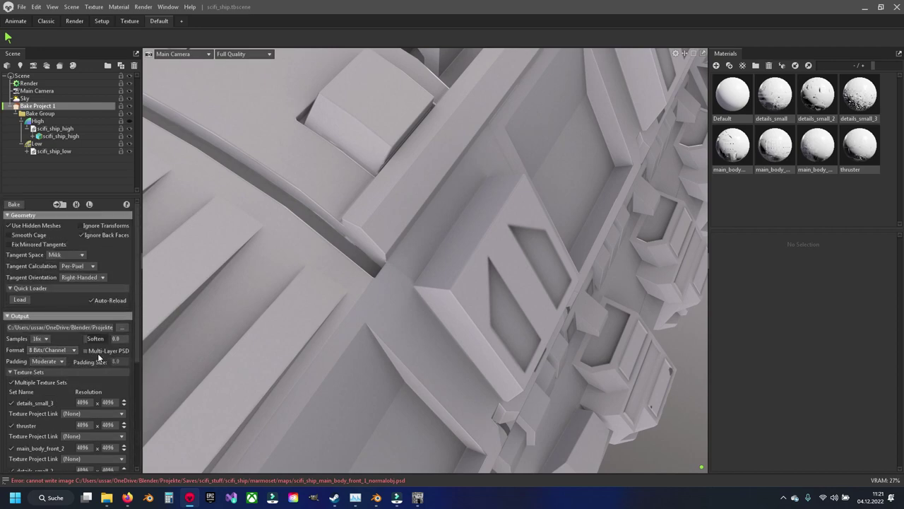
{"action": "left_click", "coordinate": [44, 351]}
{"action": "left_click", "coordinate": [69, 355]}
{"action": "left_click", "coordinate": [70, 367]}
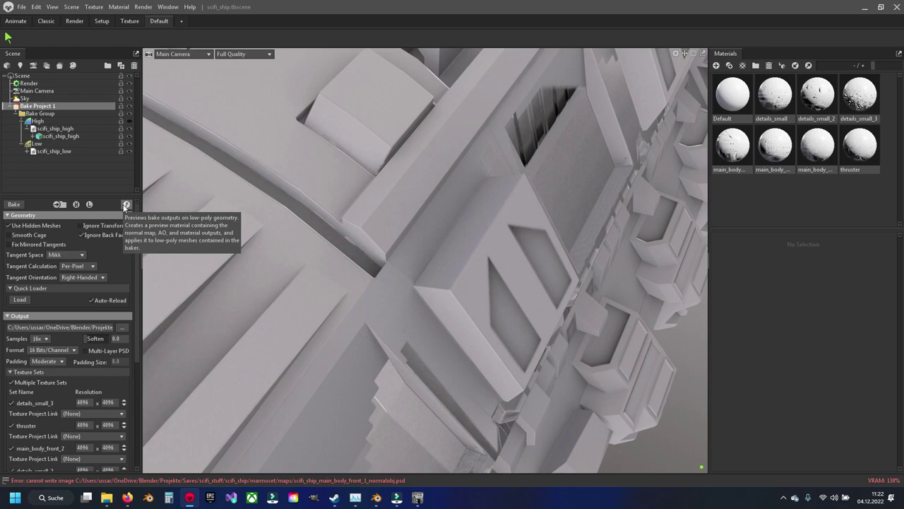
- Preview the bake on the low-poly ship and orbit around to inspect its side
{"action": "left_click", "coordinate": [126, 205]}
{"action": "scroll", "scroll_direction": "down", "scroll_amount": 3}
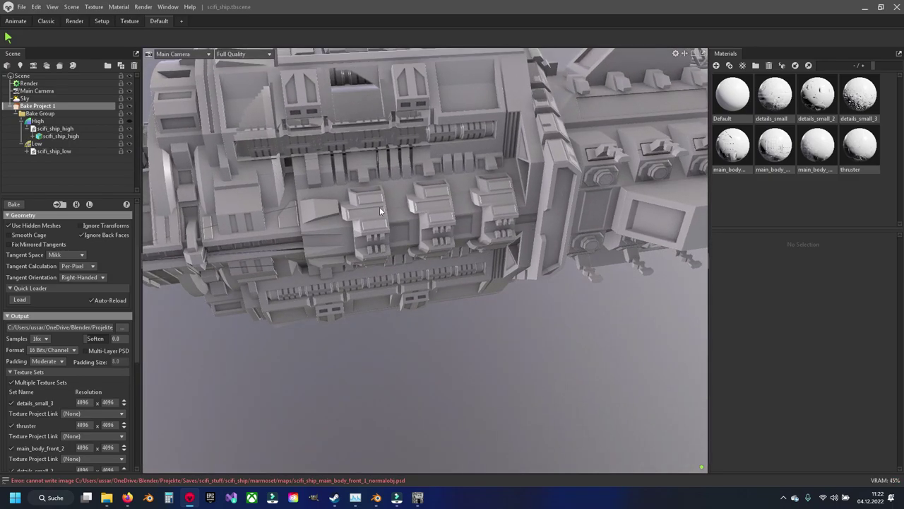
{"action": "left_click_drag", "start_coordinate": [467, 260], "coordinate": [374, 221]}
{"action": "scroll", "scroll_direction": "up", "scroll_amount": 3}
{"action": "scroll", "scroll_direction": "up", "scroll_amount": 3}
{"action": "scroll", "scroll_direction": "down", "scroll_amount": 3}
{"action": "scroll", "scroll_direction": "up", "scroll_amount": 3}
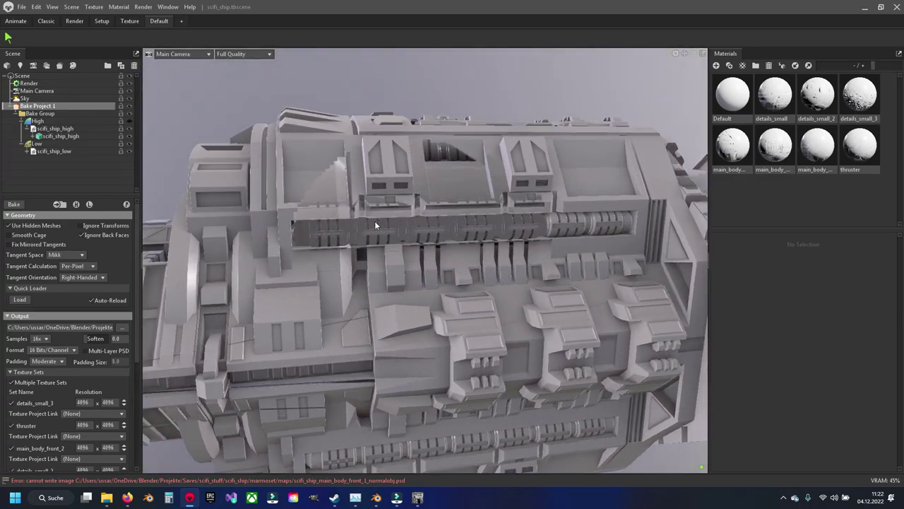
{"action": "scroll", "scroll_direction": "up", "scroll_amount": 3}
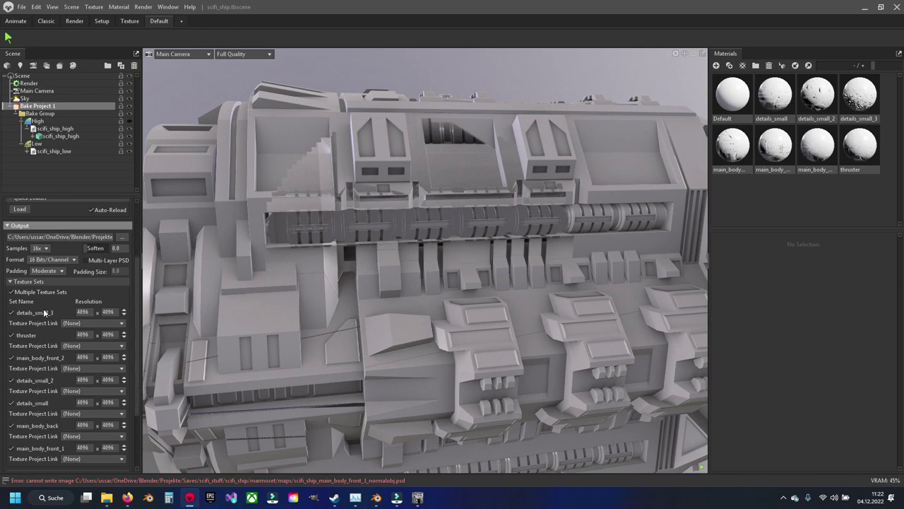
- Set the bake Output Format back to 8 Bits/Channel
{"action": "scroll", "scroll_direction": "down", "scroll_amount": 3}
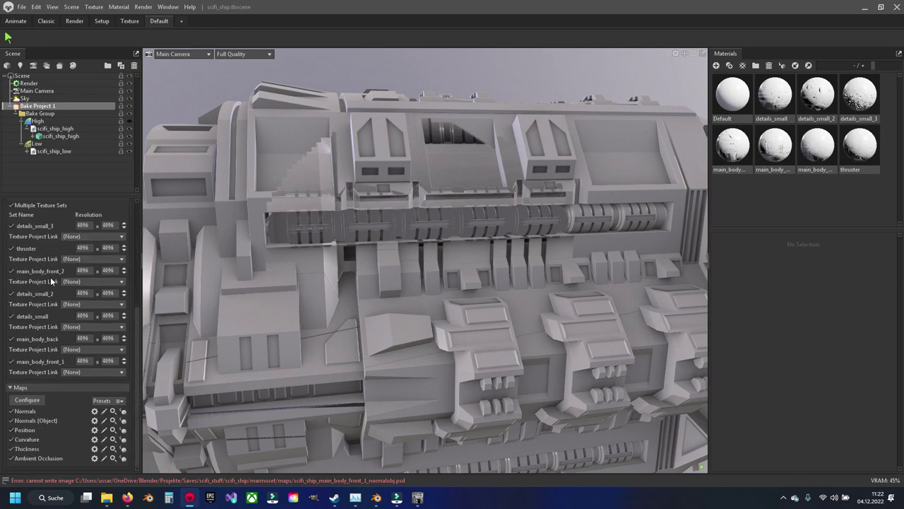
{"action": "scroll", "scroll_direction": "up", "scroll_amount": 3}
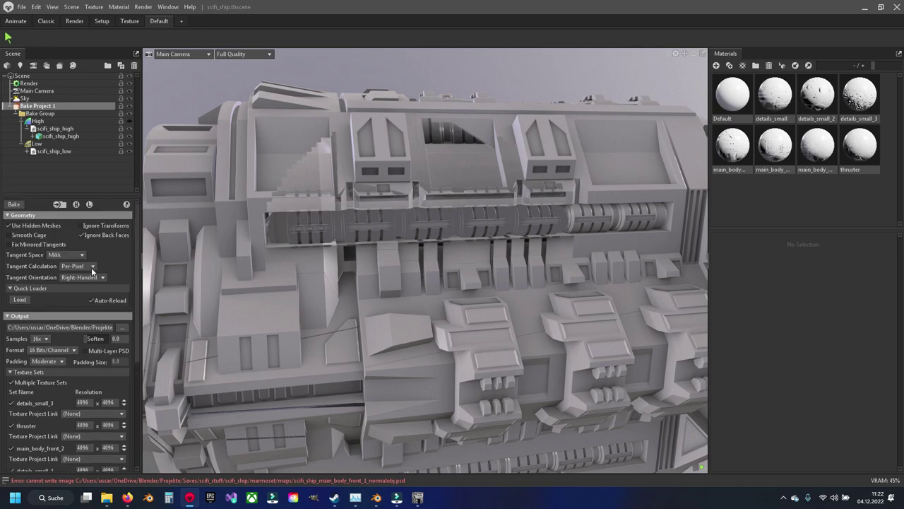
{"action": "left_click", "coordinate": [55, 350]}
{"action": "left_click", "coordinate": [56, 358]}
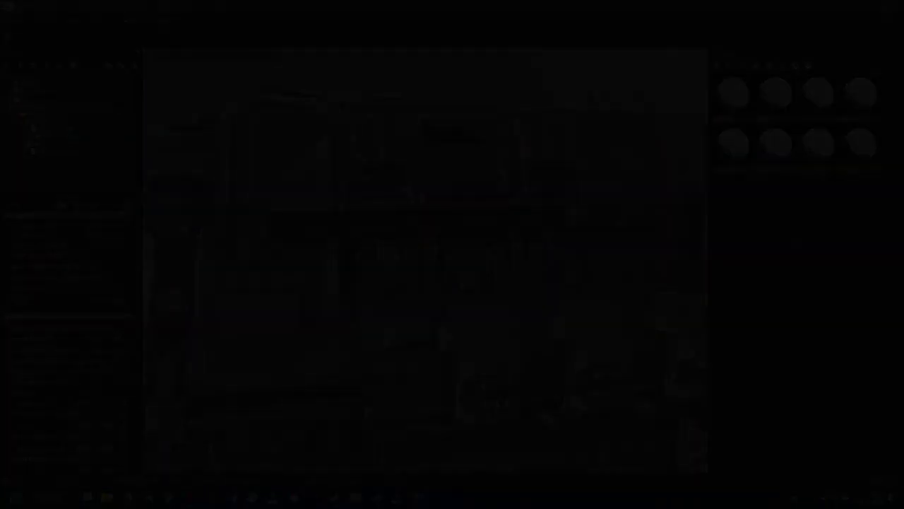
- Zoom in on the main_body_front_2 UV wireframe in the 512 x 512 Painter window
{"action": "scroll", "scroll_direction": "up", "scroll_amount": 3}
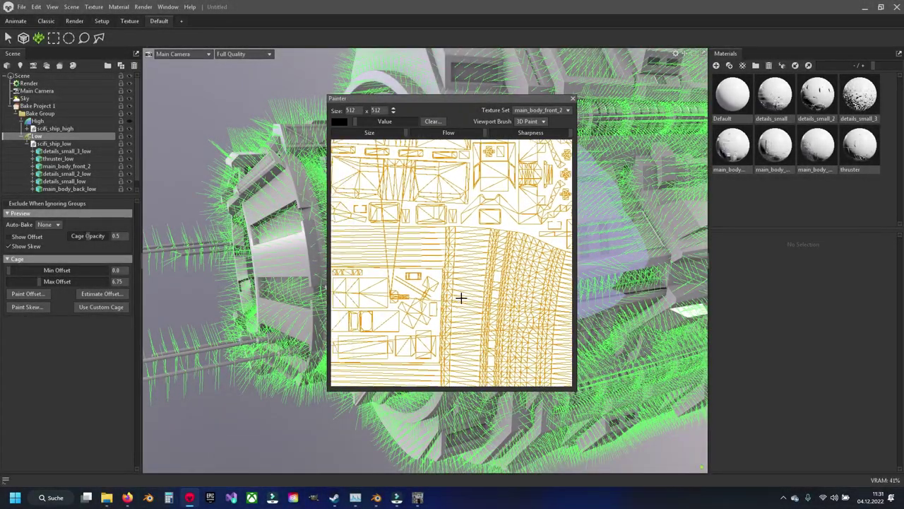
{"action": "scroll", "scroll_direction": "up", "scroll_amount": 3}
{"action": "scroll", "scroll_direction": "up", "scroll_amount": 3}
{"action": "scroll", "scroll_direction": "up", "scroll_amount": 3}
{"action": "scroll", "scroll_direction": "up", "scroll_amount": 3}
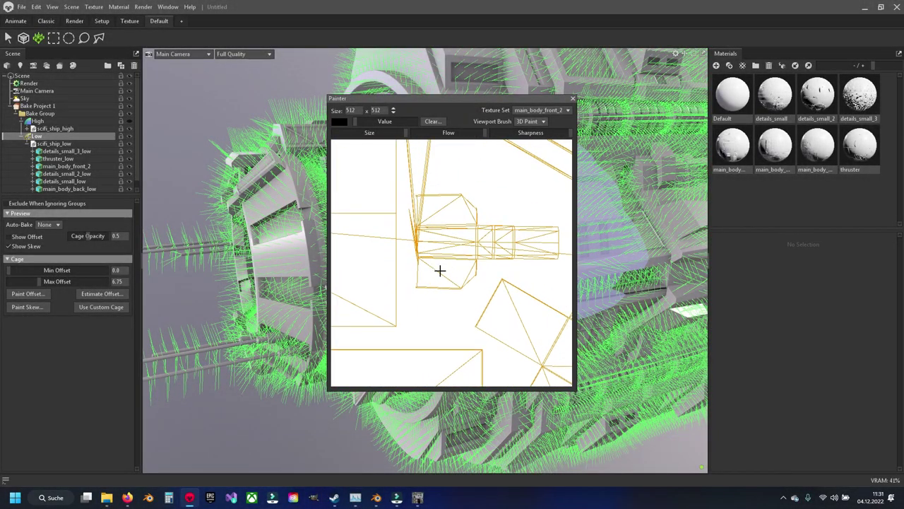
{"action": "scroll", "scroll_direction": "up", "scroll_amount": 3}
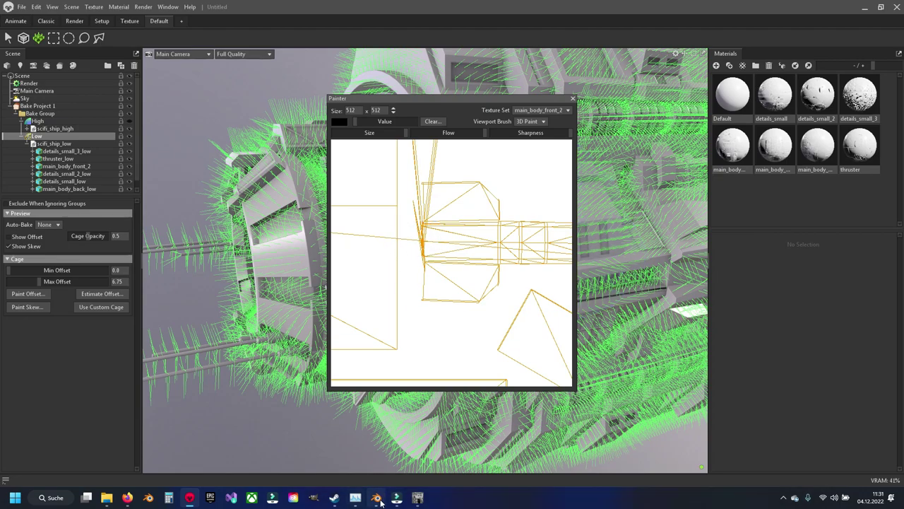
- Switch to Blender, clear the selection and close in on the small block's corner
{"action": "left_click", "coordinate": [378, 498]}
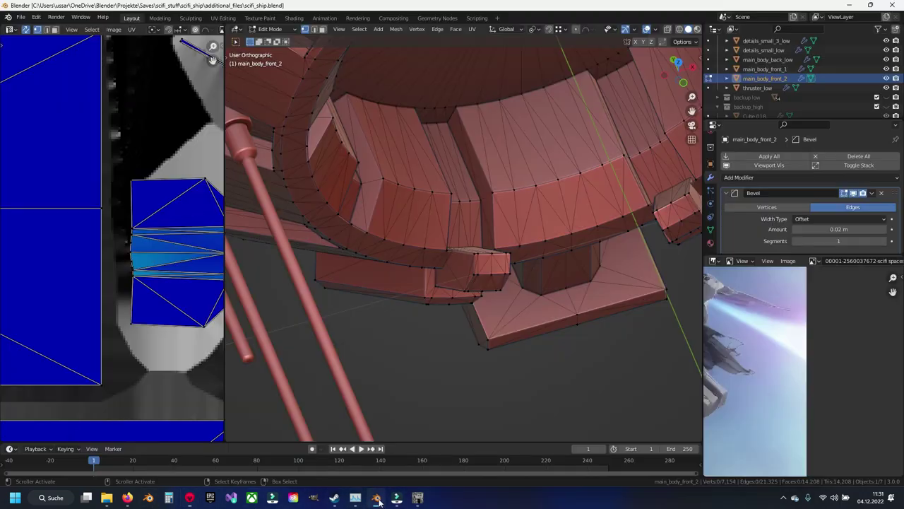
{"action": "scroll", "scroll_direction": "up", "scroll_amount": 3}
{"action": "scroll", "scroll_direction": "up", "scroll_amount": 3}
{"action": "scroll", "scroll_direction": "up", "scroll_amount": 3}
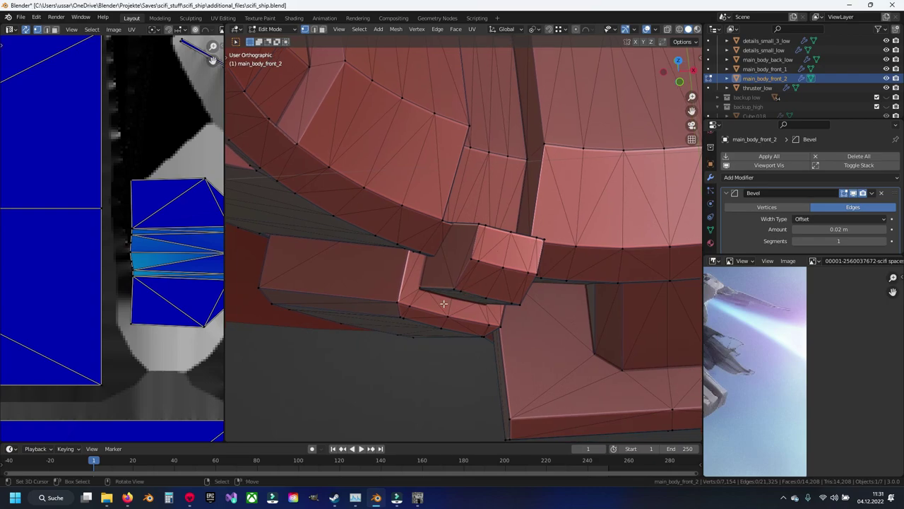
{"action": "left_click", "coordinate": [427, 304]}
{"action": "left_click", "coordinate": [475, 272]}
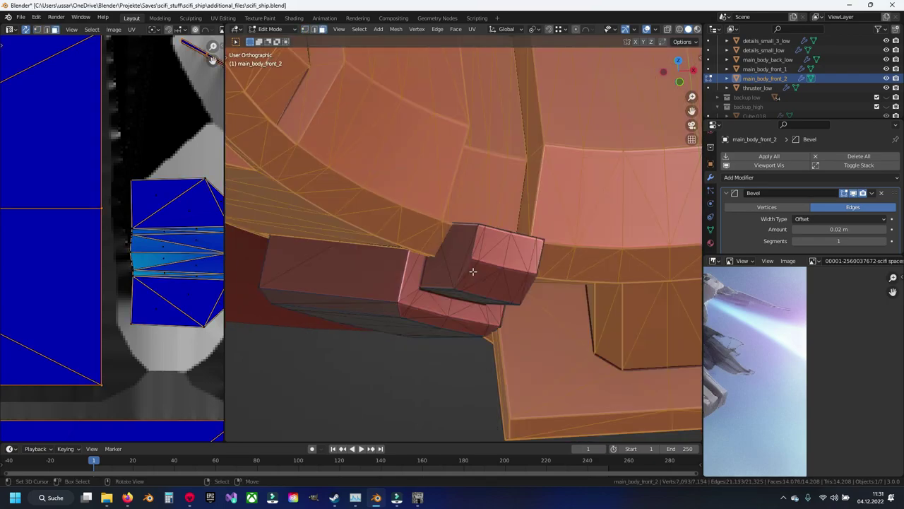
{"action": "key", "text": "alt+a"}
{"action": "left_click_drag", "start_coordinate": [472, 271], "coordinate": [409, 215]}
{"action": "scroll", "scroll_direction": "up", "scroll_amount": 3}
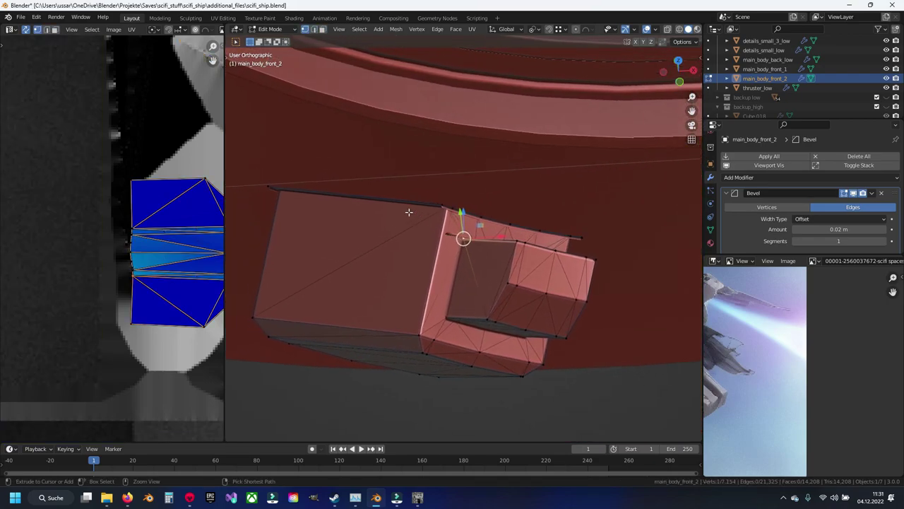
{"action": "left_click_drag", "start_coordinate": [464, 226], "coordinate": [902, 182]}
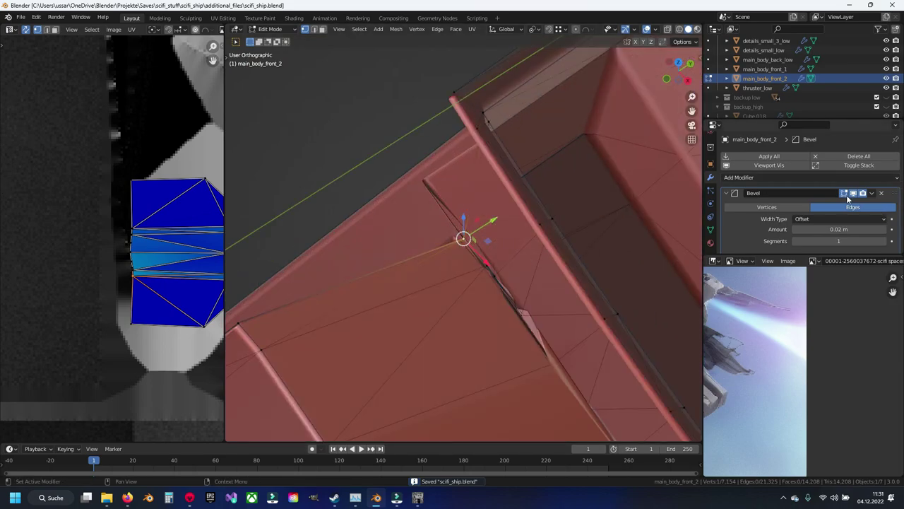
{"action": "scroll", "scroll_direction": "up", "scroll_amount": 3}
{"action": "scroll", "scroll_direction": "up", "scroll_amount": 3}
{"action": "scroll", "scroll_direction": "up", "scroll_amount": 3}
- Move the first stray vertex onto the neighbouring corner of the small block
{"action": "key", "text": "g"}
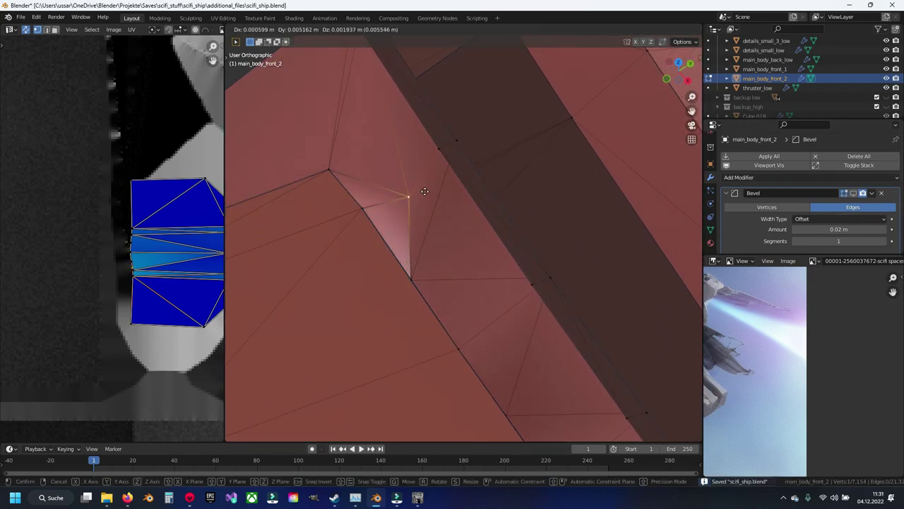
{"action": "left_click", "coordinate": [363, 205]}
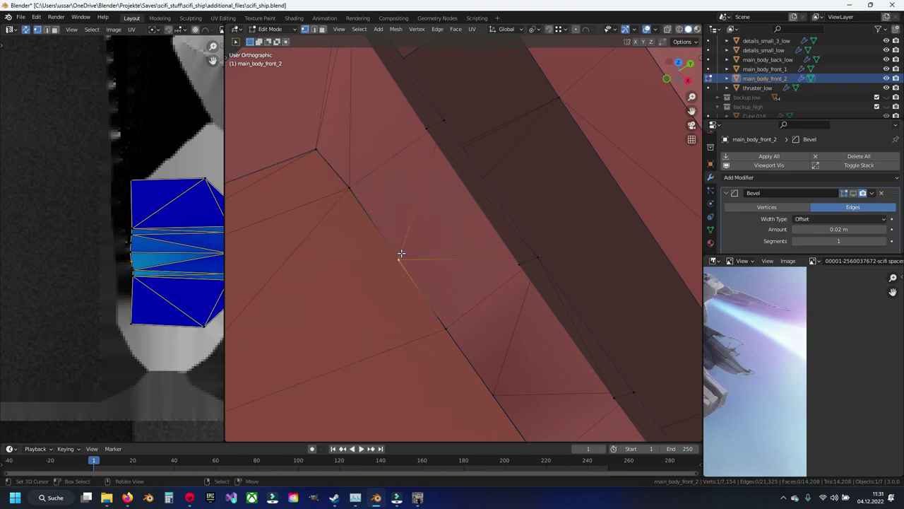
{"action": "key", "text": "g"}
{"action": "key", "text": "Escape"}
{"action": "key", "text": "g"}
{"action": "left_click", "coordinate": [346, 186]}
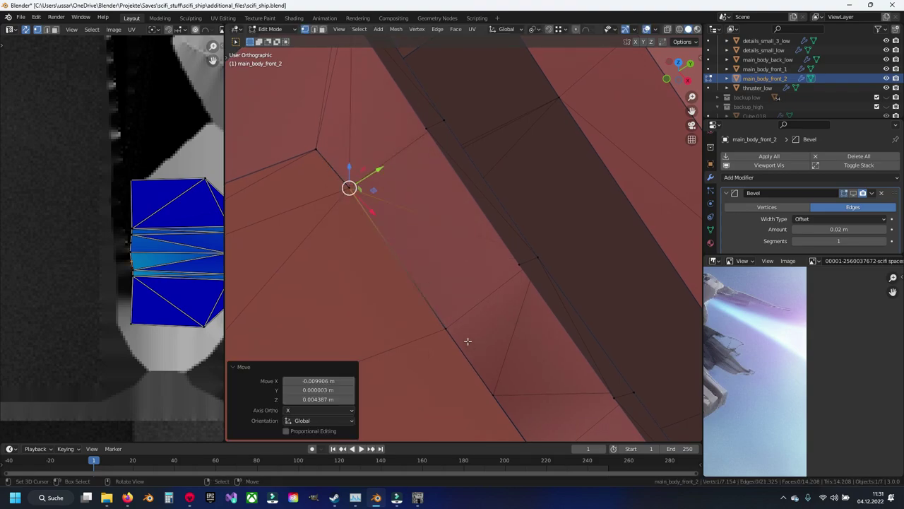
{"action": "left_click_drag", "start_coordinate": [467, 341], "coordinate": [448, 308]}
- Move the remaining stray vertices along the edge onto their corners
{"action": "key", "text": "g"}
{"action": "left_click", "coordinate": [413, 265]}
{"action": "left_click", "coordinate": [468, 331]}
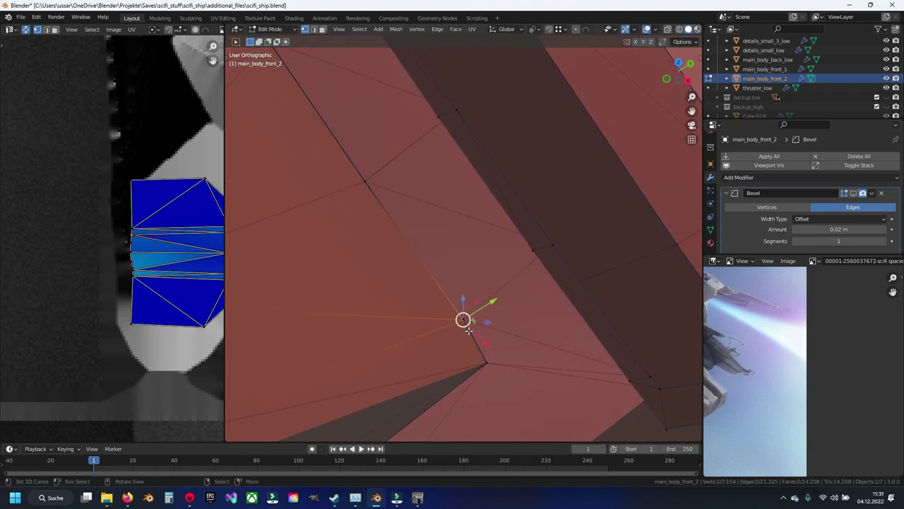
{"action": "key", "text": "g"}
{"action": "left_click", "coordinate": [454, 339]}
{"action": "left_click_drag", "start_coordinate": [455, 339], "coordinate": [388, 216]}
{"action": "left_click", "coordinate": [364, 185]}
{"action": "key", "text": "g"}
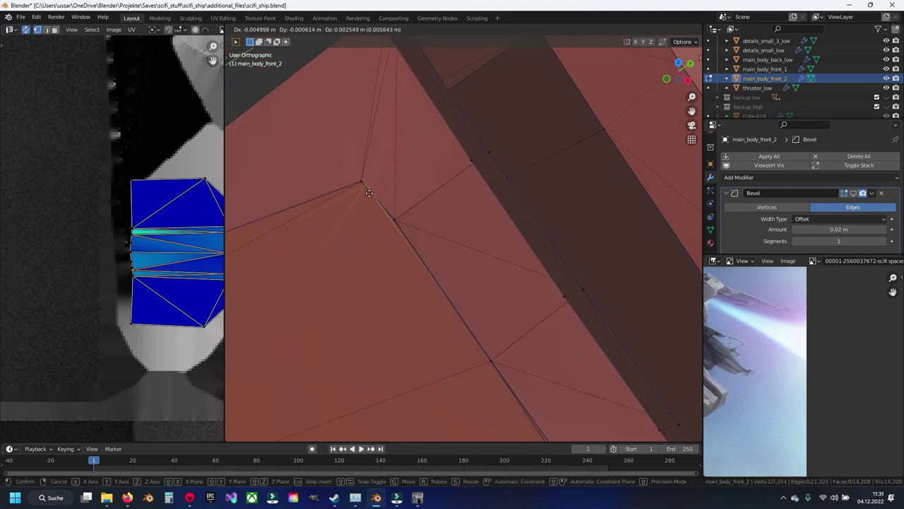
{"action": "left_click", "coordinate": [369, 193]}
- Select the whole mesh and Merge by Distance to weld overlapping vertices
{"action": "key", "text": "a"}
{"action": "key", "text": "m"}
{"action": "left_click", "coordinate": [387, 224]}
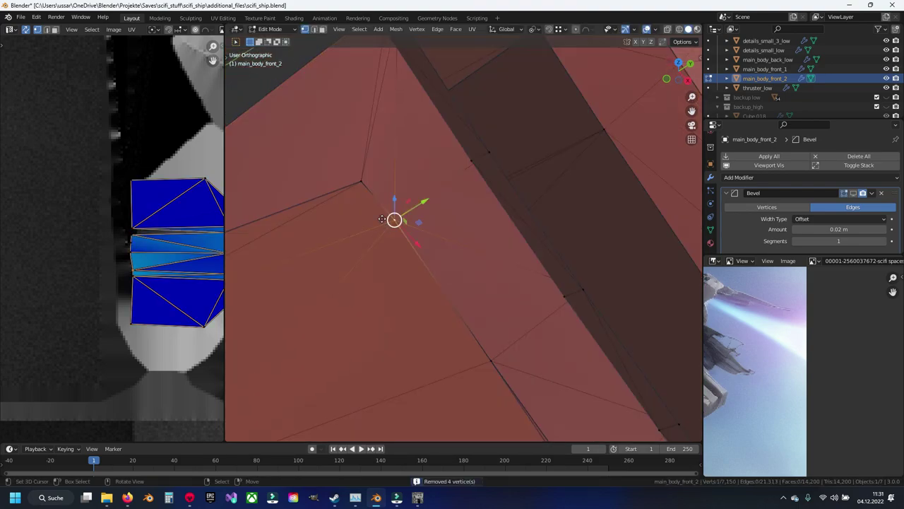
{"action": "key", "text": "a"}
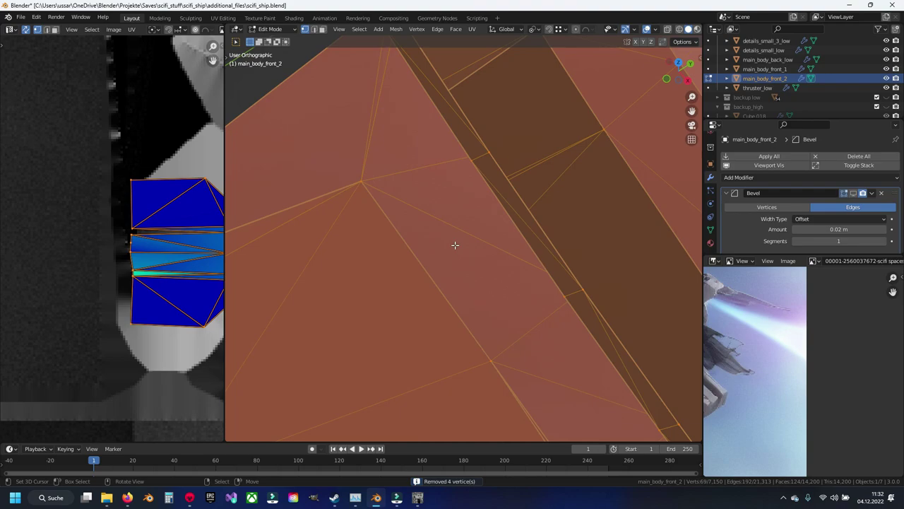
{"action": "key", "text": "m"}
{"action": "left_click", "coordinate": [455, 245]}
{"action": "key", "text": "alt+a"}
{"action": "scroll", "scroll_direction": "down", "scroll_amount": 3}
- Toggle the Bevel modifier's edit-mode display to inspect the bevelled edges
{"action": "left_click", "coordinate": [853, 193]}
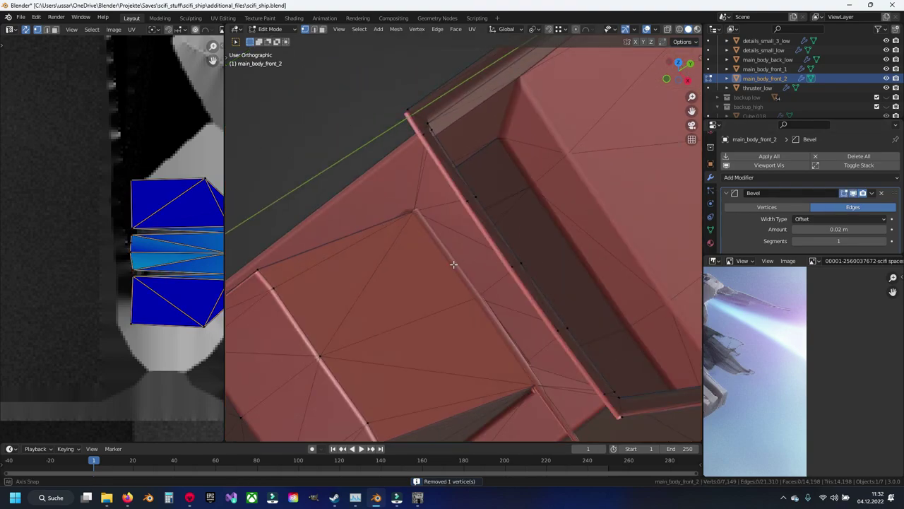
{"action": "left_click_drag", "start_coordinate": [453, 268], "coordinate": [424, 236]}
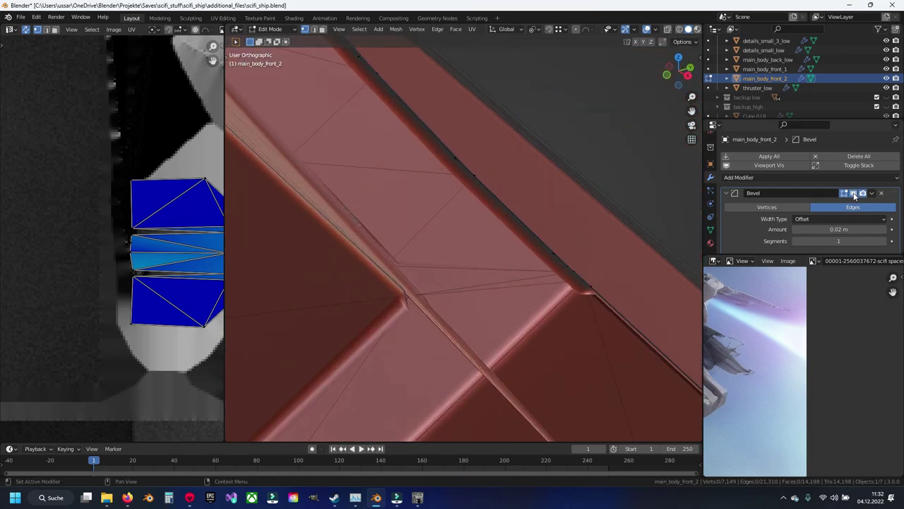
{"action": "left_click", "coordinate": [854, 193]}
{"action": "left_click_drag", "start_coordinate": [335, 317], "coordinate": [384, 267]}
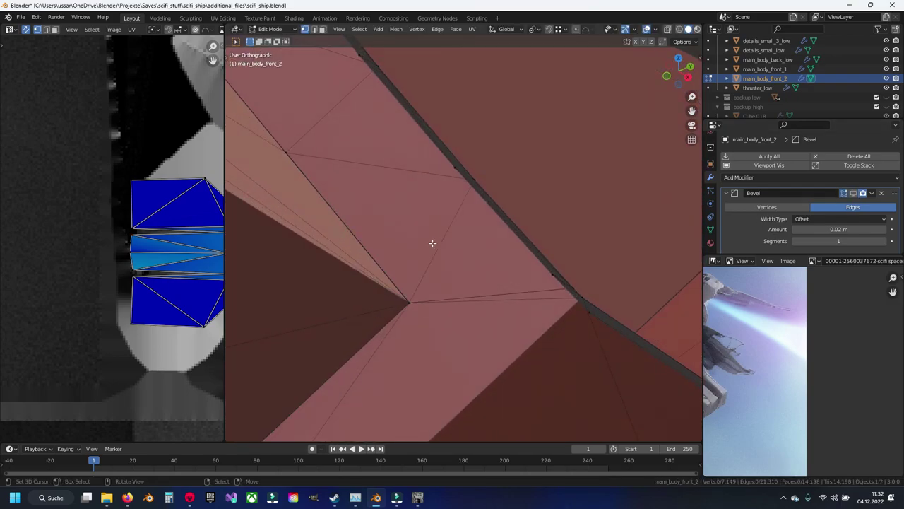
- Merge the whole mesh by distance once more, then deselect
{"action": "key", "text": "a"}
{"action": "key", "text": "m"}
{"action": "key", "text": "alt+a"}
- Re-enable the Bevel edit-mode display and save scifi_ship.blend
{"action": "left_click", "coordinate": [853, 194]}
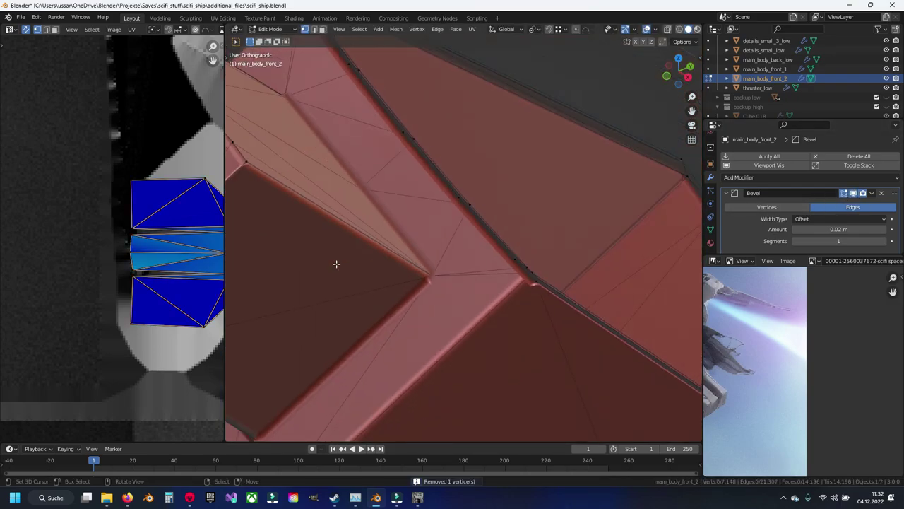
{"action": "scroll", "scroll_direction": "down", "scroll_amount": 3}
{"action": "left_click_drag", "start_coordinate": [339, 269], "coordinate": [399, 272]}
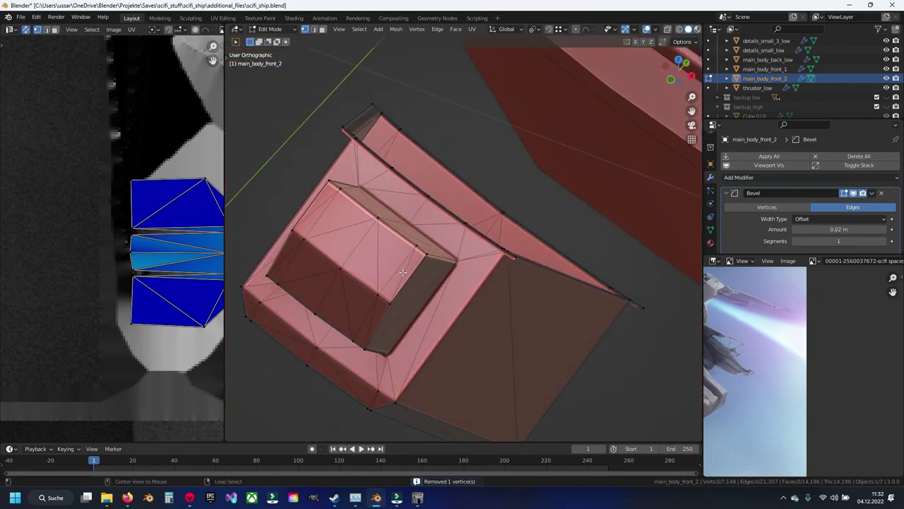
{"action": "scroll", "scroll_direction": "up", "scroll_amount": 3}
{"action": "key", "text": "ctrl+s"}
{"action": "scroll", "scroll_direction": "up", "scroll_amount": 3}
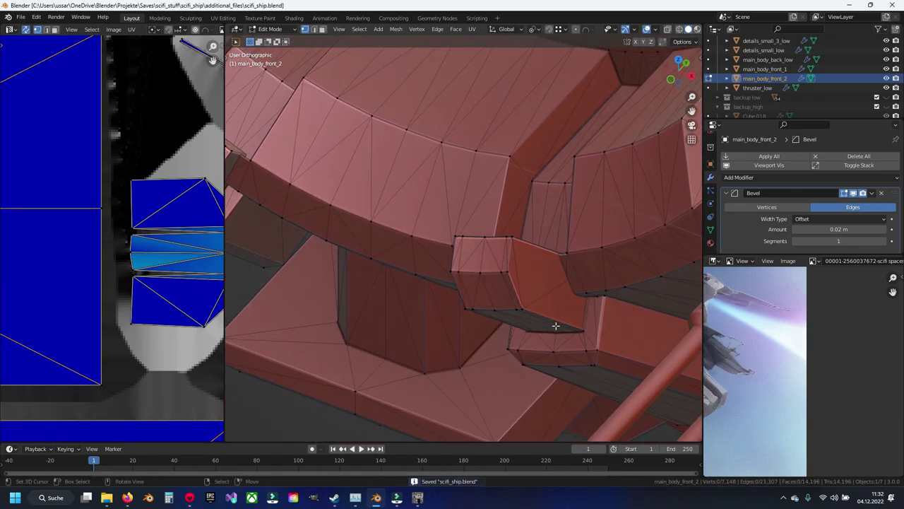
- Select both small blocks as linked, invert the selection and hide everything else
{"action": "left_click", "coordinate": [558, 300]}
{"action": "left_click", "coordinate": [599, 339]}
{"action": "key", "text": "ctrl+l"}
{"action": "key", "text": "ctrl+i"}
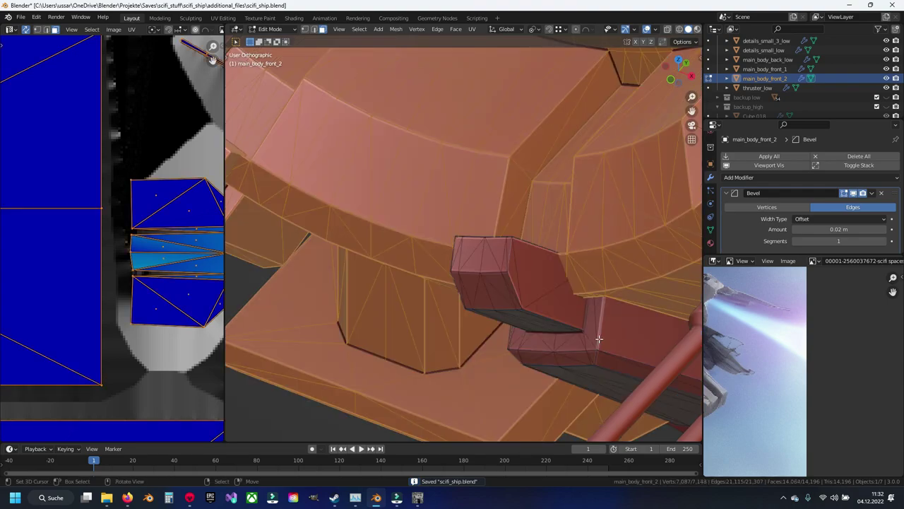
{"action": "key", "text": "h"}
{"action": "left_click", "coordinate": [594, 260]}
{"action": "left_click_drag", "start_coordinate": [593, 260], "coordinate": [558, 265]}
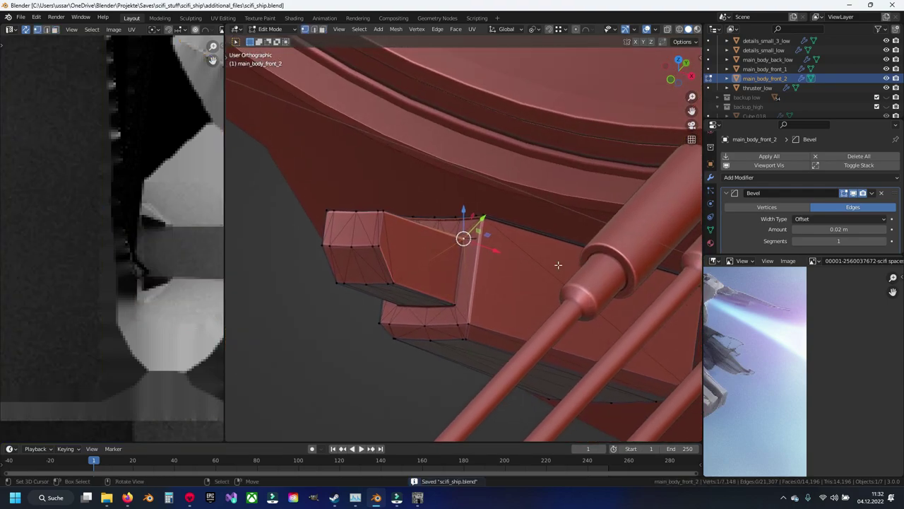
- Zoom to a stray vertex, move it onto its block corner, and toggle the bevel preview
{"action": "key", "text": "KP_Decimal"}
{"action": "key", "text": "g"}
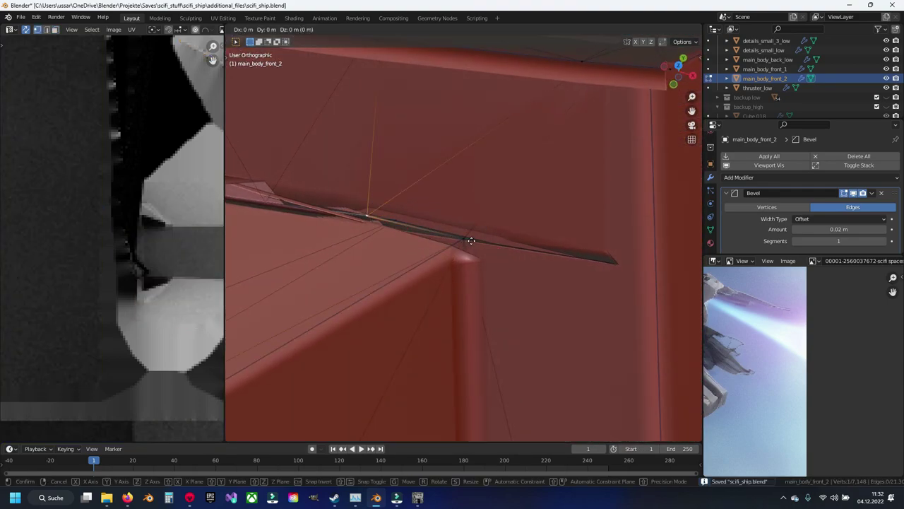
{"action": "left_click", "coordinate": [470, 240]}
{"action": "left_click_drag", "start_coordinate": [467, 240], "coordinate": [342, 218]}
{"action": "left_click", "coordinate": [853, 193]}
- Snap the remaining stray vertices on the first block onto their corners
{"action": "key", "text": "g"}
{"action": "left_click", "coordinate": [296, 215]}
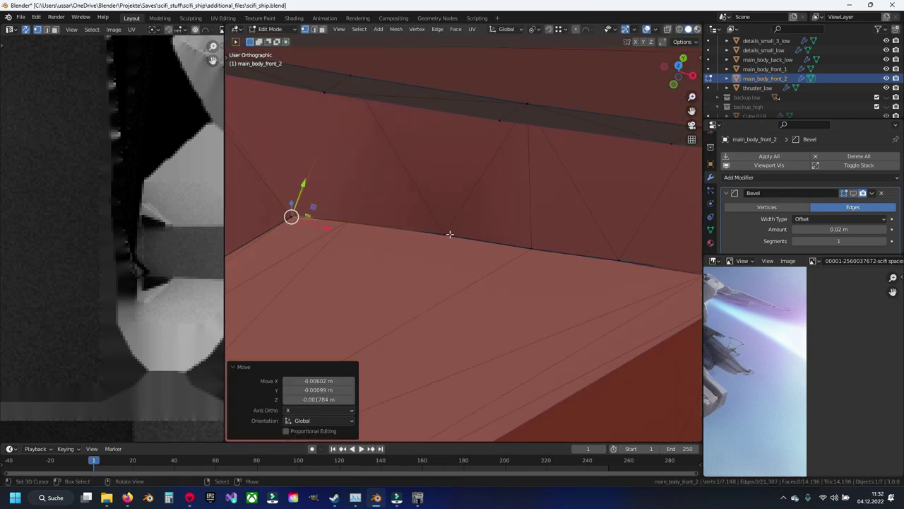
{"action": "key", "text": "g"}
{"action": "left_click", "coordinate": [340, 224]}
{"action": "key", "text": "g"}
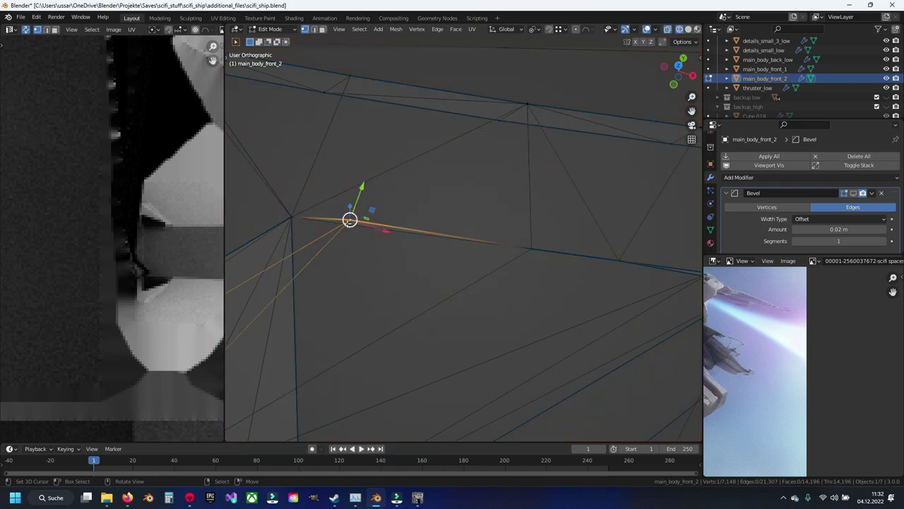
{"action": "left_click", "coordinate": [534, 261]}
{"action": "left_click_drag", "start_coordinate": [534, 261], "coordinate": [481, 263]}
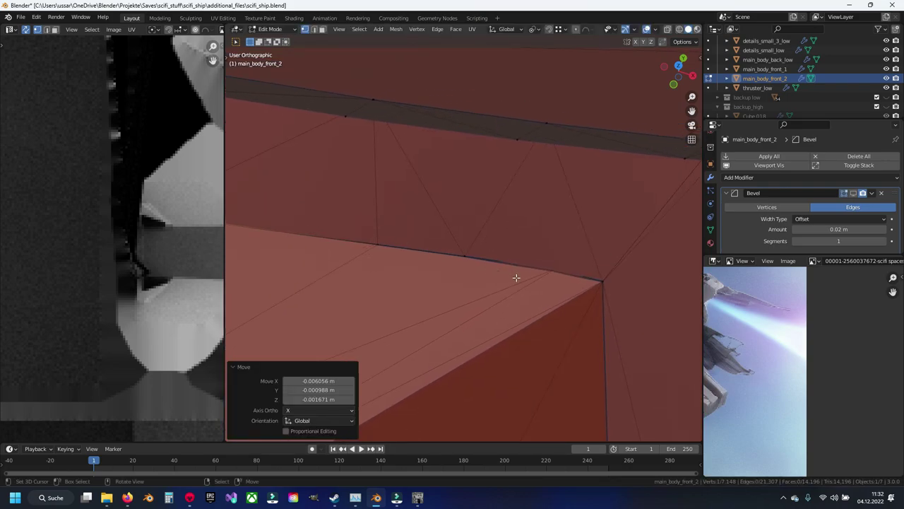
{"action": "left_click", "coordinate": [554, 269]}
{"action": "key", "text": "g"}
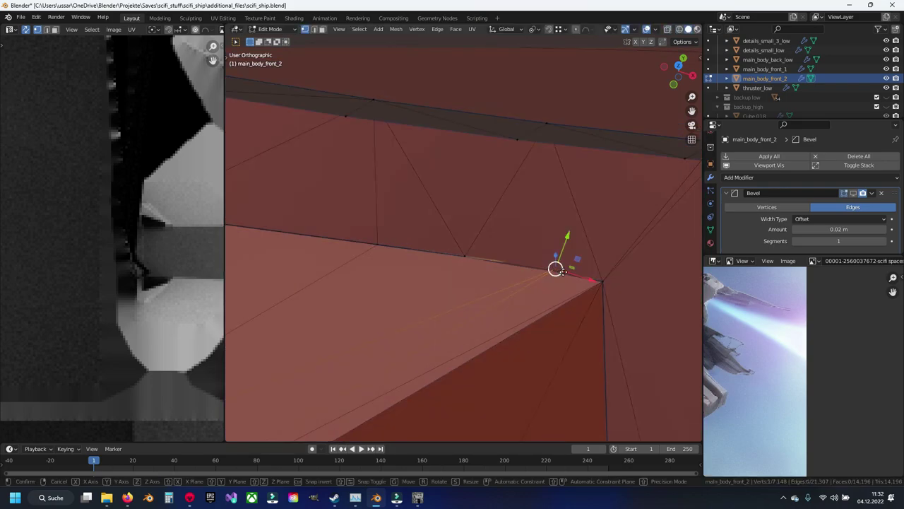
{"action": "left_click", "coordinate": [601, 278]}
{"action": "left_click_drag", "start_coordinate": [601, 278], "coordinate": [517, 259]}
- Merge the overlapping vertices by distance and show the bevel result in edit mode
{"action": "key", "text": "ctrl+z"}
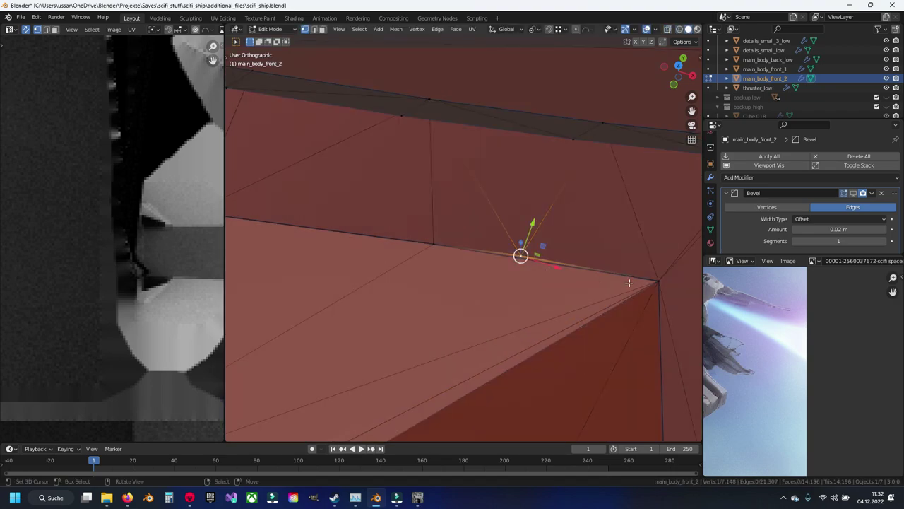
{"action": "key", "text": "ctrl+z"}
{"action": "key", "text": "ctrl+z"}
{"action": "key", "text": "ctrl+z"}
{"action": "scroll", "scroll_direction": "down", "scroll_amount": 3}
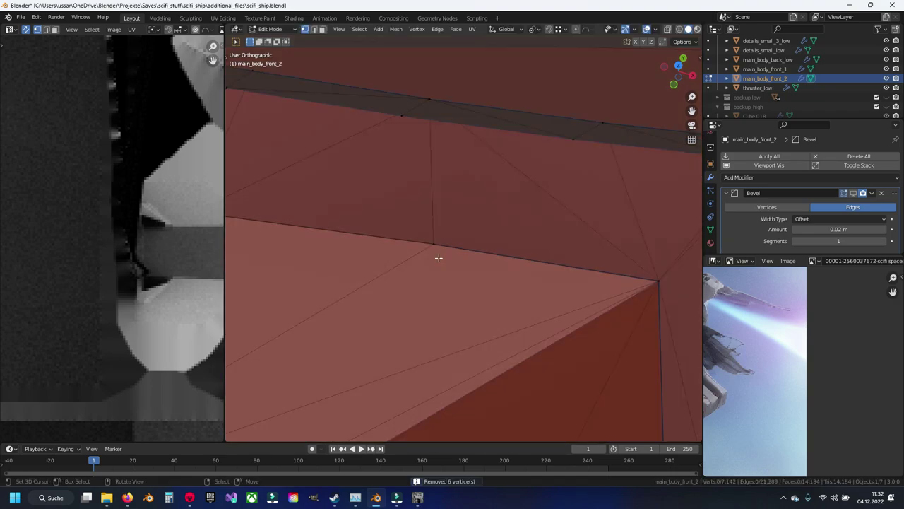
{"action": "key", "text": "m"}
{"action": "left_click", "coordinate": [440, 258]}
{"action": "key", "text": "alt+a"}
{"action": "left_click", "coordinate": [859, 197]}
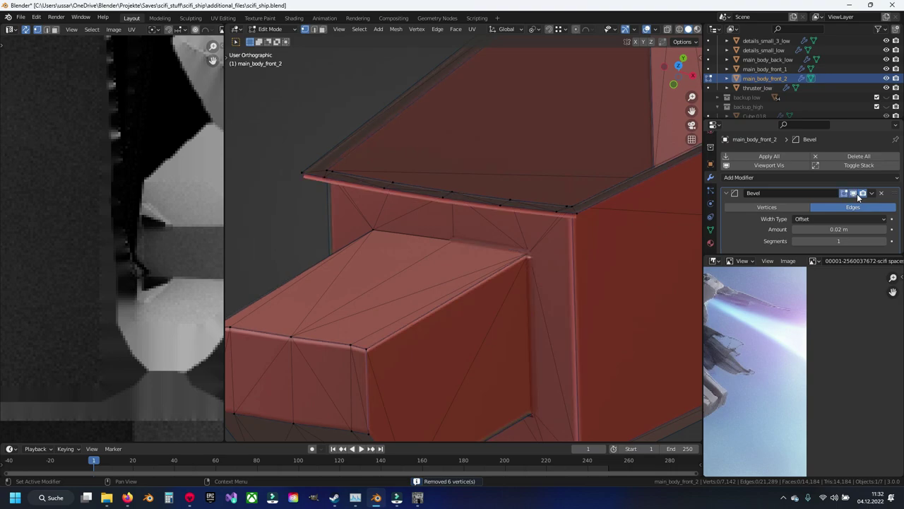
- Check the vertex bevel weight and crease in the sidebar, then save scifi_ship.blend
{"action": "key", "text": "n"}
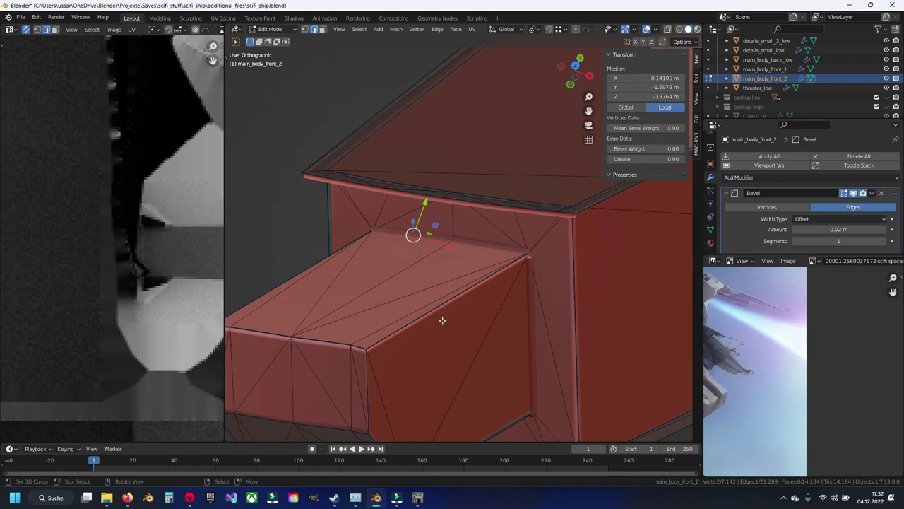
{"action": "key", "text": "n"}
{"action": "left_click_drag", "start_coordinate": [492, 220], "coordinate": [379, 238]}
{"action": "key", "text": "a"}
{"action": "scroll", "scroll_direction": "down", "scroll_amount": 3}
{"action": "scroll", "scroll_direction": "up", "scroll_amount": 3}
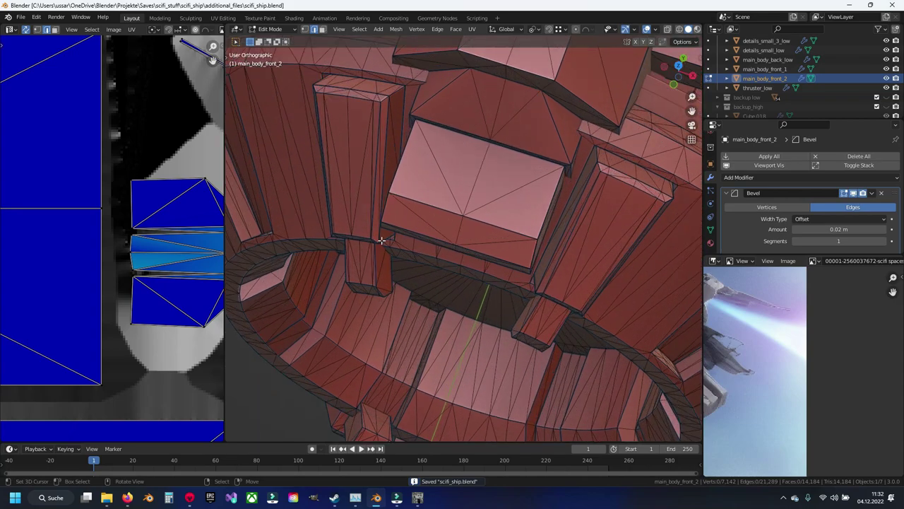
{"action": "key", "text": "ctrl+s"}
- Isolate the two blocks by hiding everything else, switching to vertex selection
{"action": "left_click", "coordinate": [365, 190]}
{"action": "left_click", "coordinate": [571, 257]}
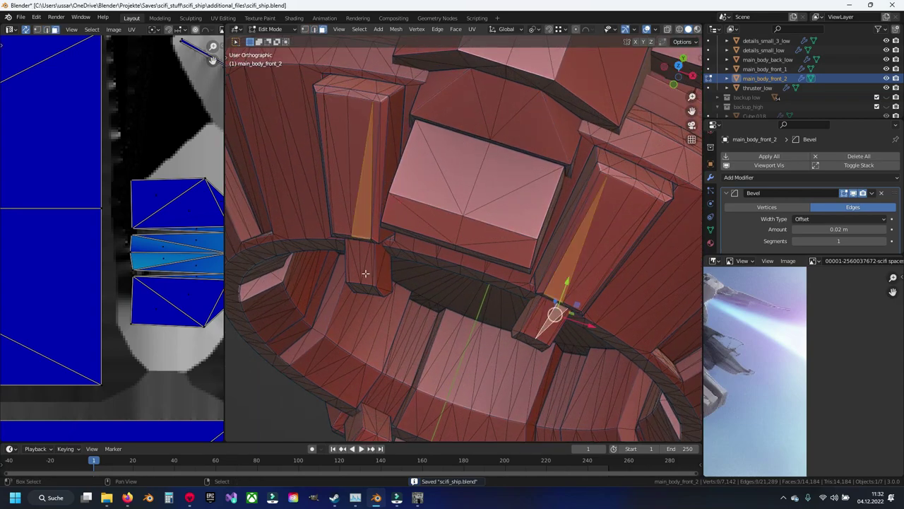
{"action": "key", "text": "ctrl+i"}
{"action": "key", "text": "h"}
{"action": "left_click_drag", "start_coordinate": [359, 268], "coordinate": [456, 214]}
{"action": "scroll", "scroll_direction": "up", "scroll_amount": 3}
{"action": "key", "text": "1"}
{"action": "scroll", "scroll_direction": "up", "scroll_amount": 3}
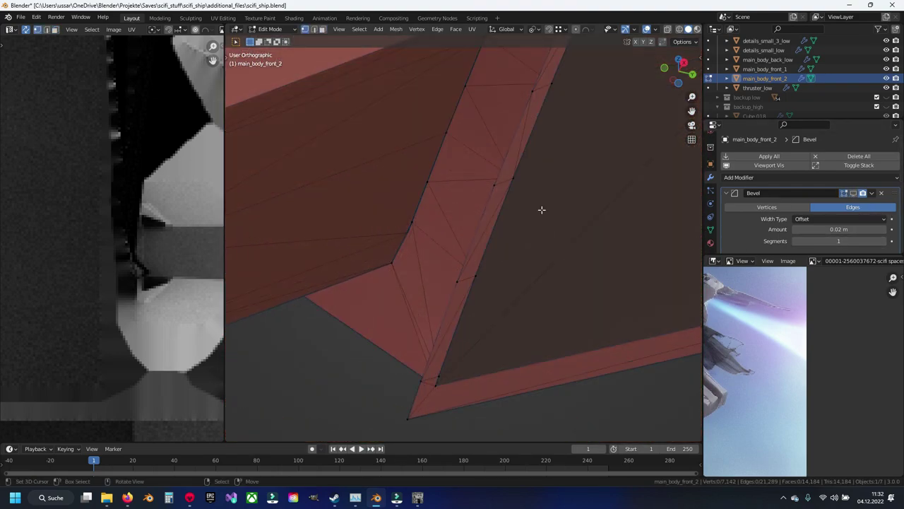
{"action": "left_click_drag", "start_coordinate": [541, 208], "coordinate": [416, 258]}
- Move a stray vertex on the red strip up onto its corner
{"action": "left_click", "coordinate": [403, 224]}
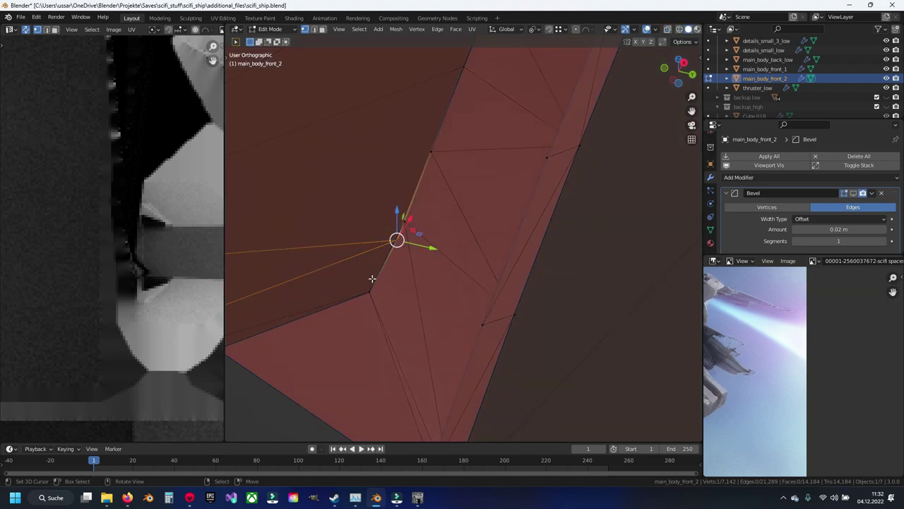
{"action": "key", "text": "g"}
{"action": "right_click", "coordinate": [401, 225]}
{"action": "left_click_drag", "start_coordinate": [401, 225], "coordinate": [369, 293]}
{"action": "left_click_drag", "start_coordinate": [369, 292], "coordinate": [467, 187]}
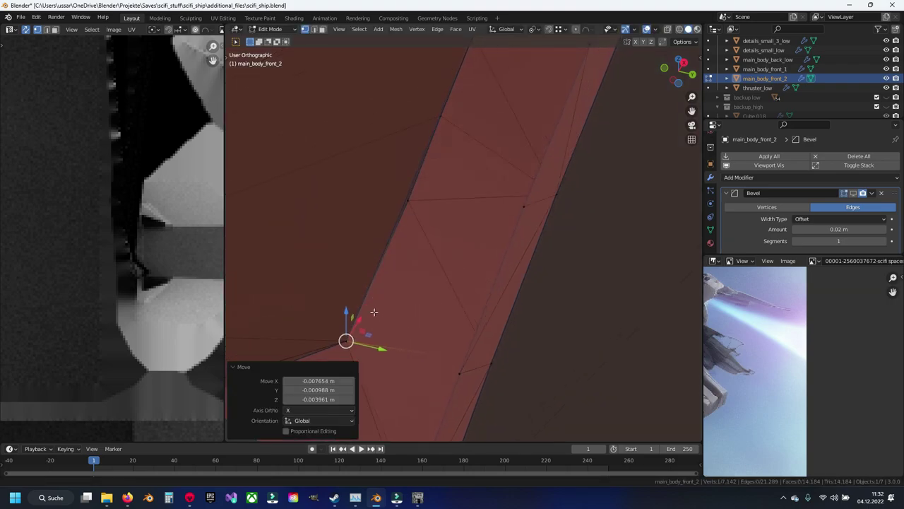
{"action": "key", "text": "g"}
{"action": "right_click", "coordinate": [464, 188]}
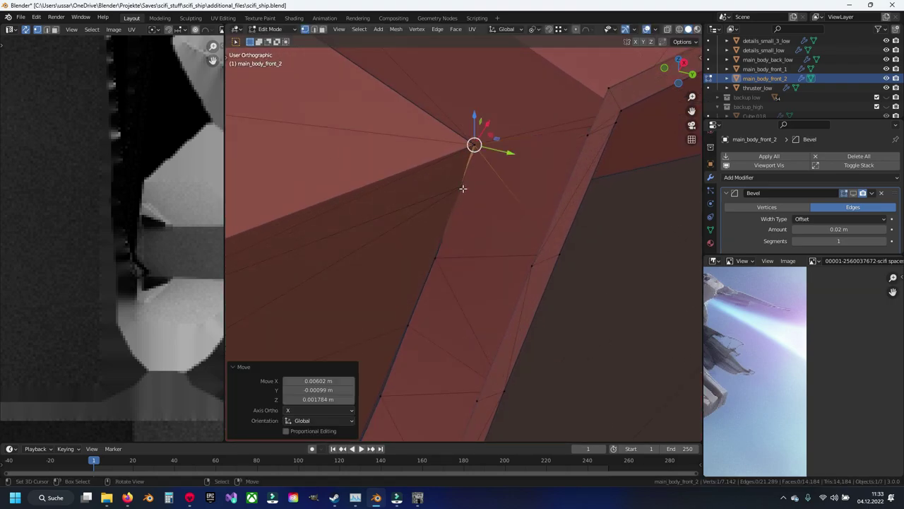
{"action": "key", "text": "g"}
{"action": "left_click", "coordinate": [466, 157]}
- Snap the next stray strip vertex onto the corner
{"action": "left_click", "coordinate": [431, 261]}
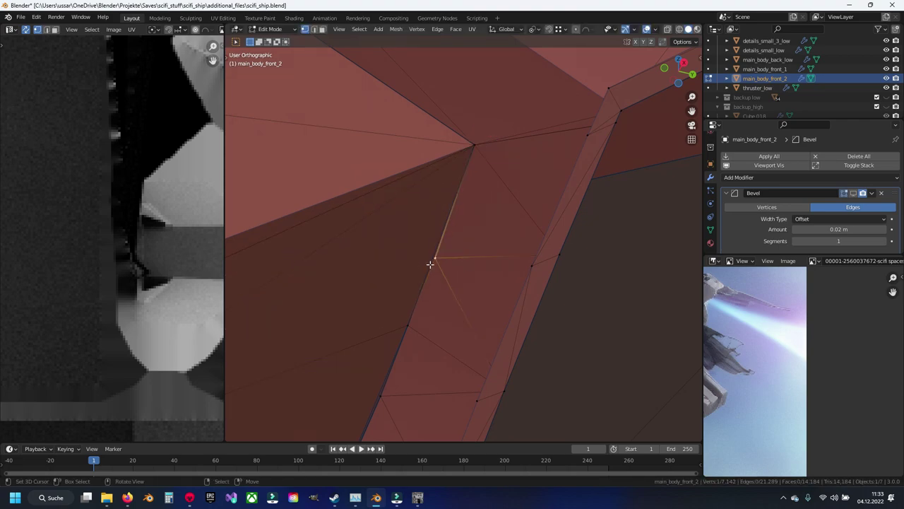
{"action": "key", "text": "g"}
{"action": "left_click", "coordinate": [471, 143]}
{"action": "left_click_drag", "start_coordinate": [471, 142], "coordinate": [405, 316]}
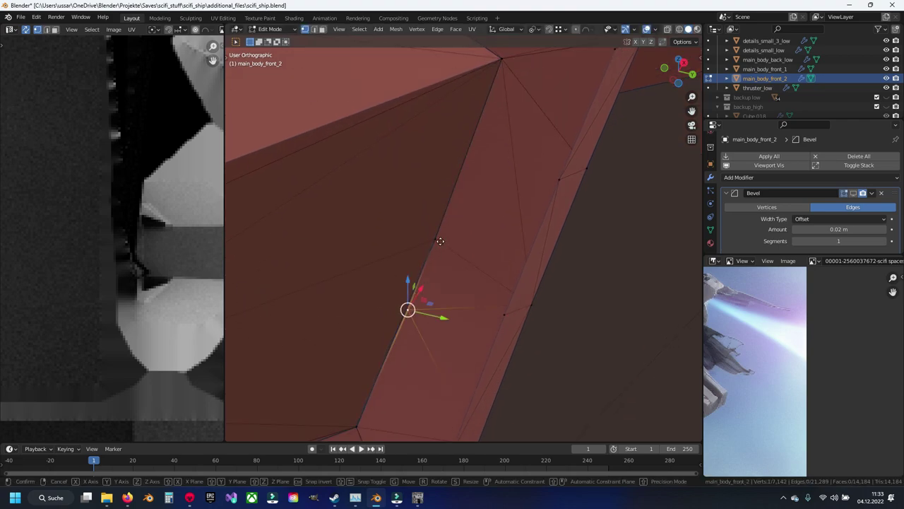
{"action": "key", "text": "g"}
{"action": "left_click", "coordinate": [430, 295]}
{"action": "scroll", "scroll_direction": "down", "scroll_amount": 3}
- Merge the strip's duplicate vertices by distance, show the bevel result, and save
{"action": "key", "text": "a"}
{"action": "key", "text": "m"}
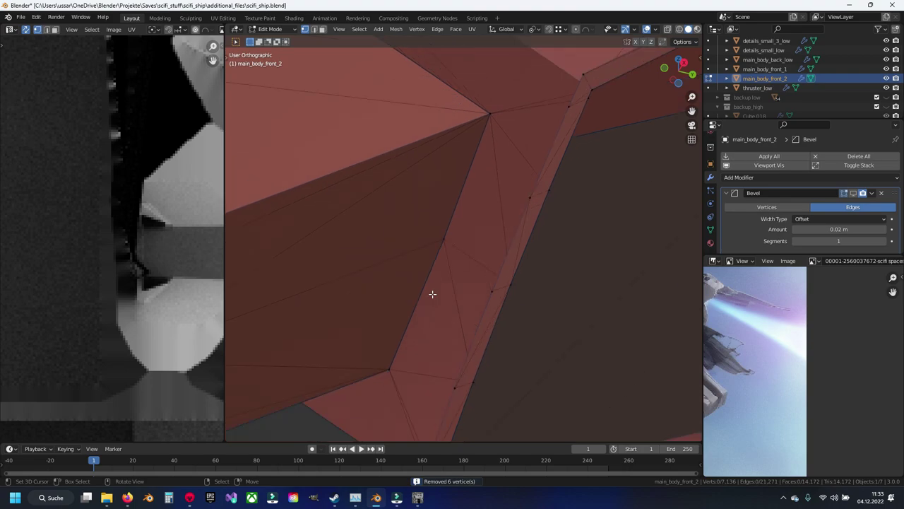
{"action": "scroll", "scroll_direction": "down", "scroll_amount": 3}
{"action": "left_click", "coordinate": [854, 194]}
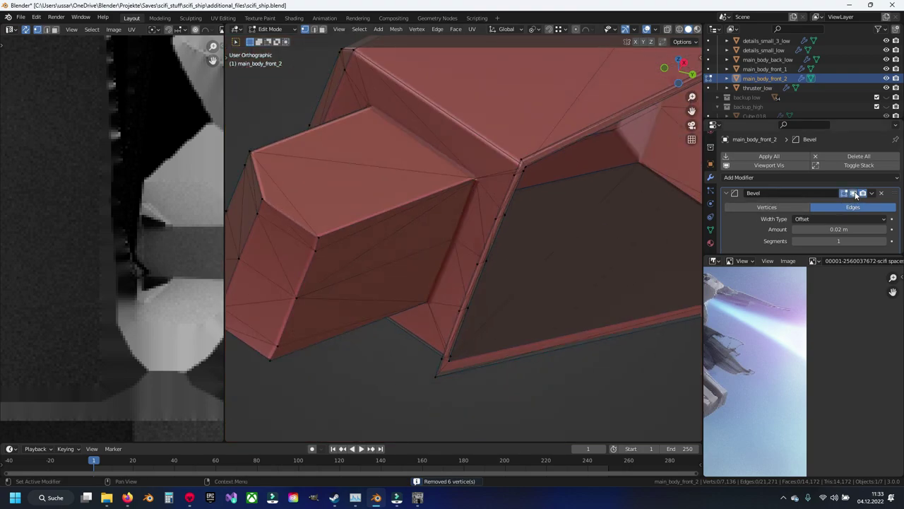
{"action": "scroll", "scroll_direction": "down", "scroll_amount": 3}
{"action": "scroll", "scroll_direction": "down", "scroll_amount": 3}
{"action": "scroll", "scroll_direction": "down", "scroll_amount": 3}
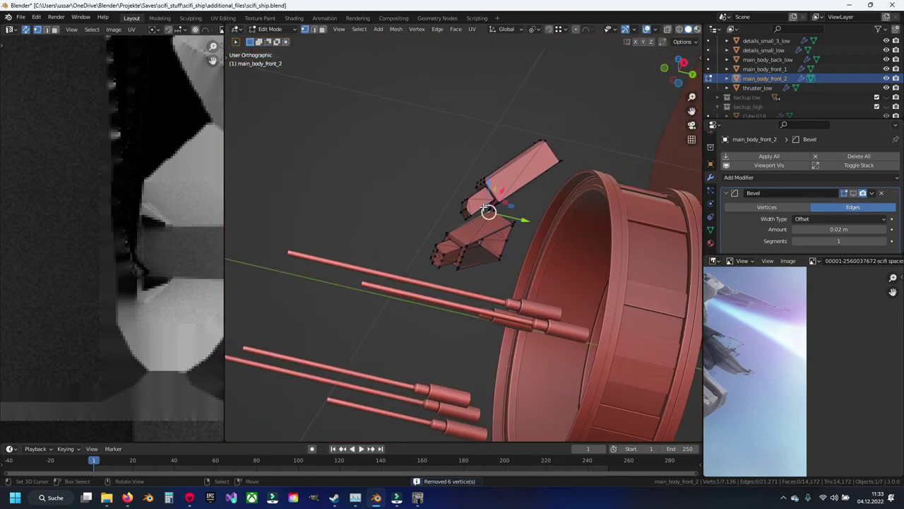
{"action": "left_click", "coordinate": [472, 207]}
{"action": "key", "text": "ctrl+s"}
- Select a corner vertex of the block part with see-through off and move it into place
{"action": "left_click_drag", "start_coordinate": [476, 193], "coordinate": [476, 170]}
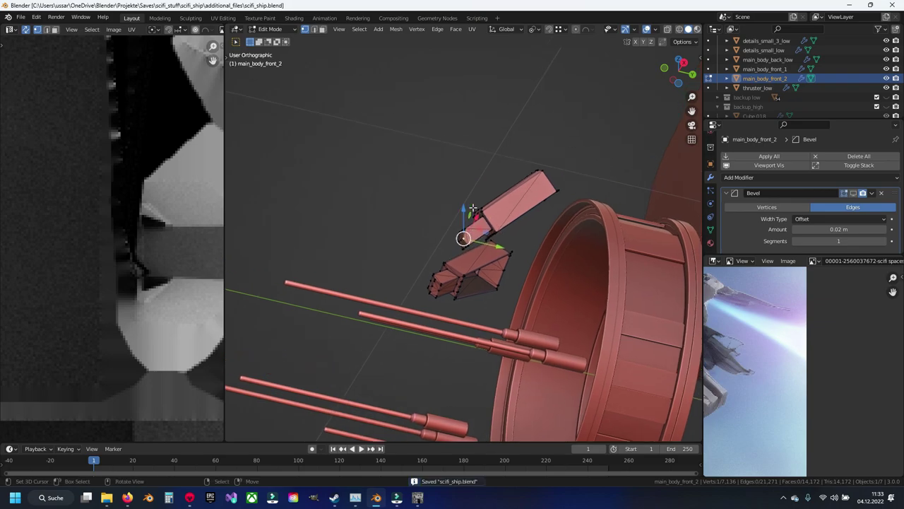
{"action": "scroll", "scroll_direction": "up", "scroll_amount": 3}
{"action": "scroll", "scroll_direction": "up", "scroll_amount": 3}
{"action": "scroll", "scroll_direction": "up", "scroll_amount": 3}
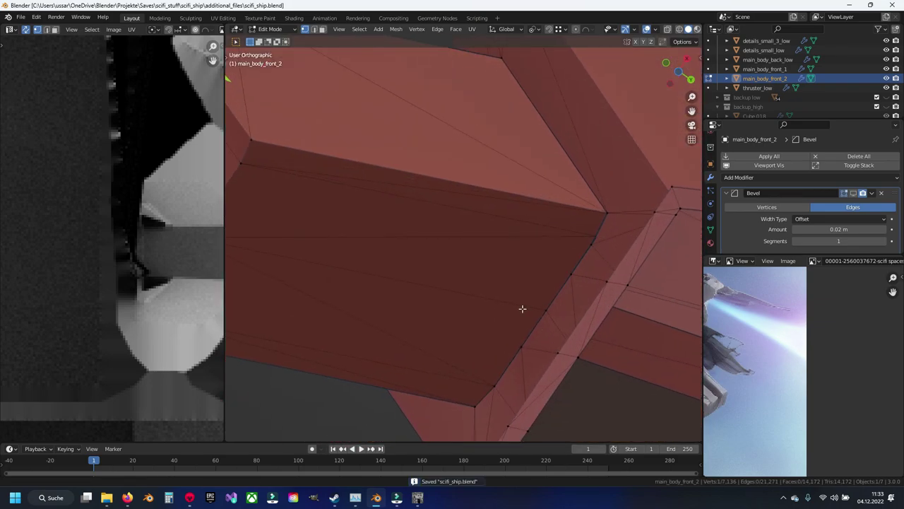
{"action": "scroll", "scroll_direction": "up", "scroll_amount": 3}
{"action": "scroll", "scroll_direction": "up", "scroll_amount": 3}
{"action": "left_click", "coordinate": [528, 129]}
{"action": "key", "text": "alt+z"}
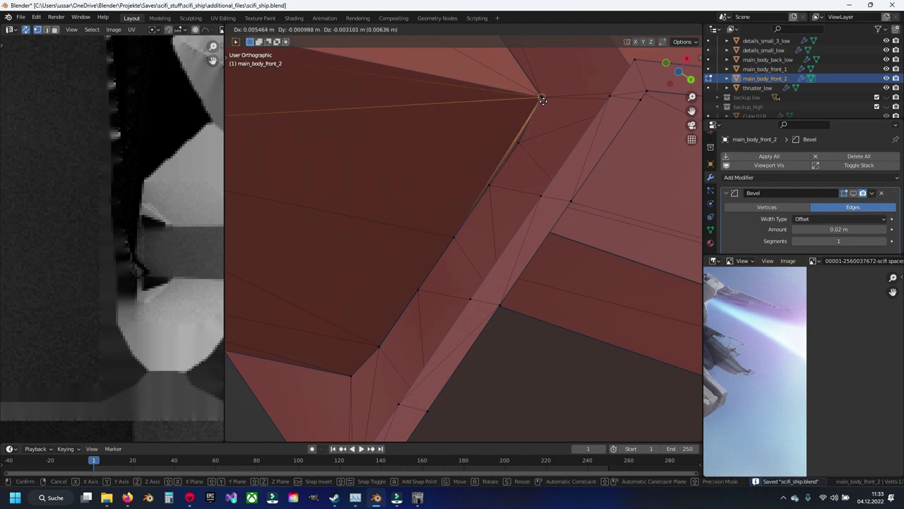
{"action": "key", "text": "g"}
{"action": "left_click", "coordinate": [544, 96]}
- Snap the remaining block vertices onto the neighbouring corner
{"action": "key", "text": "g"}
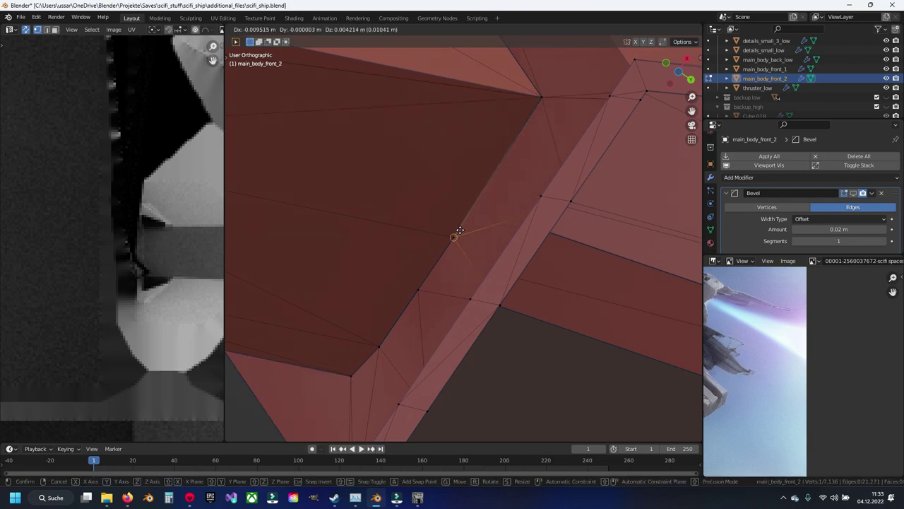
{"action": "left_click", "coordinate": [454, 236]}
{"action": "key", "text": "g"}
{"action": "left_click", "coordinate": [497, 206]}
{"action": "key", "text": "ctrl+z"}
{"action": "key", "text": "shift+z"}
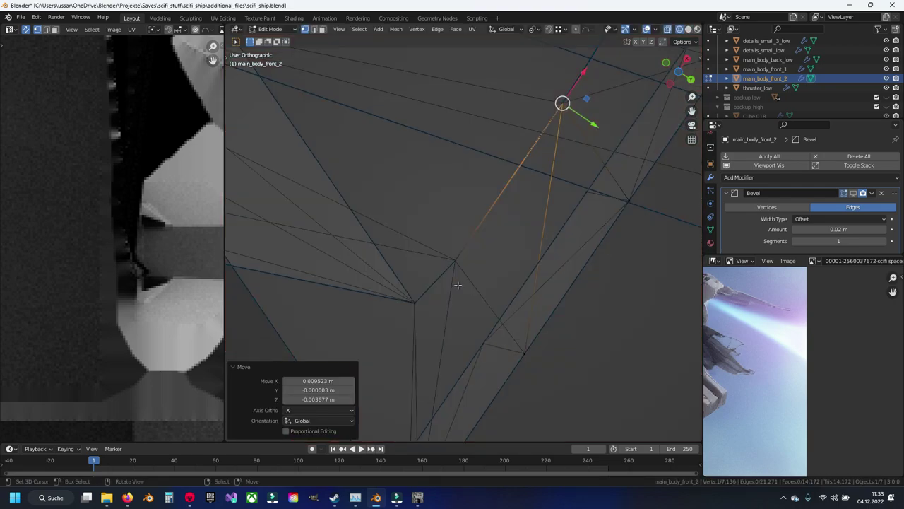
{"action": "key", "text": "g"}
{"action": "left_click", "coordinate": [413, 300]}
{"action": "key", "text": "shift+z"}
{"action": "key", "text": "g"}
{"action": "left_click", "coordinate": [413, 300]}
{"action": "key", "text": "alt+a"}
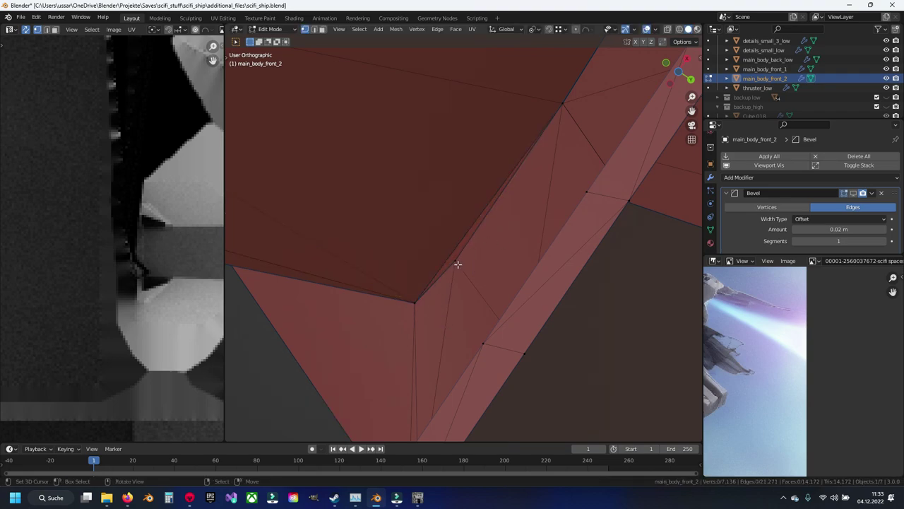
- Merge all overlapping block vertices by distance and re-save scifi_ship.blend
{"action": "key", "text": "g"}
{"action": "left_click", "coordinate": [416, 299]}
{"action": "key", "text": "alt+a"}
{"action": "key", "text": "a"}
{"action": "key", "text": "m"}
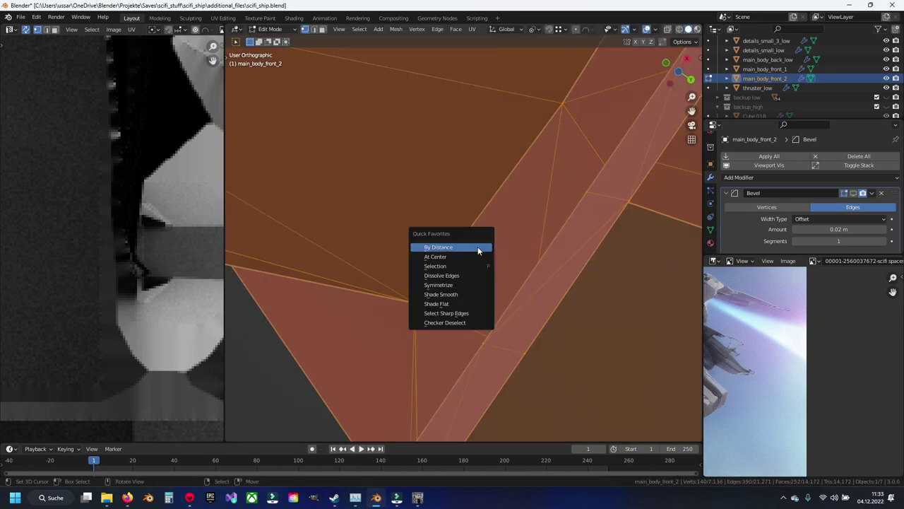
{"action": "left_click", "coordinate": [477, 247]}
{"action": "key", "text": "alt+a"}
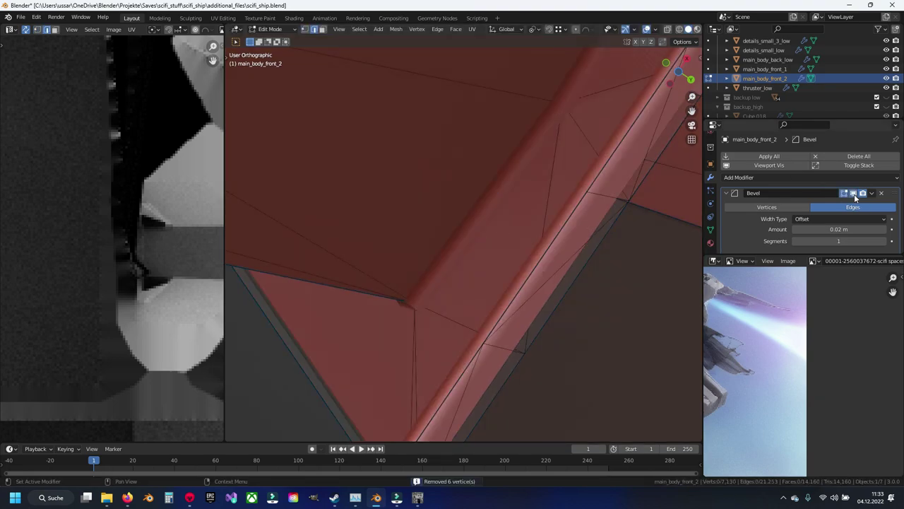
{"action": "scroll", "scroll_direction": "down", "scroll_amount": 3}
{"action": "key", "text": "ctrl+s"}
- Zoom out to the whole ship and return to Object Mode
{"action": "left_click_drag", "start_coordinate": [452, 233], "coordinate": [489, 217]}
{"action": "scroll", "scroll_direction": "down", "scroll_amount": 3}
{"action": "key", "text": "Tab"}
{"action": "scroll", "scroll_direction": "down", "scroll_amount": 3}
{"action": "key", "text": "a"}
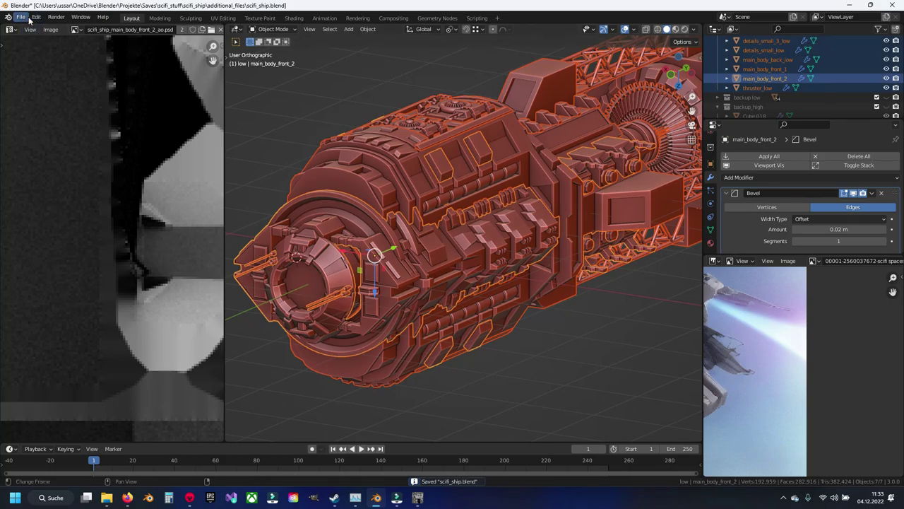
{"action": "left_click", "coordinate": [29, 18]}
{"action": "mouse_move", "coordinate": [35, 154]}
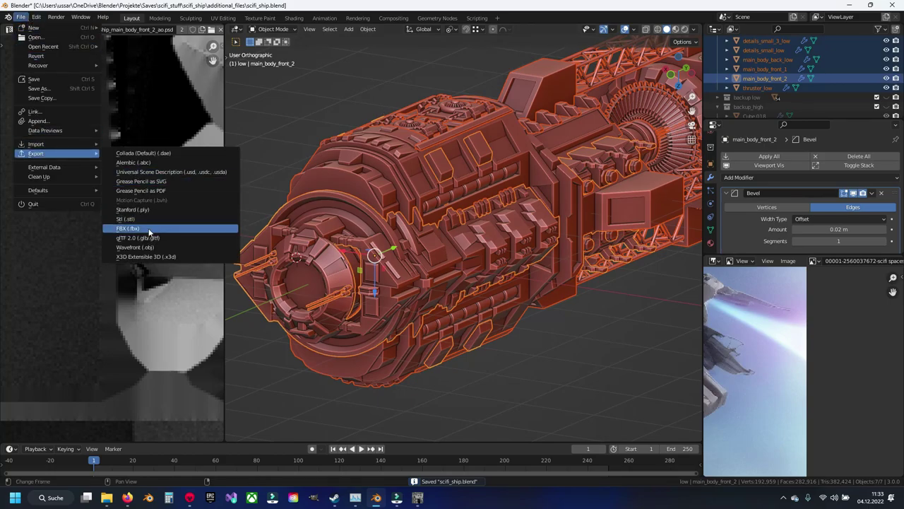
{"action": "left_click", "coordinate": [149, 229]}
{"action": "left_click", "coordinate": [361, 182]}
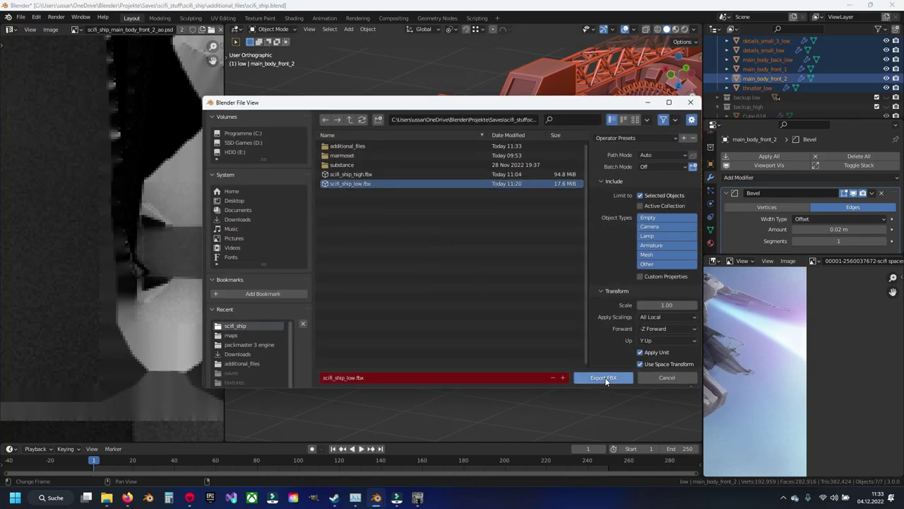
{"action": "left_click", "coordinate": [604, 378]}
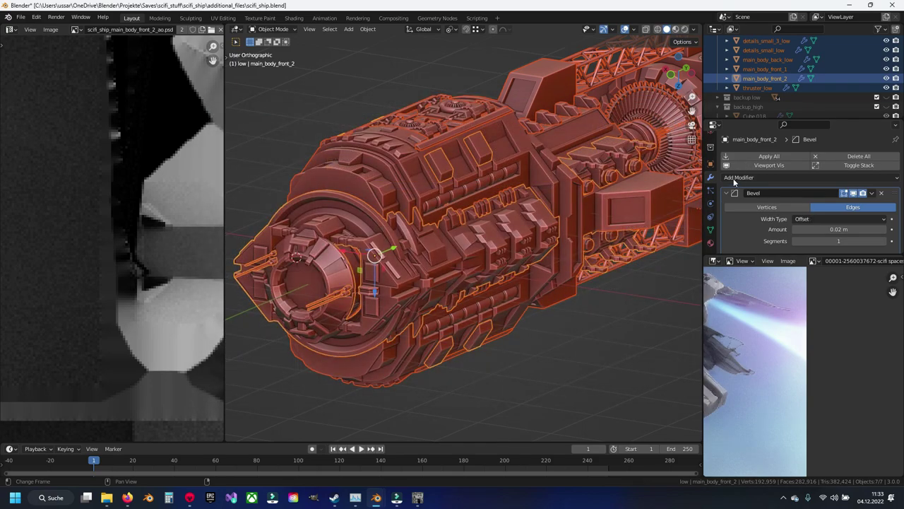
{"action": "left_click", "coordinate": [731, 177]}
- In Marmoset Toolbag, close the texture painting panel and open Paint Skew for the main_body_front_2 texture set
{"action": "left_click", "coordinate": [189, 497]}
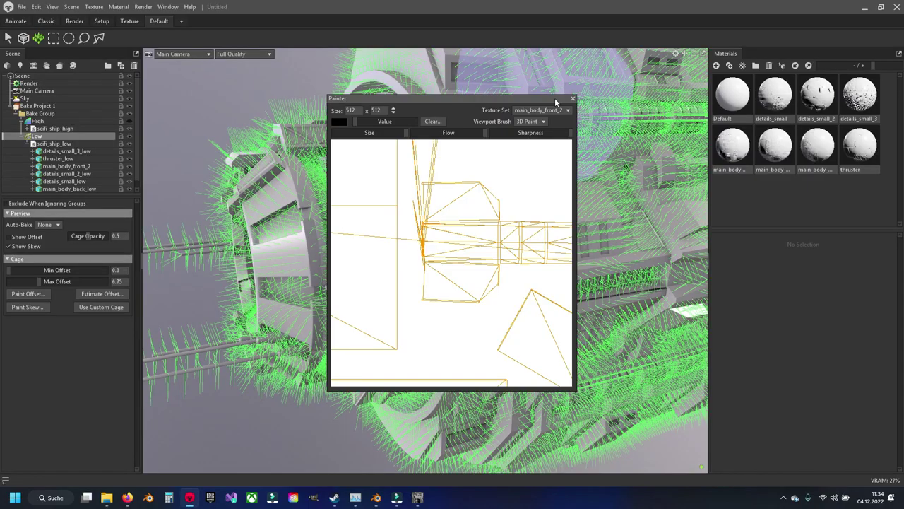
{"action": "left_click", "coordinate": [573, 99]}
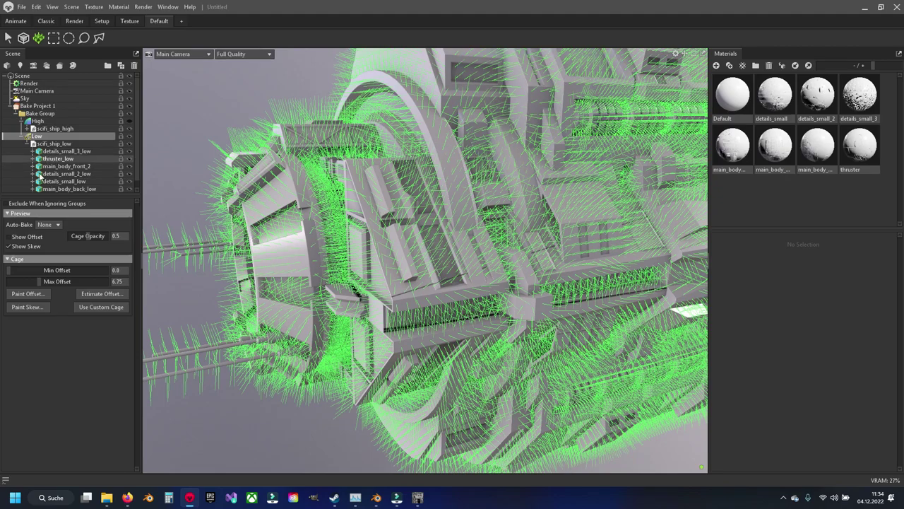
{"action": "left_click_drag", "start_coordinate": [306, 268], "coordinate": [343, 260]}
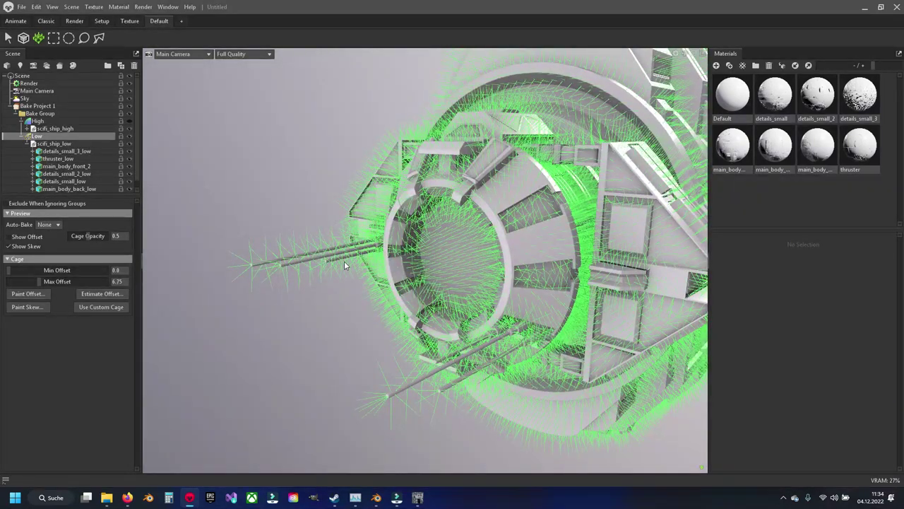
{"action": "left_click", "coordinate": [28, 308]}
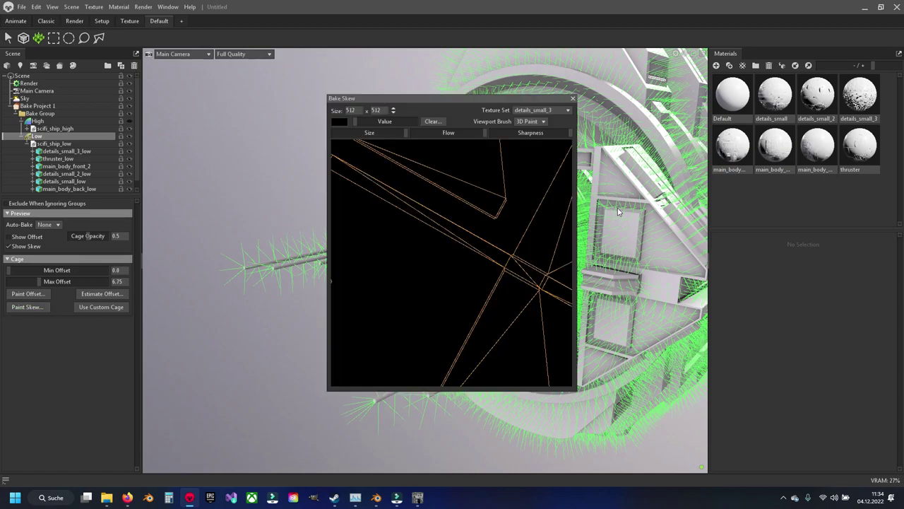
{"action": "left_click", "coordinate": [565, 111]}
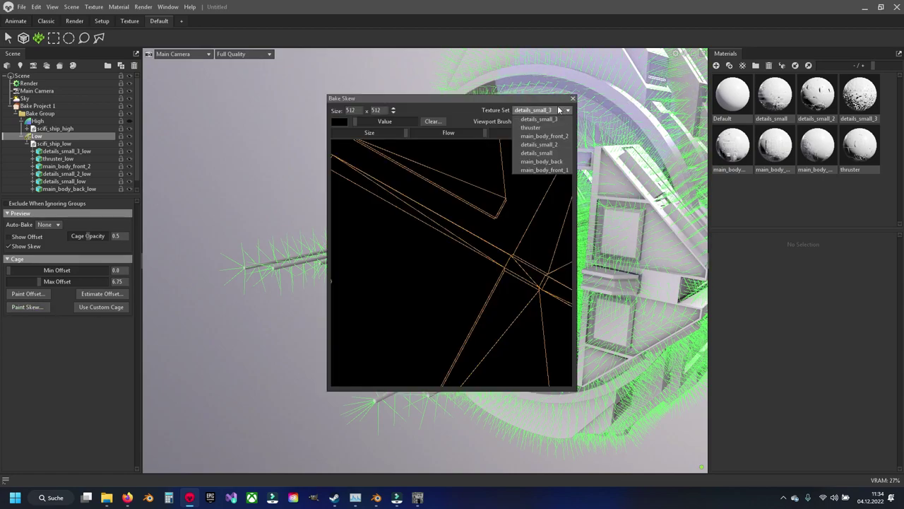
{"action": "left_click", "coordinate": [554, 137]}
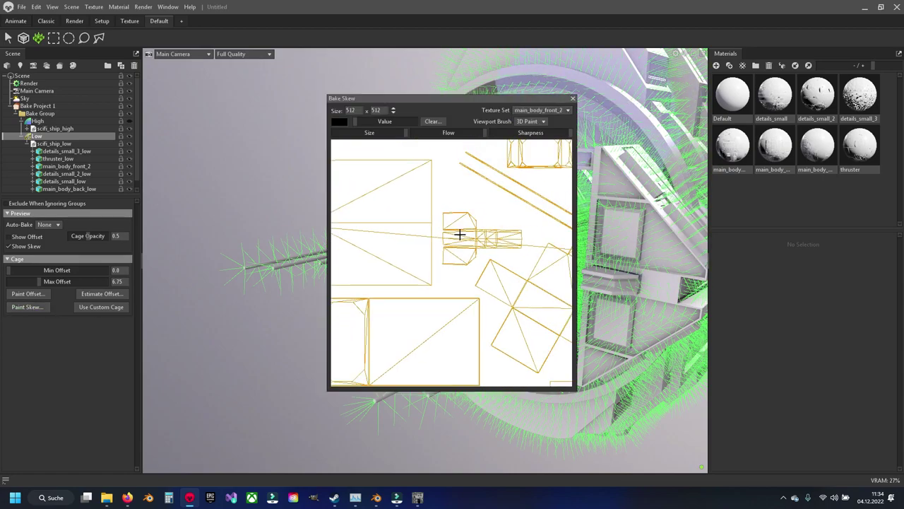
- Zoom through the main_body_front_2 UV layout preview, then return to Blender
{"action": "scroll", "scroll_direction": "down", "scroll_amount": 3}
{"action": "scroll", "scroll_direction": "down", "scroll_amount": 3}
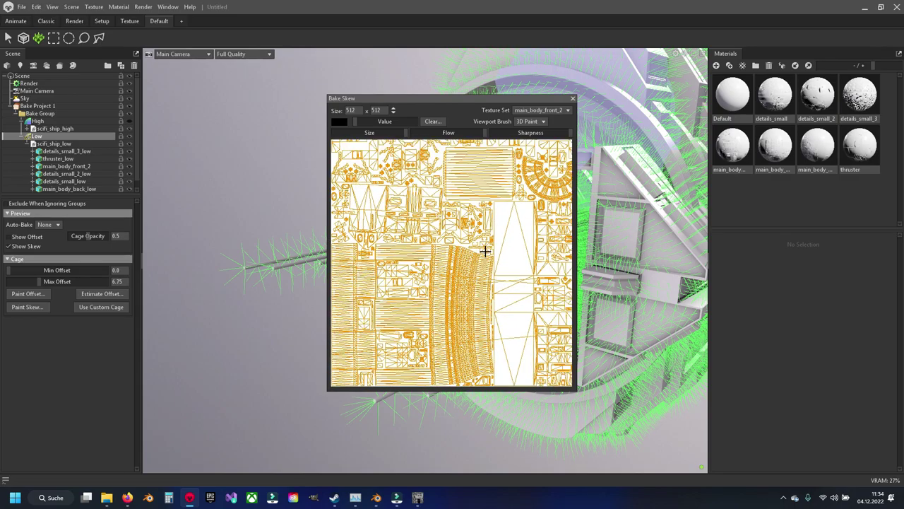
{"action": "scroll", "scroll_direction": "down", "scroll_amount": 3}
{"action": "scroll", "scroll_direction": "down", "scroll_amount": 3}
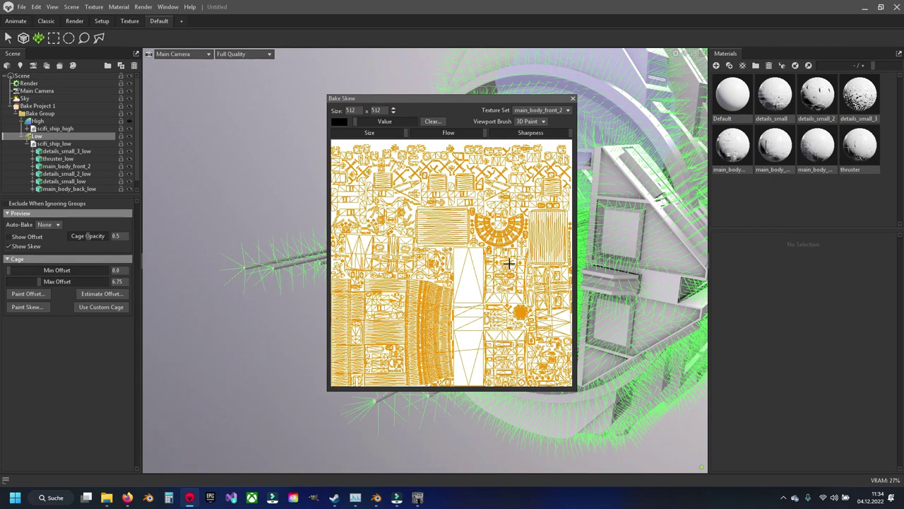
{"action": "scroll", "scroll_direction": "up", "scroll_amount": 3}
{"action": "scroll", "scroll_direction": "up", "scroll_amount": 3}
{"action": "scroll", "scroll_direction": "up", "scroll_amount": 3}
{"action": "scroll", "scroll_direction": "up", "scroll_amount": 3}
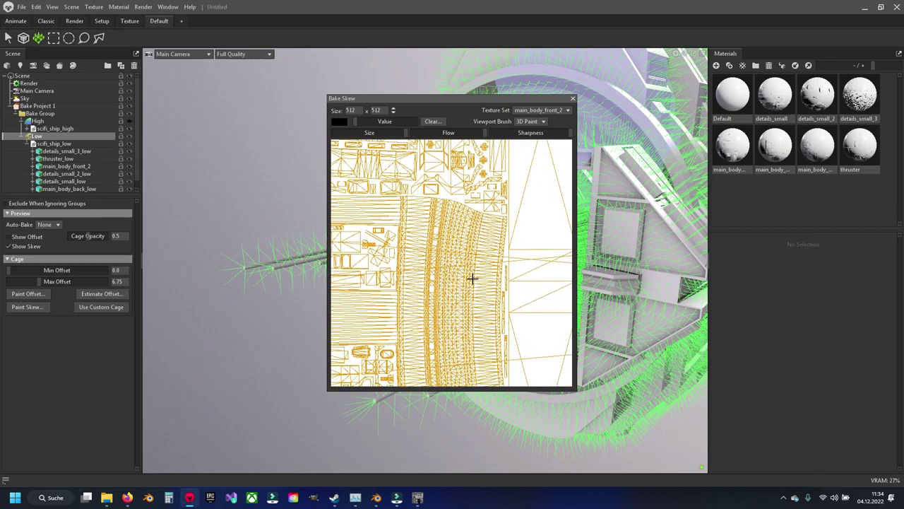
{"action": "scroll", "scroll_direction": "up", "scroll_amount": 3}
{"action": "scroll", "scroll_direction": "down", "scroll_amount": 3}
{"action": "scroll", "scroll_direction": "up", "scroll_amount": 3}
{"action": "scroll", "scroll_direction": "up", "scroll_amount": 3}
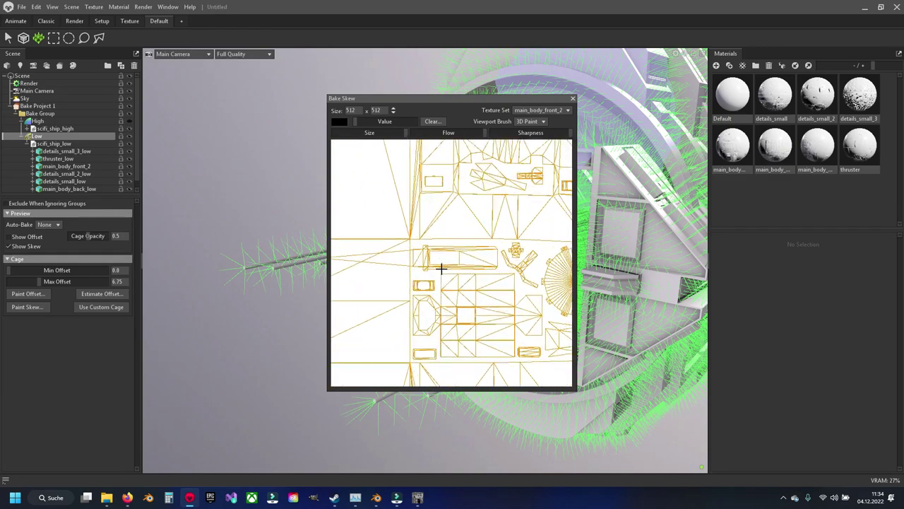
{"action": "scroll", "scroll_direction": "up", "scroll_amount": 3}
{"action": "scroll", "scroll_direction": "up", "scroll_amount": 3}
{"action": "scroll", "scroll_direction": "up", "scroll_amount": 3}
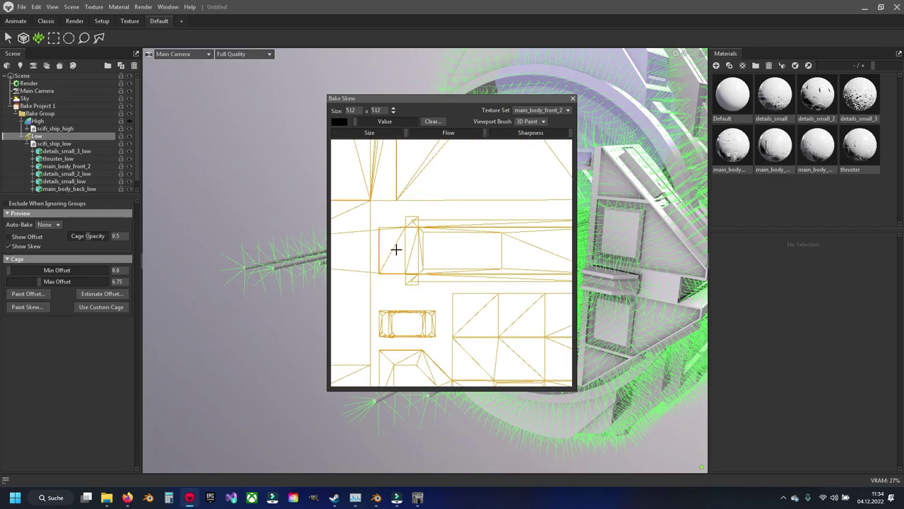
{"action": "left_click", "coordinate": [375, 499]}
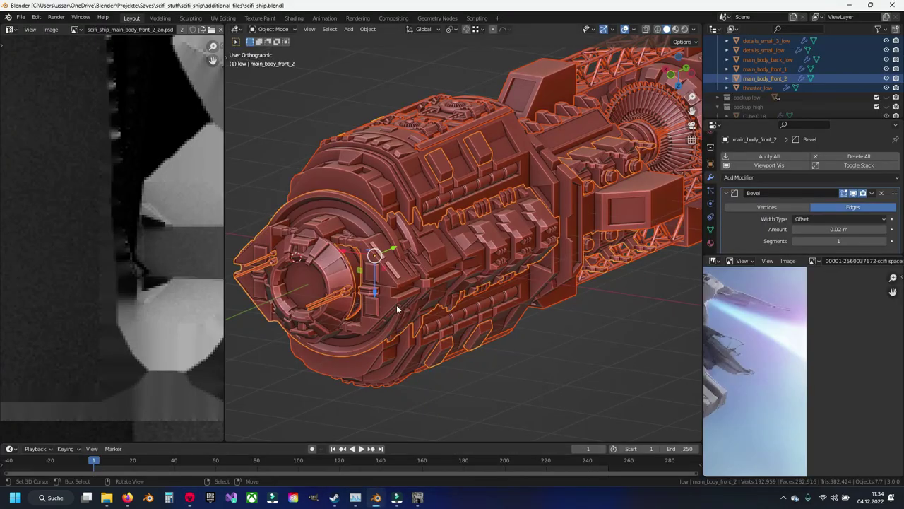
- Check the mesh UVs in Edit Mode, then reselect main_body_front_2 in the outliner
{"action": "key", "text": "Tab"}
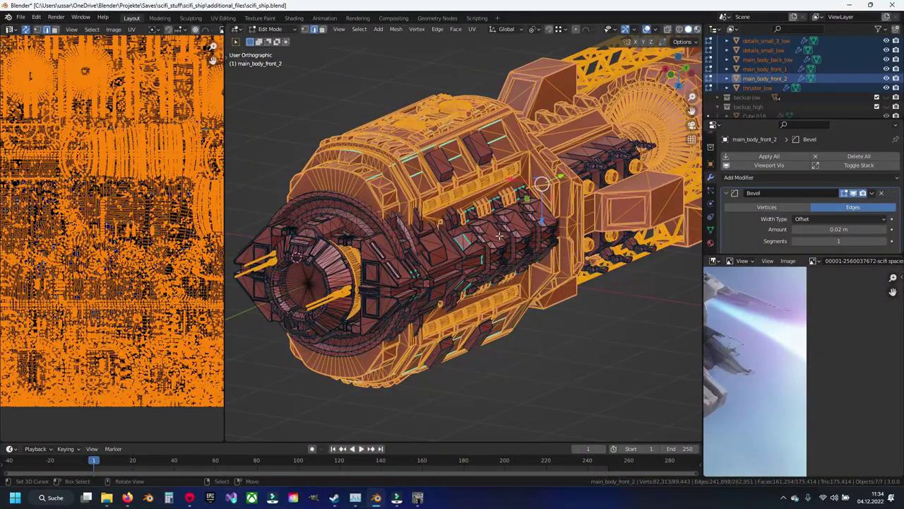
{"action": "key", "text": "Tab"}
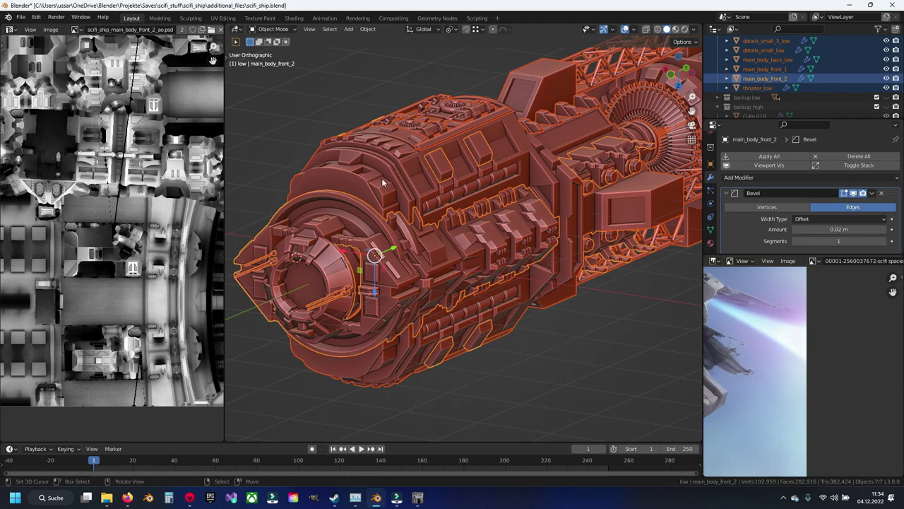
{"action": "left_click", "coordinate": [382, 261]}
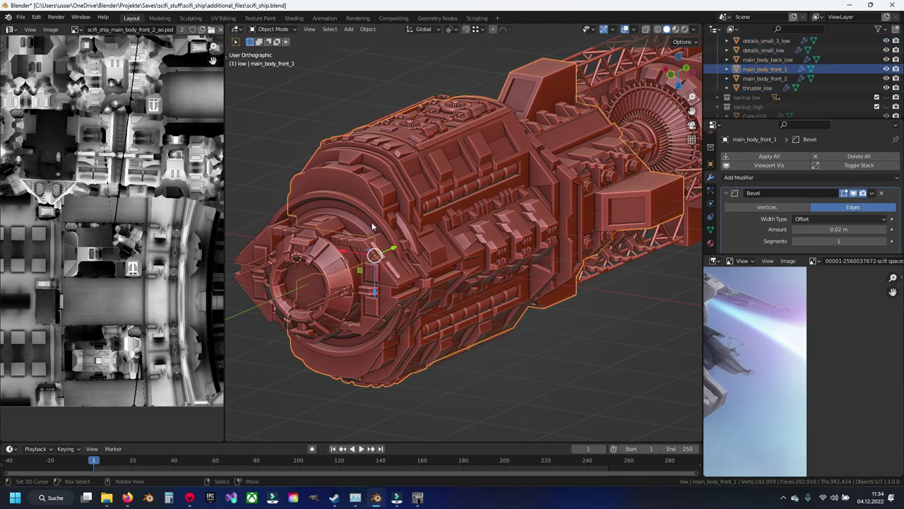
{"action": "left_click", "coordinate": [402, 242]}
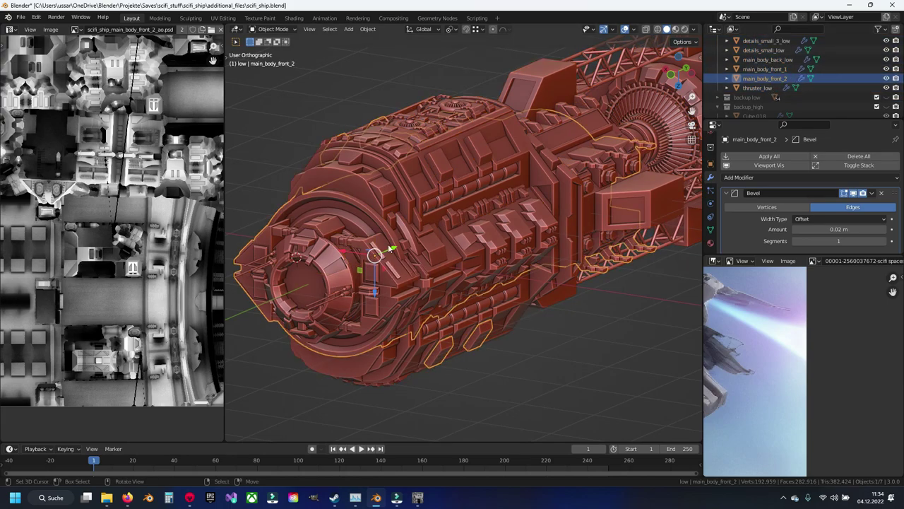
- Isolate main_body_front_2 in Local View and compare its UVs with the scifi_ship_main_body_front_2_ao.psd bake
{"action": "key", "text": "KP_Divide"}
{"action": "key", "text": "Tab"}
{"action": "scroll", "scroll_direction": "up", "scroll_amount": 3}
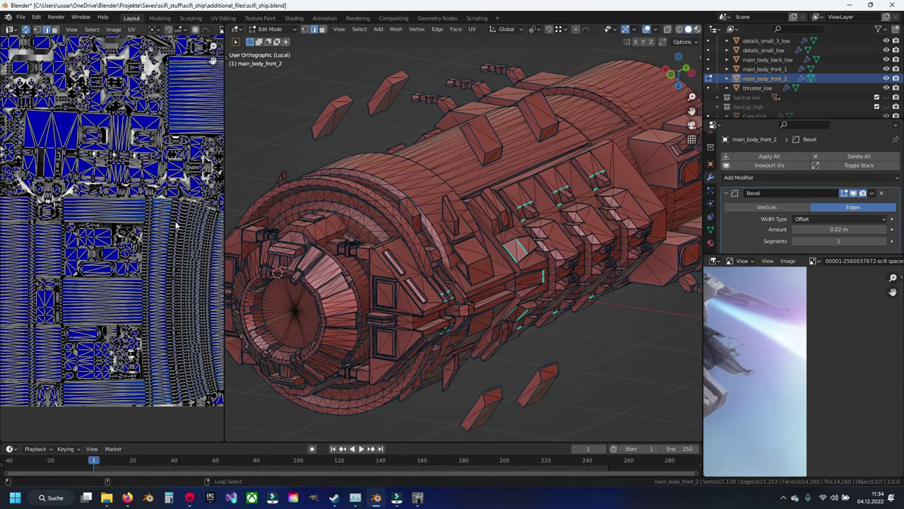
{"action": "scroll", "scroll_direction": "up", "scroll_amount": 3}
{"action": "scroll", "scroll_direction": "up", "scroll_amount": 3}
{"action": "scroll", "scroll_direction": "up", "scroll_amount": 3}
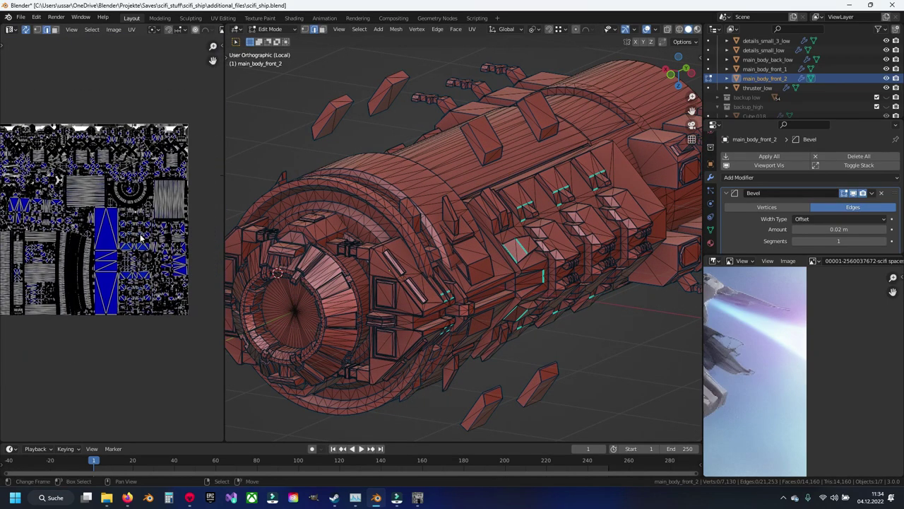
{"action": "scroll", "scroll_direction": "up", "scroll_amount": 3}
{"action": "scroll", "scroll_direction": "down", "scroll_amount": 3}
{"action": "key", "text": "Tab"}
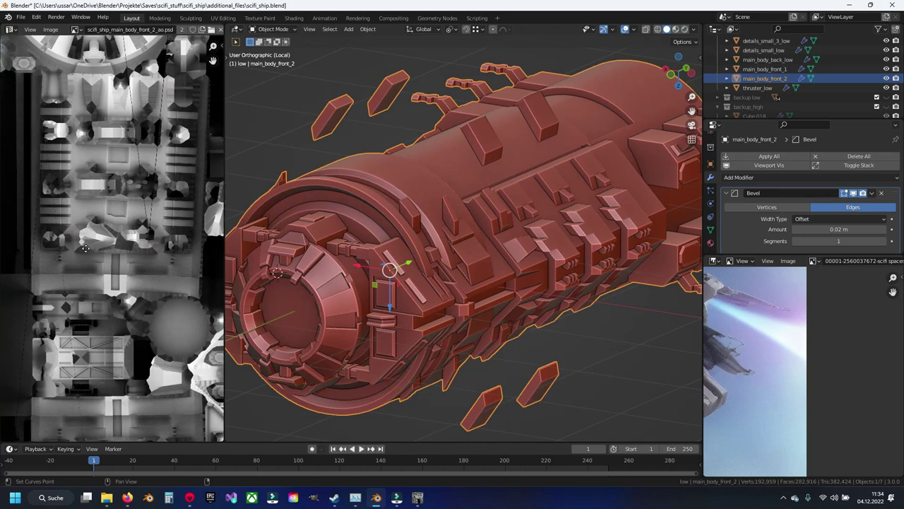
{"action": "scroll", "scroll_direction": "down", "scroll_amount": 3}
{"action": "scroll", "scroll_direction": "down", "scroll_amount": 3}
{"action": "scroll", "scroll_direction": "down", "scroll_amount": 3}
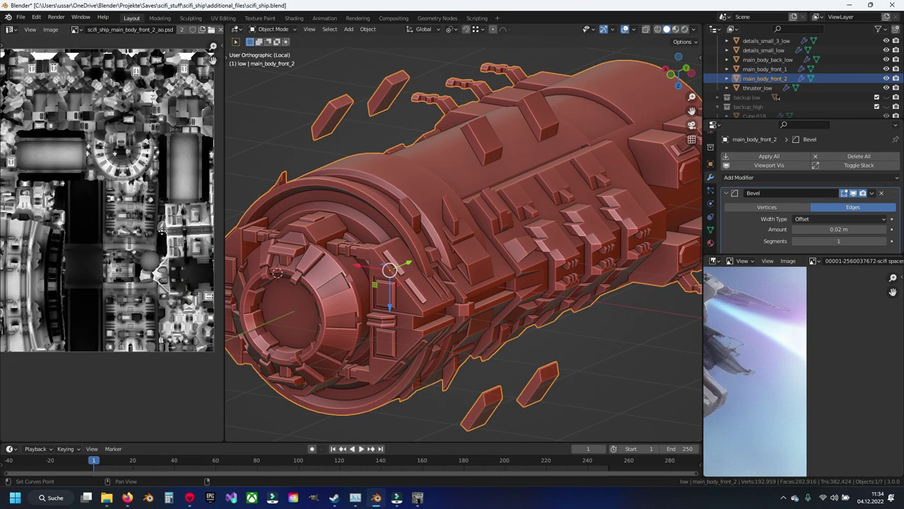
{"action": "scroll", "scroll_direction": "down", "scroll_amount": 3}
{"action": "scroll", "scroll_direction": "up", "scroll_amount": 3}
{"action": "scroll", "scroll_direction": "up", "scroll_amount": 3}
{"action": "scroll", "scroll_direction": "up", "scroll_amount": 3}
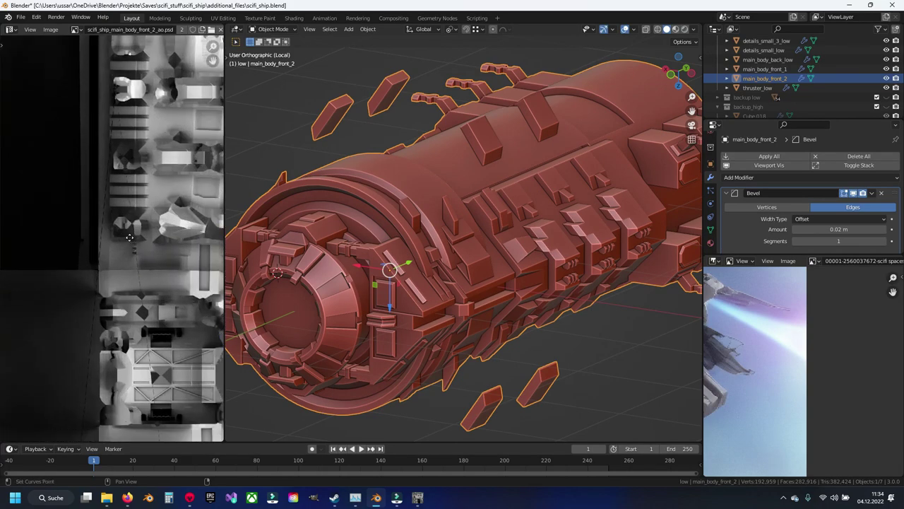
{"action": "scroll", "scroll_direction": "up", "scroll_amount": 3}
{"action": "mouse_move", "coordinate": [376, 497]}
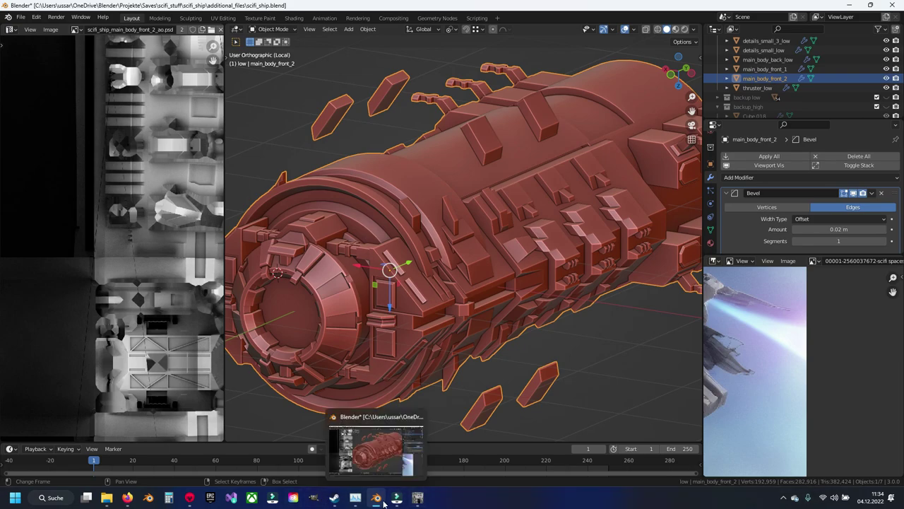
- Zoom through main_body_front_2's Bake Skew preview in Marmoset Toolbag
{"action": "left_click", "coordinate": [189, 498]}
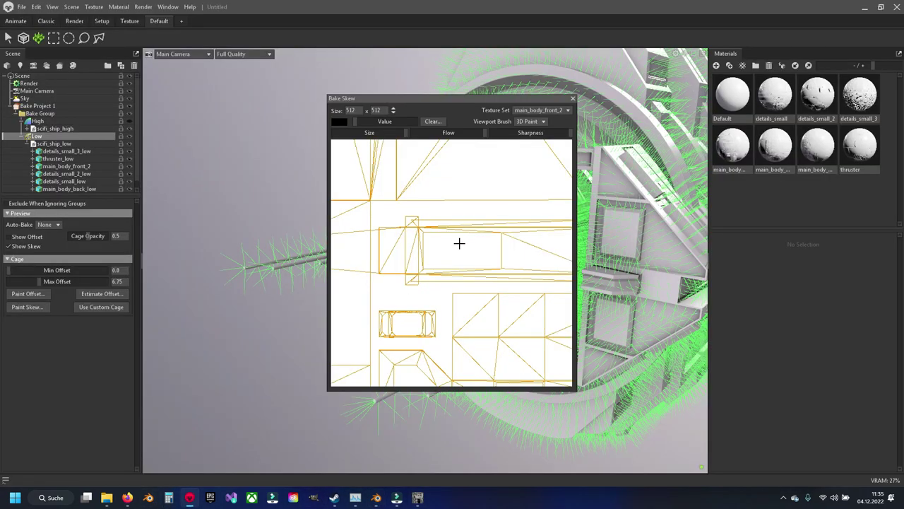
{"action": "scroll", "scroll_direction": "down", "scroll_amount": 3}
{"action": "scroll", "scroll_direction": "down", "scroll_amount": 3}
{"action": "scroll", "scroll_direction": "down", "scroll_amount": 3}
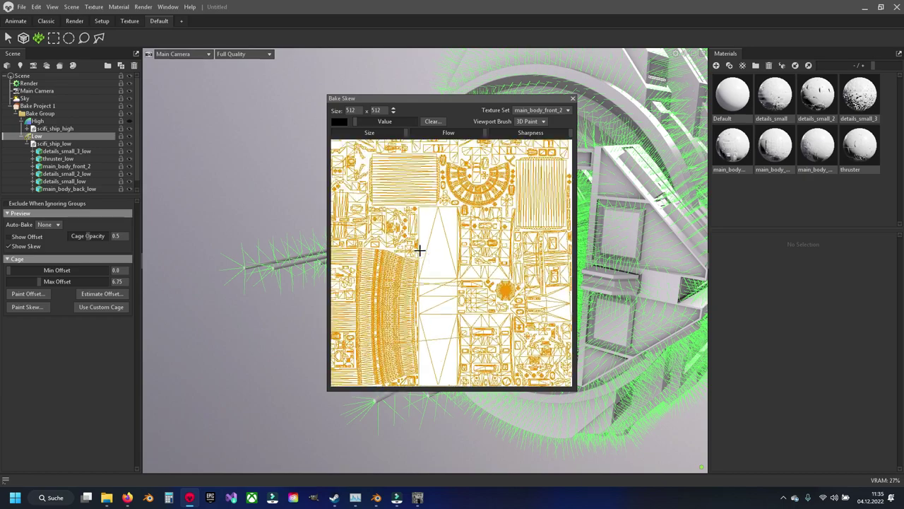
{"action": "scroll", "scroll_direction": "down", "scroll_amount": 3}
{"action": "scroll", "scroll_direction": "up", "scroll_amount": 3}
{"action": "scroll", "scroll_direction": "up", "scroll_amount": 3}
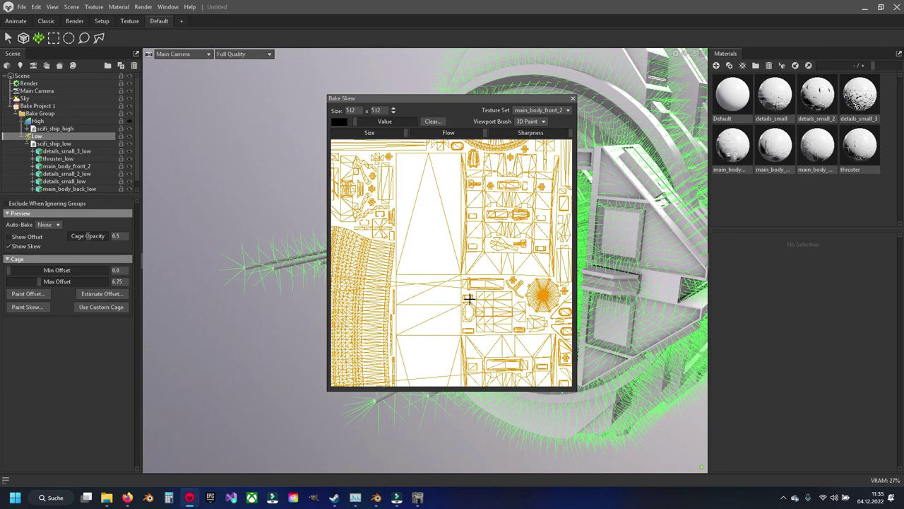
{"action": "scroll", "scroll_direction": "down", "scroll_amount": 3}
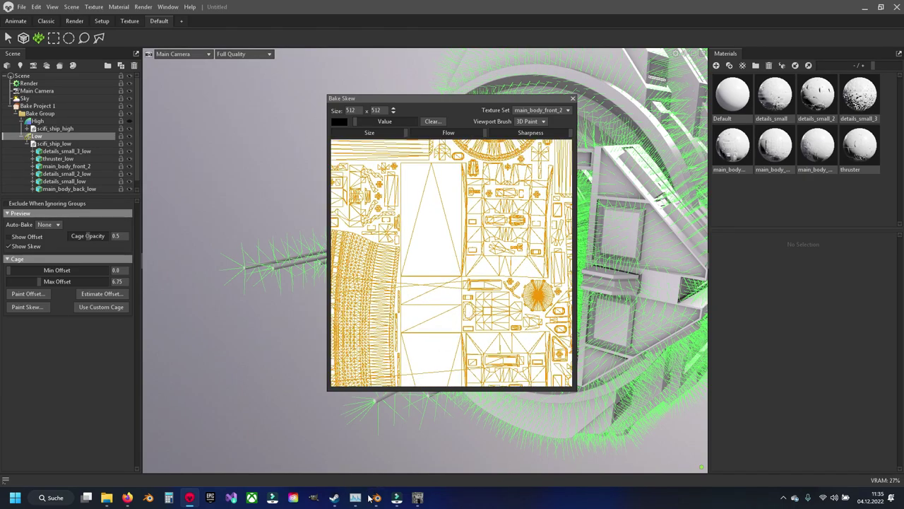
- Compare the Marmoset skew UV layout against the Blender version of main_body_front_2
{"action": "left_click", "coordinate": [376, 498]}
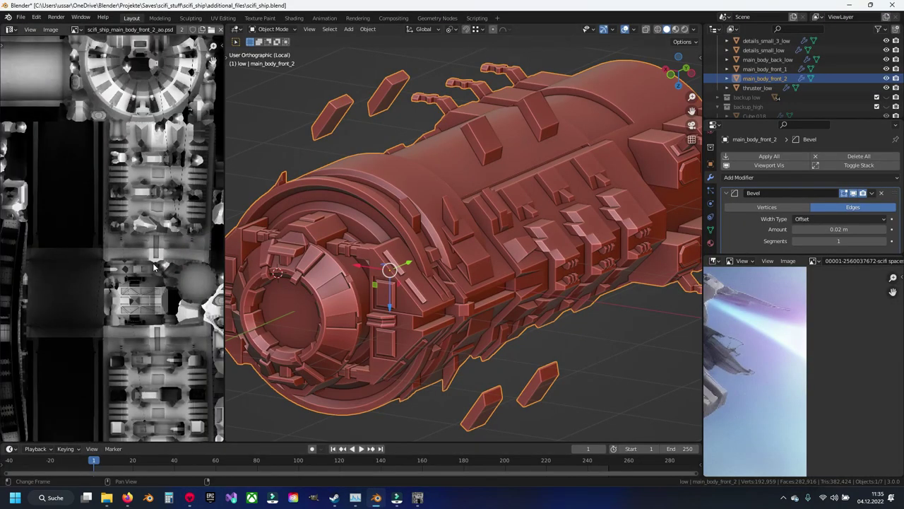
{"action": "left_click", "coordinate": [379, 501]}
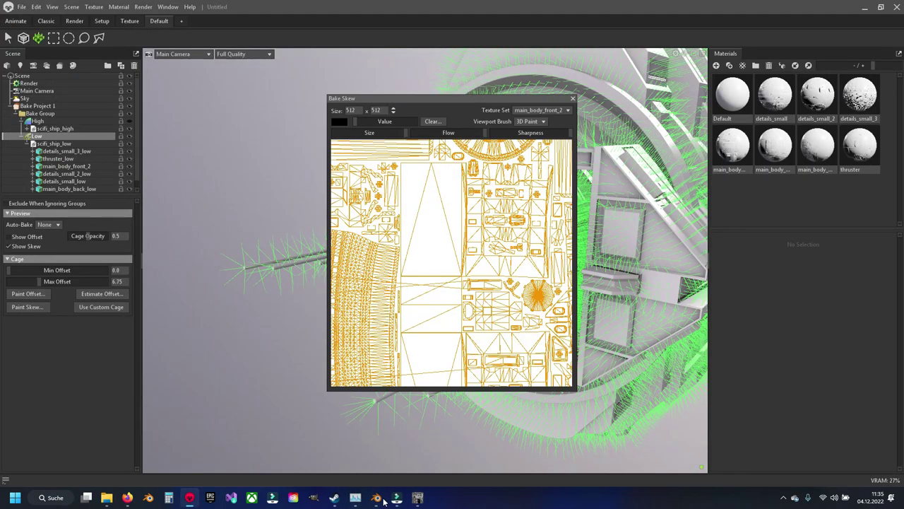
{"action": "scroll", "scroll_direction": "up", "scroll_amount": 3}
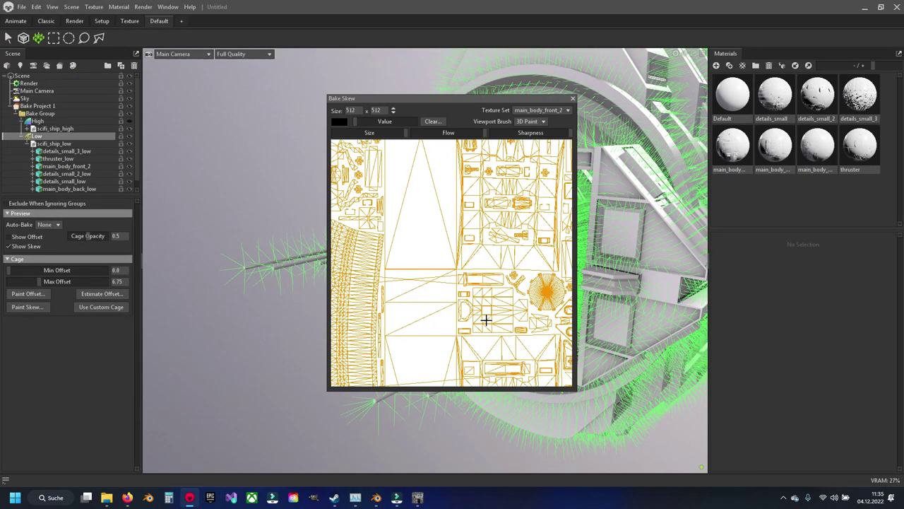
{"action": "scroll", "scroll_direction": "down", "scroll_amount": 3}
{"action": "scroll", "scroll_direction": "down", "scroll_amount": 3}
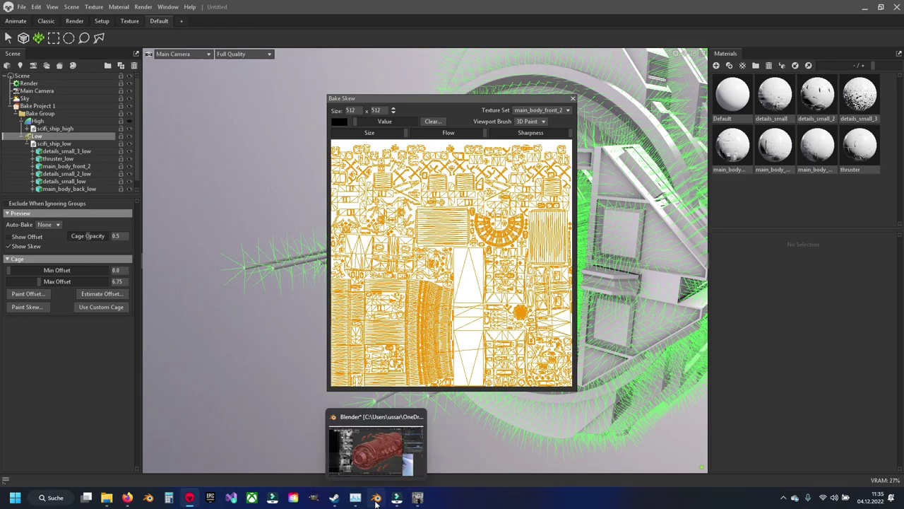
{"action": "left_click", "coordinate": [375, 497]}
- Frame main_body_front_2 in Edit Mode, check its wireframe and switch to face selection
{"action": "scroll", "scroll_direction": "up", "scroll_amount": 3}
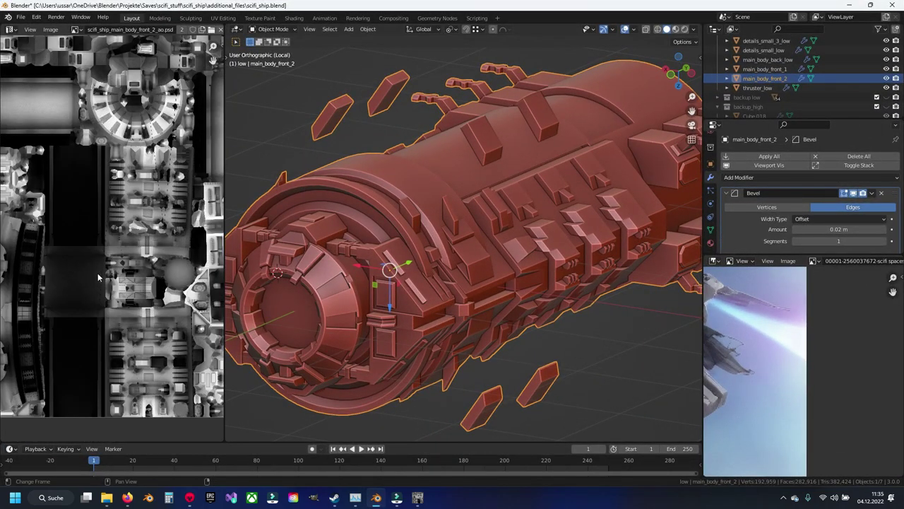
{"action": "scroll", "scroll_direction": "up", "scroll_amount": 3}
{"action": "scroll", "scroll_direction": "up", "scroll_amount": 3}
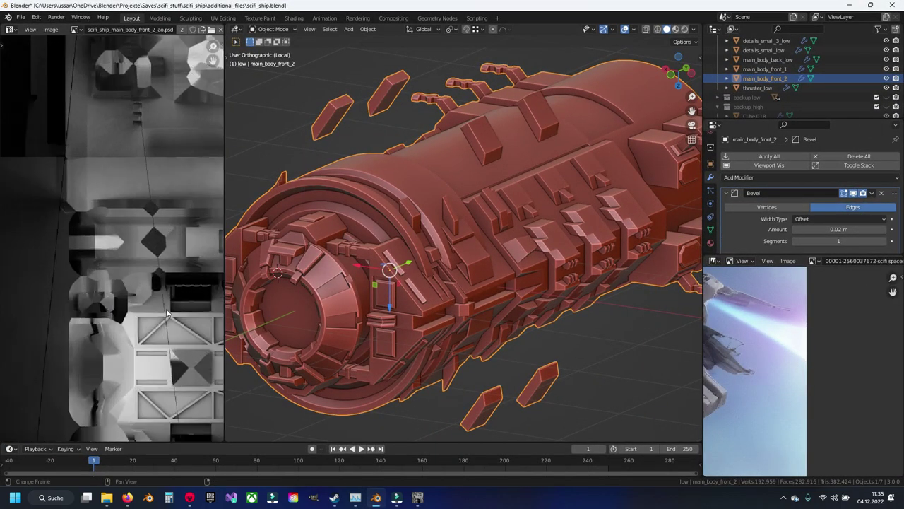
{"action": "scroll", "scroll_direction": "down", "scroll_amount": 3}
{"action": "key", "text": "Tab"}
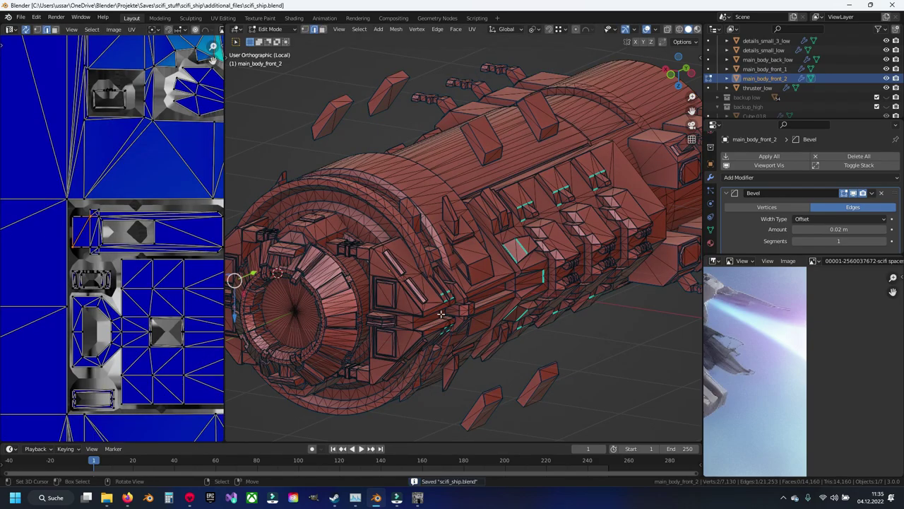
{"action": "key", "text": "KP_Decimal"}
{"action": "scroll", "scroll_direction": "down", "scroll_amount": 3}
{"action": "left_click_drag", "start_coordinate": [463, 260], "coordinate": [430, 242]}
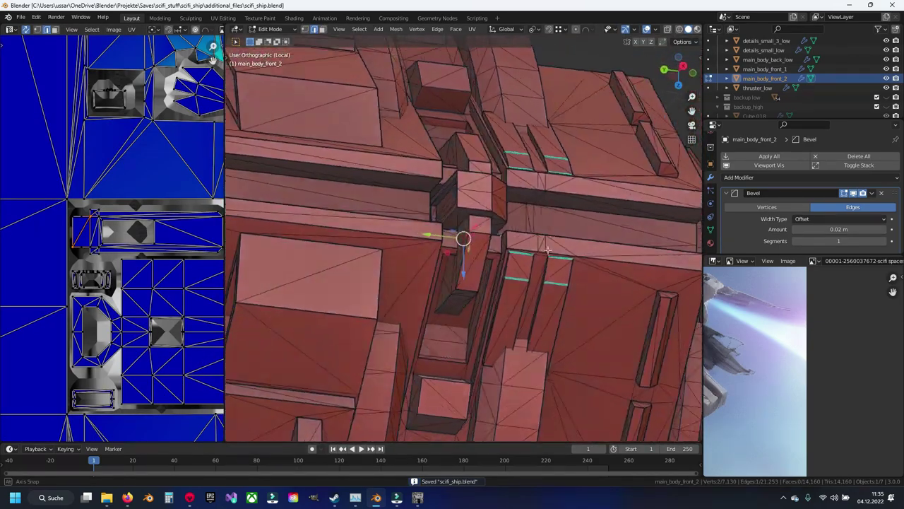
{"action": "key", "text": "shift+z"}
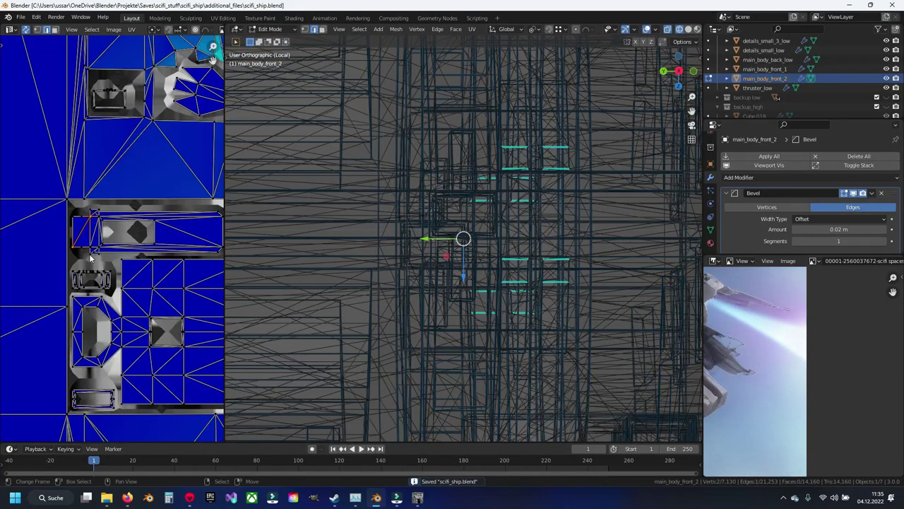
{"action": "key", "text": "3"}
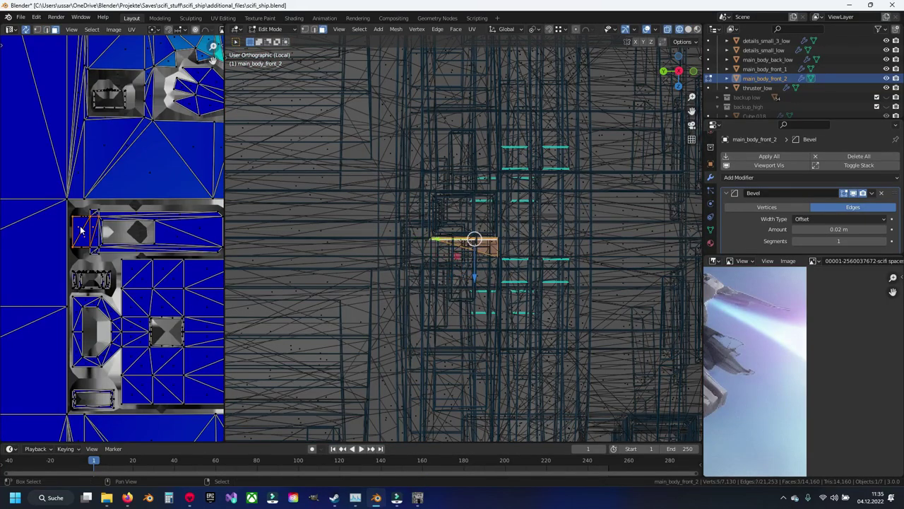
{"action": "key", "text": "shift+z"}
{"action": "left_click_drag", "start_coordinate": [460, 245], "coordinate": [502, 242]}
- Merge overlapping vertices by distance, then select the strip-shaped piece and invert the selection
{"action": "key", "text": "ctrl+l"}
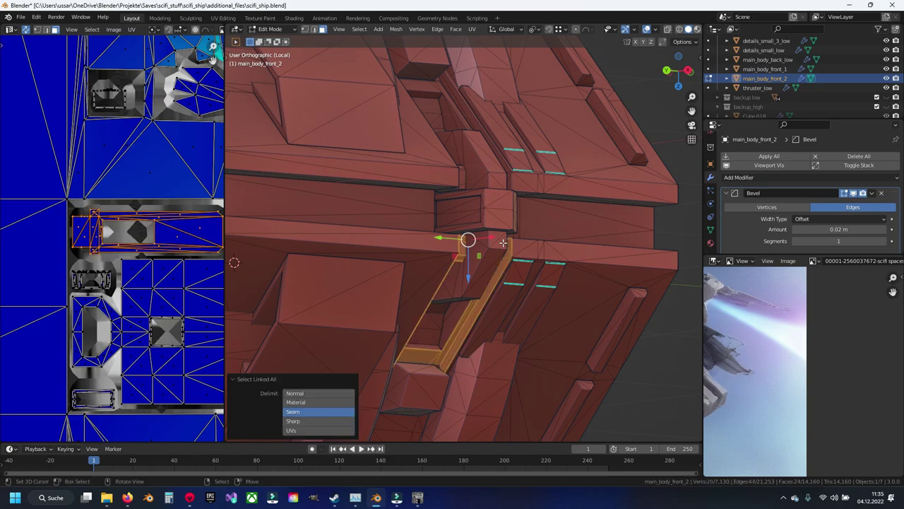
{"action": "key", "text": "i"}
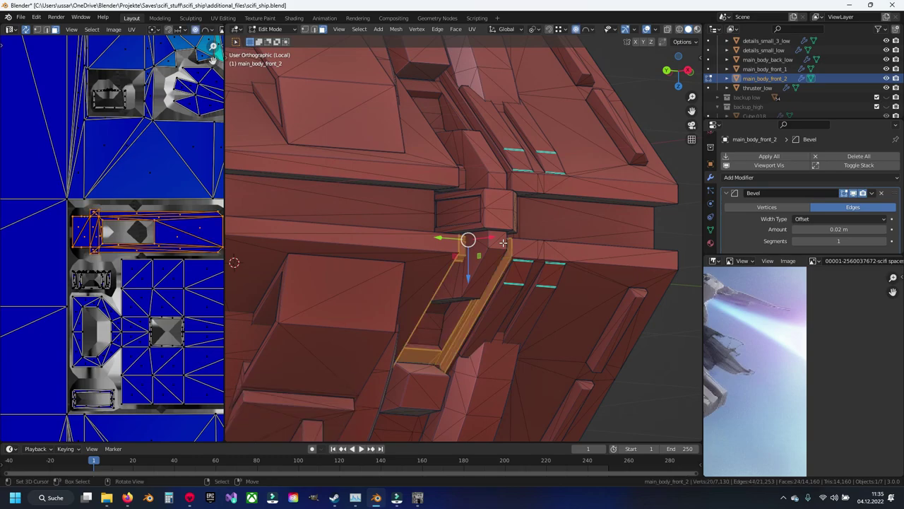
{"action": "key", "text": "Escape"}
{"action": "key", "text": "ctrl+z"}
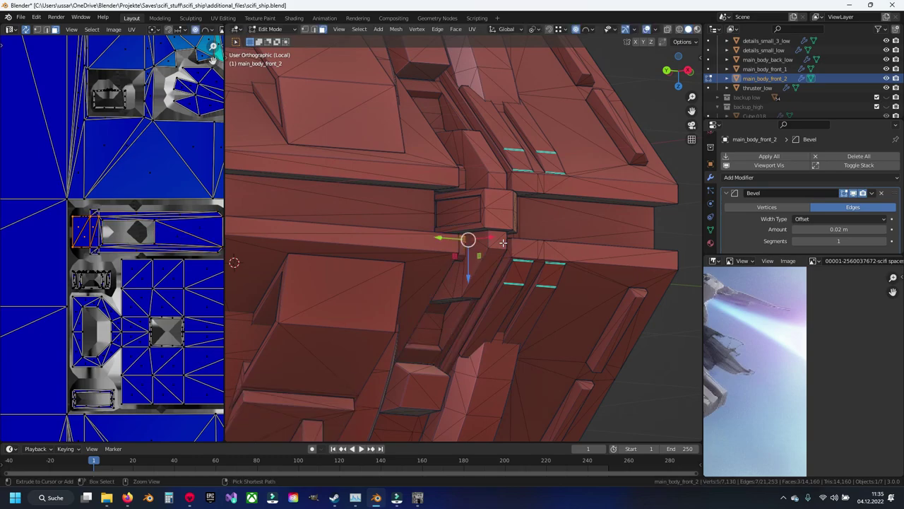
{"action": "key", "text": "a"}
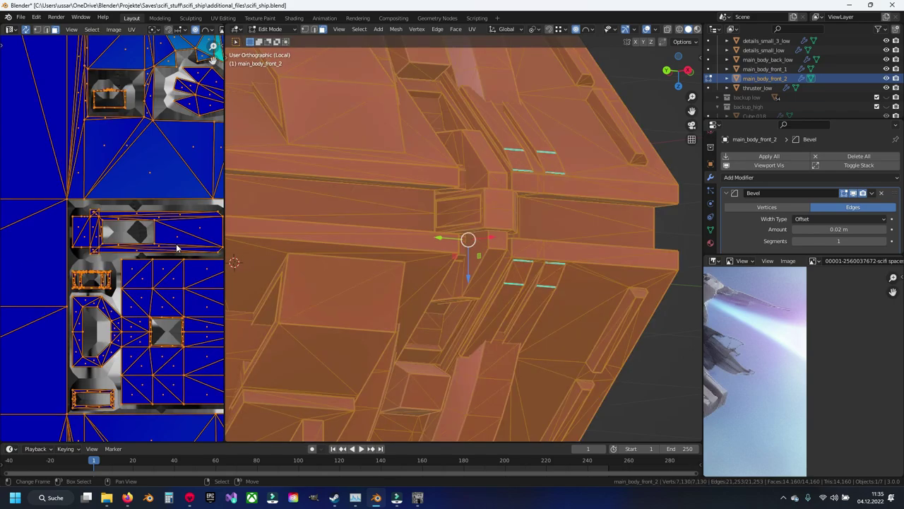
{"action": "key", "text": "q"}
{"action": "left_click", "coordinate": [308, 253]}
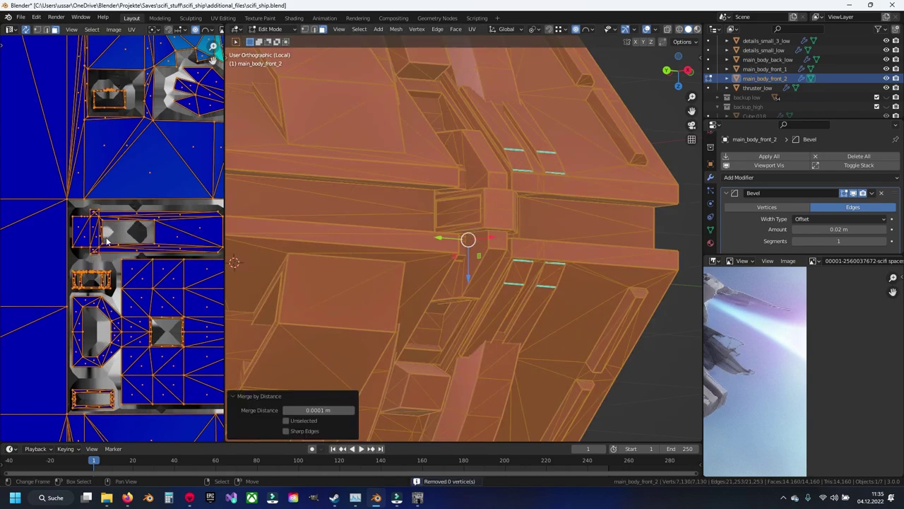
{"action": "key", "text": "alt+a"}
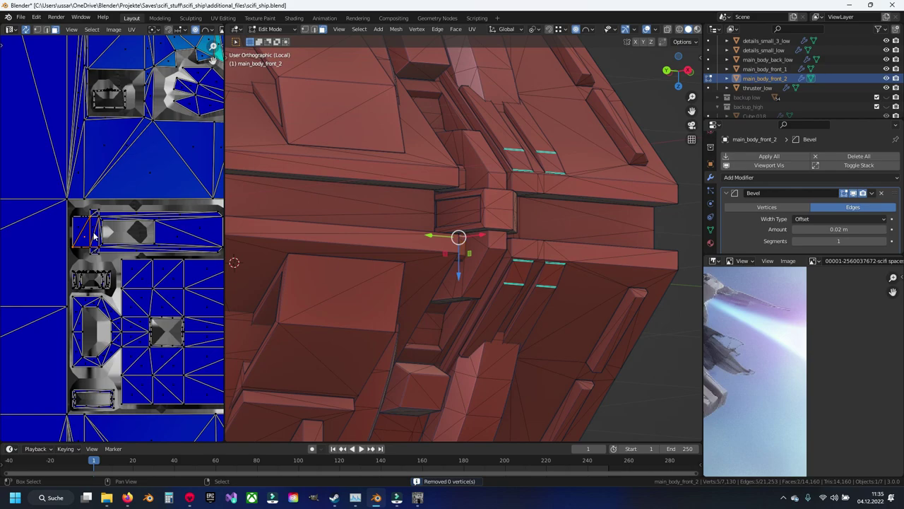
{"action": "key", "text": "ctrl+l"}
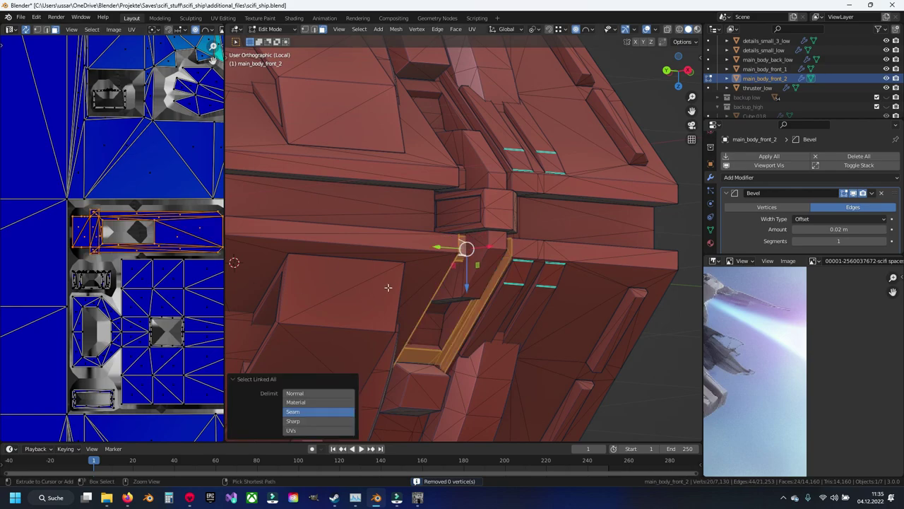
{"action": "key", "text": "ctrl+i"}
- Hide everything except the strip piece, inspect it and save the file
{"action": "key", "text": "h"}
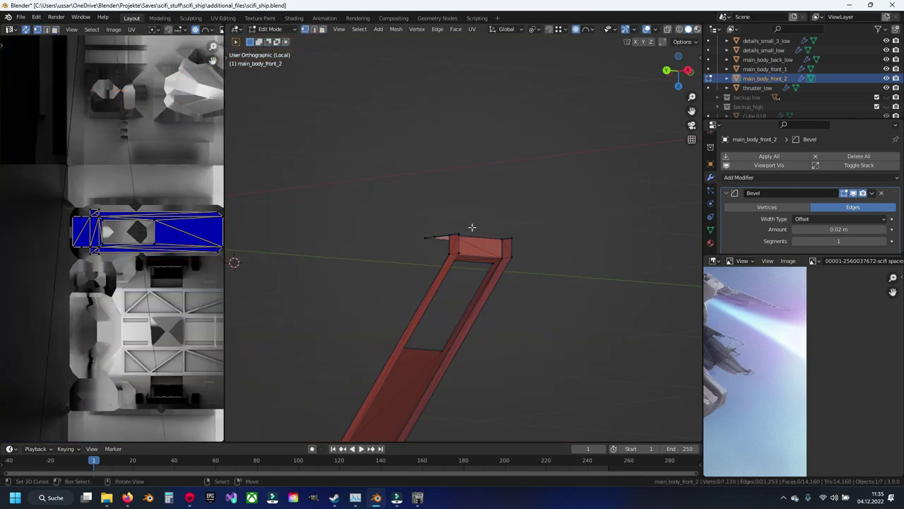
{"action": "left_click_drag", "start_coordinate": [472, 228], "coordinate": [462, 239]}
{"action": "key", "text": "ctrl+s"}
{"action": "scroll", "scroll_direction": "up", "scroll_amount": 3}
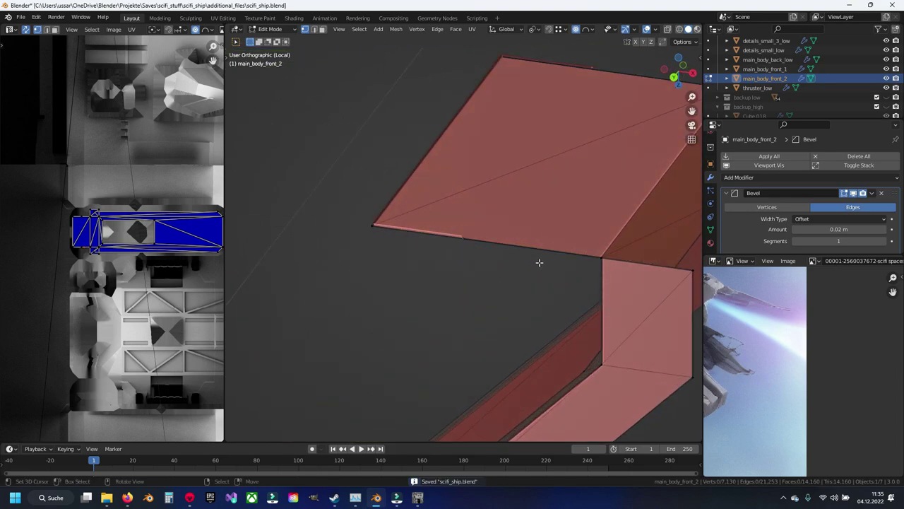
{"action": "left_click_drag", "start_coordinate": [539, 262], "coordinate": [533, 286]}
{"action": "left_click_drag", "start_coordinate": [465, 246], "coordinate": [455, 265]}
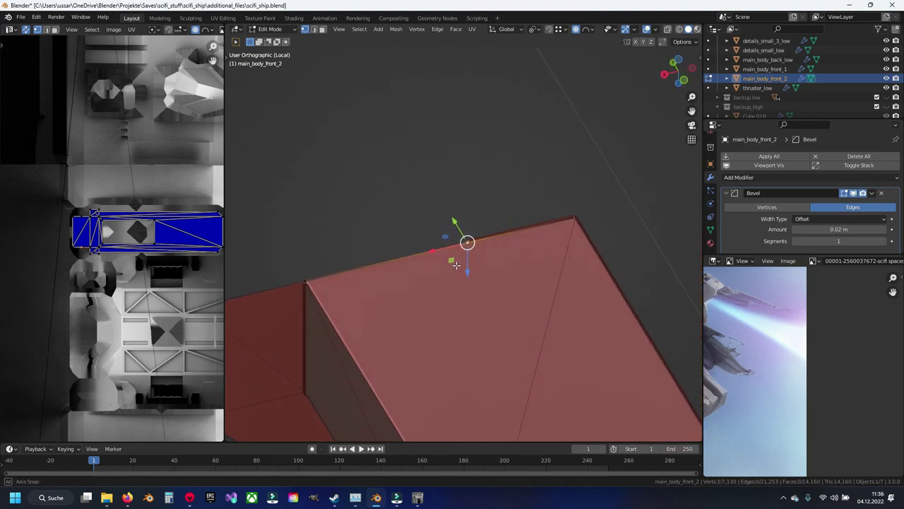
- Reveal all hidden geometry, turn on X-ray and select a connected face region
{"action": "key", "text": "alt+h"}
{"action": "key", "text": "alt+z"}
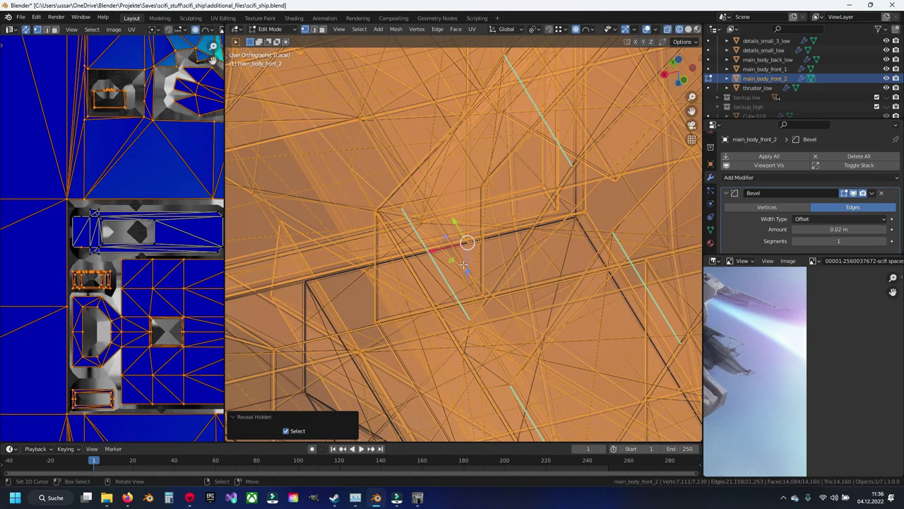
{"action": "key", "text": "alt+a"}
{"action": "key", "text": "ctrl+s"}
{"action": "left_click_drag", "start_coordinate": [462, 257], "coordinate": [424, 260]}
{"action": "key", "text": "3"}
{"action": "left_click", "coordinate": [79, 236]}
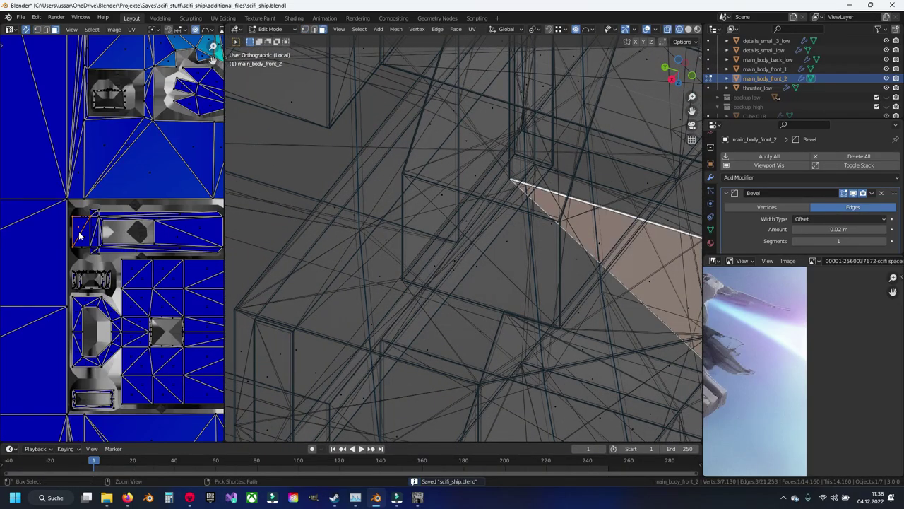
{"action": "key", "text": "ctrl+l"}
- Return to solid shading and select only the corner face
{"action": "left_click_drag", "start_coordinate": [269, 254], "coordinate": [419, 227]}
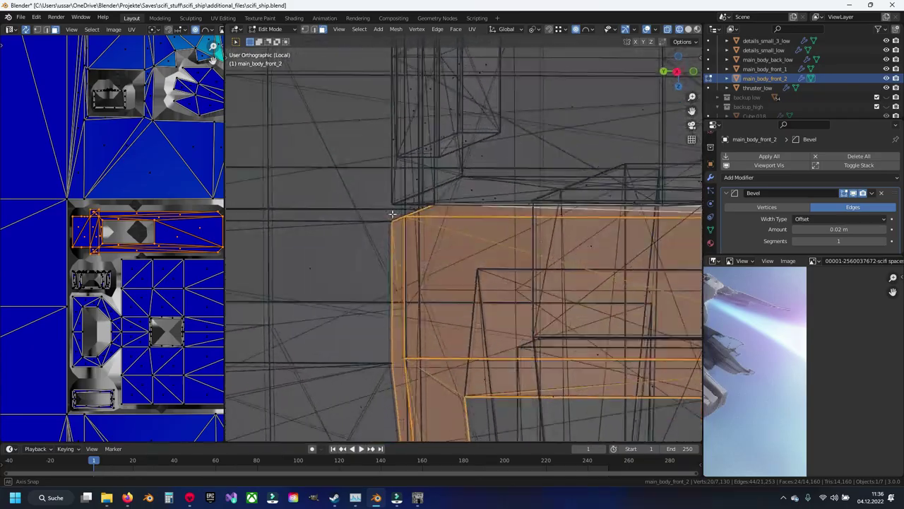
{"action": "scroll", "scroll_direction": "up", "scroll_amount": 3}
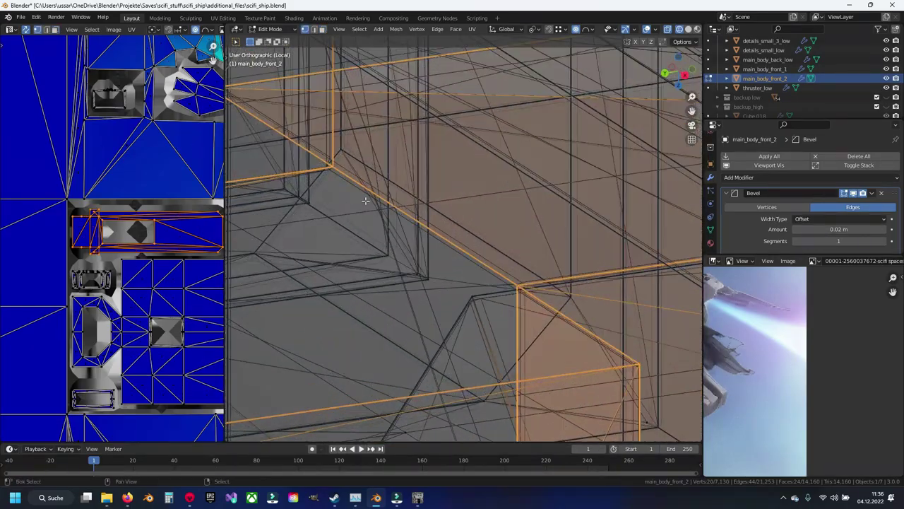
{"action": "scroll", "scroll_direction": "up", "scroll_amount": 3}
{"action": "scroll", "scroll_direction": "up", "scroll_amount": 3}
{"action": "left_click_drag", "start_coordinate": [432, 260], "coordinate": [432, 263]}
{"action": "key", "text": "shift+z"}
{"action": "scroll", "scroll_direction": "up", "scroll_amount": 3}
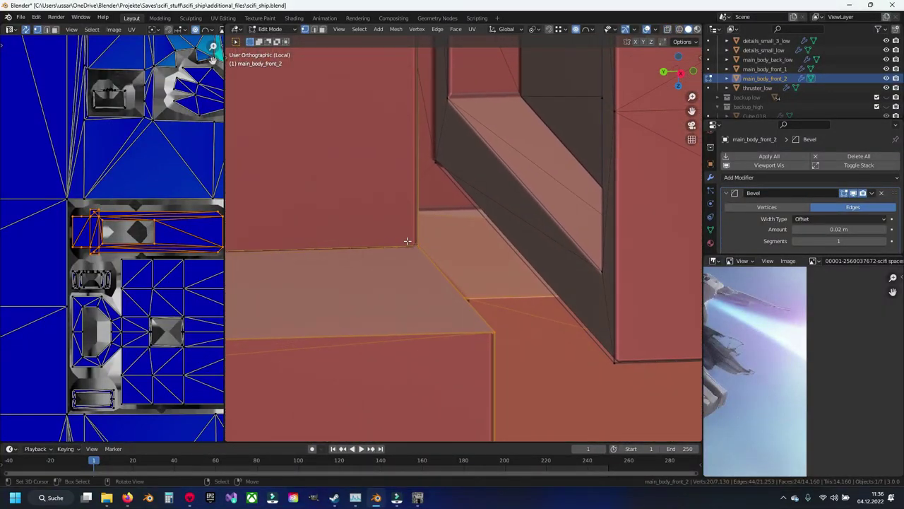
{"action": "left_click", "coordinate": [381, 216]}
- Hide the corner face and move a corner vertex to a new position
{"action": "key", "text": "1"}
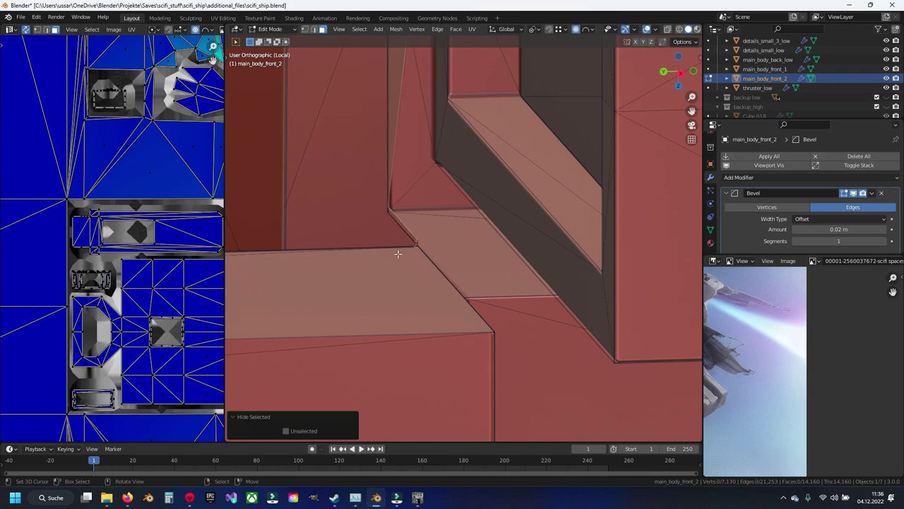
{"action": "left_click_drag", "start_coordinate": [403, 252], "coordinate": [420, 288]}
{"action": "left_click", "coordinate": [398, 275]}
{"action": "key", "text": "g"}
{"action": "right_click", "coordinate": [413, 269]}
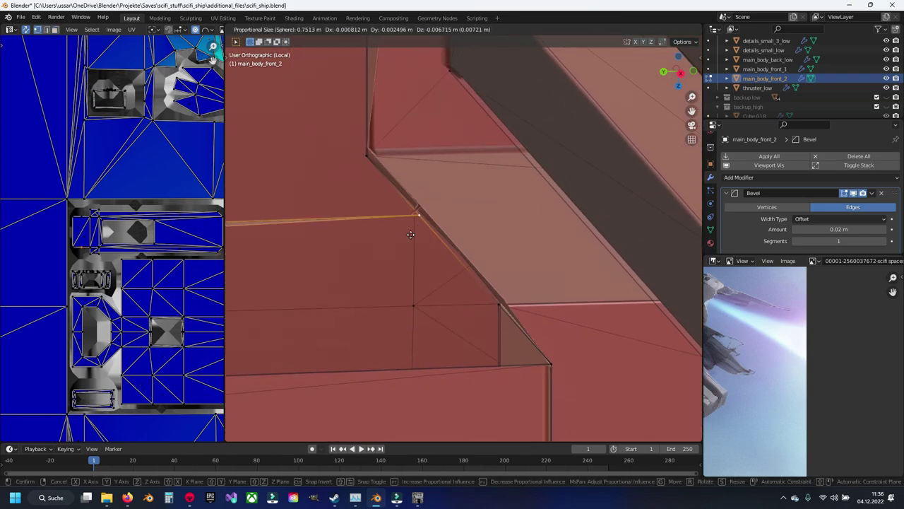
{"action": "scroll", "scroll_direction": "down", "scroll_amount": 3}
{"action": "scroll", "scroll_direction": "down", "scroll_amount": 3}
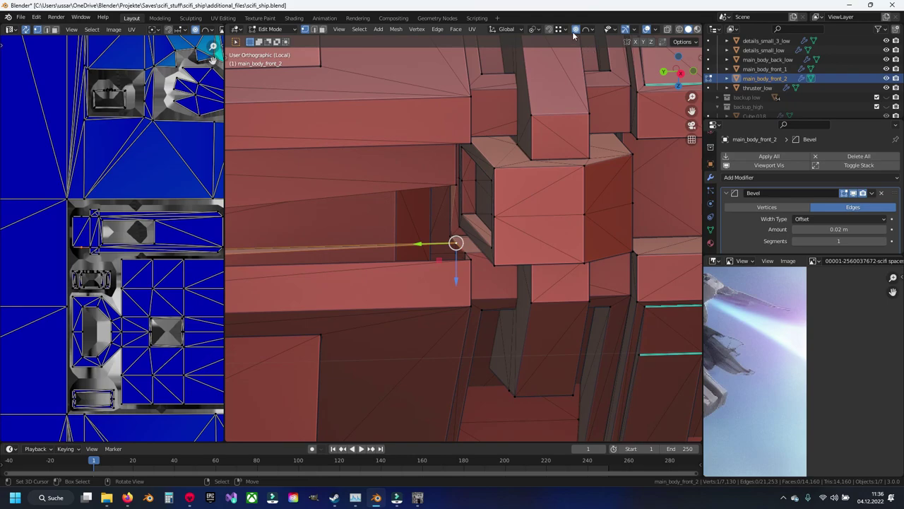
{"action": "scroll", "scroll_direction": "up", "scroll_amount": 3}
{"action": "key", "text": "g"}
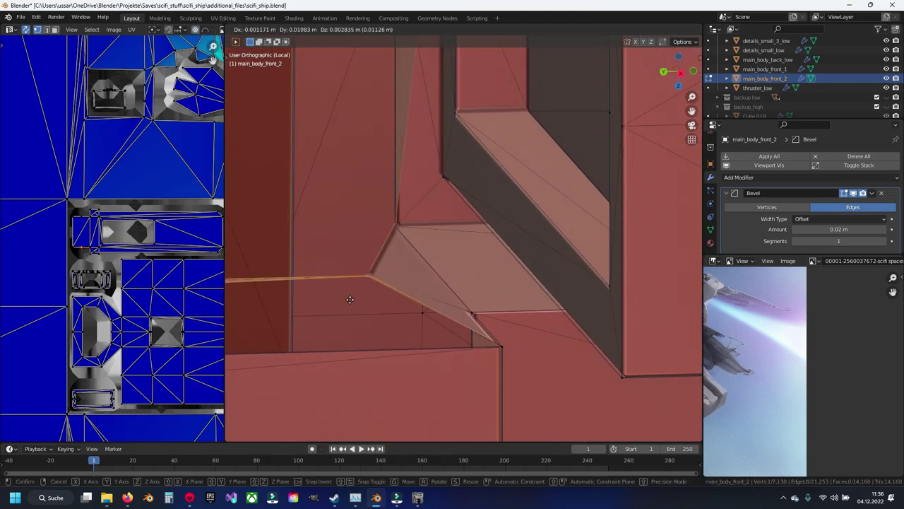
{"action": "left_click", "coordinate": [403, 272]}
{"action": "scroll", "scroll_direction": "up", "scroll_amount": 3}
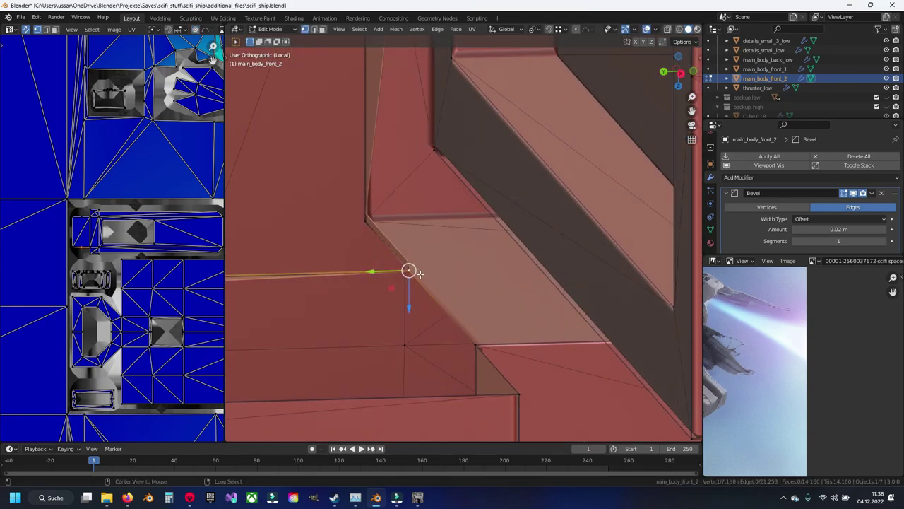
- Inspect the mesh corner in wireframe and solid shading, saving scifi_ship.blend
{"action": "left_click_drag", "start_coordinate": [418, 274], "coordinate": [479, 320]}
{"action": "key", "text": "ctrl+s"}
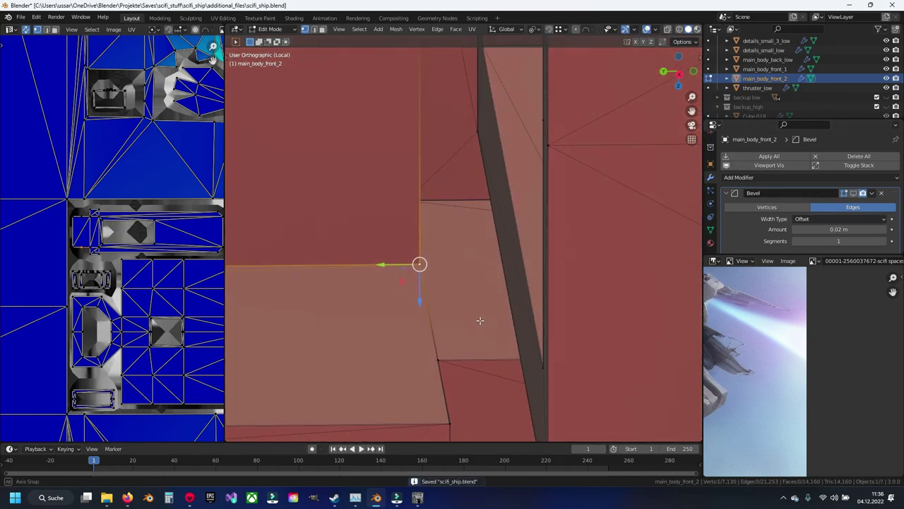
{"action": "left_click_drag", "start_coordinate": [480, 320], "coordinate": [483, 245]}
{"action": "key", "text": "shift+z"}
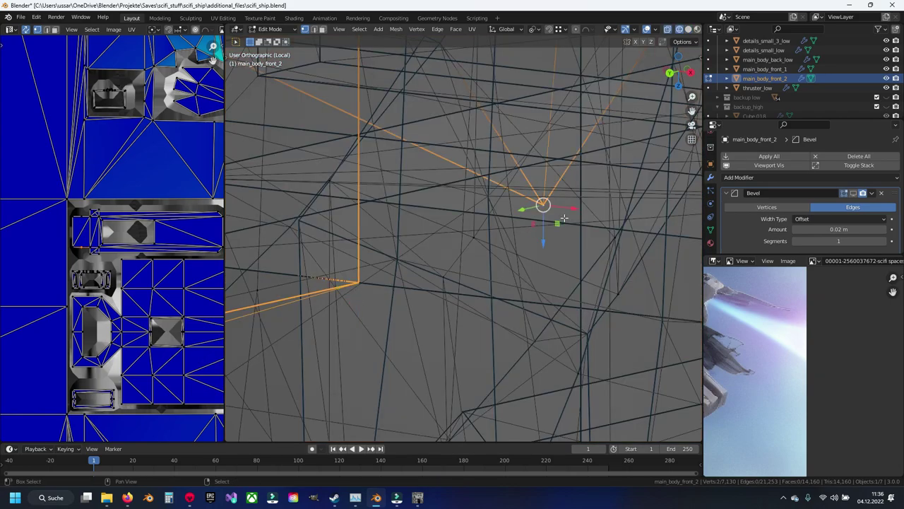
{"action": "scroll", "scroll_direction": "up", "scroll_amount": 3}
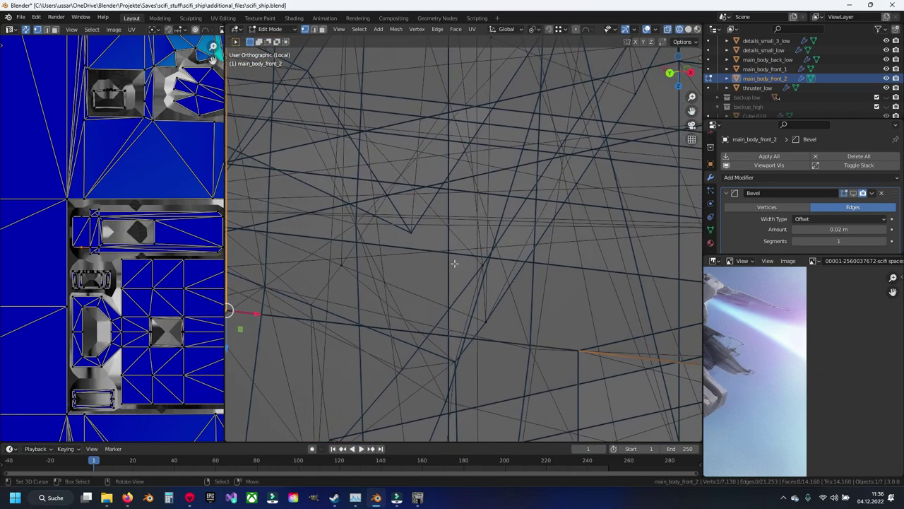
{"action": "key", "text": "shift+z"}
{"action": "left_click_drag", "start_coordinate": [447, 267], "coordinate": [639, 320]}
{"action": "key", "text": "shift+z"}
{"action": "key", "text": "shift+z"}
{"action": "scroll", "scroll_direction": "down", "scroll_amount": 3}
{"action": "key", "text": "shift+z"}
{"action": "scroll", "scroll_direction": "up", "scroll_amount": 3}
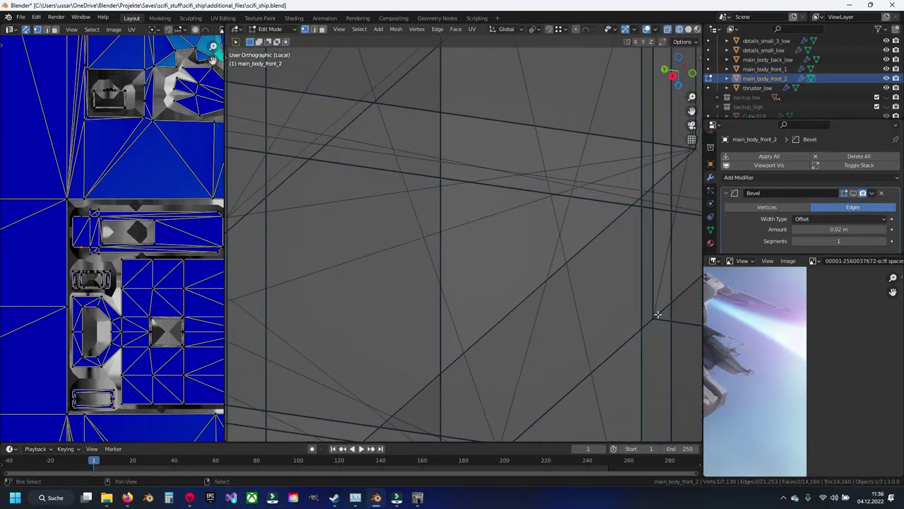
{"action": "key", "text": "shift+z"}
{"action": "scroll", "scroll_direction": "down", "scroll_amount": 3}
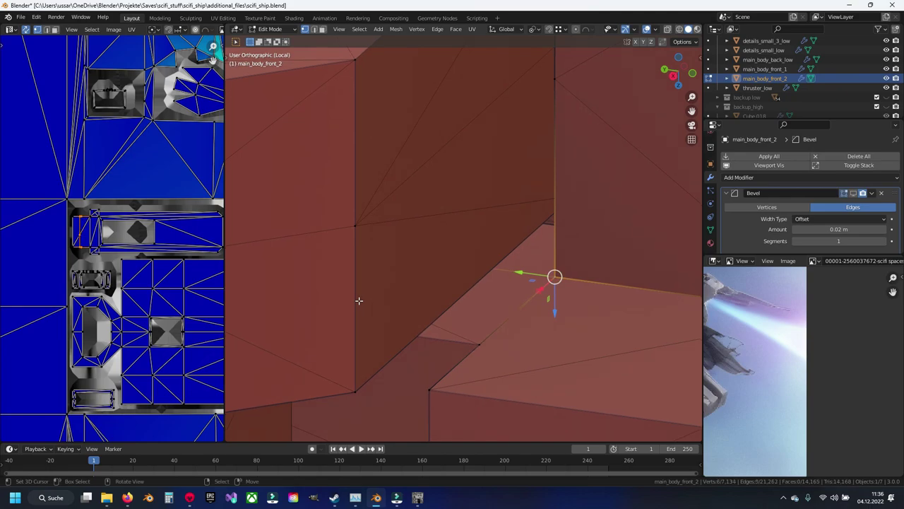
{"action": "left_click_drag", "start_coordinate": [359, 300], "coordinate": [476, 240]}
{"action": "scroll", "scroll_direction": "up", "scroll_amount": 3}
{"action": "scroll", "scroll_direction": "up", "scroll_amount": 3}
{"action": "scroll", "scroll_direction": "down", "scroll_amount": 3}
{"action": "key", "text": "ctrl+s"}
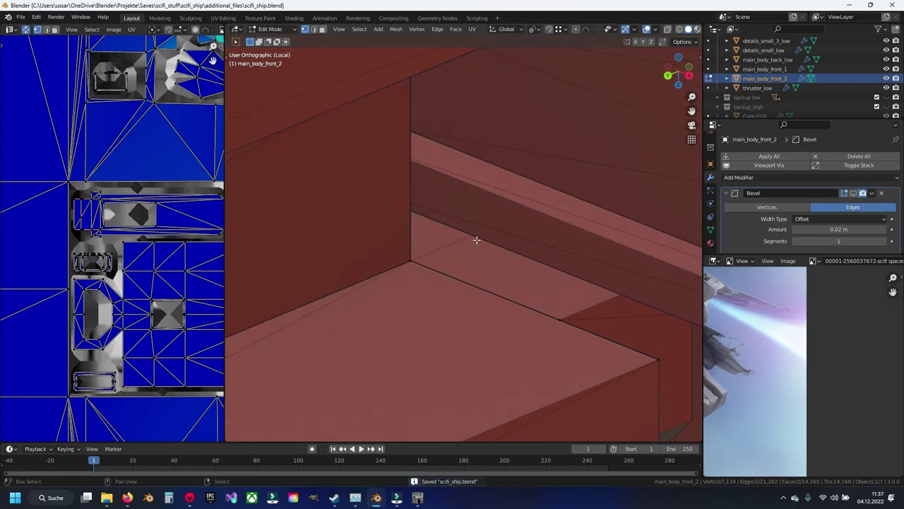
- Show the Bevel modifier result in Edit Mode and select the box faces to keep
{"action": "left_click", "coordinate": [853, 194]}
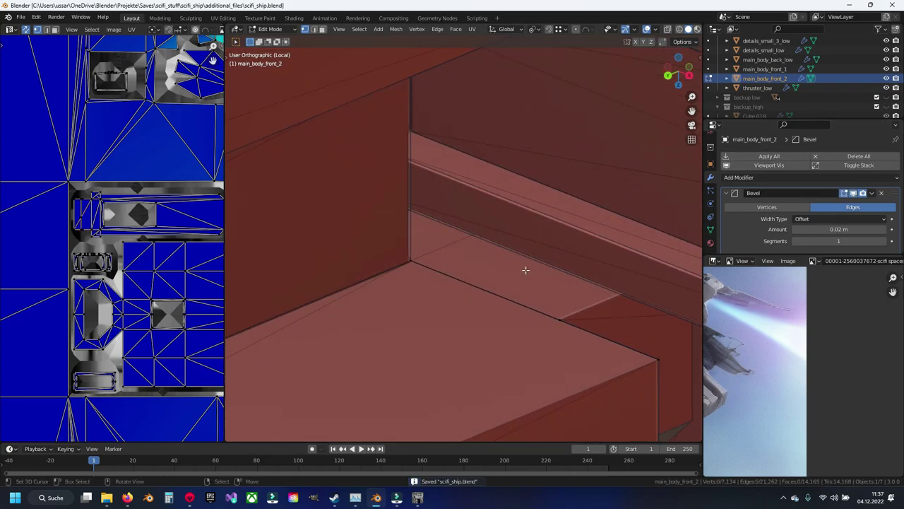
{"action": "left_click_drag", "start_coordinate": [526, 270], "coordinate": [361, 253]}
{"action": "left_click", "coordinate": [361, 253]}
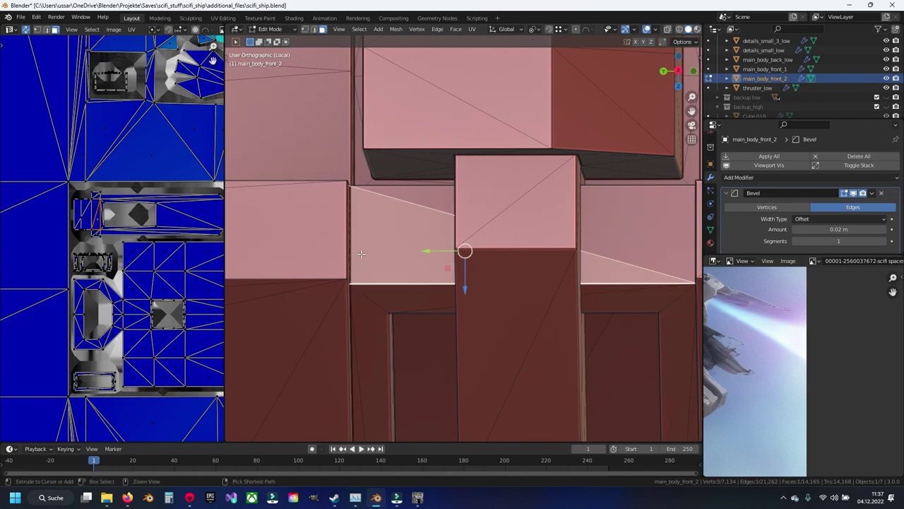
- Hide everything except the selected top box and show the N-panel edge data
{"action": "key", "text": "ctrl+i"}
{"action": "key", "text": "h"}
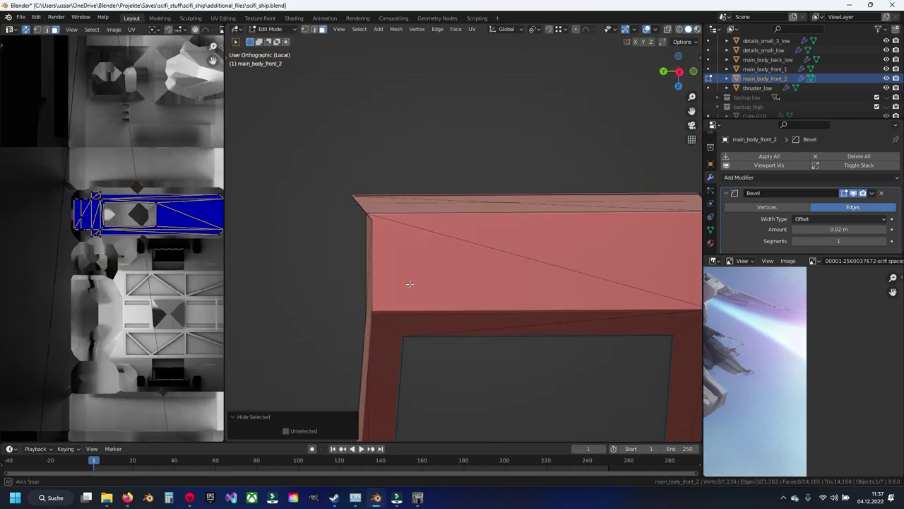
{"action": "left_click_drag", "start_coordinate": [410, 284], "coordinate": [349, 308]}
{"action": "scroll", "scroll_direction": "up", "scroll_amount": 3}
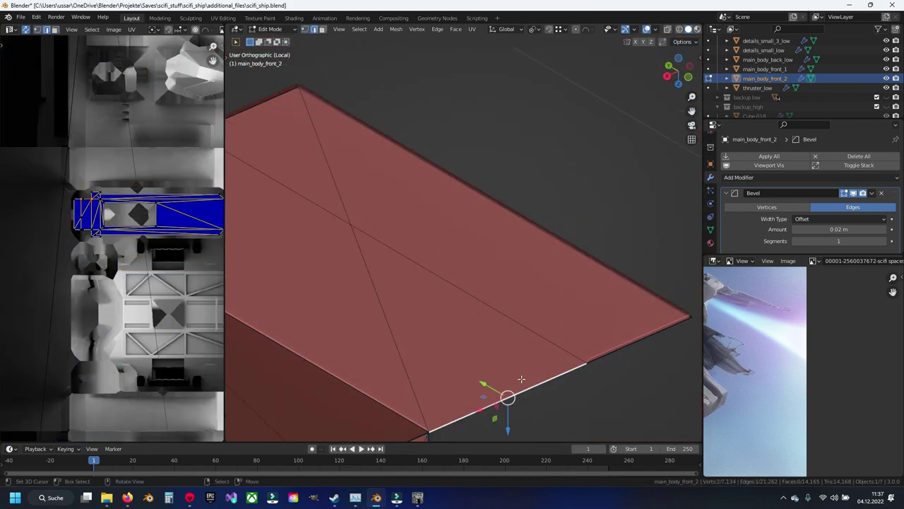
{"action": "key", "text": "n"}
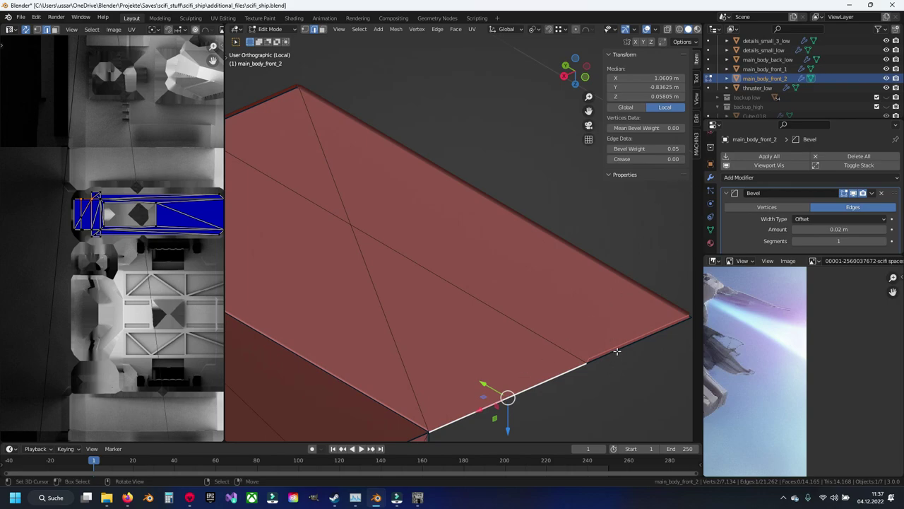
- Give the top box's edges a 0.05 bevel weight
{"action": "left_click", "coordinate": [617, 350]}
{"action": "left_click_drag", "start_coordinate": [595, 349], "coordinate": [592, 335]}
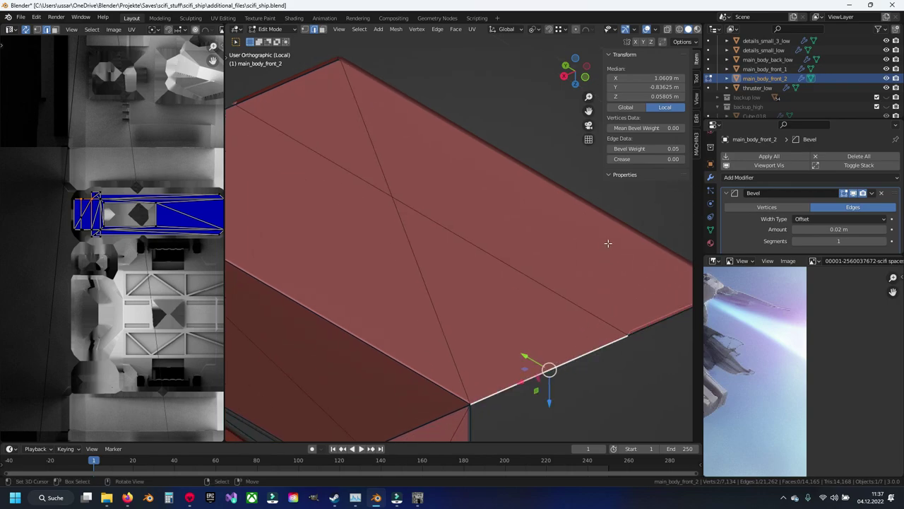
{"action": "left_click", "coordinate": [657, 323]}
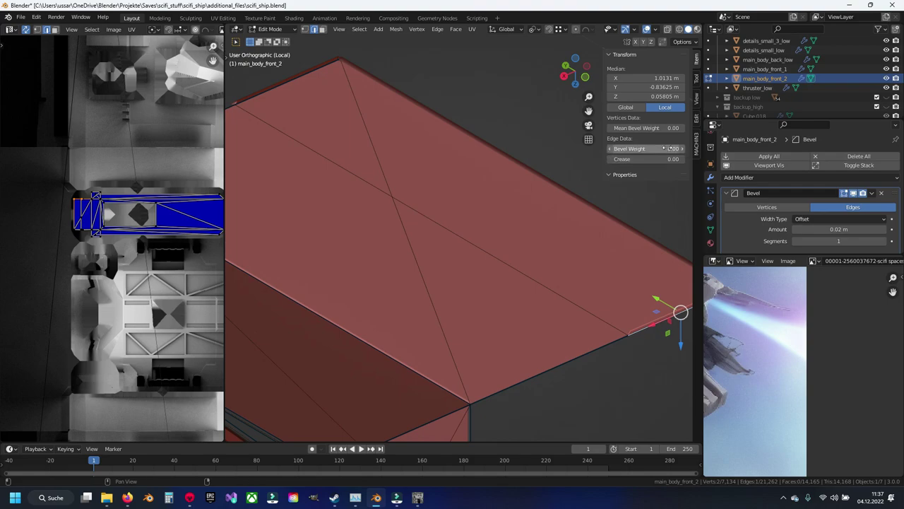
{"action": "left_click_drag", "start_coordinate": [671, 148], "coordinate": [682, 149]}
{"action": "scroll", "scroll_direction": "down", "scroll_amount": 3}
{"action": "left_click", "coordinate": [317, 107]}
{"action": "left_click_drag", "start_coordinate": [615, 148], "coordinate": [627, 156]}
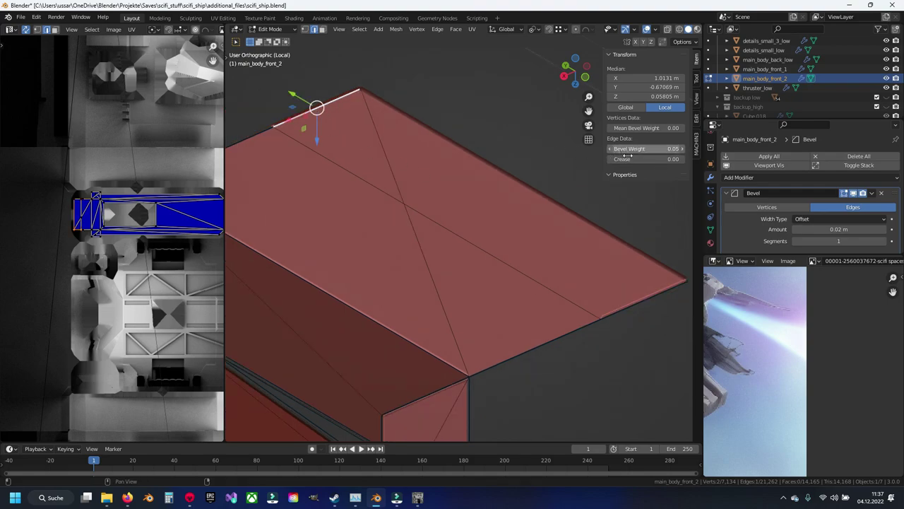
{"action": "left_click", "coordinate": [247, 137]}
{"action": "left_click", "coordinate": [440, 133]}
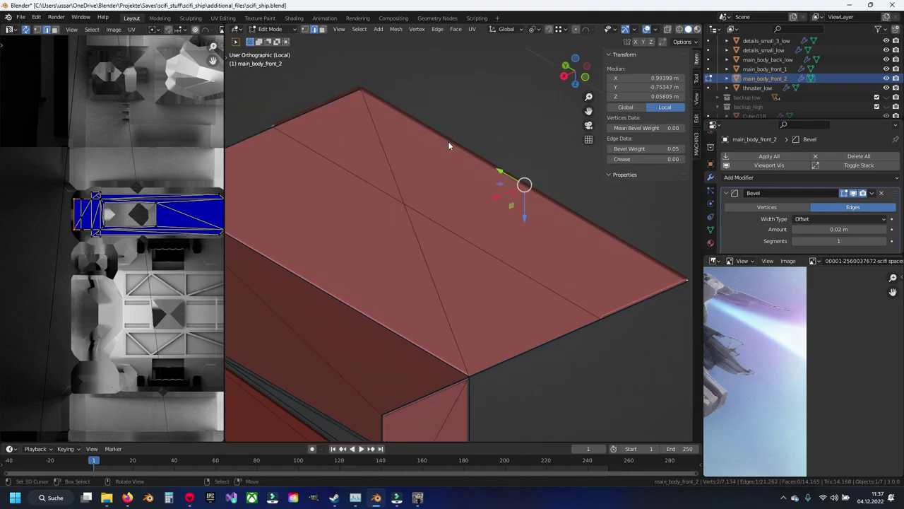
{"action": "left_click_drag", "start_coordinate": [482, 167], "coordinate": [452, 255]}
{"action": "left_click", "coordinate": [450, 258]}
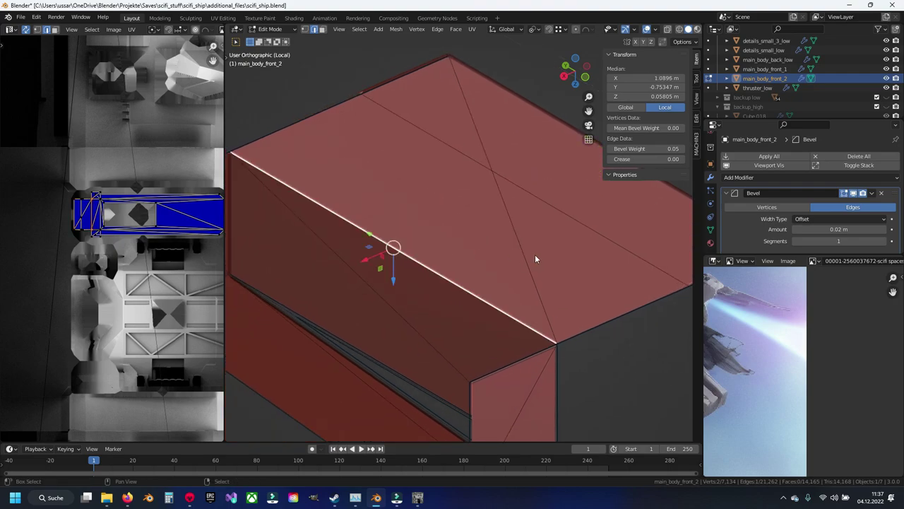
- Deselect the edges, reveal the hidden geometry and return to Object Mode
{"action": "key", "text": "alt+a"}
{"action": "left_click_drag", "start_coordinate": [535, 258], "coordinate": [493, 278]}
{"action": "left_click_drag", "start_coordinate": [374, 232], "coordinate": [405, 260]}
{"action": "key", "text": "Tab"}
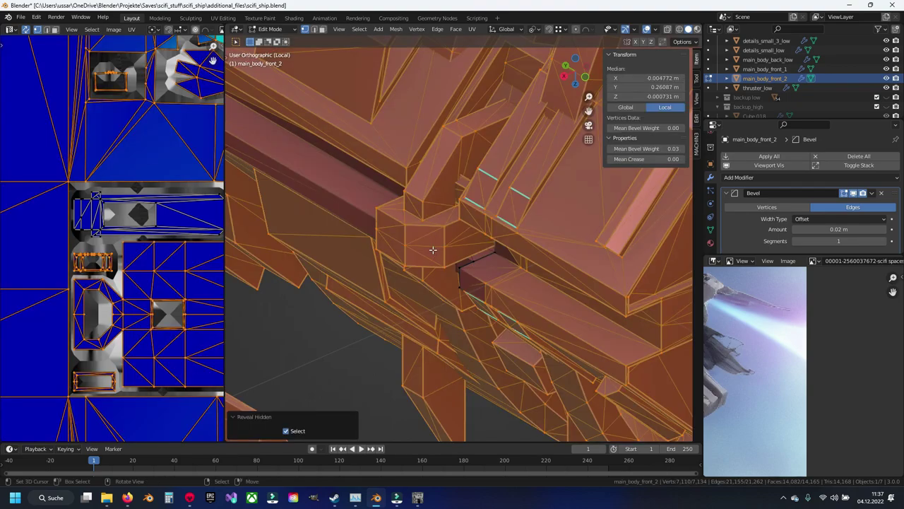
{"action": "key", "text": "Home"}
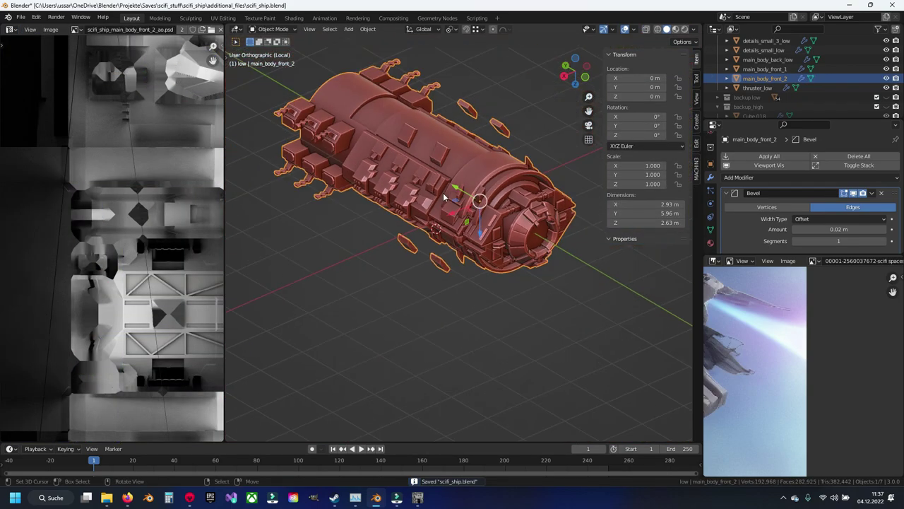
- Leave Local View, select every ship object and export them as scifi_ship_low.fbx
{"action": "key", "text": "KP_Divide"}
{"action": "key", "text": "alt+a"}
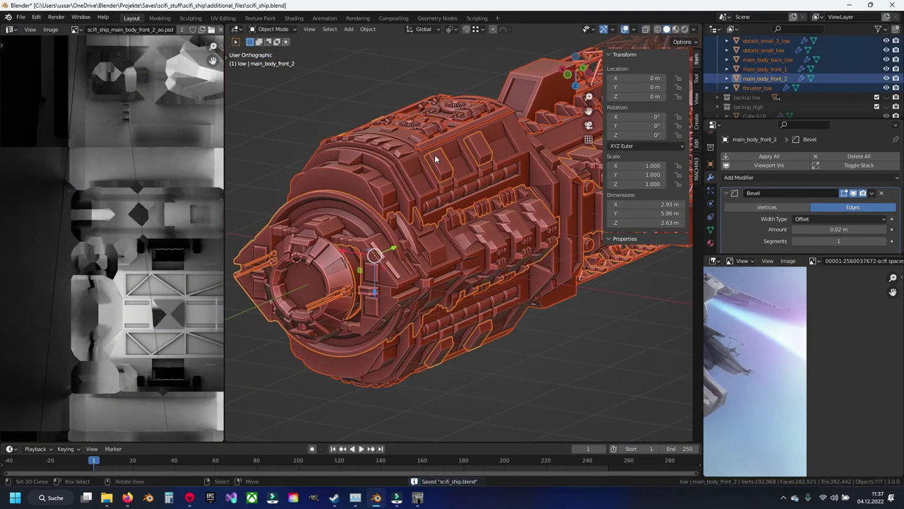
{"action": "key", "text": "a"}
{"action": "left_click", "coordinate": [21, 17]}
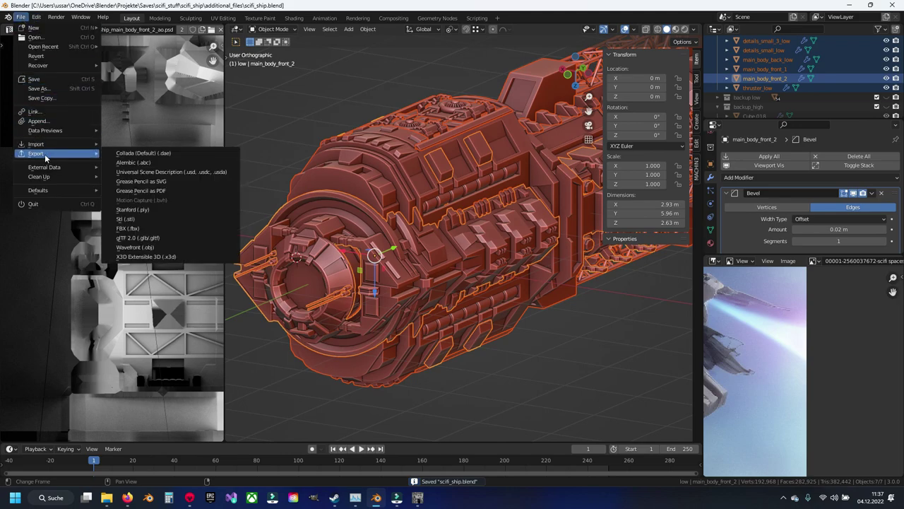
{"action": "left_click", "coordinate": [149, 232]}
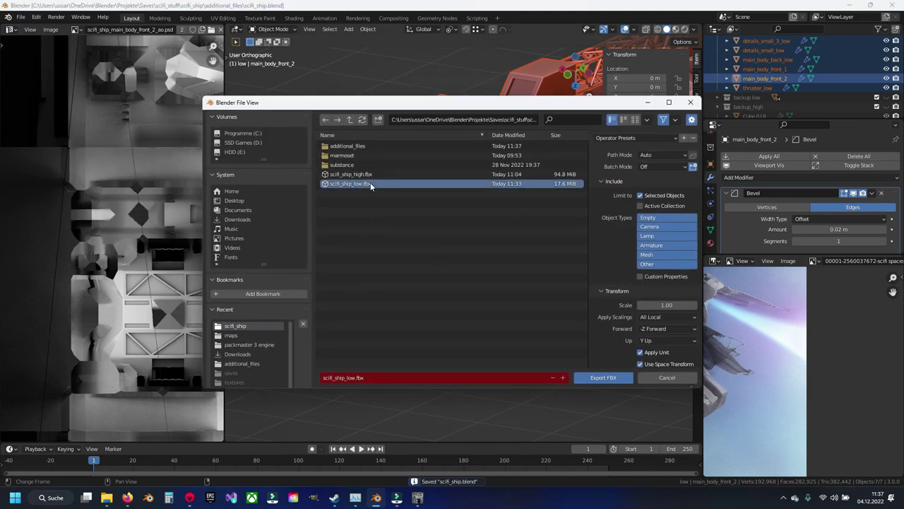
{"action": "left_click", "coordinate": [600, 377]}
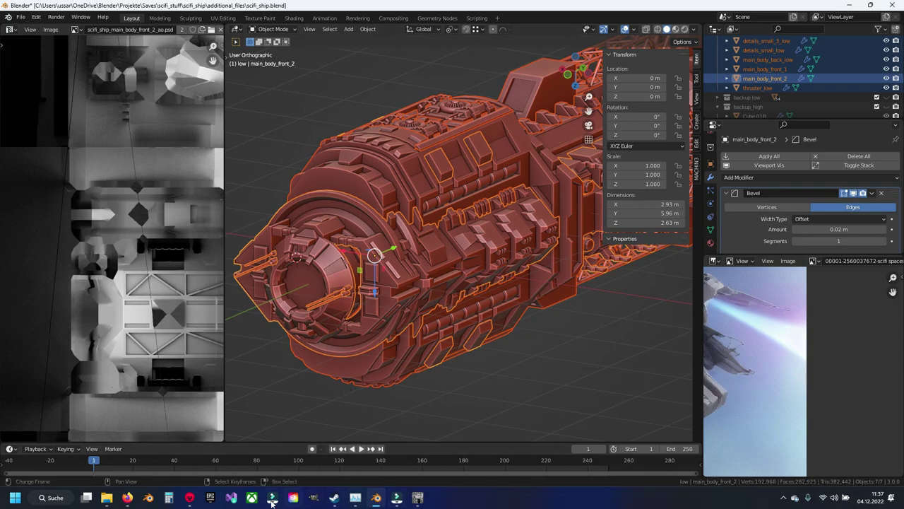
{"action": "left_click", "coordinate": [190, 498]}
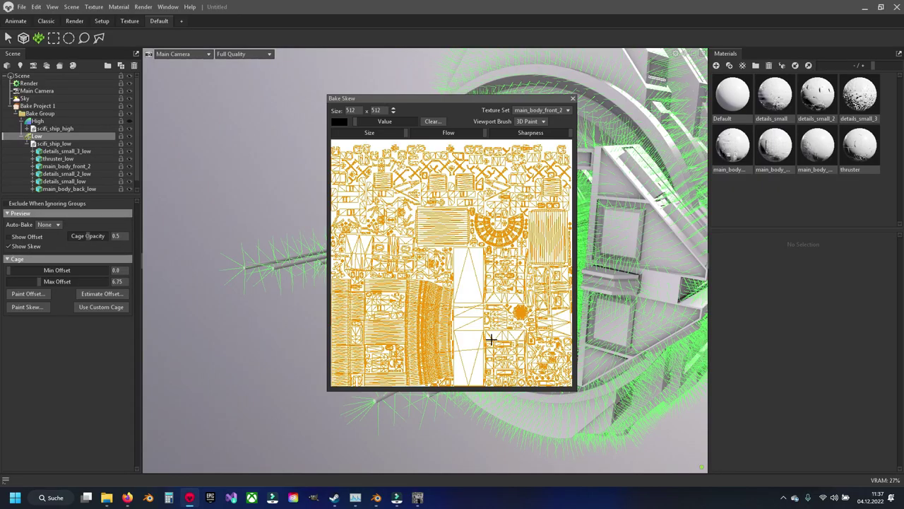
- Zoom into main_body_front_2's bake skew UV layout, then go back to Blender
{"action": "left_click", "coordinate": [572, 98]}
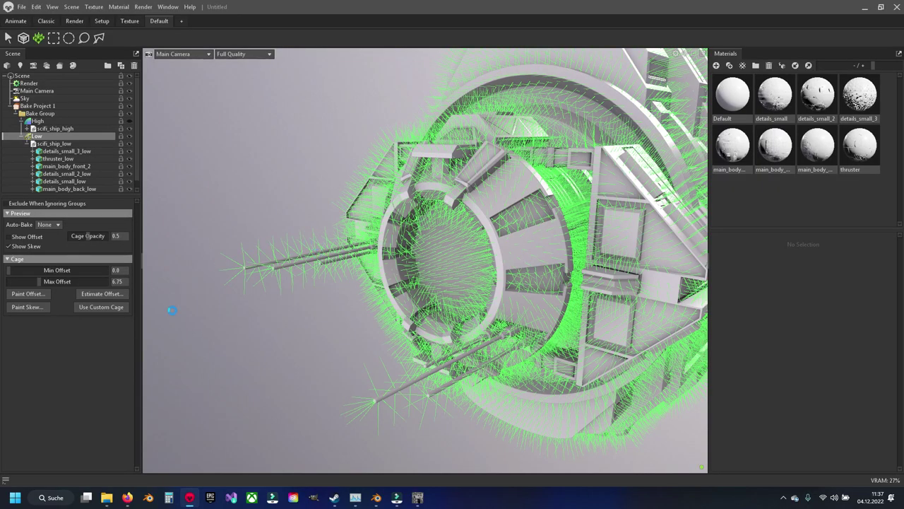
{"action": "left_click", "coordinate": [27, 306]}
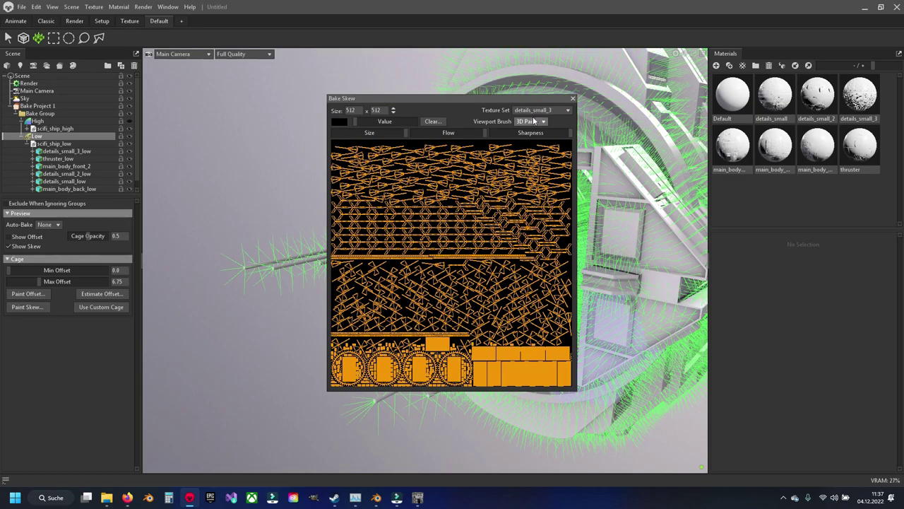
{"action": "left_click", "coordinate": [552, 111]}
{"action": "left_click", "coordinate": [555, 139]}
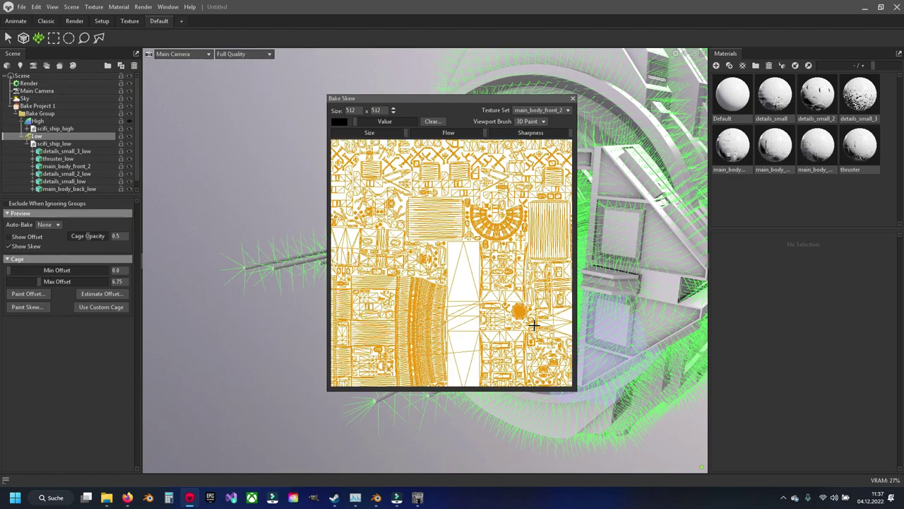
{"action": "scroll", "scroll_direction": "up", "scroll_amount": 3}
{"action": "scroll", "scroll_direction": "up", "scroll_amount": 3}
{"action": "scroll", "scroll_direction": "up", "scroll_amount": 3}
{"action": "scroll", "scroll_direction": "up", "scroll_amount": 3}
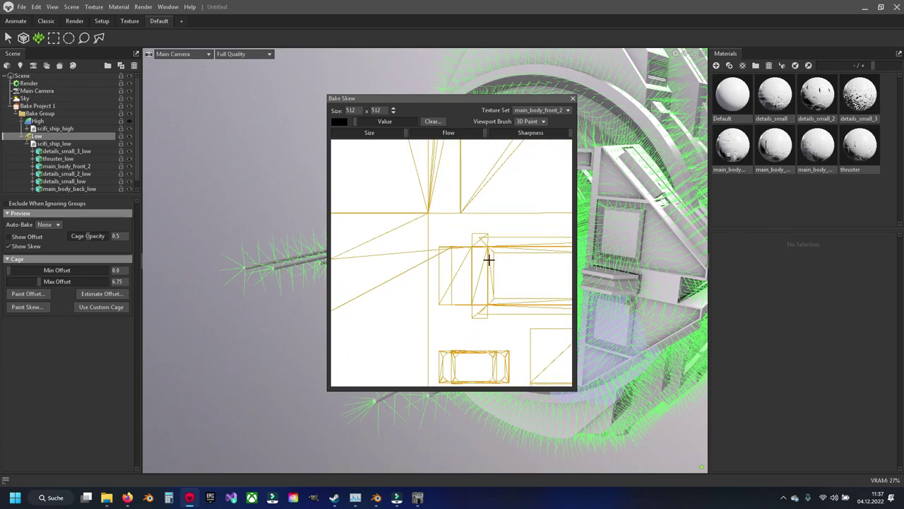
{"action": "scroll", "scroll_direction": "up", "scroll_amount": 3}
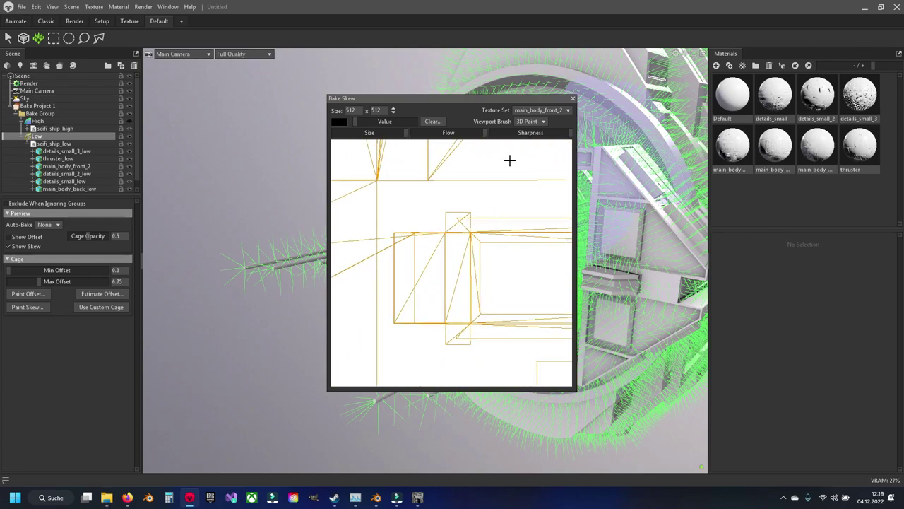
{"action": "scroll", "scroll_direction": "down", "scroll_amount": 3}
{"action": "scroll", "scroll_direction": "down", "scroll_amount": 3}
{"action": "scroll", "scroll_direction": "down", "scroll_amount": 3}
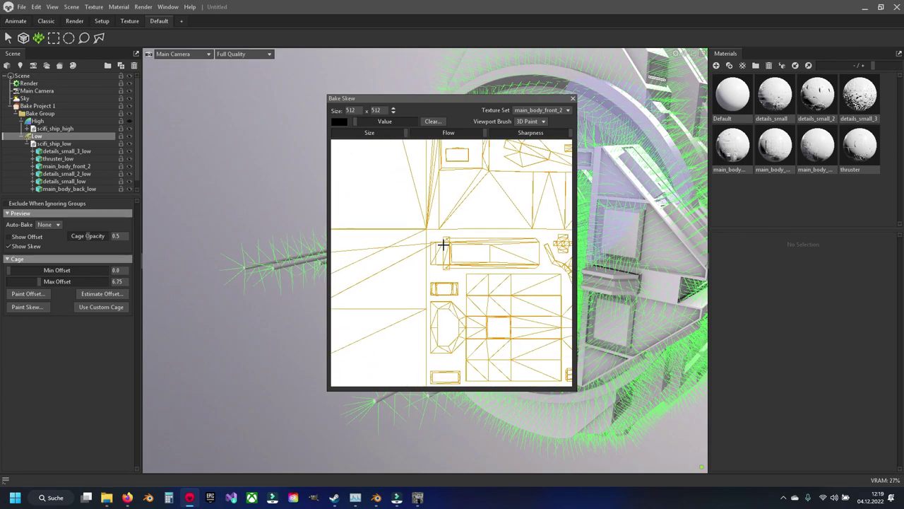
{"action": "scroll", "scroll_direction": "up", "scroll_amount": 3}
{"action": "scroll", "scroll_direction": "up", "scroll_amount": 3}
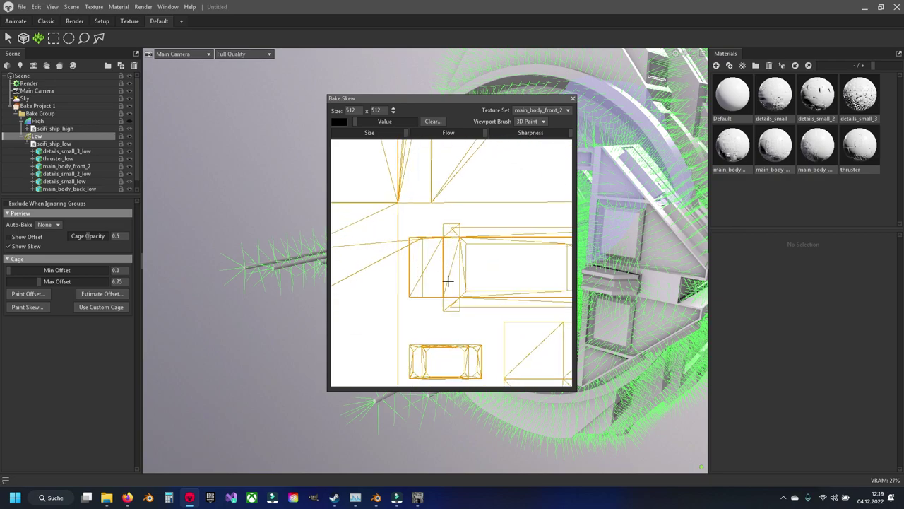
{"action": "left_click", "coordinate": [374, 498]}
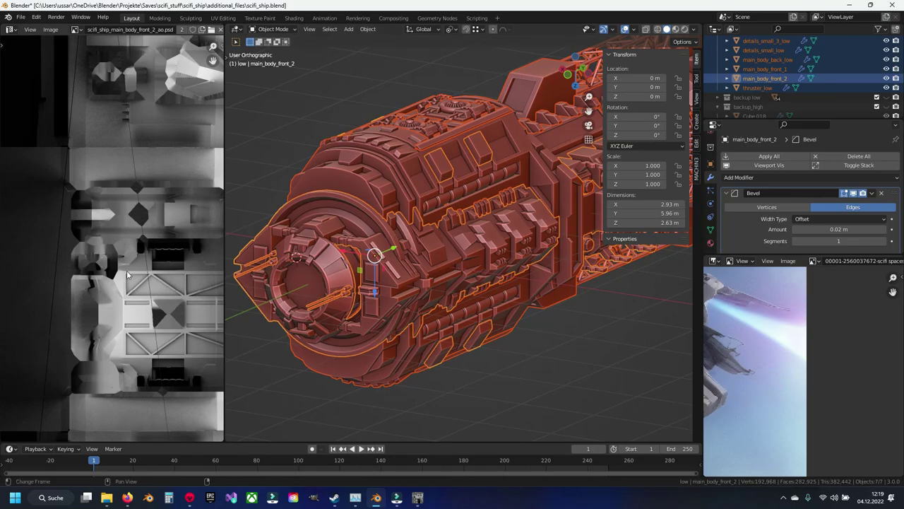
- Put main_body_front_2 in Edit Mode and centre the view on a selected UV vertex
{"action": "key", "text": "Tab"}
{"action": "key", "text": "Tab"}
{"action": "key", "text": "Tab"}
{"action": "key", "text": "Tab"}
{"action": "left_click", "coordinate": [405, 249]}
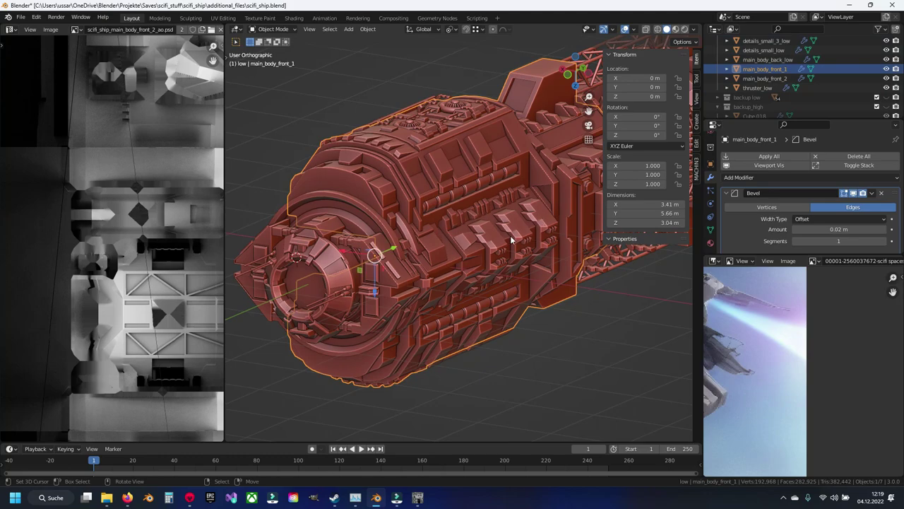
{"action": "left_click", "coordinate": [361, 187]}
{"action": "key", "text": "Tab"}
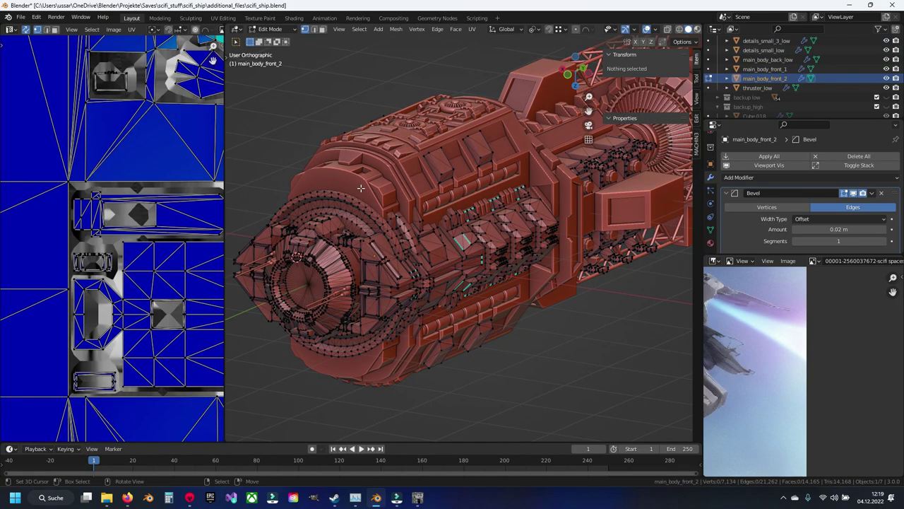
{"action": "key", "text": "Tab"}
{"action": "key", "text": "Tab"}
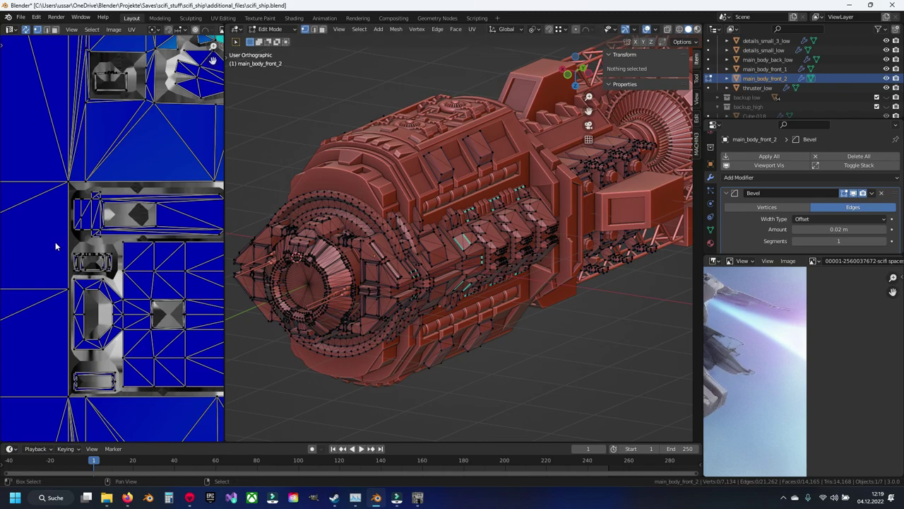
{"action": "scroll", "scroll_direction": "up", "scroll_amount": 3}
{"action": "scroll", "scroll_direction": "up", "scroll_amount": 3}
{"action": "left_click", "coordinate": [99, 206]}
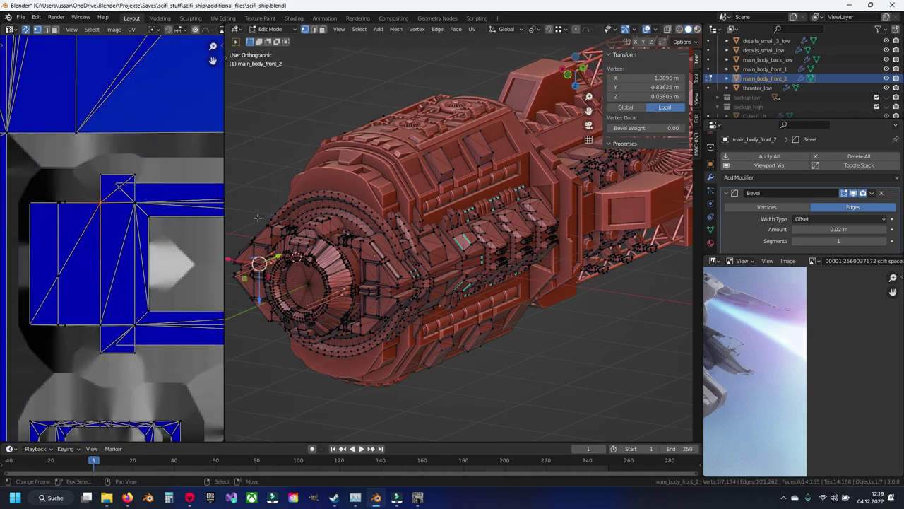
{"action": "key", "text": "KP_Decimal"}
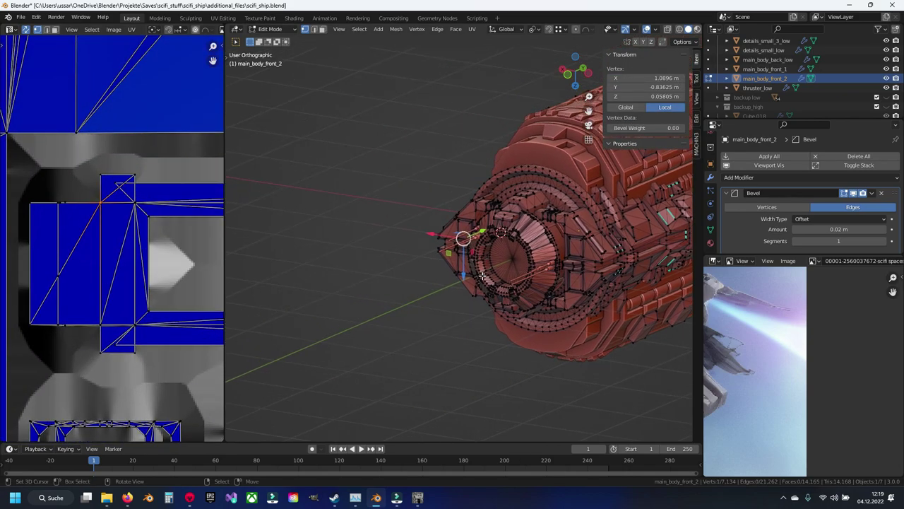
- Isolate the bracket piece by selecting it and hiding the rest of the mesh
{"action": "left_click_drag", "start_coordinate": [482, 275], "coordinate": [470, 255]}
{"action": "scroll", "scroll_direction": "up", "scroll_amount": 3}
{"action": "scroll", "scroll_direction": "up", "scroll_amount": 3}
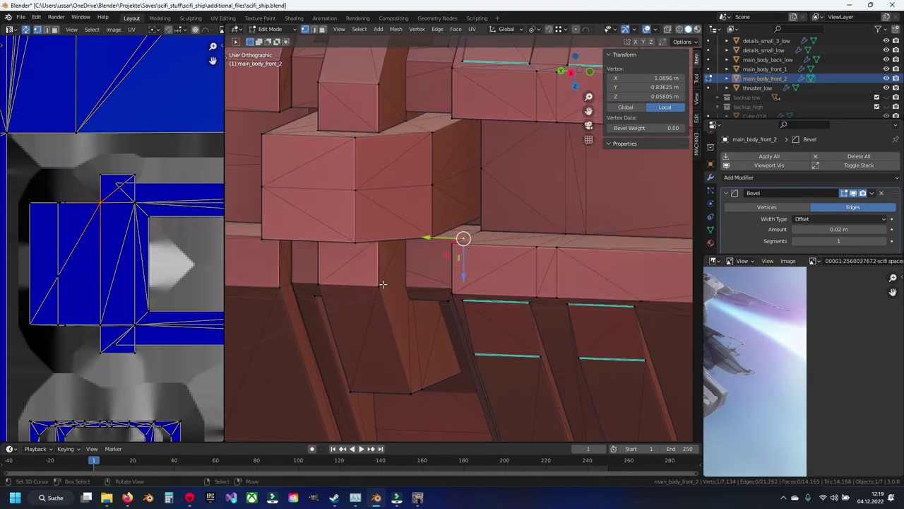
{"action": "left_click", "coordinate": [394, 253]}
{"action": "key", "text": "ctrl+l"}
{"action": "key", "text": "ctrl+i"}
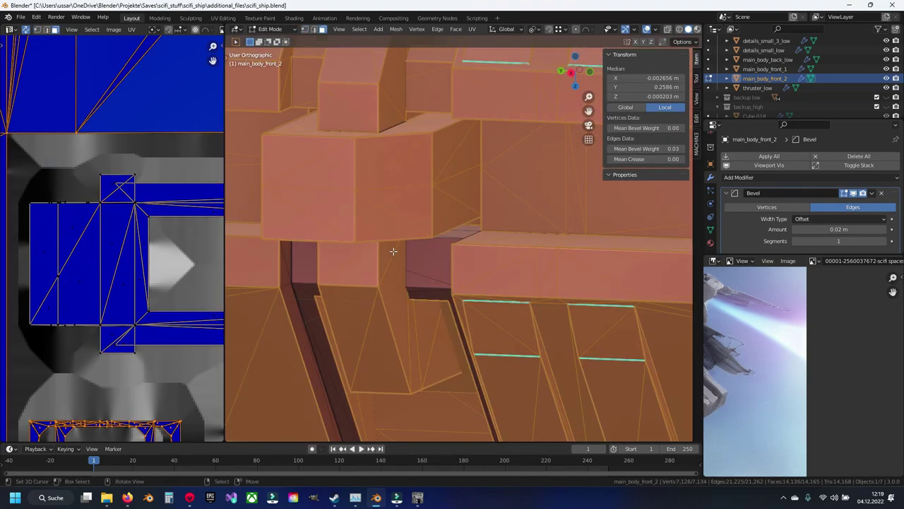
{"action": "key", "text": "h"}
{"action": "left_click_drag", "start_coordinate": [394, 252], "coordinate": [426, 214]}
{"action": "scroll", "scroll_direction": "up", "scroll_amount": 3}
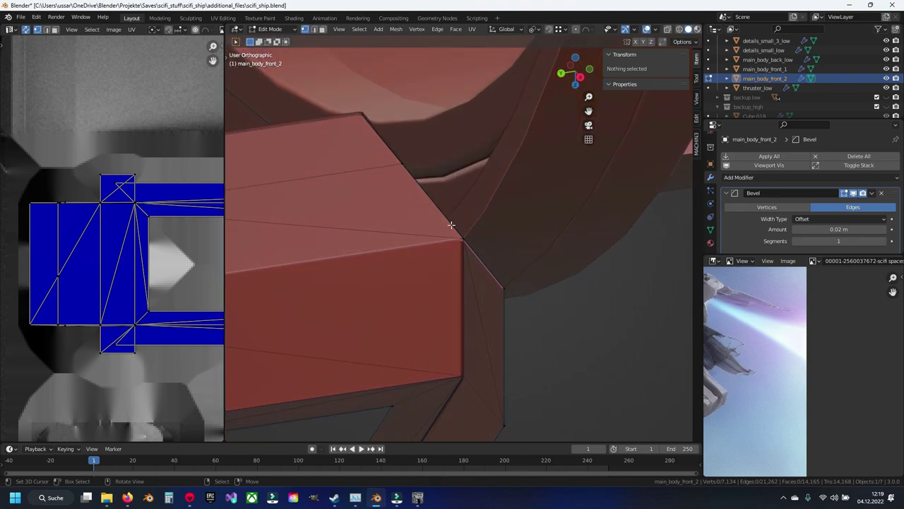
- Move the bracket's corner vertex and snap it onto the edge vertex
{"action": "left_click", "coordinate": [468, 236]}
{"action": "left_click_drag", "start_coordinate": [469, 236], "coordinate": [424, 226]}
{"action": "key", "text": "g"}
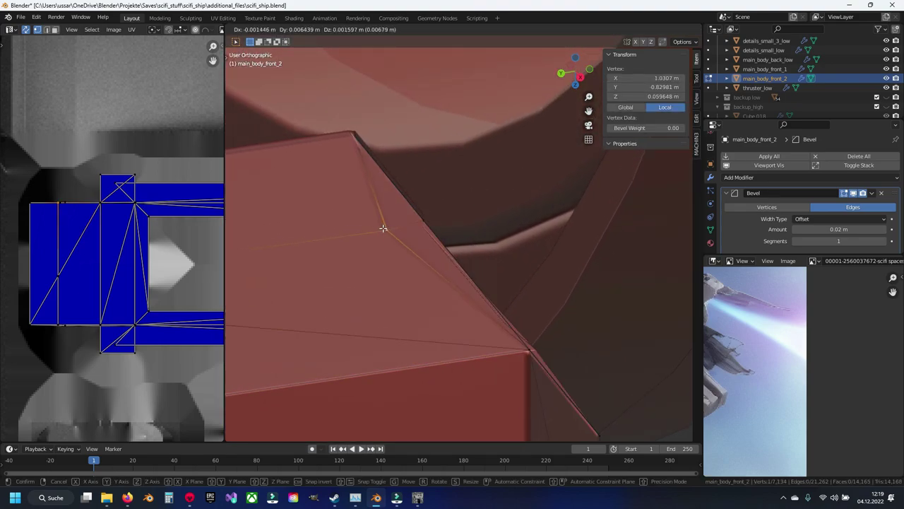
{"action": "left_click", "coordinate": [387, 234]}
{"action": "key", "text": "g"}
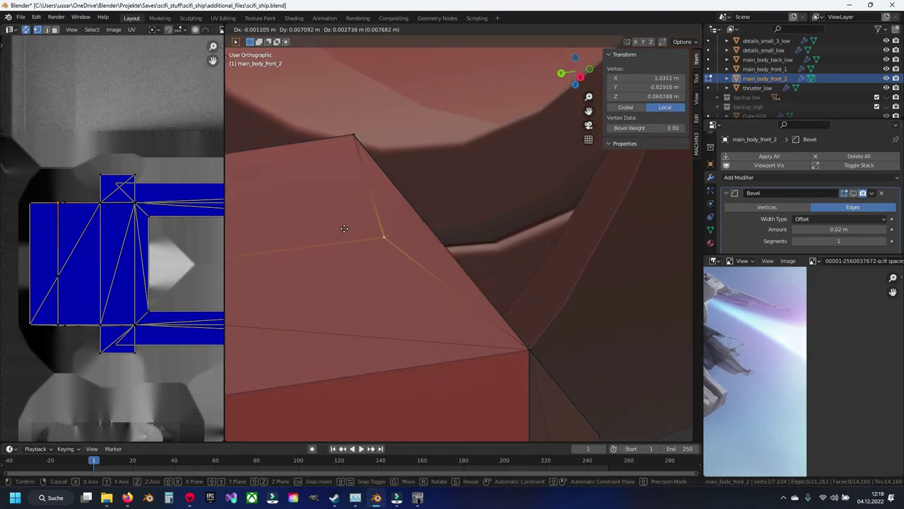
{"action": "left_click", "coordinate": [421, 220]}
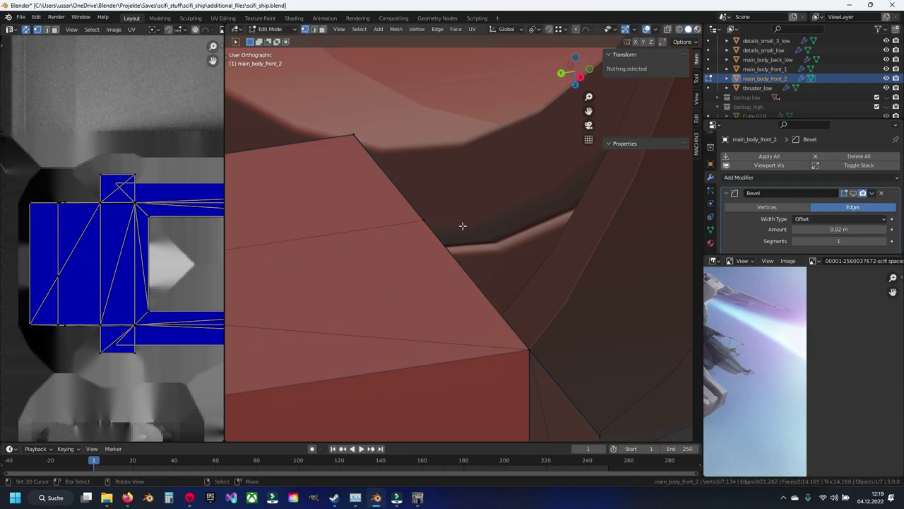
- Merge the overlapping vertices across the whole mesh by distance
{"action": "key", "text": "a"}
{"action": "key", "text": "m"}
{"action": "left_click", "coordinate": [454, 226]}
{"action": "key", "text": "alt+a"}
- Reposition a second corner vertex, restore the hidden geometry, and return to Object Mode
{"action": "left_click_drag", "start_coordinate": [452, 226], "coordinate": [438, 258]}
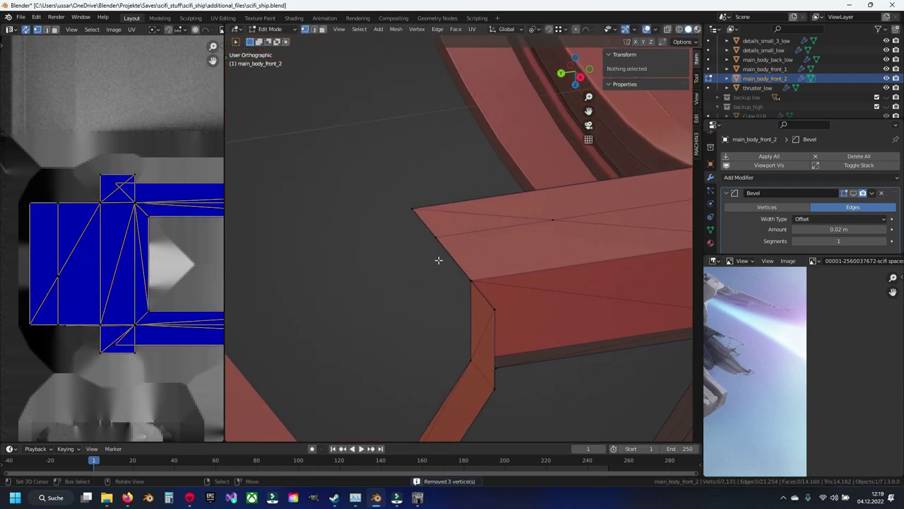
{"action": "left_click", "coordinate": [393, 233]}
{"action": "key", "text": "g"}
{"action": "left_click", "coordinate": [335, 163]}
{"action": "left_click_drag", "start_coordinate": [335, 162], "coordinate": [553, 209]}
{"action": "key", "text": "ctrl+z"}
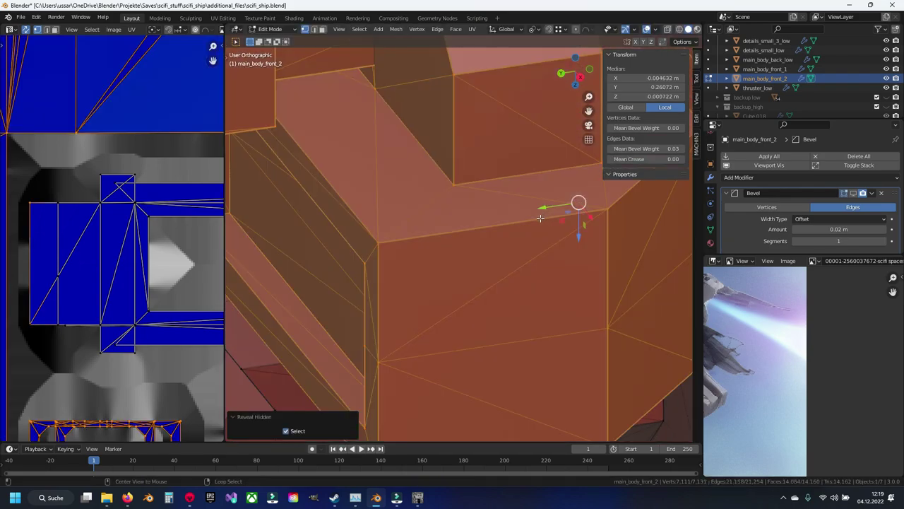
{"action": "key", "text": "ctrl+z"}
{"action": "scroll", "scroll_direction": "down", "scroll_amount": 3}
{"action": "key", "text": "Tab"}
- Save scifi_ship.blend
{"action": "scroll", "scroll_direction": "down", "scroll_amount": 3}
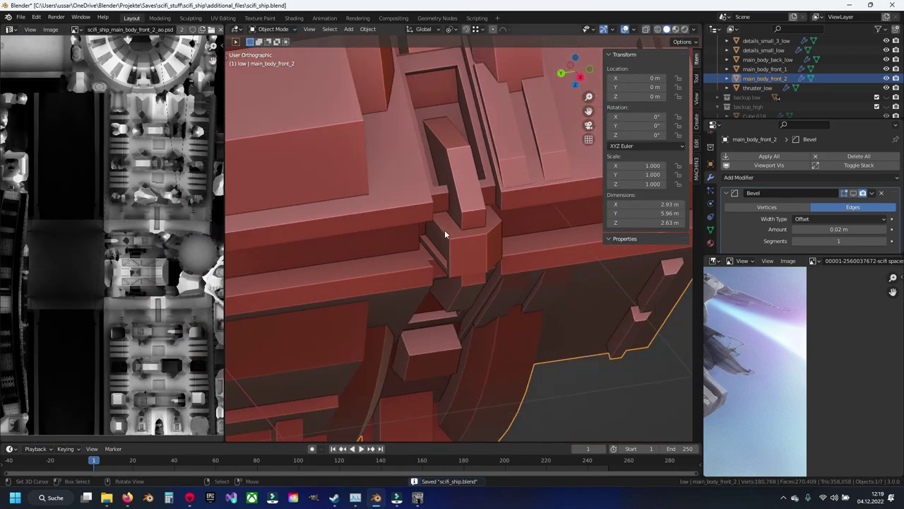
{"action": "scroll", "scroll_direction": "down", "scroll_amount": 3}
{"action": "key", "text": "ctrl+s"}
{"action": "left_click_drag", "start_coordinate": [527, 221], "coordinate": [115, 44]}
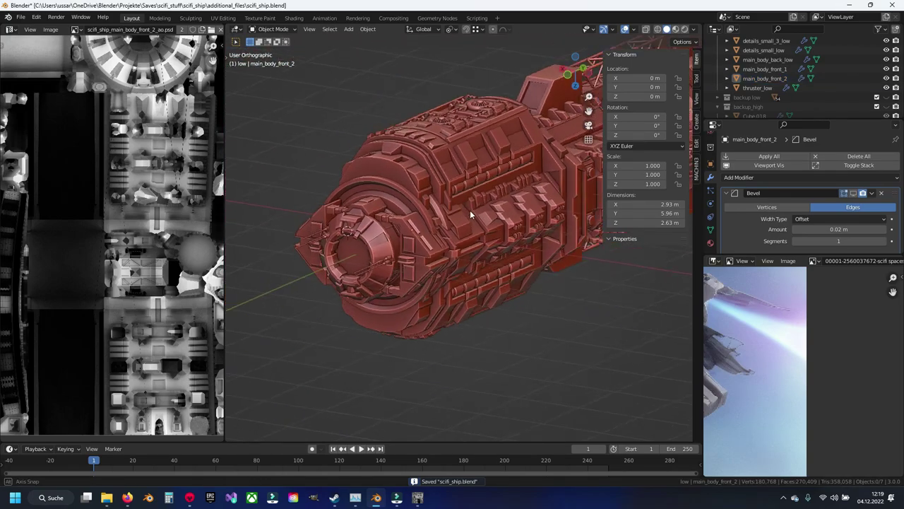
- Export the ship as FBX over scifi_ship_low.fbx, then switch to Marmoset Toolbag
{"action": "left_click", "coordinate": [24, 19]}
{"action": "mouse_move", "coordinate": [36, 154]}
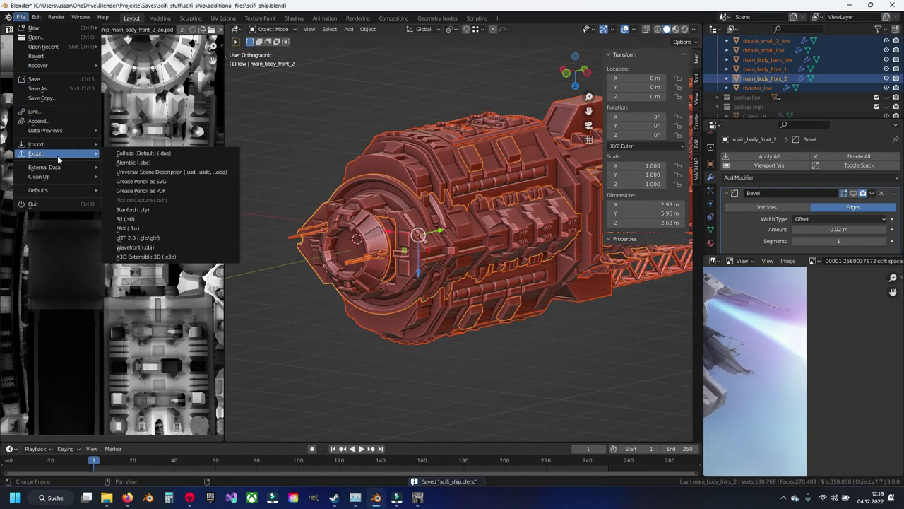
{"action": "left_click", "coordinate": [158, 228]}
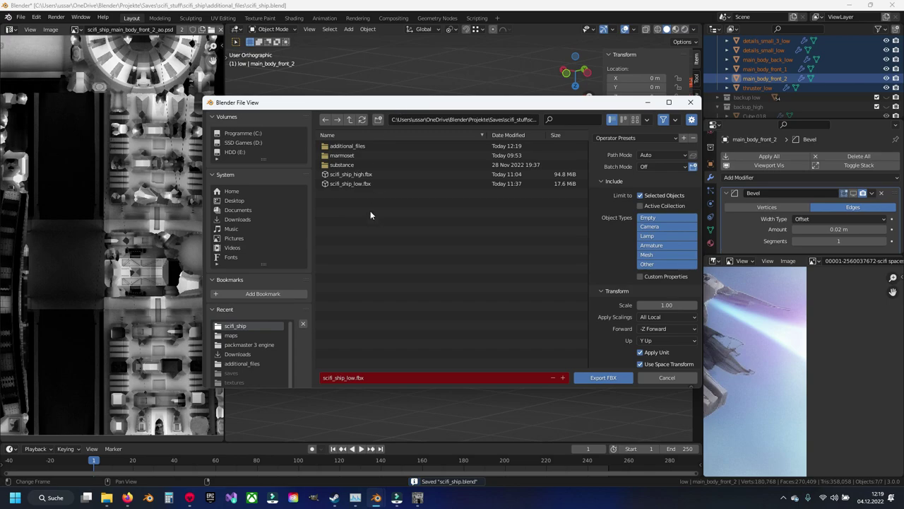
{"action": "left_click", "coordinate": [356, 184]}
{"action": "left_click", "coordinate": [580, 378]}
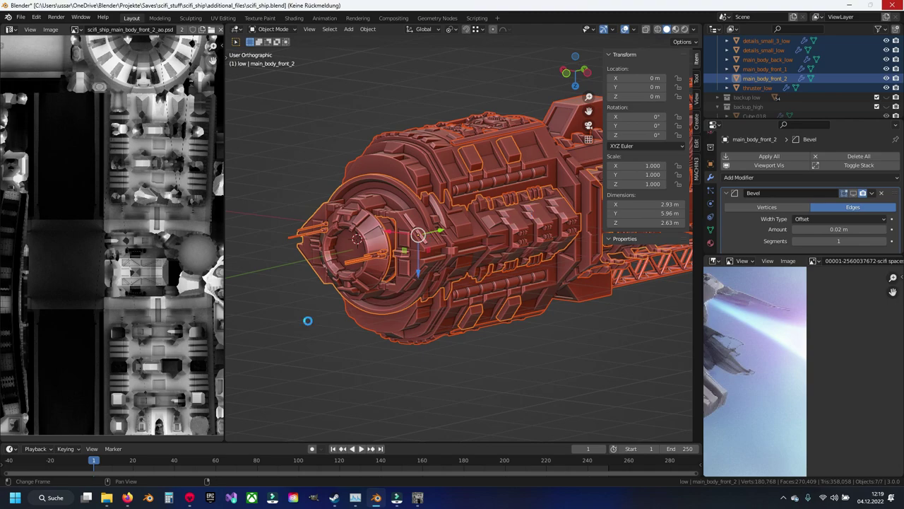
{"action": "left_click", "coordinate": [189, 501]}
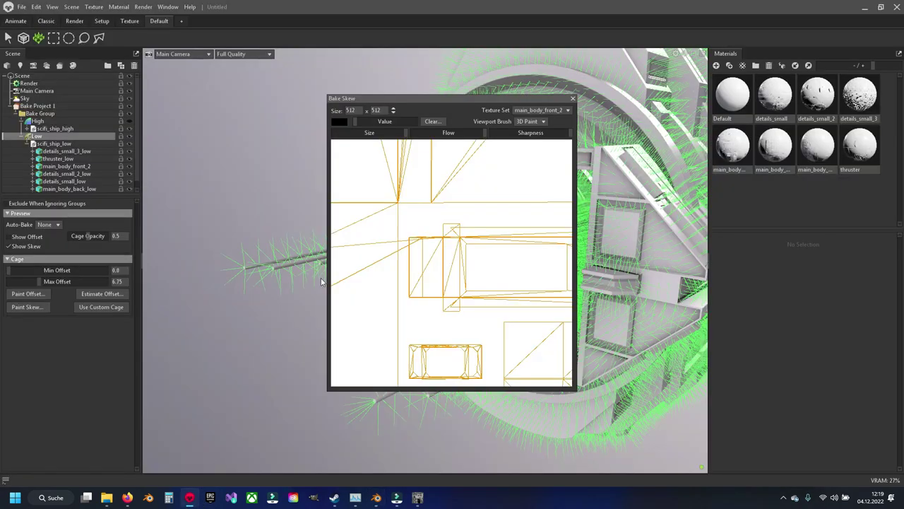
- Re-inspect main_body_front_2's skew map, then close it and orbit the ship's long side
{"action": "left_click", "coordinate": [573, 99]}
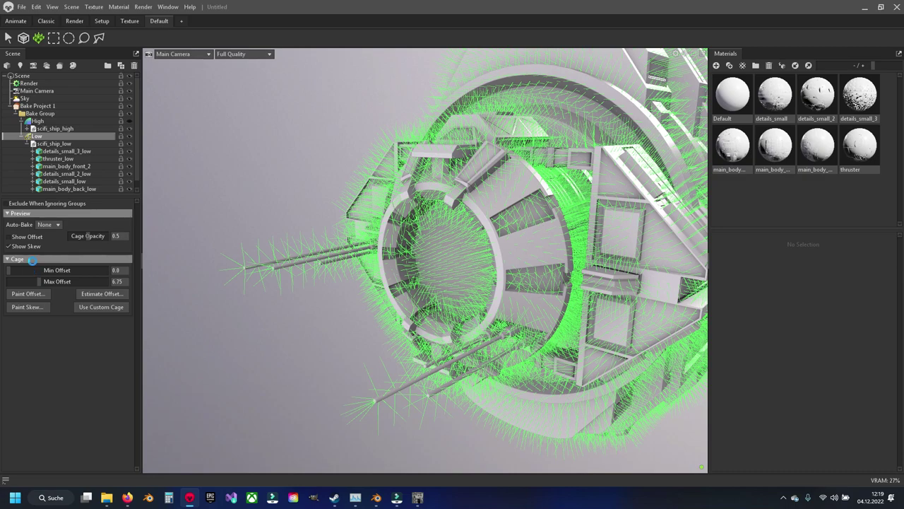
{"action": "left_click", "coordinate": [27, 307]}
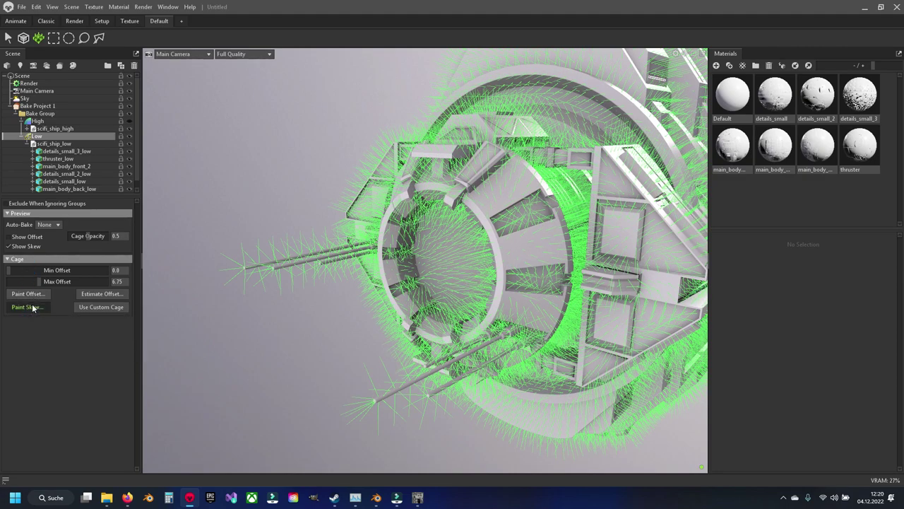
{"action": "left_click", "coordinate": [541, 110]}
{"action": "left_click", "coordinate": [556, 136]}
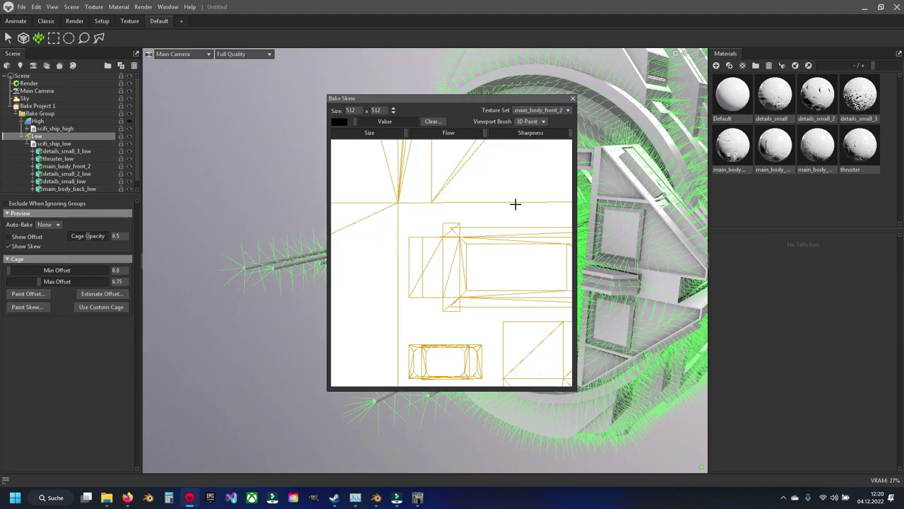
{"action": "scroll", "scroll_direction": "down", "scroll_amount": 3}
{"action": "scroll", "scroll_direction": "down", "scroll_amount": 3}
{"action": "scroll", "scroll_direction": "down", "scroll_amount": 3}
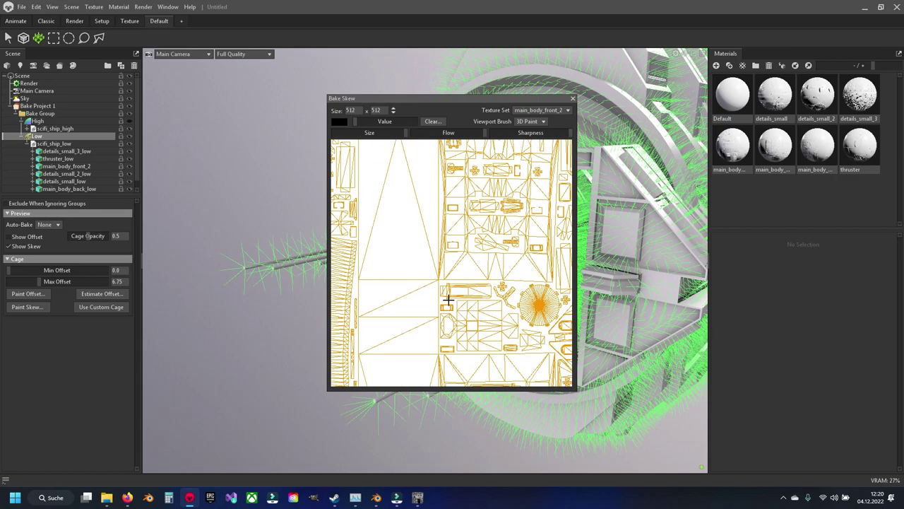
{"action": "scroll", "scroll_direction": "down", "scroll_amount": 3}
{"action": "scroll", "scroll_direction": "down", "scroll_amount": 3}
{"action": "scroll", "scroll_direction": "up", "scroll_amount": 3}
{"action": "scroll", "scroll_direction": "up", "scroll_amount": 3}
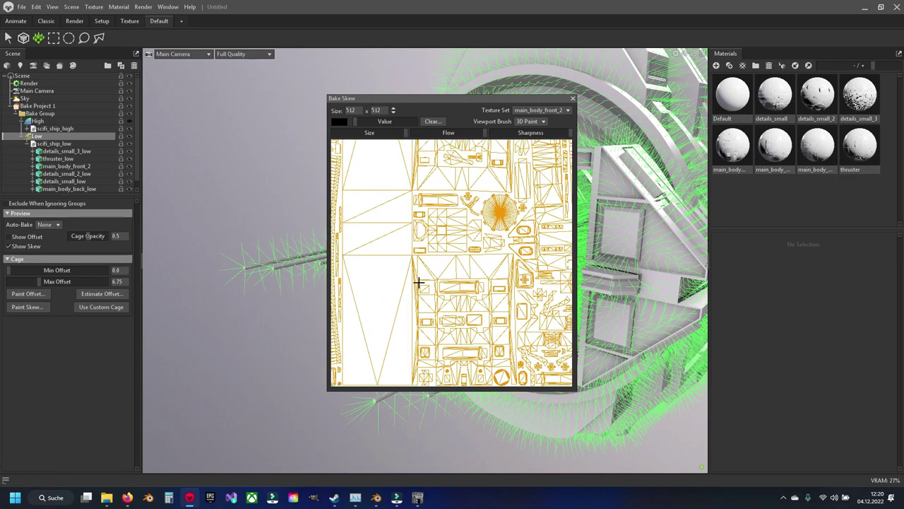
{"action": "scroll", "scroll_direction": "up", "scroll_amount": 3}
{"action": "scroll", "scroll_direction": "down", "scroll_amount": 3}
{"action": "scroll", "scroll_direction": "down", "scroll_amount": 3}
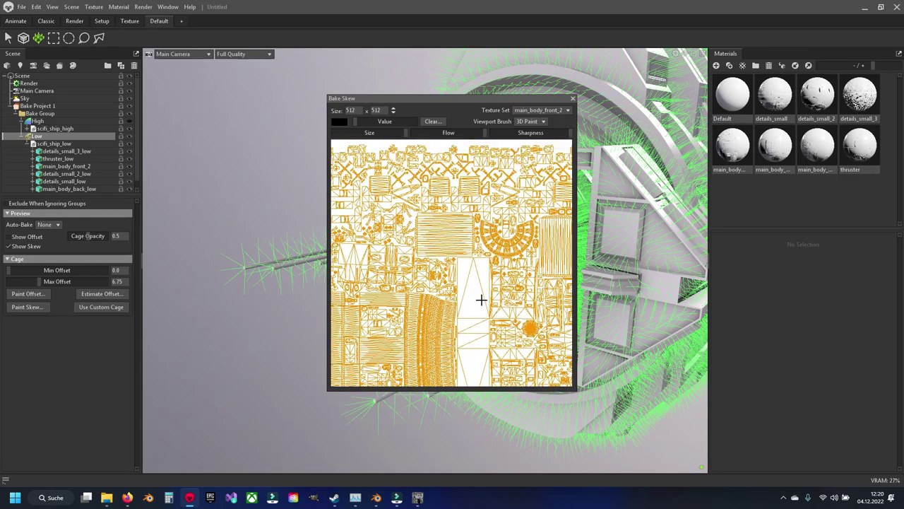
{"action": "scroll", "scroll_direction": "down", "scroll_amount": 3}
{"action": "left_click_drag", "start_coordinate": [498, 288], "coordinate": [455, 205]}
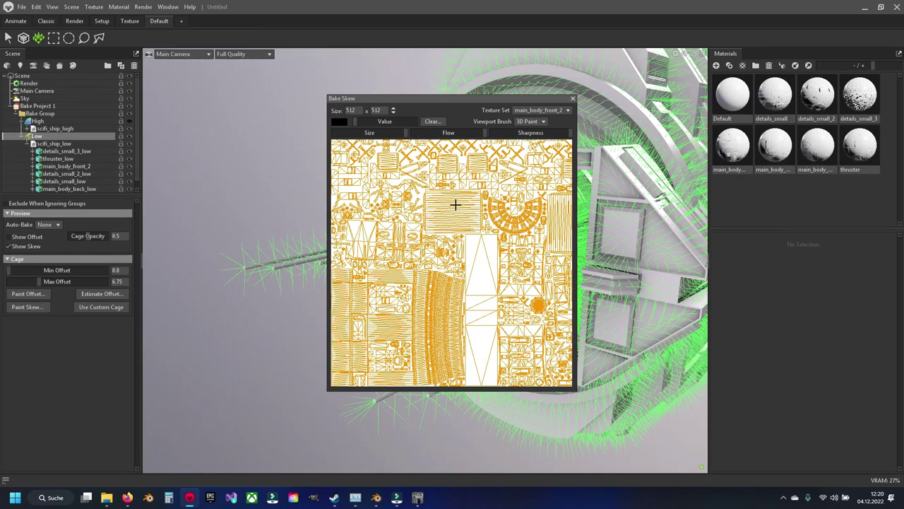
{"action": "left_click", "coordinate": [572, 99]}
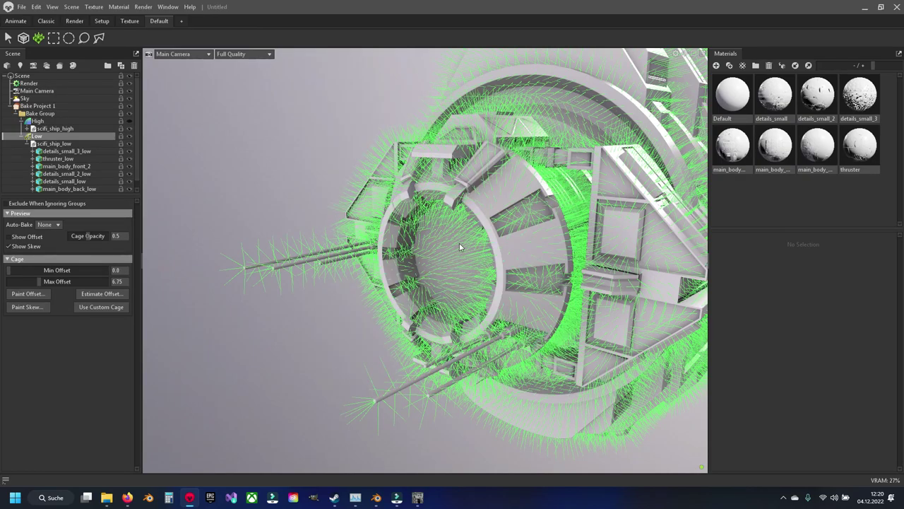
{"action": "left_click_drag", "start_coordinate": [431, 253], "coordinate": [111, 178]}
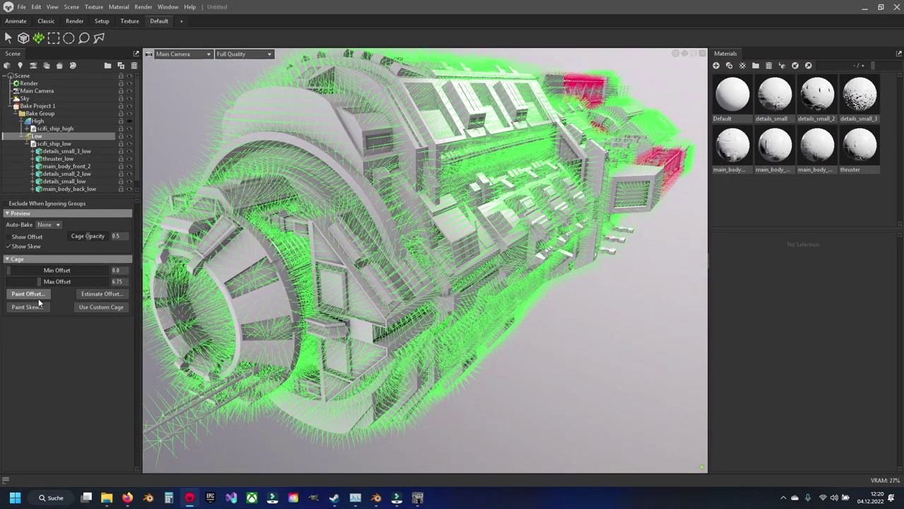
- Paint skew over most of the main_body_front_2 and details_small_2 UVs
{"action": "left_click", "coordinate": [26, 306]}
{"action": "left_click", "coordinate": [541, 110]}
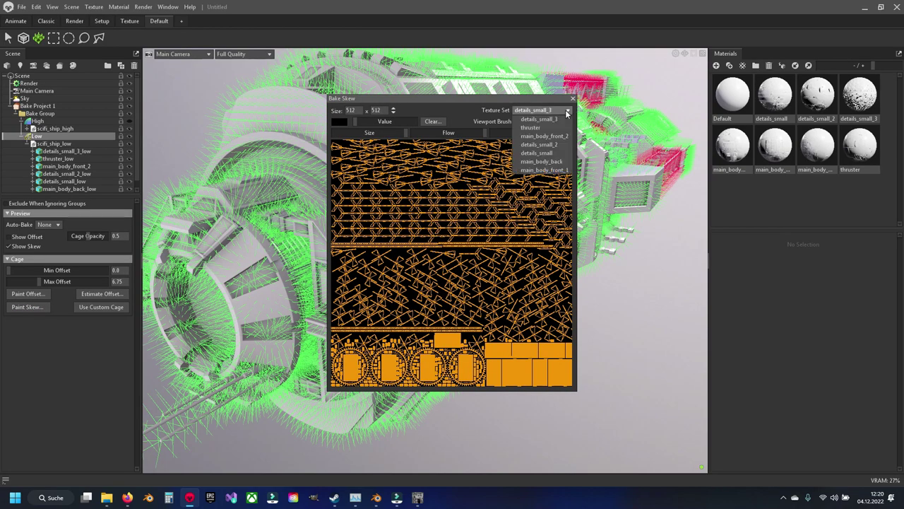
{"action": "left_click", "coordinate": [536, 137]}
{"action": "left_click_drag", "start_coordinate": [486, 173], "coordinate": [442, 245]}
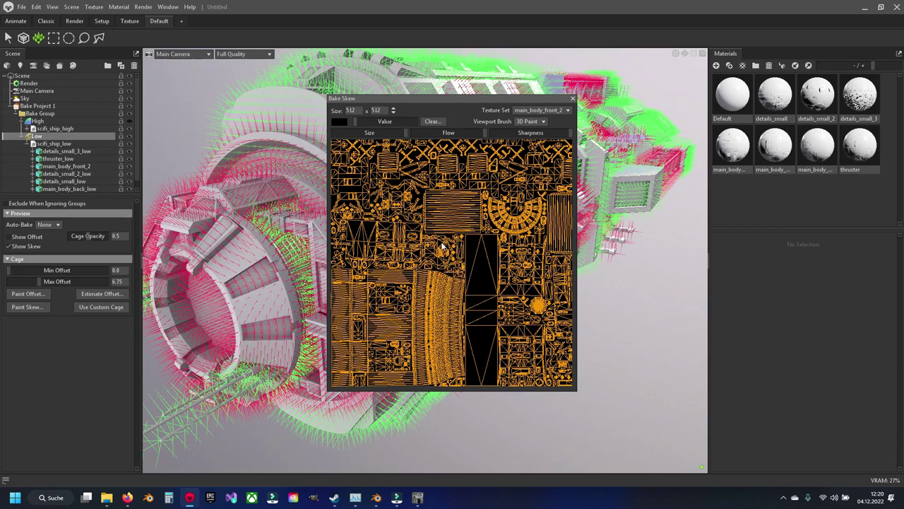
{"action": "left_click", "coordinate": [551, 110]}
{"action": "left_click", "coordinate": [553, 143]}
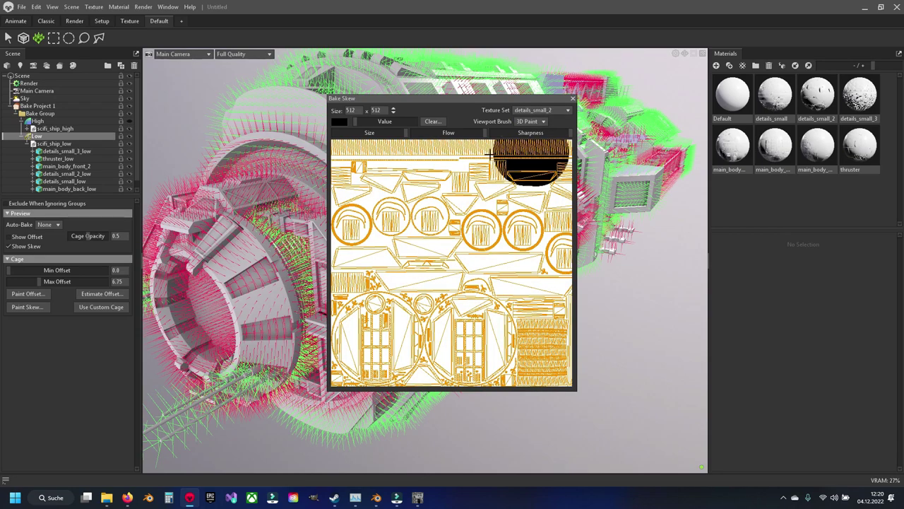
{"action": "left_click_drag", "start_coordinate": [550, 140], "coordinate": [500, 289]}
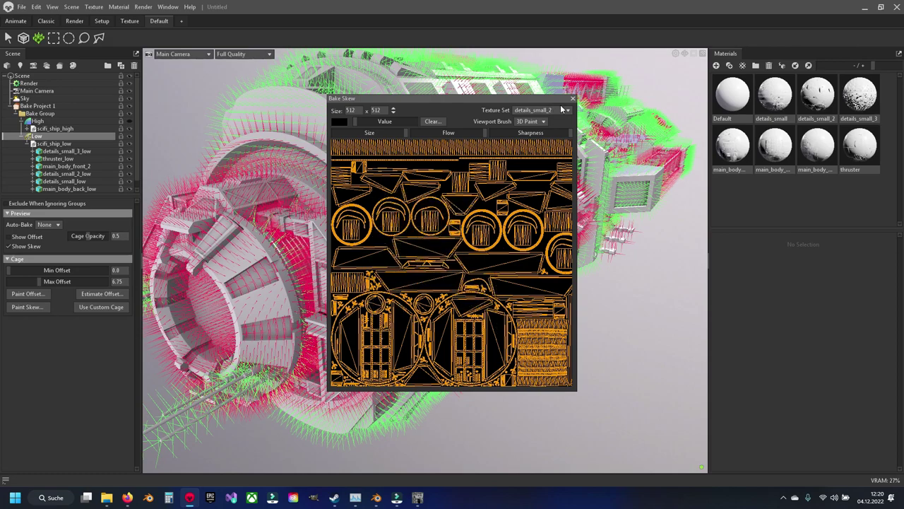
- Paint skew around the edges of details_small and main_body_back, then select main_body_front_1
{"action": "left_click", "coordinate": [562, 110]}
{"action": "left_click", "coordinate": [548, 154]}
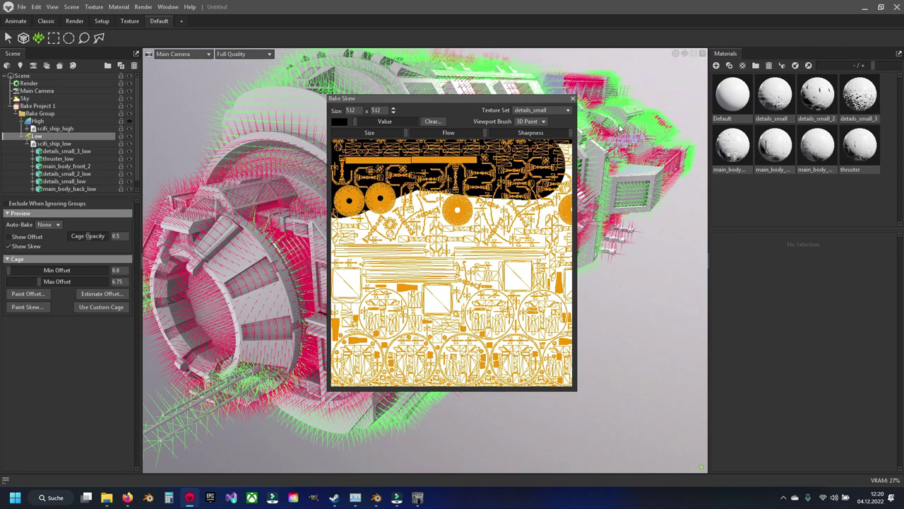
{"action": "left_click_drag", "start_coordinate": [620, 127], "coordinate": [547, 270]}
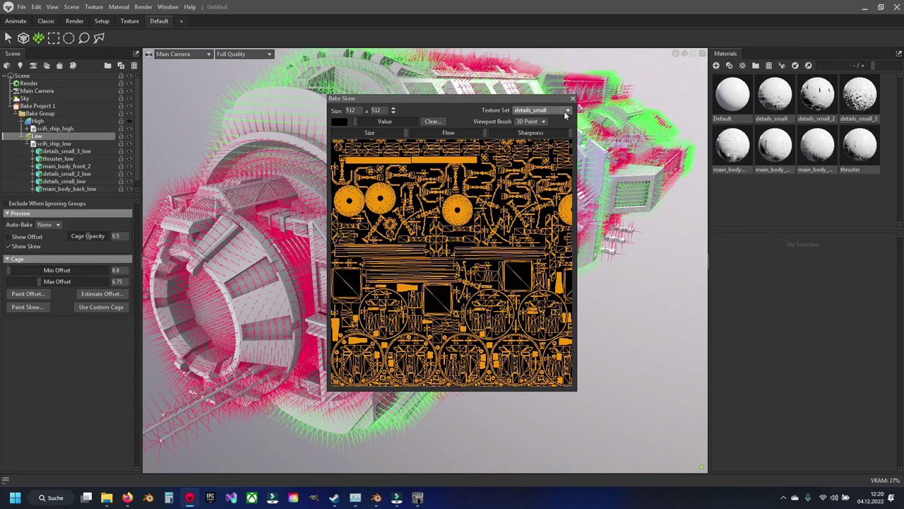
{"action": "left_click", "coordinate": [558, 110]}
{"action": "left_click", "coordinate": [541, 162]}
{"action": "left_click_drag", "start_coordinate": [542, 162], "coordinate": [443, 262]}
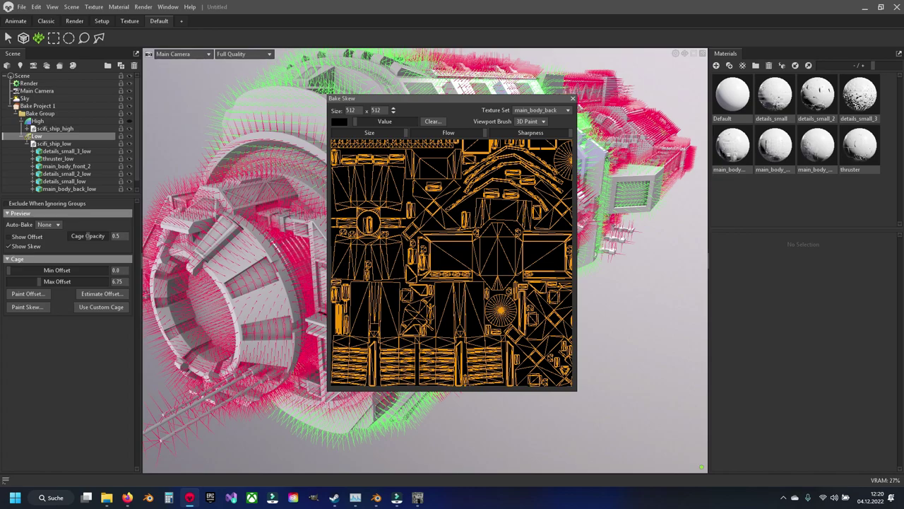
{"action": "scroll", "scroll_direction": "up", "scroll_amount": 3}
{"action": "scroll", "scroll_direction": "down", "scroll_amount": 3}
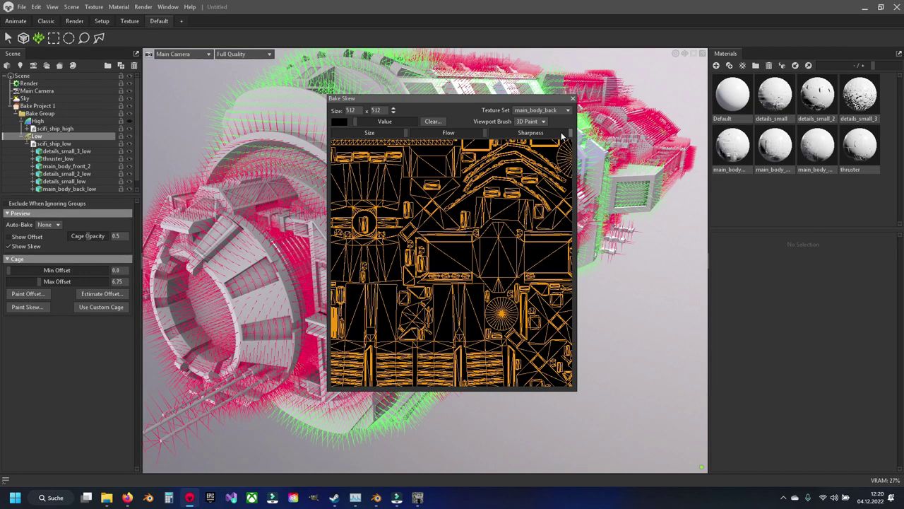
{"action": "left_click", "coordinate": [540, 110]}
{"action": "left_click", "coordinate": [543, 163]}
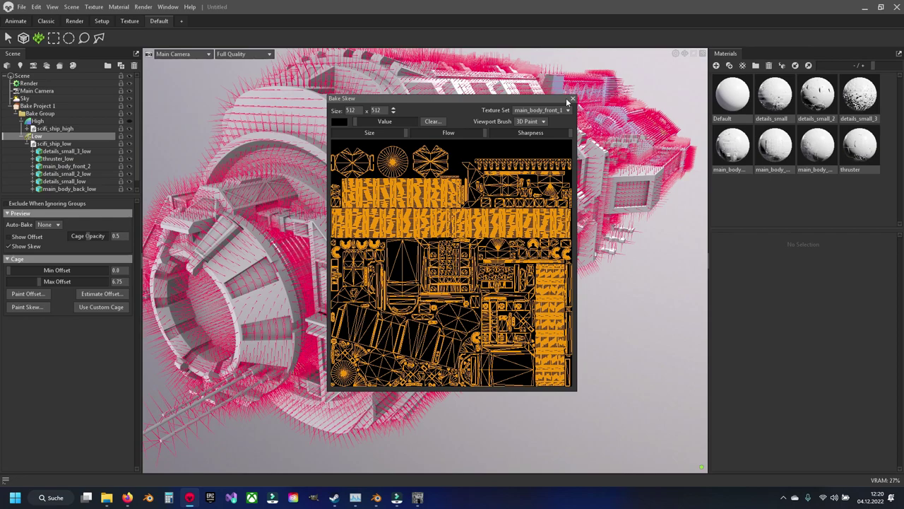
{"action": "left_click", "coordinate": [572, 100]}
{"action": "left_click", "coordinate": [37, 105]}
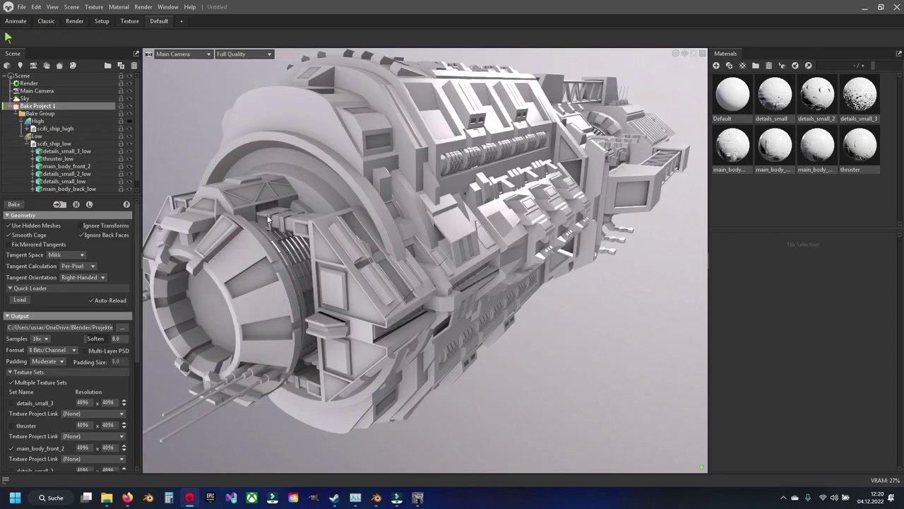
{"action": "left_click_drag", "start_coordinate": [464, 256], "coordinate": [429, 251]}
{"action": "scroll", "scroll_direction": "down", "scroll_amount": 3}
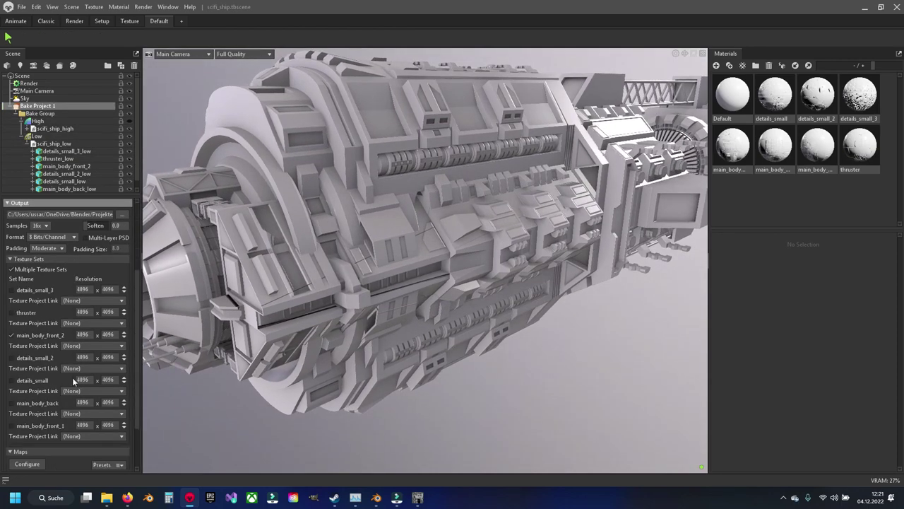
{"action": "scroll", "scroll_direction": "down", "scroll_amount": 3}
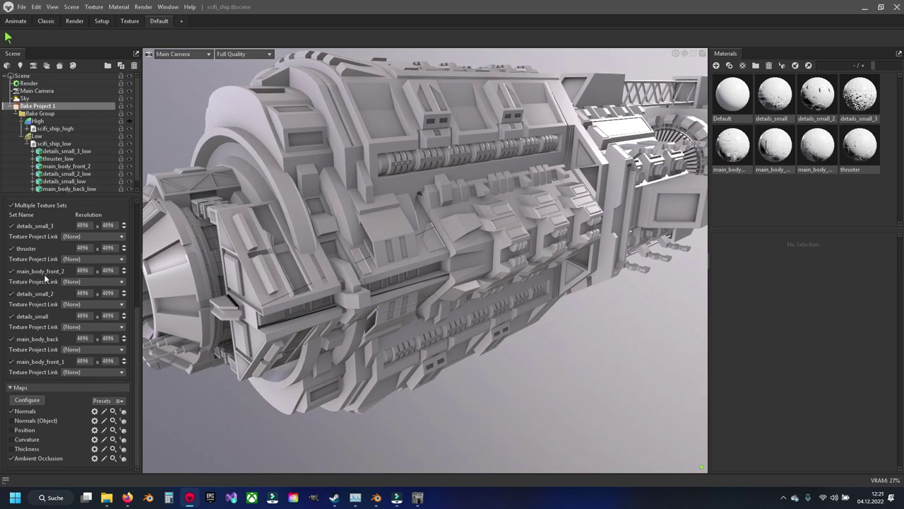
{"action": "scroll", "scroll_direction": "up", "scroll_amount": 3}
{"action": "scroll", "scroll_direction": "down", "scroll_amount": 3}
{"action": "scroll", "scroll_direction": "up", "scroll_amount": 3}
{"action": "scroll", "scroll_direction": "up", "scroll_amount": 3}
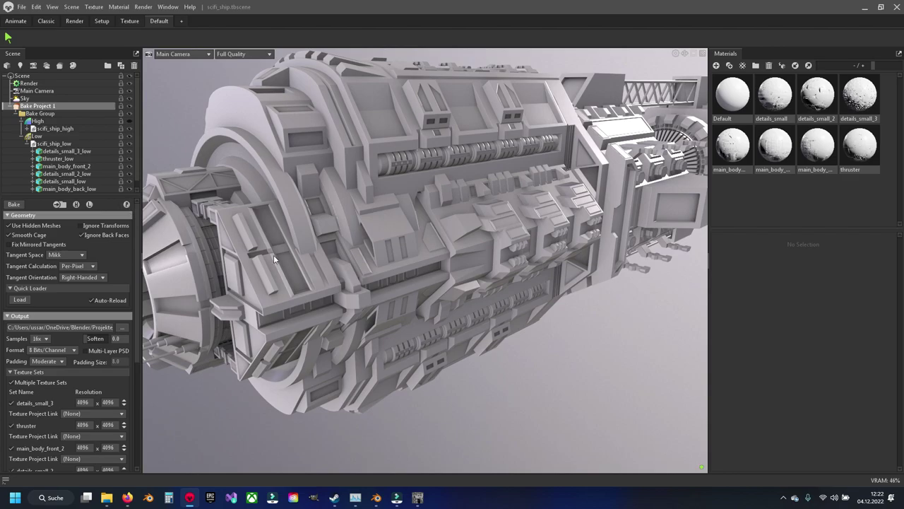
{"action": "left_click_drag", "start_coordinate": [397, 274], "coordinate": [445, 273]}
{"action": "scroll", "scroll_direction": "up", "scroll_amount": 3}
{"action": "scroll", "scroll_direction": "up", "scroll_amount": 3}
{"action": "scroll", "scroll_direction": "up", "scroll_amount": 3}
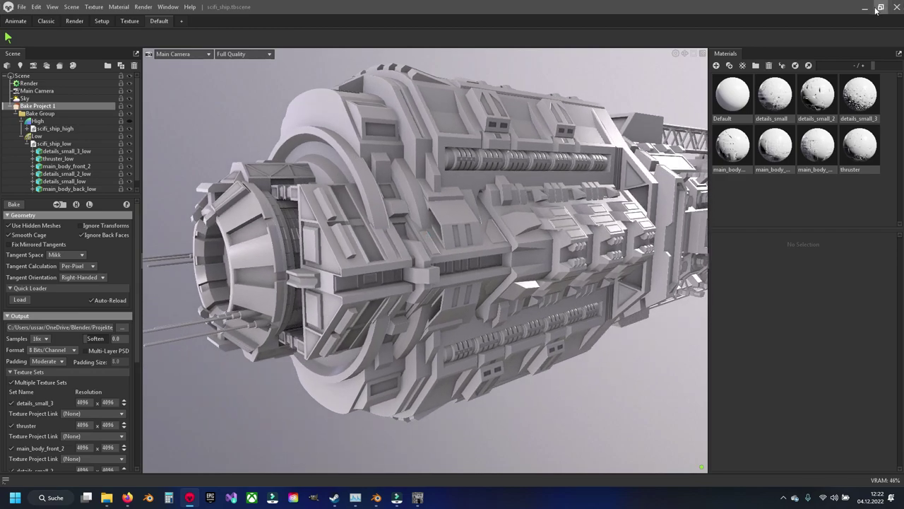
- Start a new Painter project using the scifi_ship_low.fbx mesh
{"action": "left_click", "coordinate": [865, 8]}
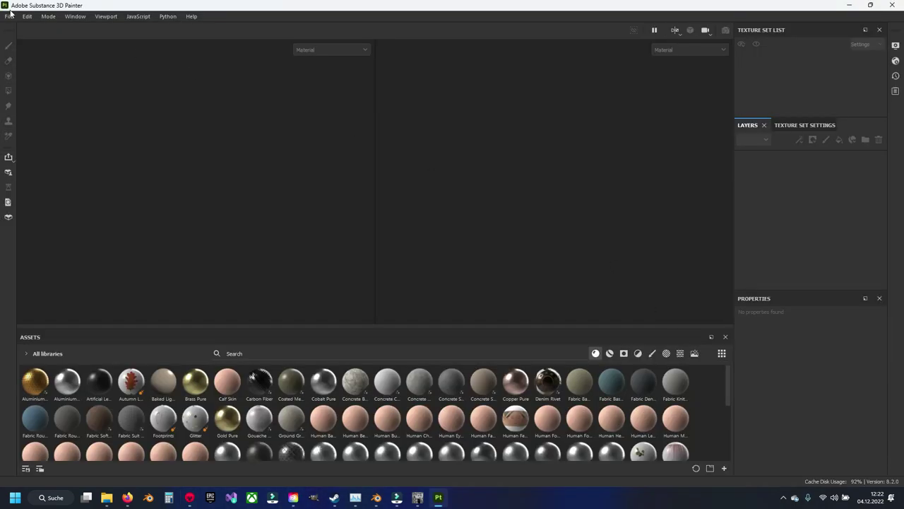
{"action": "left_click", "coordinate": [9, 16]}
{"action": "left_click", "coordinate": [19, 35]}
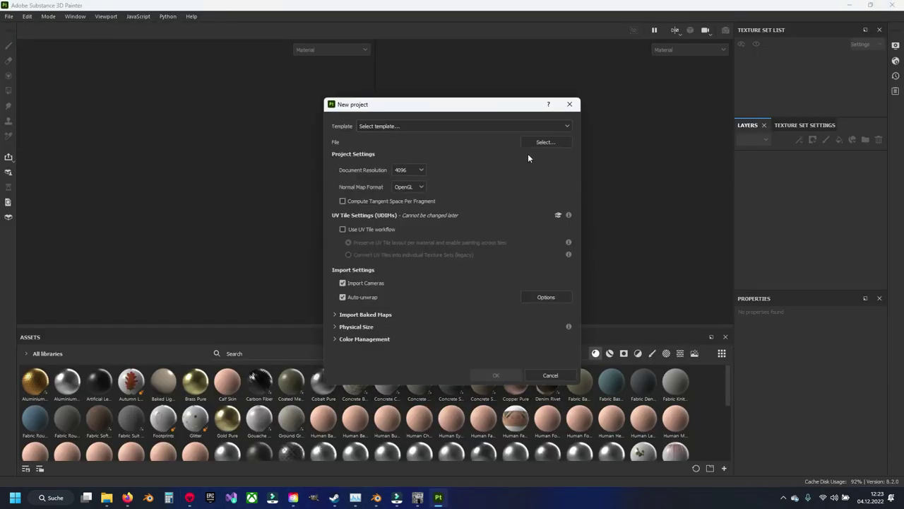
{"action": "left_click", "coordinate": [540, 142]}
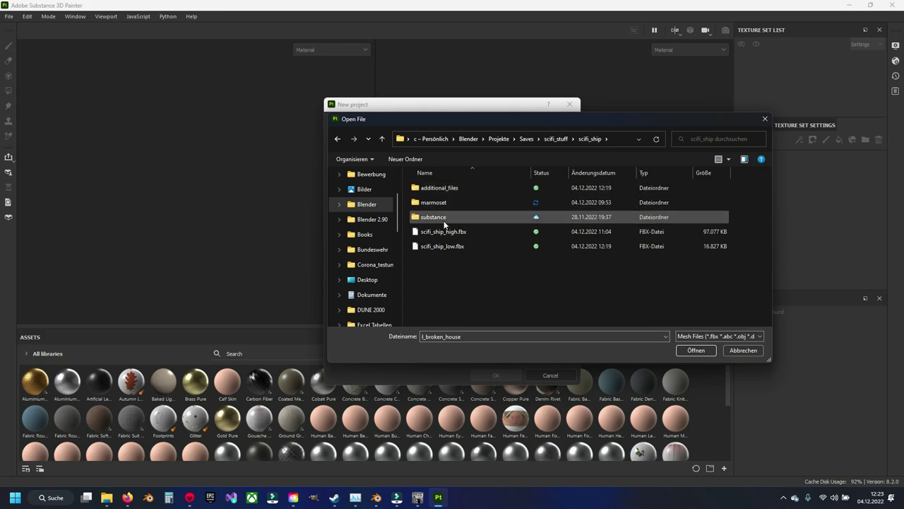
{"action": "left_click", "coordinate": [441, 247]}
{"action": "left_click", "coordinate": [691, 351]}
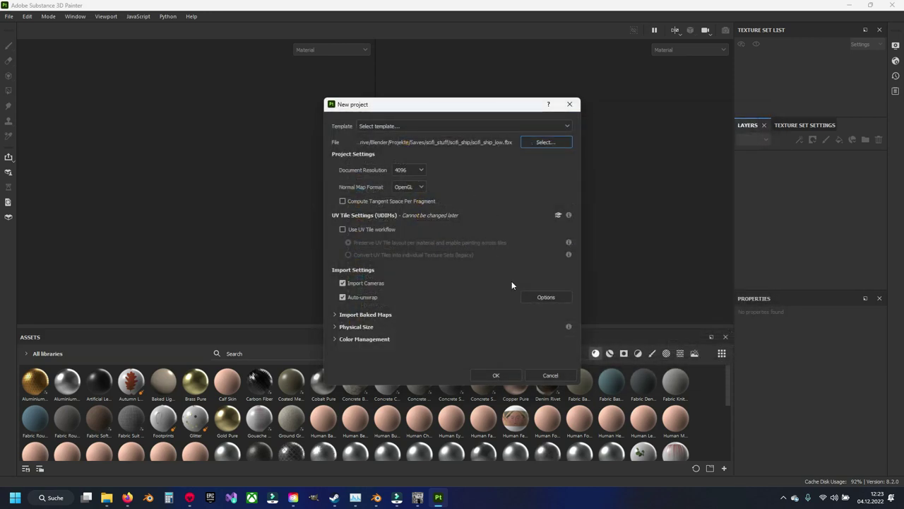
- Add every baked map from marmoset/maps for import and create the project
{"action": "left_click", "coordinate": [339, 316]}
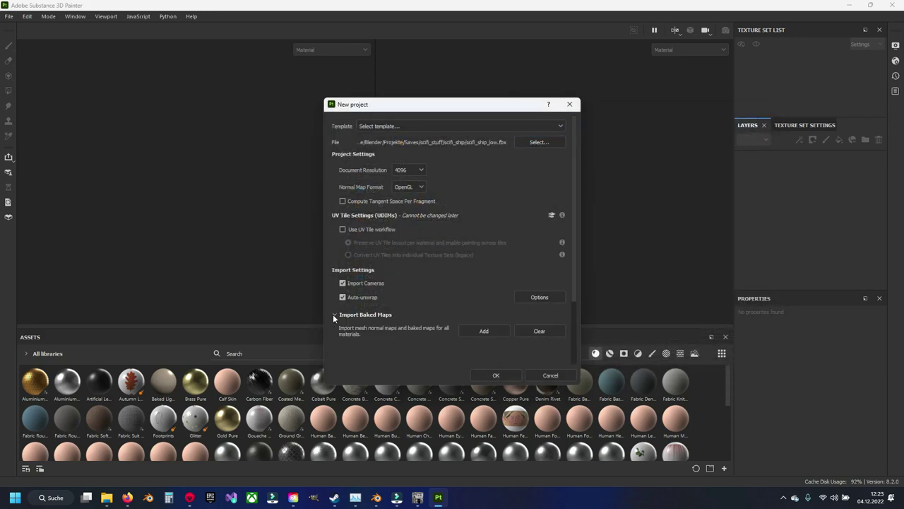
{"action": "scroll", "scroll_direction": "down", "scroll_amount": 3}
{"action": "left_click", "coordinate": [484, 248]}
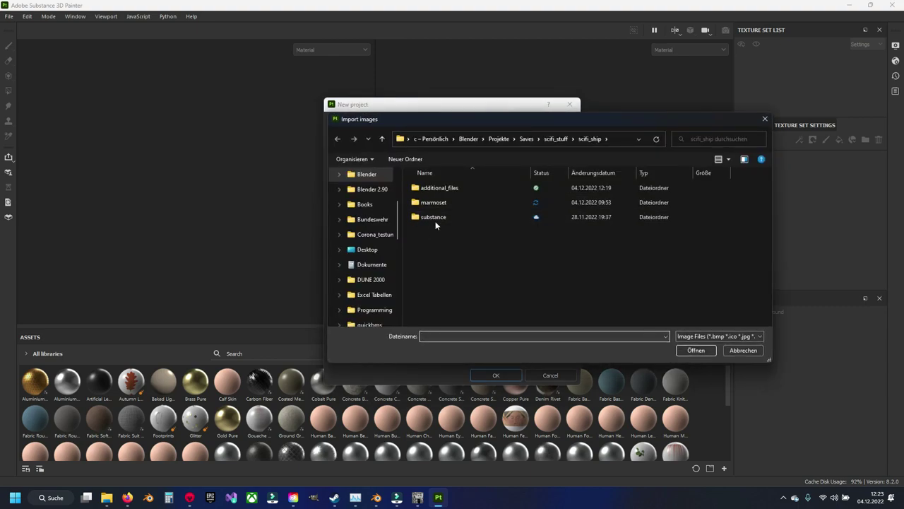
{"action": "left_click", "coordinate": [443, 203]}
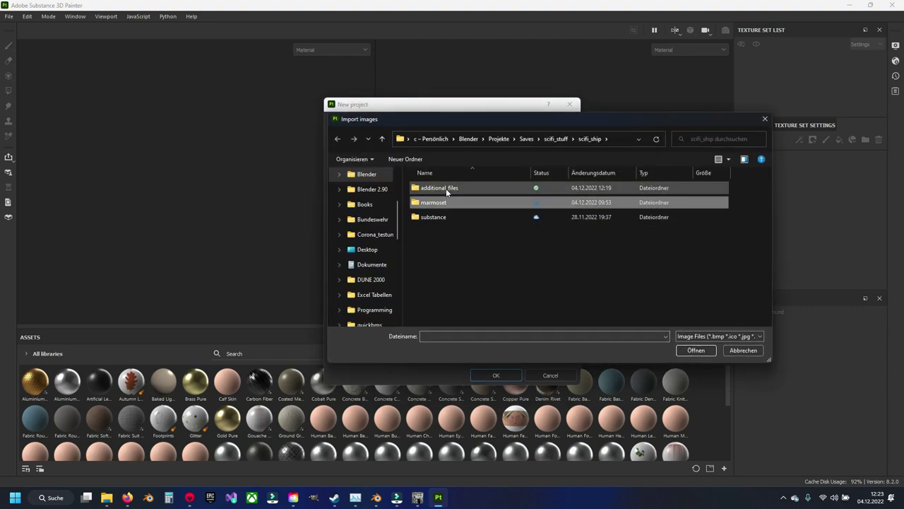
{"action": "double_click", "coordinate": [441, 201]}
{"action": "double_click", "coordinate": [450, 187]}
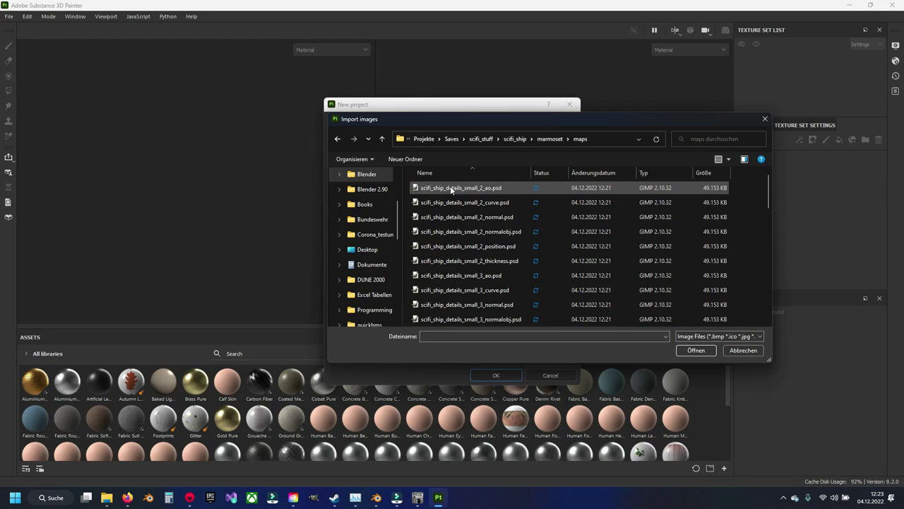
{"action": "key", "text": "ctrl+a"}
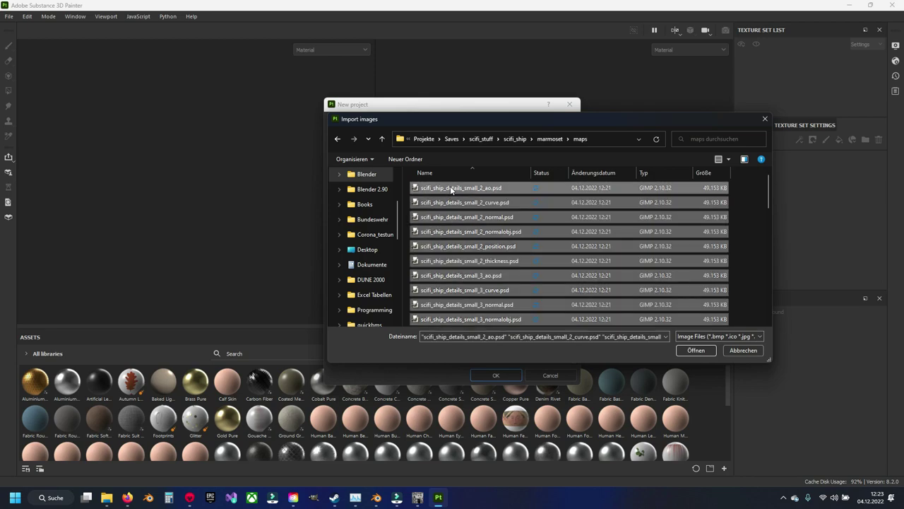
{"action": "scroll", "scroll_direction": "down", "scroll_amount": 3}
{"action": "scroll", "scroll_direction": "down", "scroll_amount": 3}
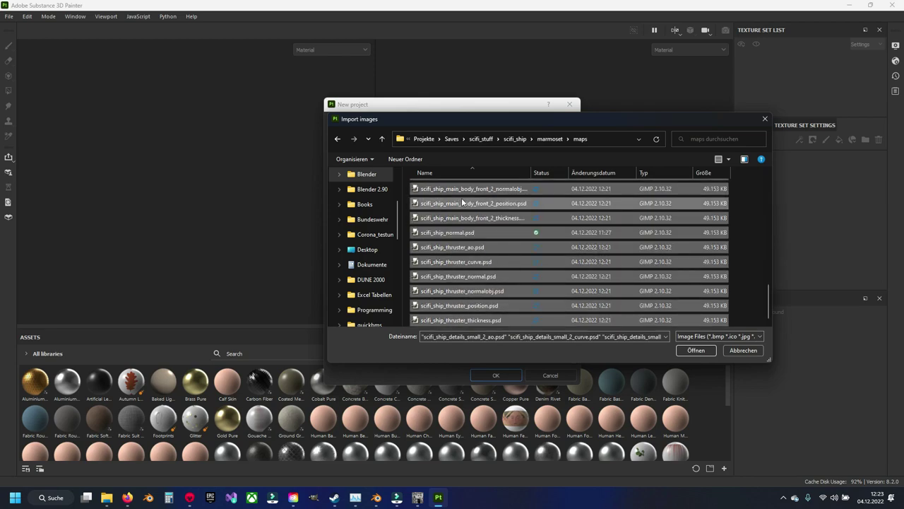
{"action": "scroll", "scroll_direction": "down", "scroll_amount": 3}
{"action": "scroll", "scroll_direction": "up", "scroll_amount": 3}
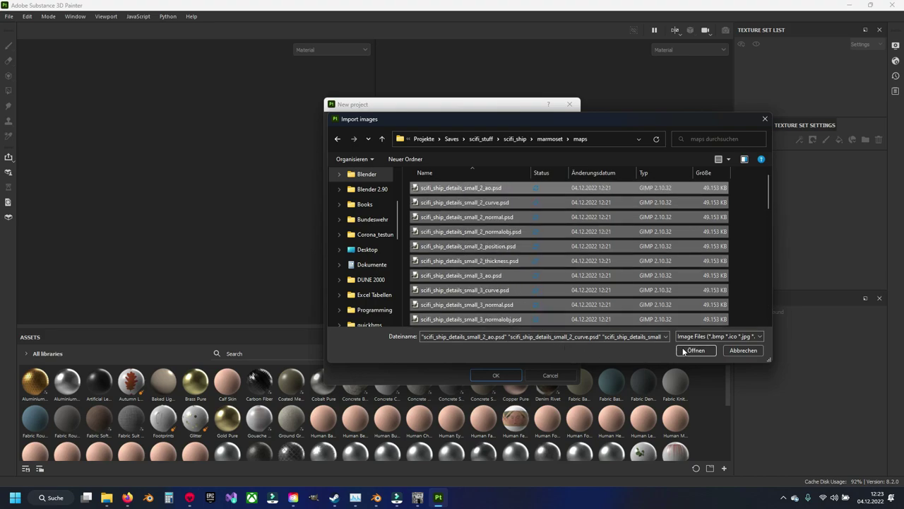
{"action": "left_click", "coordinate": [697, 351]}
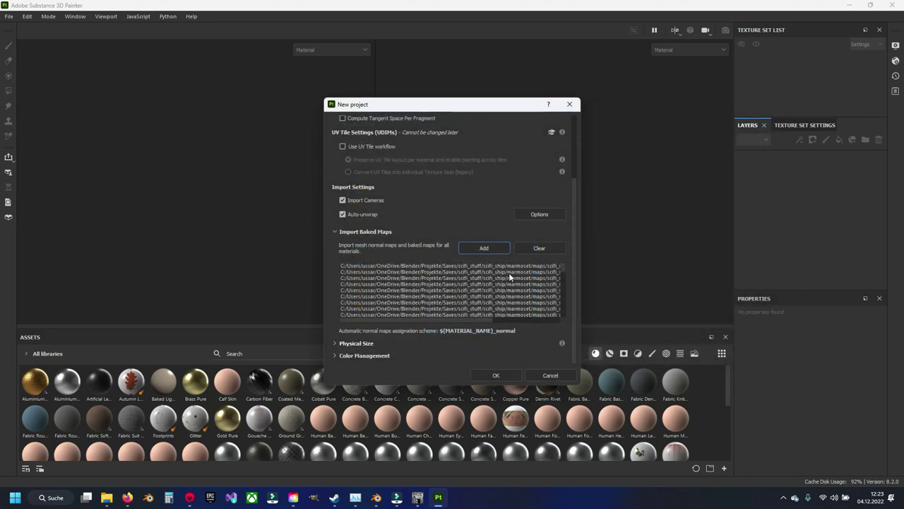
{"action": "left_click", "coordinate": [498, 375]}
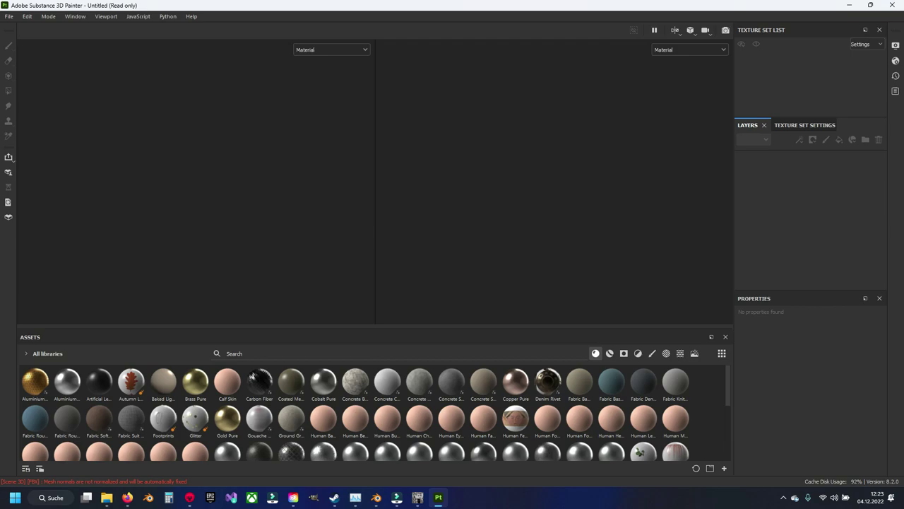
- Search the assets for 'scifi' and '_shipdetails_' with results limited to textures
{"action": "left_click_drag", "start_coordinate": [322, 270], "coordinate": [209, 234]}
{"action": "scroll", "scroll_direction": "up", "scroll_amount": 3}
{"action": "left_click", "coordinate": [278, 352]}
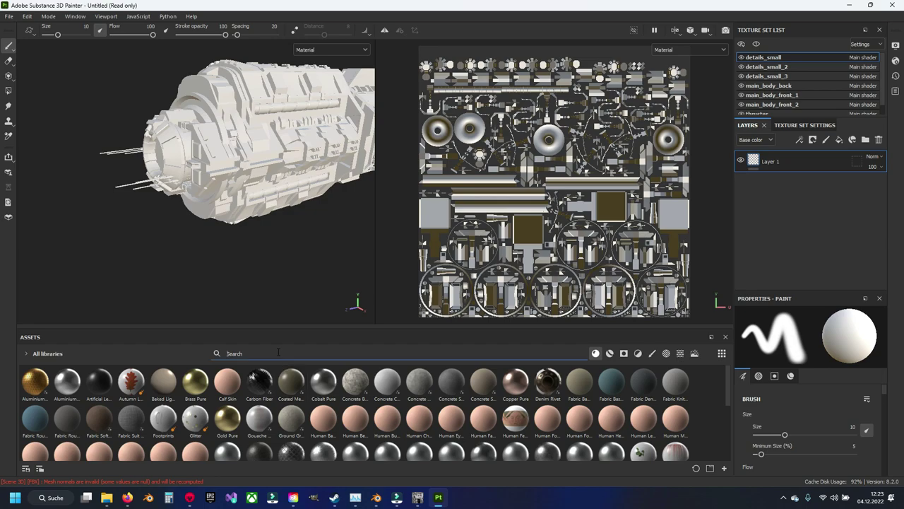
{"action": "type", "text": "scifi"}
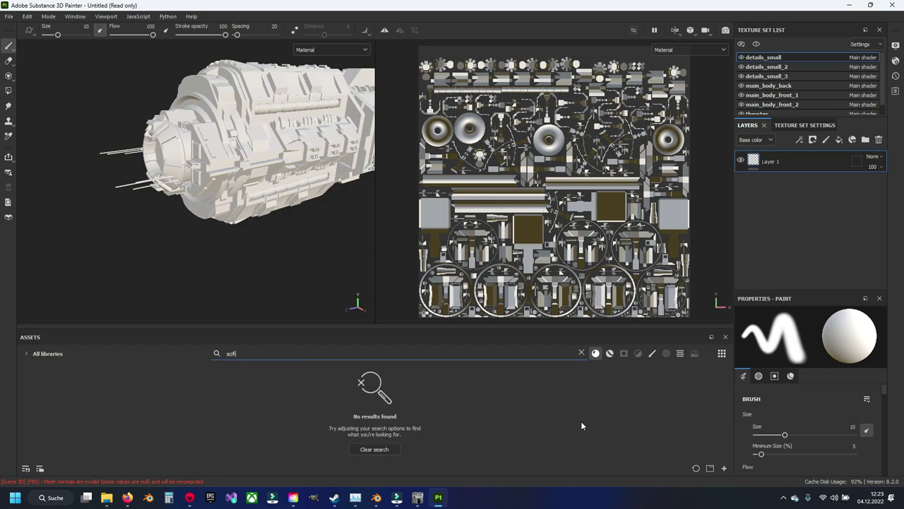
{"action": "left_click", "coordinate": [680, 353]}
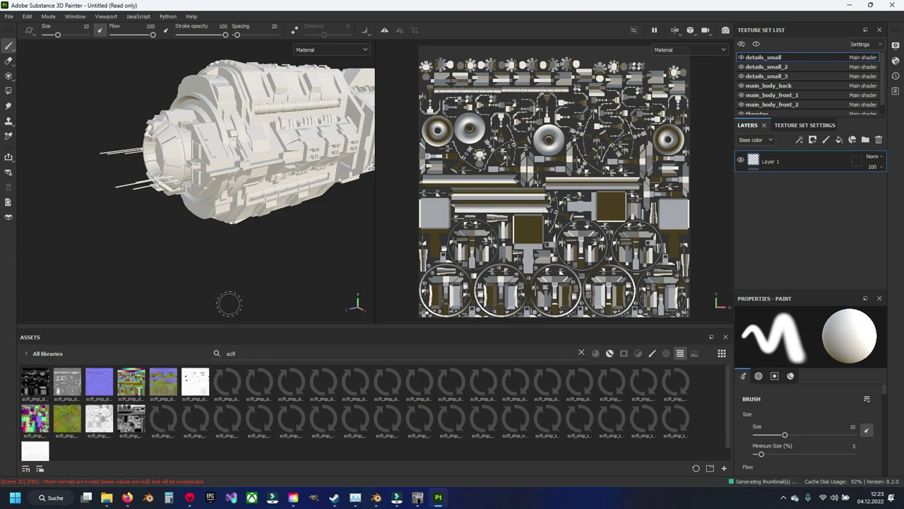
{"action": "type", "text": "_s"}
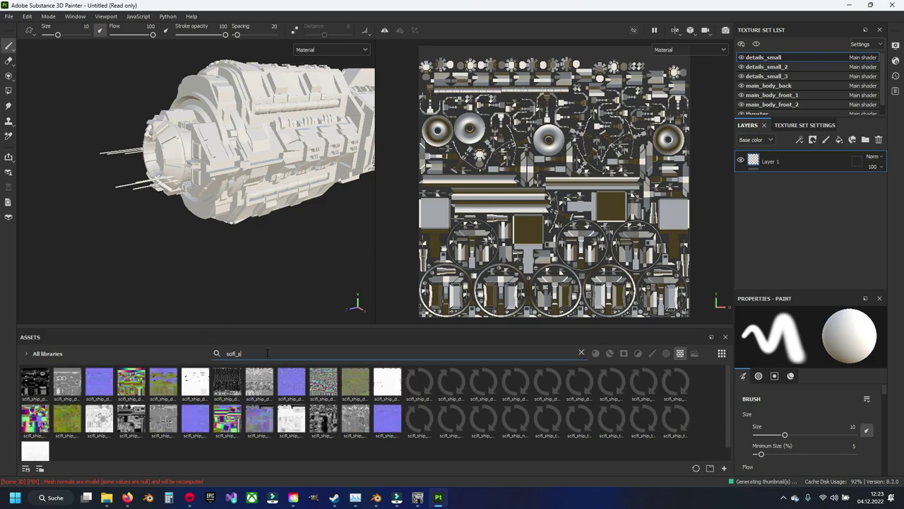
{"action": "type", "text": "hip"}
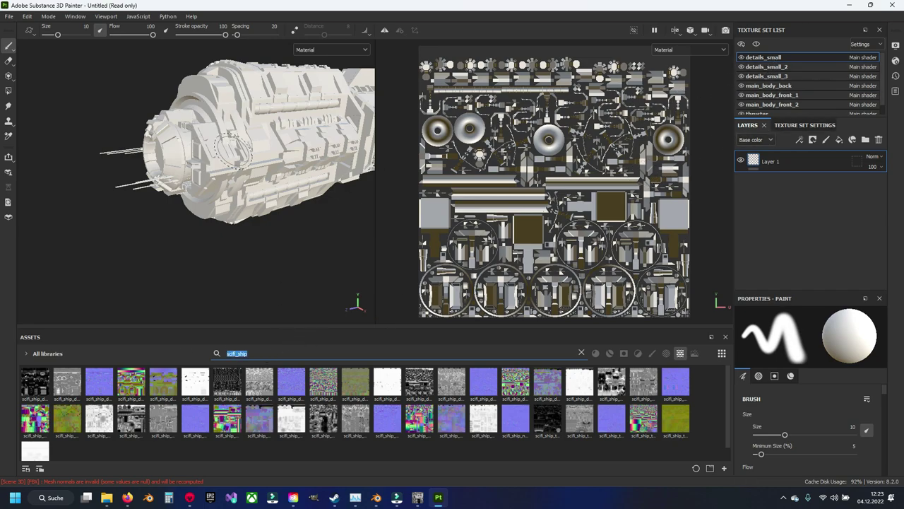
{"action": "type", "text": "details"}
{"action": "type", "text": "_small"}
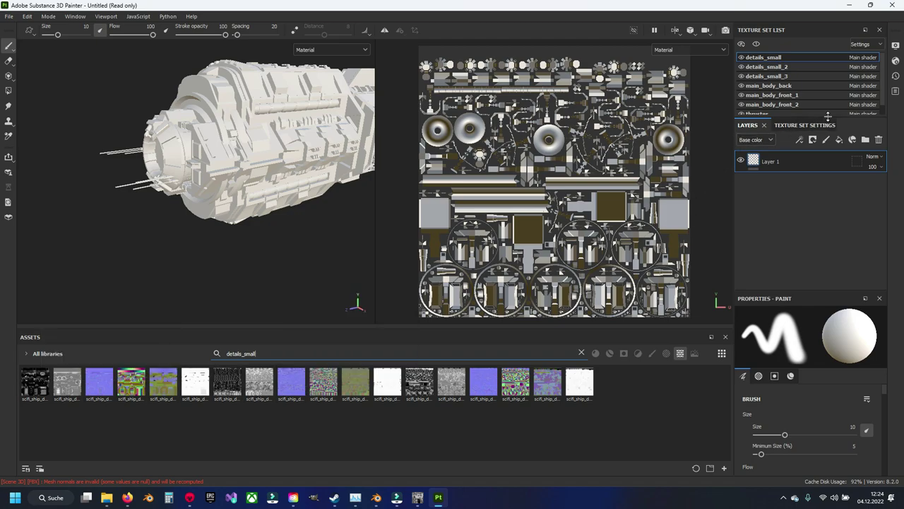
- In Texture Set Settings, assign details_small's normal and normalobj maps as normal and world space normal
{"action": "left_click", "coordinate": [793, 125]}
{"action": "scroll", "scroll_direction": "down", "scroll_amount": 3}
{"action": "left_click_drag", "start_coordinate": [703, 236], "coordinate": [749, 240]}
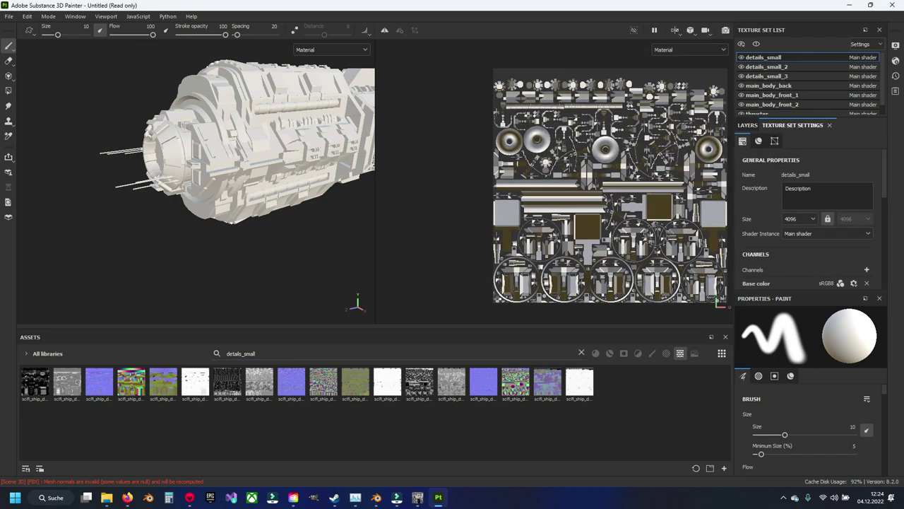
{"action": "key", "text": "f"}
{"action": "scroll", "scroll_direction": "down", "scroll_amount": 3}
{"action": "mouse_move", "coordinate": [483, 381]}
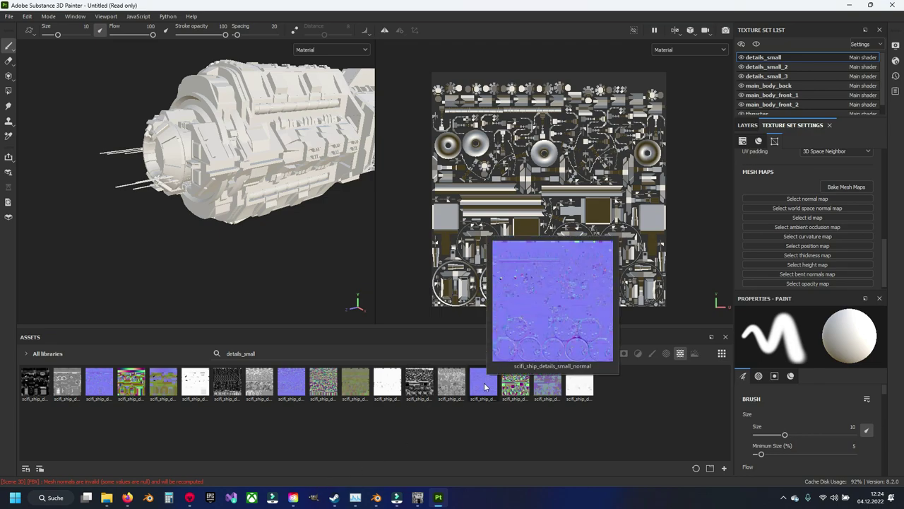
{"action": "left_click_drag", "start_coordinate": [485, 387], "coordinate": [807, 202]}
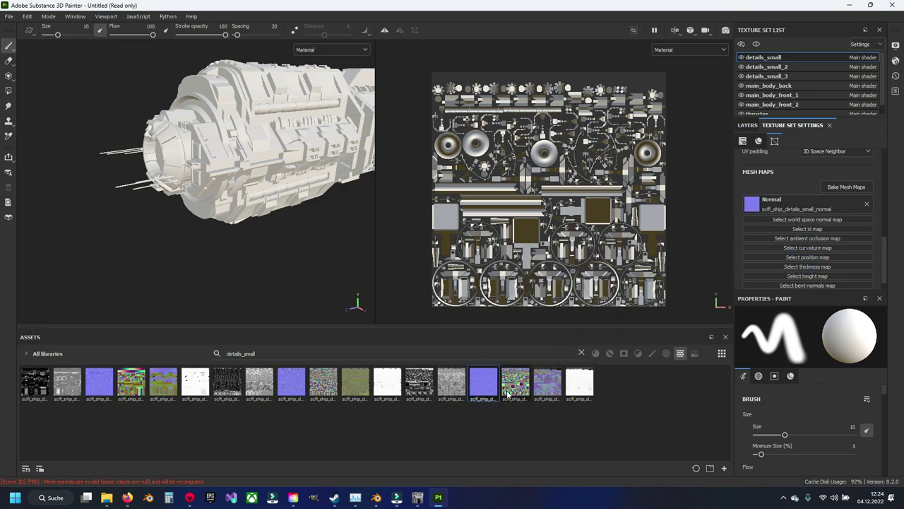
{"action": "left_click_drag", "start_coordinate": [507, 393], "coordinate": [793, 222]}
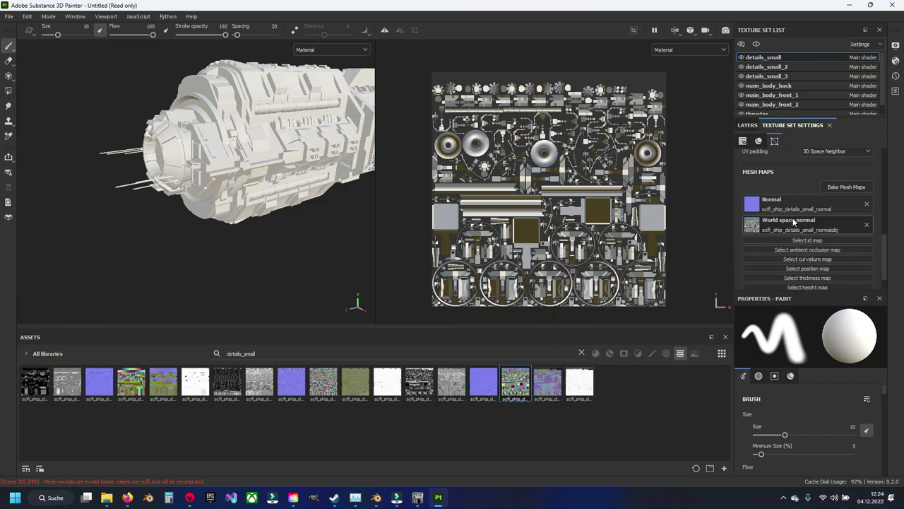
- Assign details_small's ambient occlusion, curvature, position and thickness maps to their slots
{"action": "scroll", "scroll_direction": "down", "scroll_amount": 3}
{"action": "mouse_move", "coordinate": [419, 382]}
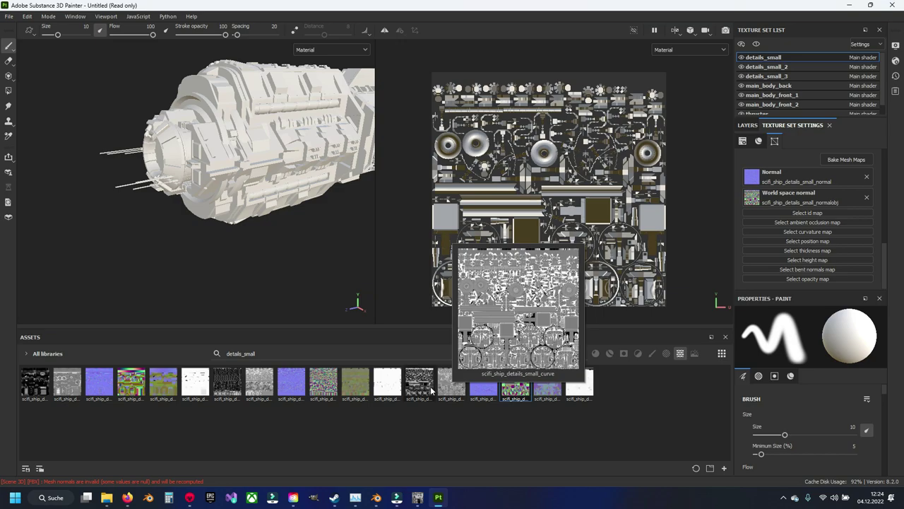
{"action": "left_click_drag", "start_coordinate": [429, 391], "coordinate": [810, 220]}
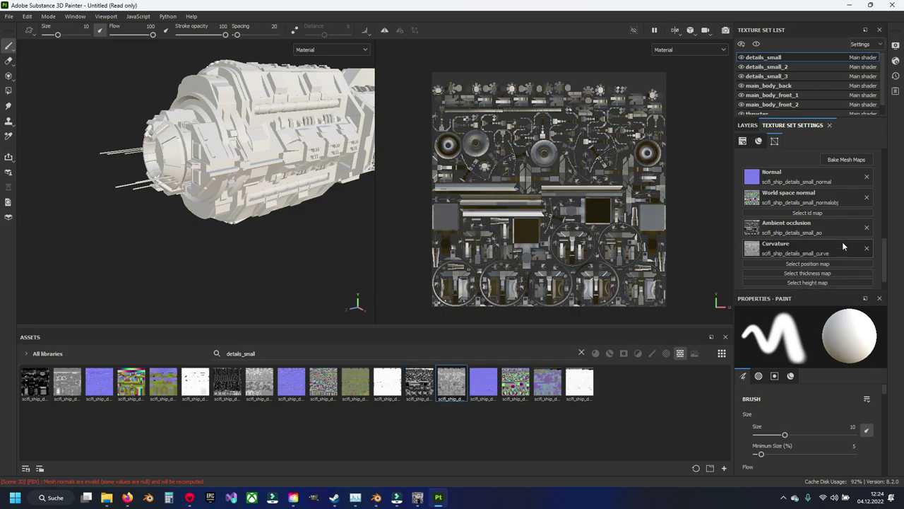
{"action": "left_click_drag", "start_coordinate": [446, 382], "coordinate": [837, 242]}
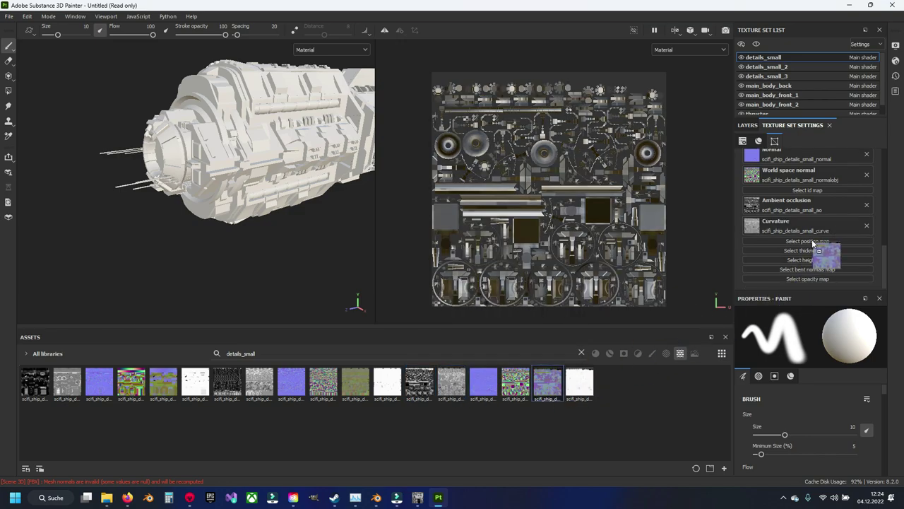
{"action": "left_click_drag", "start_coordinate": [550, 388], "coordinate": [810, 243]}
{"action": "left_click_drag", "start_coordinate": [579, 385], "coordinate": [806, 262]}
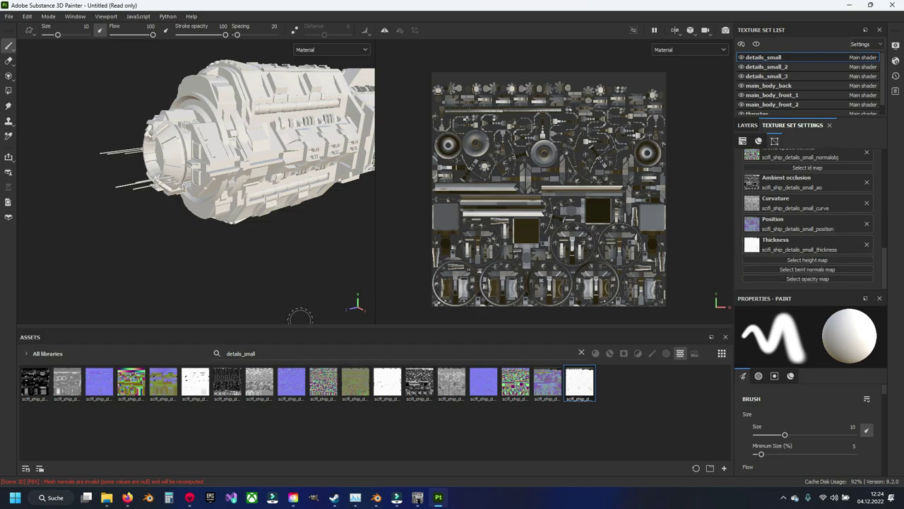
- Select the details_small_2 texture set and zoom in on the ship
{"action": "left_click", "coordinate": [766, 67]}
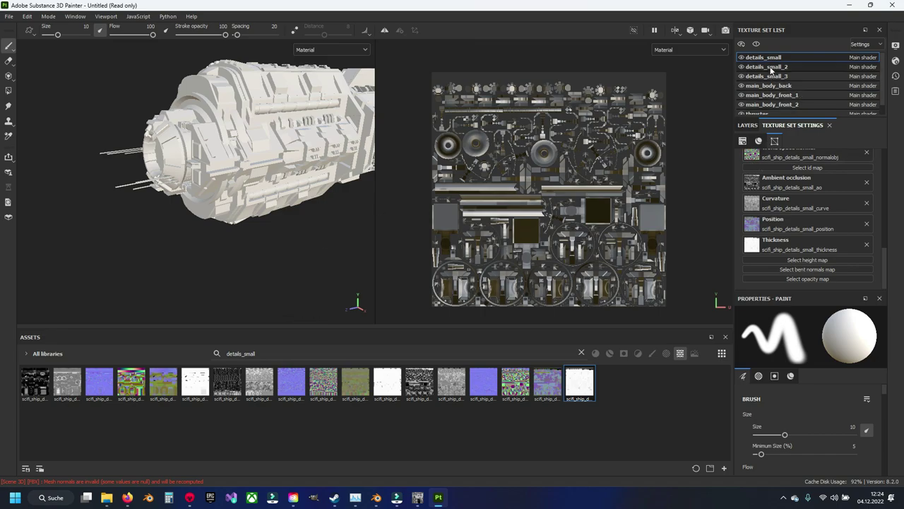
{"action": "left_click_drag", "start_coordinate": [233, 157], "coordinate": [288, 178]}
{"action": "scroll", "scroll_direction": "up", "scroll_amount": 3}
{"action": "scroll", "scroll_direction": "down", "scroll_amount": 3}
{"action": "mouse_move", "coordinate": [291, 382]}
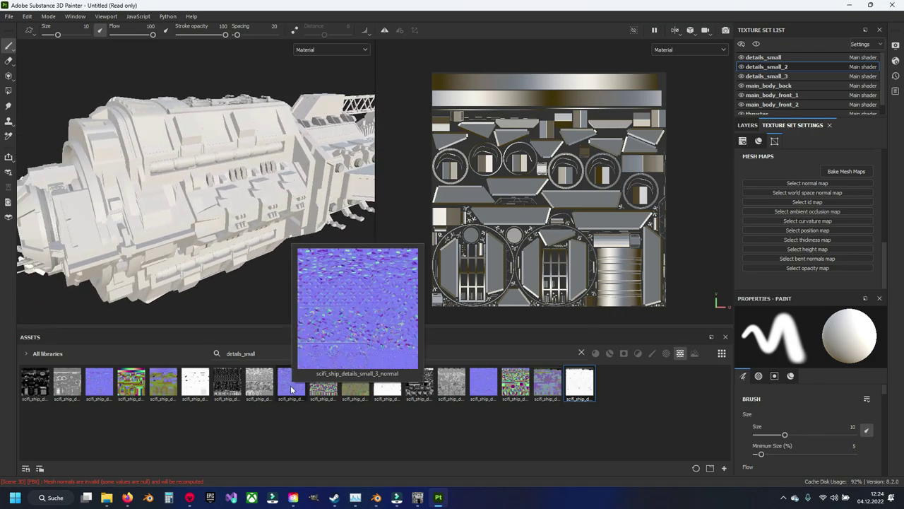
- Fill details_small_2's normal, world space normal, AO, curvature, position and thickness slots from Assets
{"action": "left_click_drag", "start_coordinate": [99, 382], "coordinate": [807, 183]}
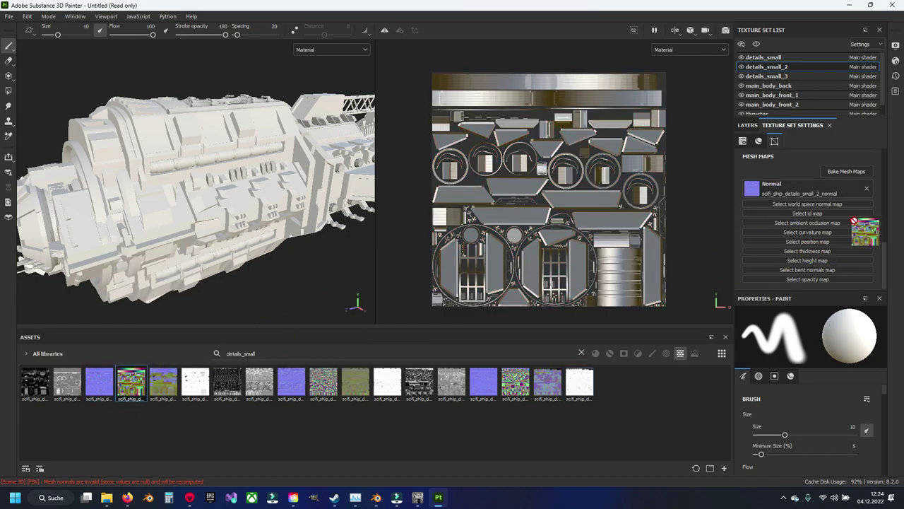
{"action": "left_click_drag", "start_coordinate": [132, 385], "coordinate": [807, 204]}
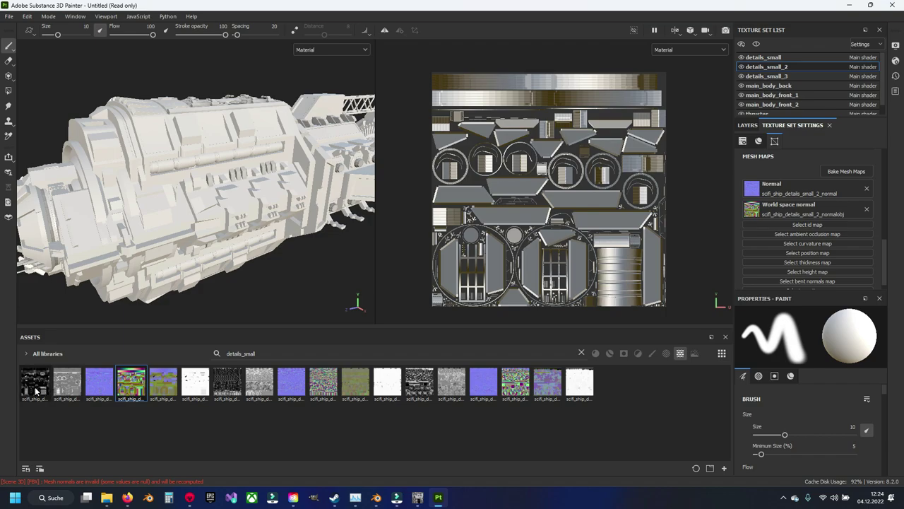
{"action": "left_click_drag", "start_coordinate": [36, 388], "coordinate": [835, 236]}
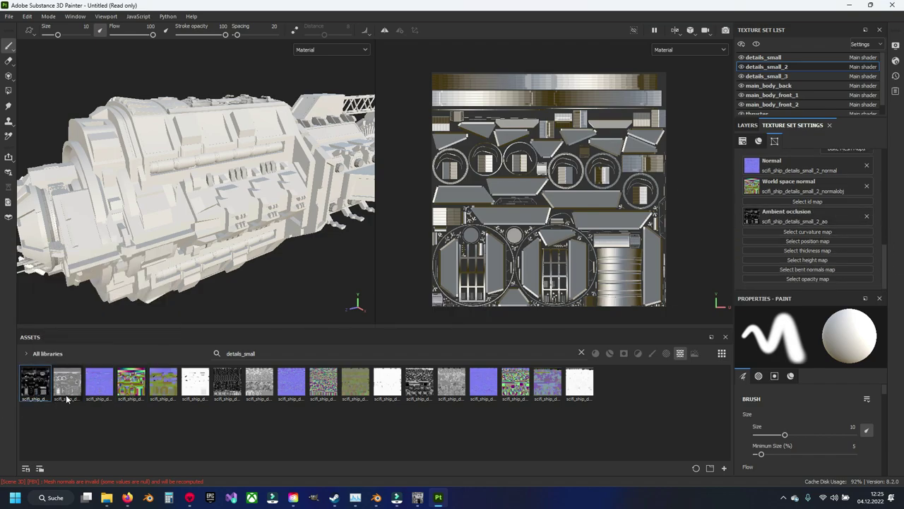
{"action": "left_click_drag", "start_coordinate": [67, 400], "coordinate": [839, 233]}
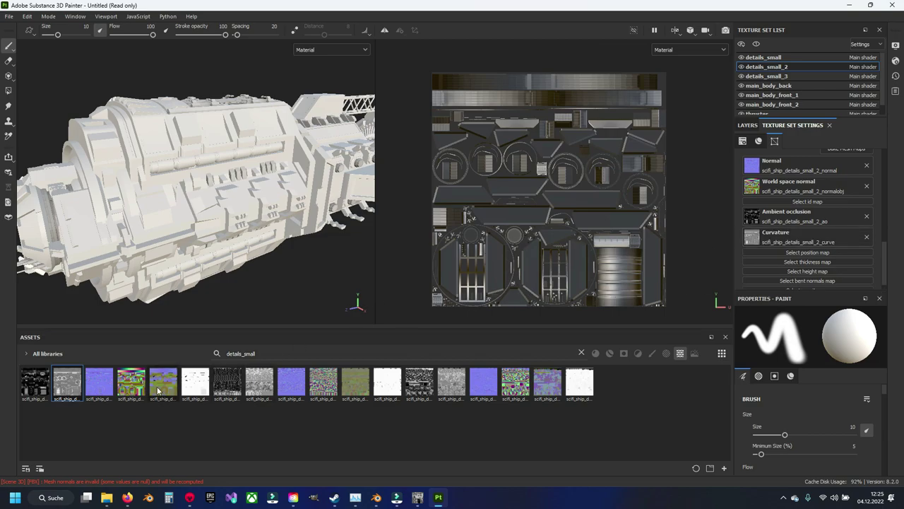
{"action": "left_click_drag", "start_coordinate": [156, 385], "coordinate": [821, 253]}
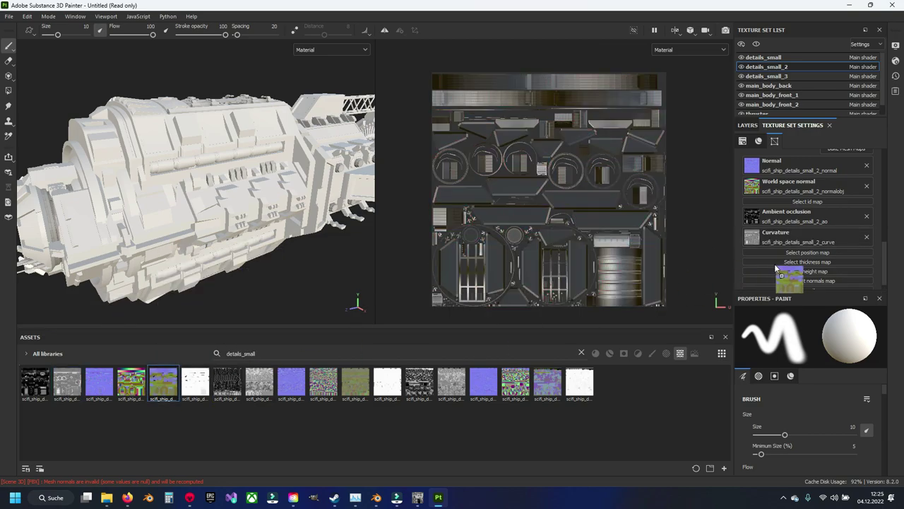
{"action": "left_click_drag", "start_coordinate": [195, 386], "coordinate": [812, 276]}
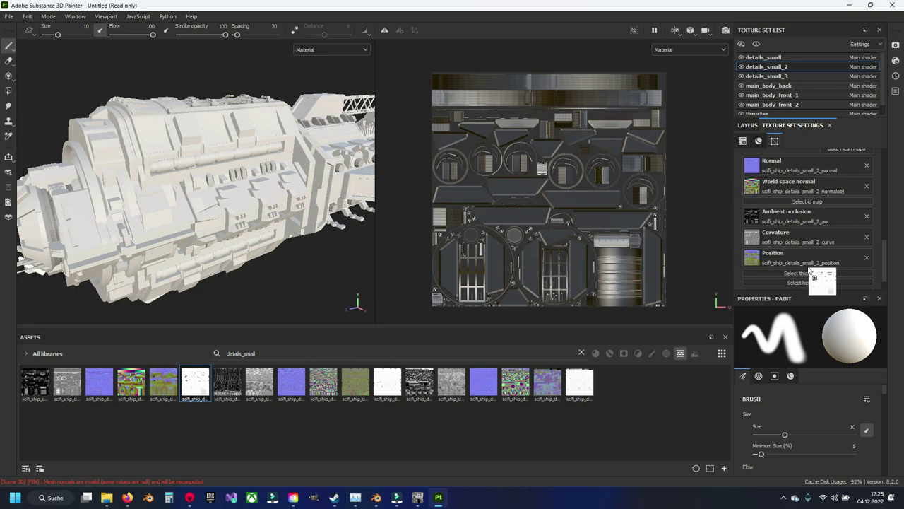
- Select details_small_3 and assign its normal, world space normal, AO and curvature maps
{"action": "left_click", "coordinate": [766, 76]}
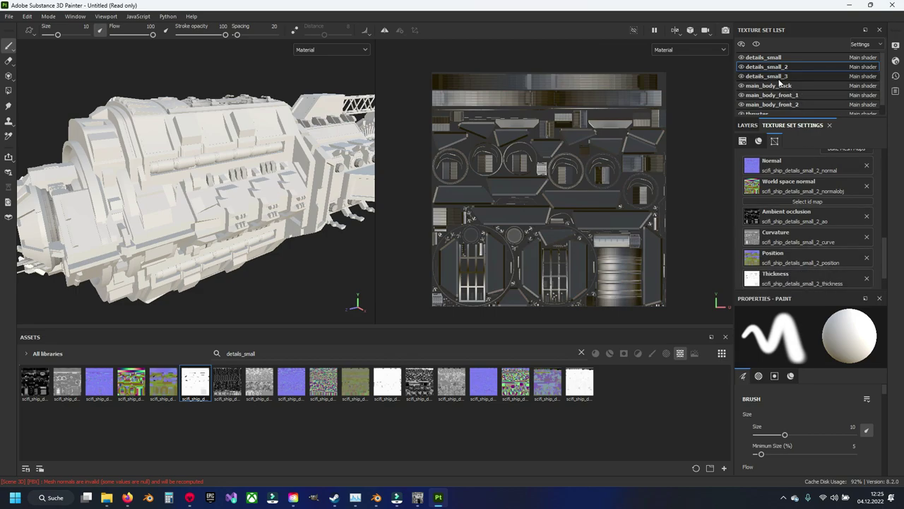
{"action": "left_click_drag", "start_coordinate": [288, 390], "coordinate": [808, 186]}
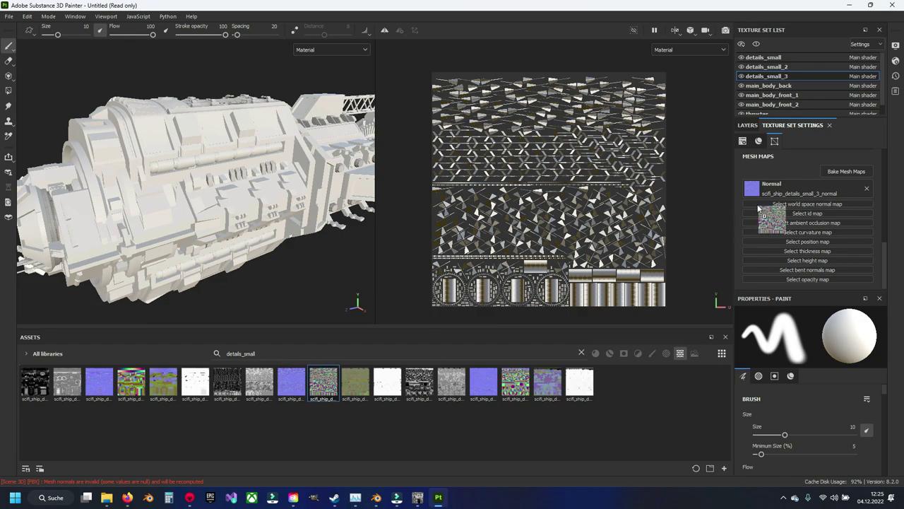
{"action": "left_click_drag", "start_coordinate": [333, 389], "coordinate": [785, 205]}
{"action": "left_click", "coordinate": [259, 394]}
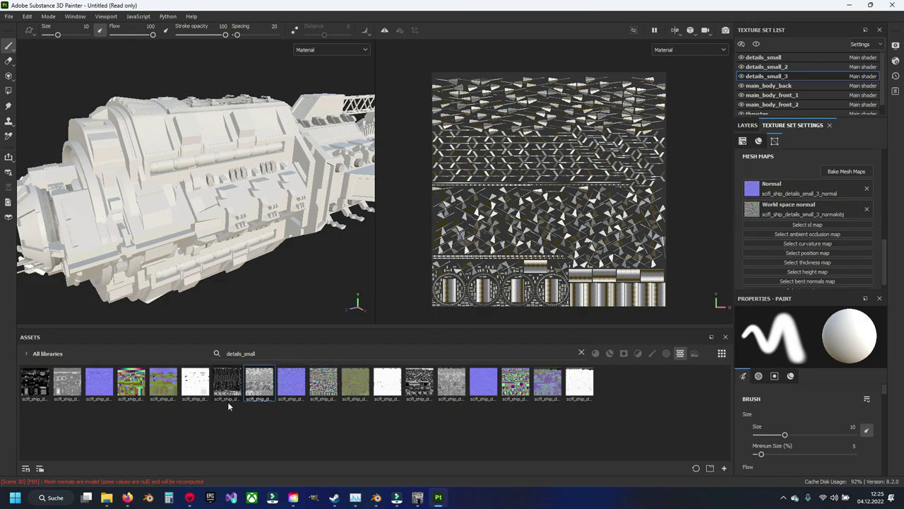
{"action": "left_click_drag", "start_coordinate": [228, 393], "coordinate": [834, 238]}
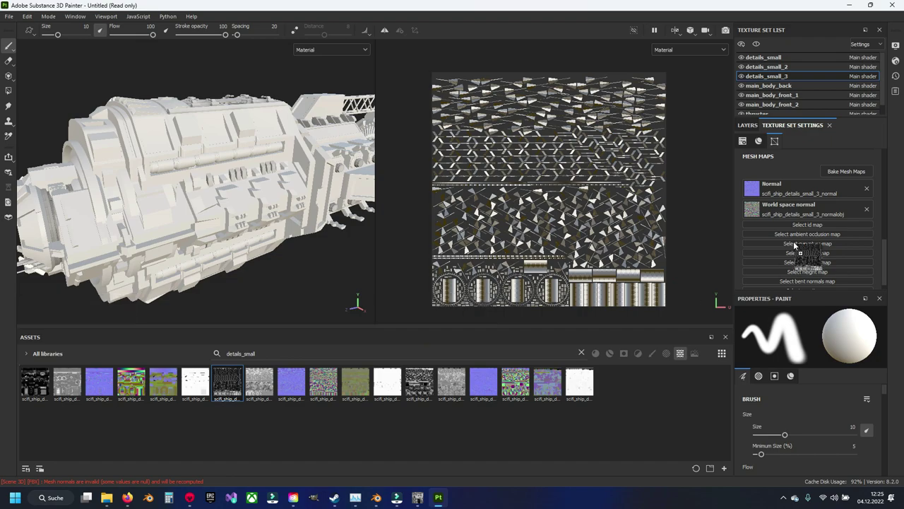
{"action": "left_click_drag", "start_coordinate": [259, 389], "coordinate": [823, 260]}
- Assign details_small_3's position and thickness maps to their Mesh Maps slots
{"action": "scroll", "scroll_direction": "down", "scroll_amount": 3}
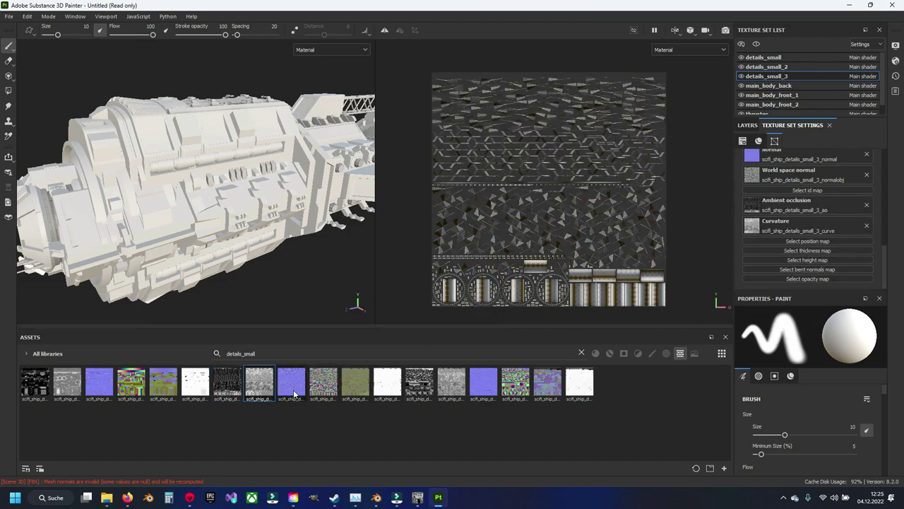
{"action": "left_click_drag", "start_coordinate": [321, 392], "coordinate": [835, 244]}
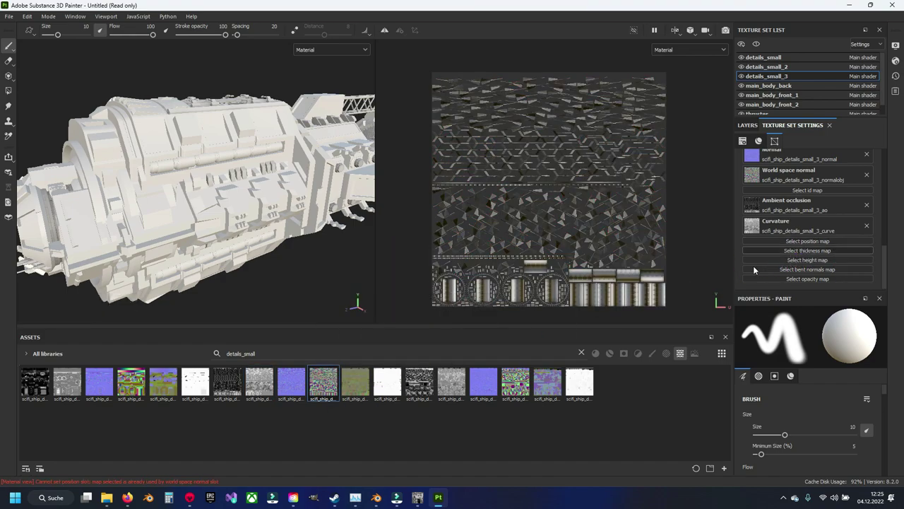
{"action": "left_click_drag", "start_coordinate": [356, 384], "coordinate": [319, 390]}
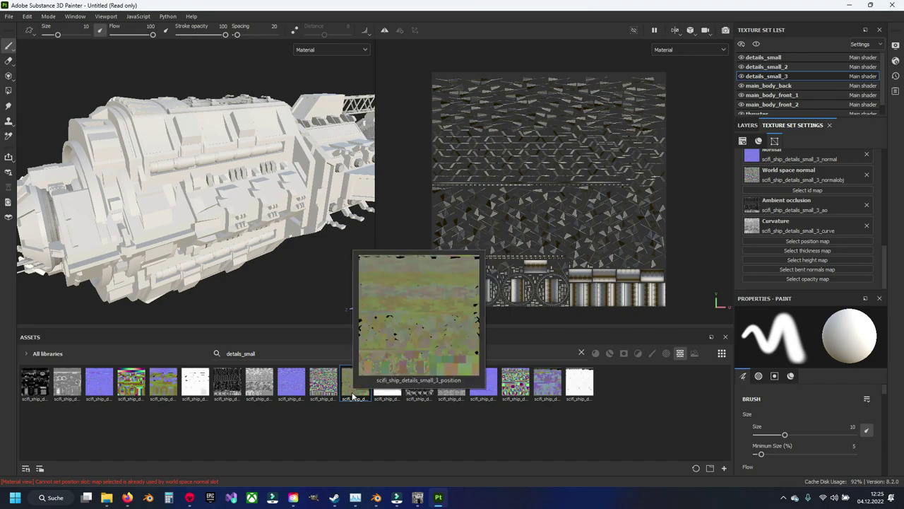
{"action": "left_click_drag", "start_coordinate": [353, 395], "coordinate": [807, 241]}
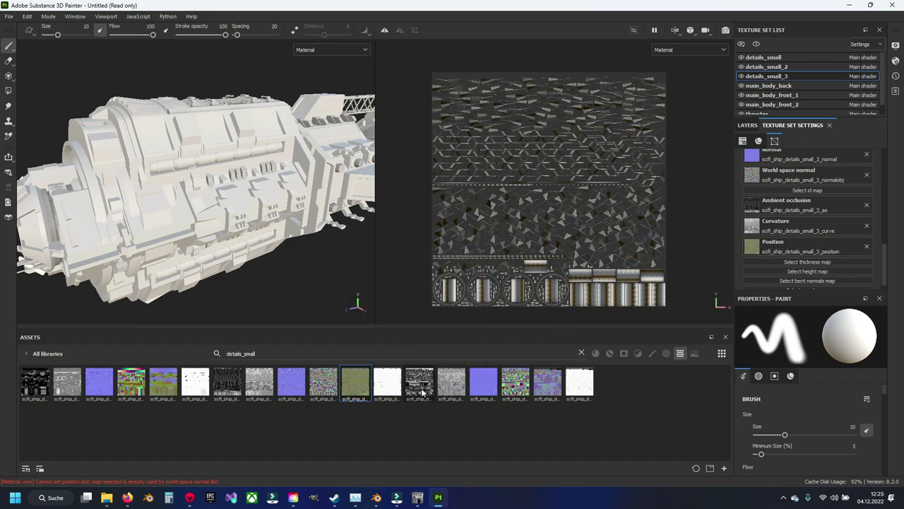
{"action": "left_click_drag", "start_coordinate": [387, 382], "coordinate": [801, 263]}
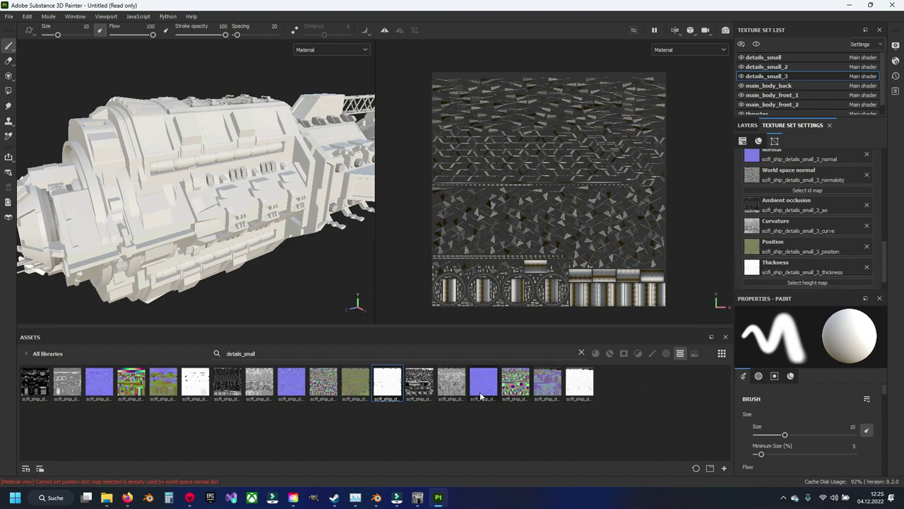
{"action": "scroll", "scroll_direction": "down", "scroll_amount": 3}
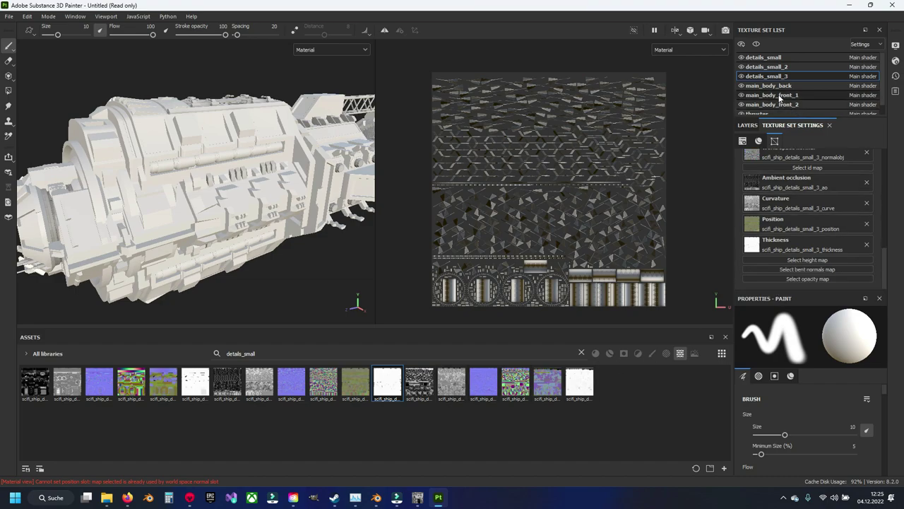
- Select main_body_back and filter the Assets search by 'main_body_ba'
{"action": "left_click", "coordinate": [768, 86]}
{"action": "double_click", "coordinate": [270, 351]}
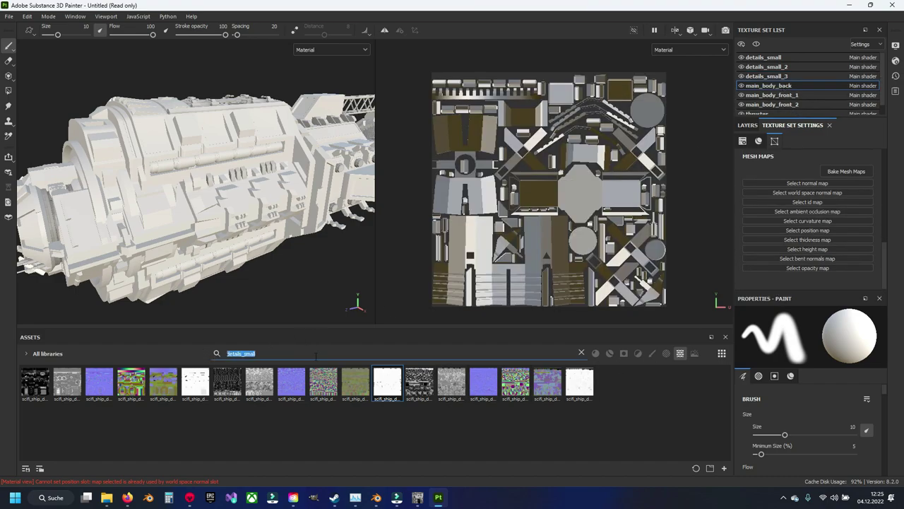
{"action": "type", "text": "main"}
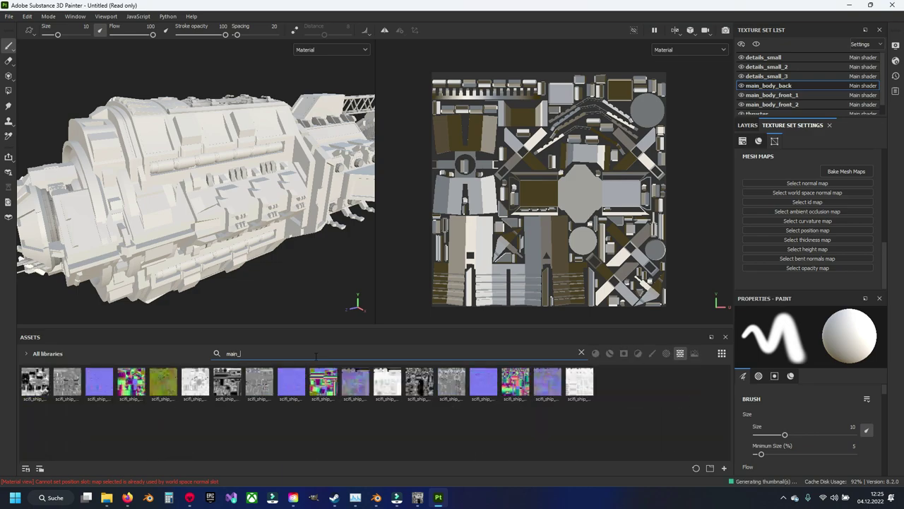
{"action": "type", "text": "_body_back"}
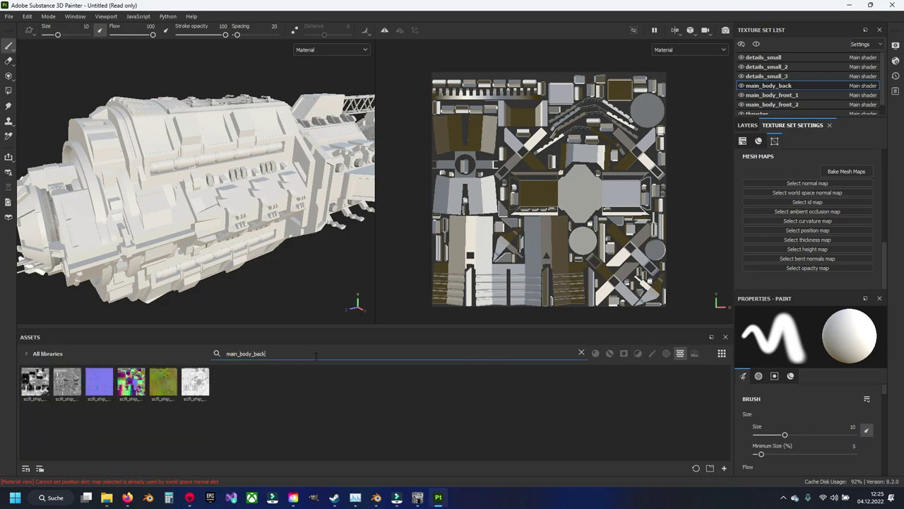
- Drag main_body_back's normal, world space normal, AO, curvature, position and thickness maps into their slots
{"action": "left_click_drag", "start_coordinate": [99, 382], "coordinate": [812, 185]}
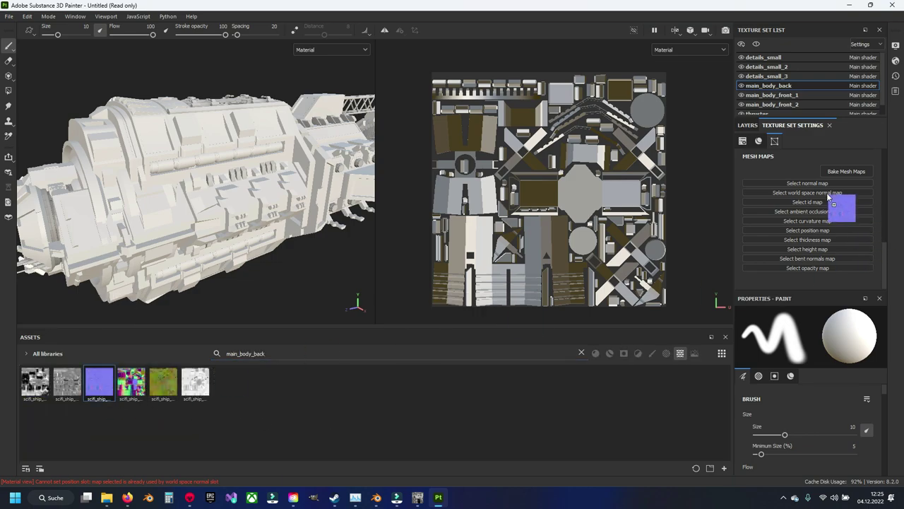
{"action": "left_click_drag", "start_coordinate": [131, 391], "coordinate": [813, 204]}
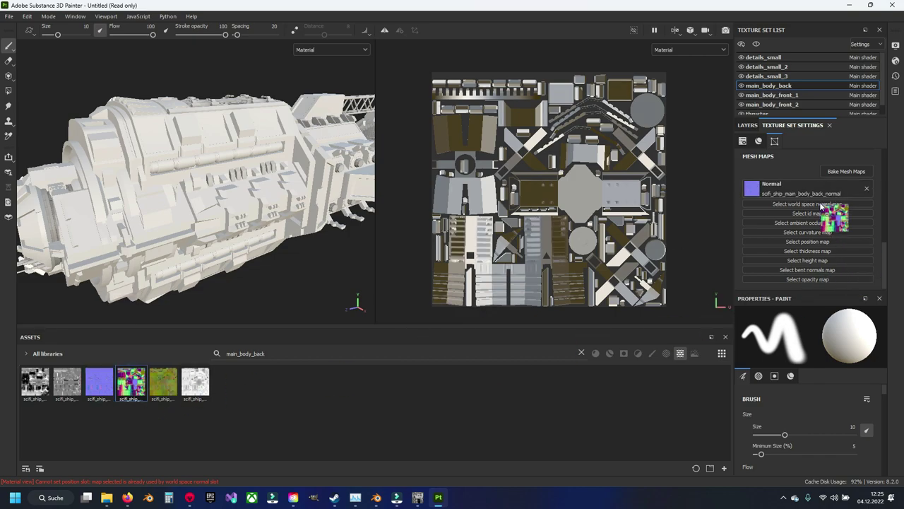
{"action": "left_click_drag", "start_coordinate": [35, 385], "coordinate": [821, 235]}
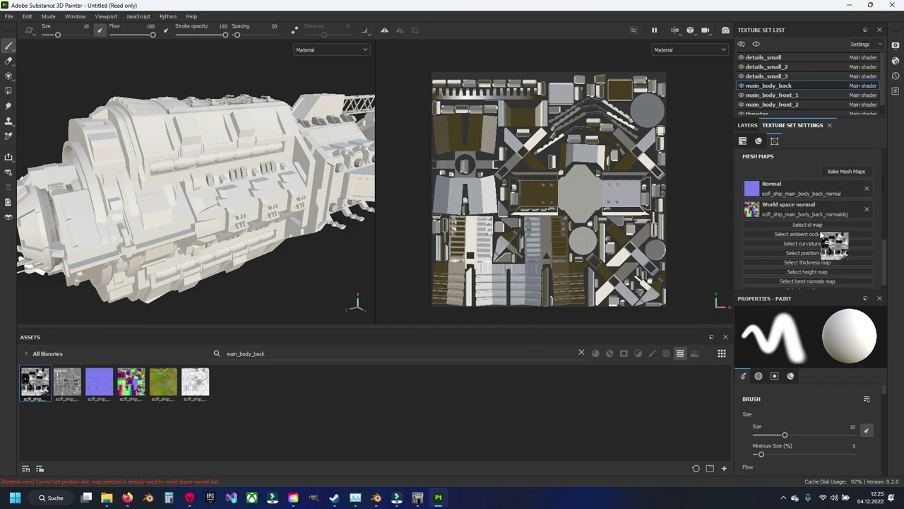
{"action": "left_click_drag", "start_coordinate": [67, 385], "coordinate": [808, 254]}
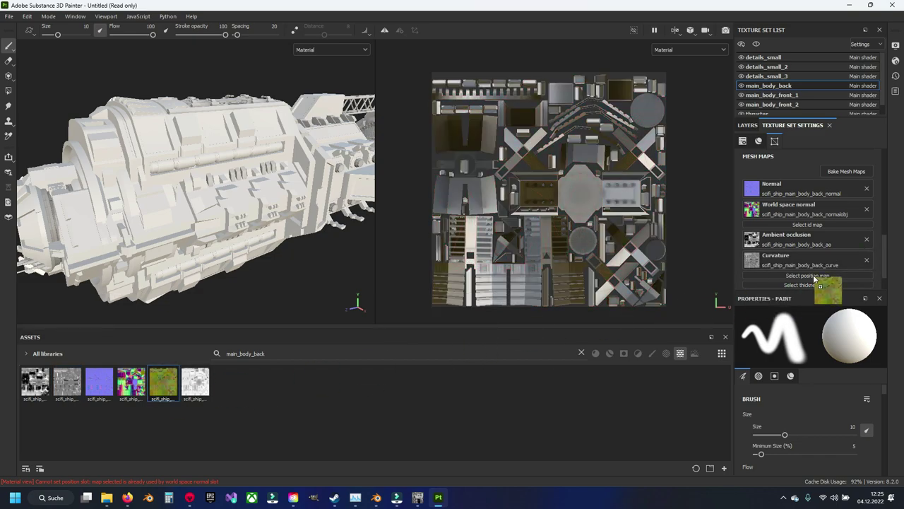
{"action": "left_click_drag", "start_coordinate": [160, 389], "coordinate": [807, 276]}
{"action": "left_click_drag", "start_coordinate": [195, 385], "coordinate": [805, 253]}
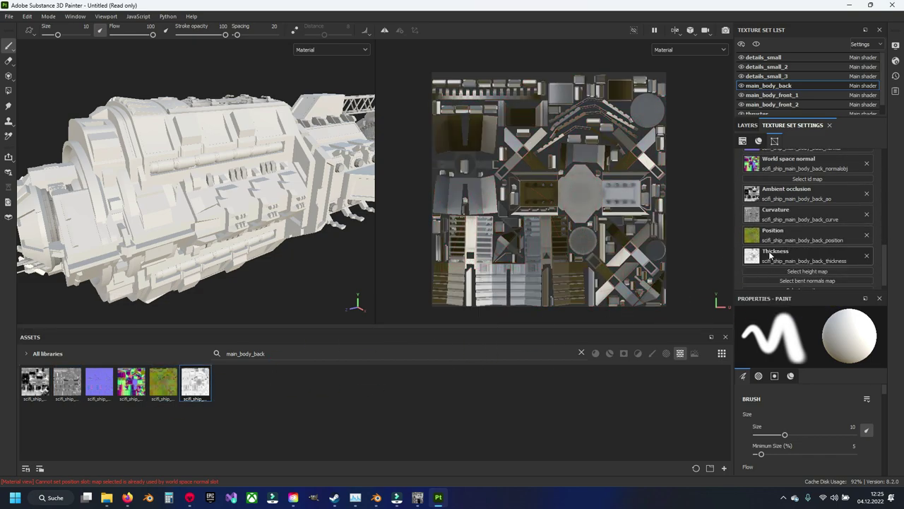
- Select main_body_front_1 and change the Assets search to 'front_1'
{"action": "left_click", "coordinate": [798, 96]}
{"action": "left_click_drag", "start_coordinate": [279, 353], "coordinate": [173, 353]}
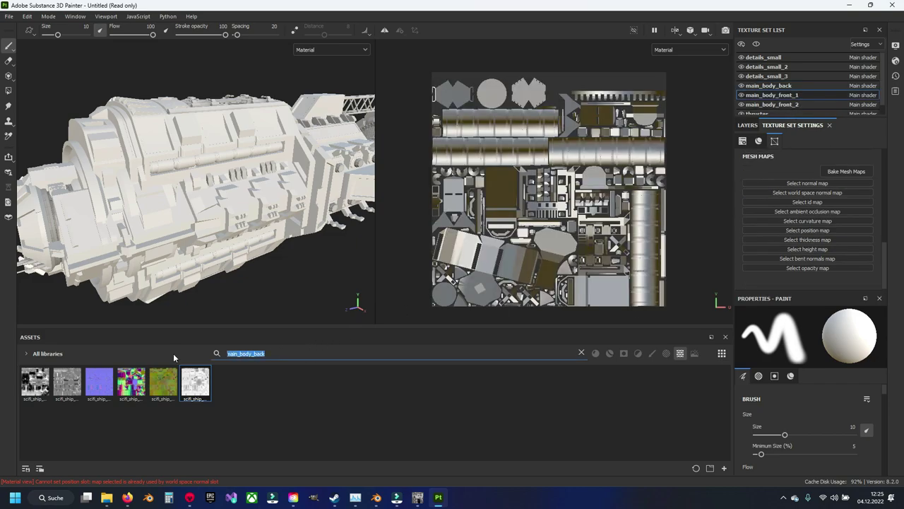
{"action": "type", "text": "front_"}
{"action": "type", "text": "1"}
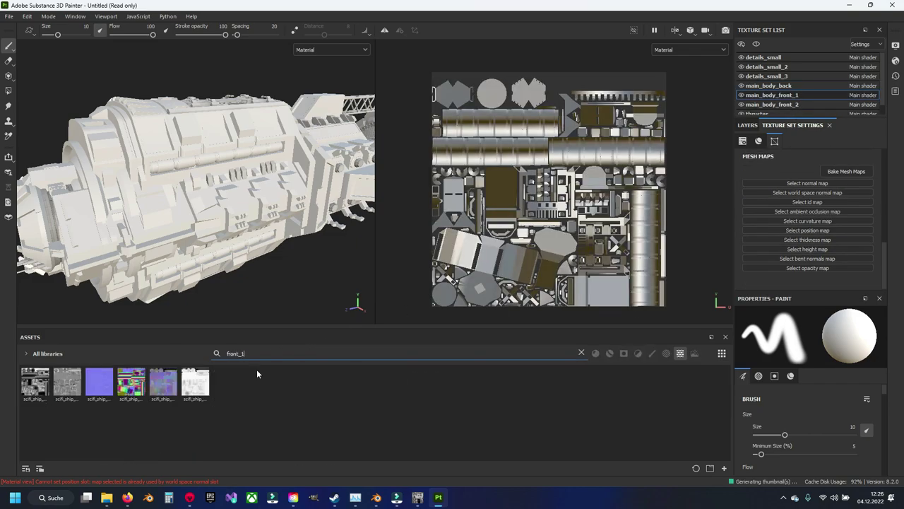
- Drag front_1's normal, world-space normal, AO, curvature, position and thickness maps into their slots
{"action": "left_click_drag", "start_coordinate": [101, 385], "coordinate": [807, 183]}
{"action": "left_click_drag", "start_coordinate": [131, 382], "coordinate": [837, 204]}
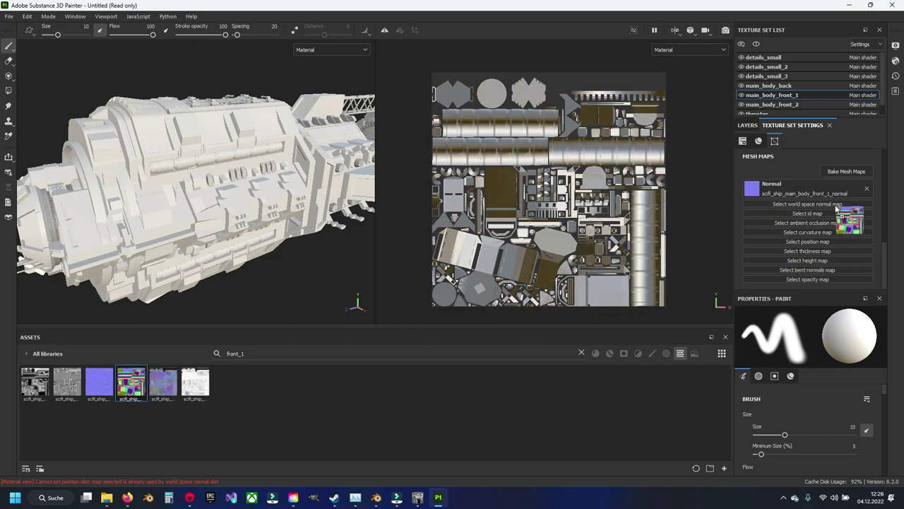
{"action": "left_click_drag", "start_coordinate": [56, 391], "coordinate": [807, 234]}
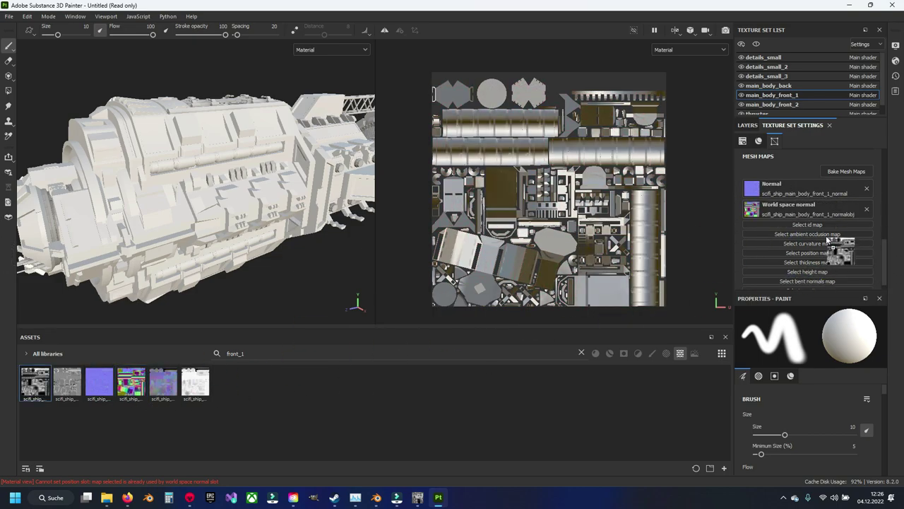
{"action": "left_click_drag", "start_coordinate": [68, 381], "coordinate": [807, 254]}
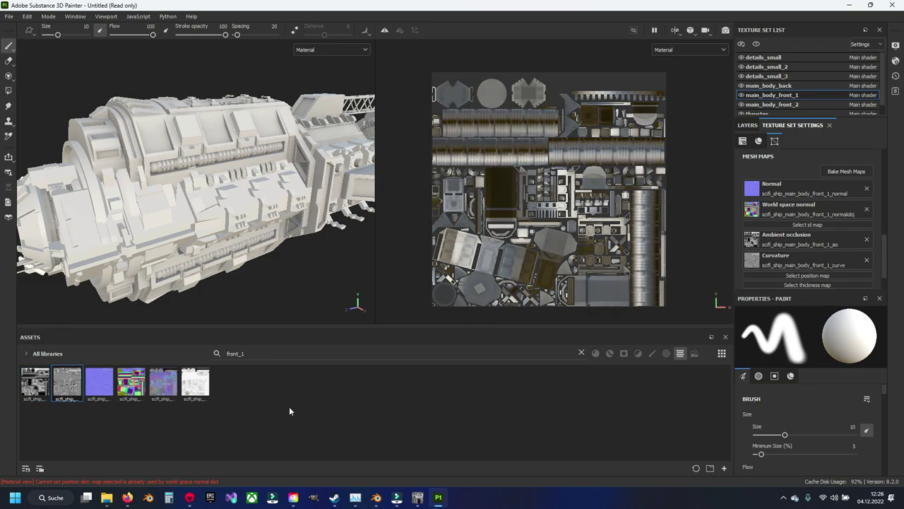
{"action": "left_click_drag", "start_coordinate": [169, 391], "coordinate": [766, 275]}
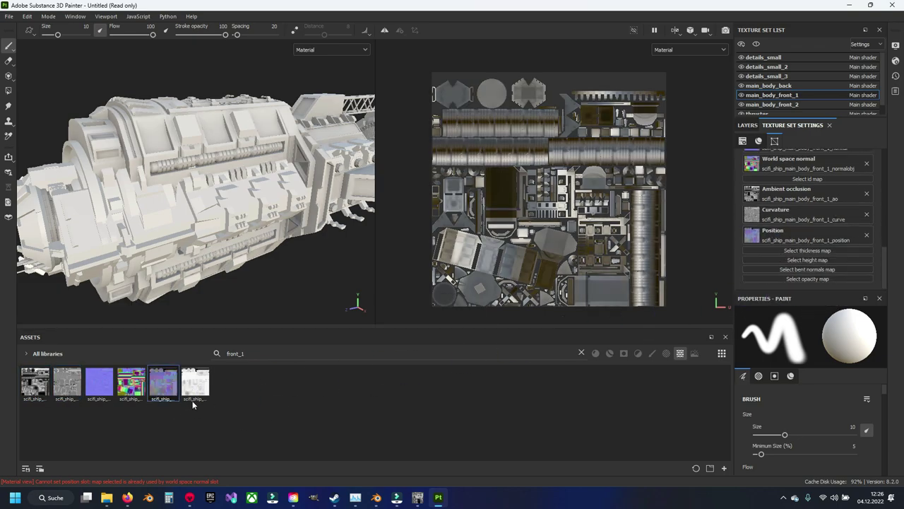
{"action": "left_click_drag", "start_coordinate": [192, 397], "coordinate": [780, 256]}
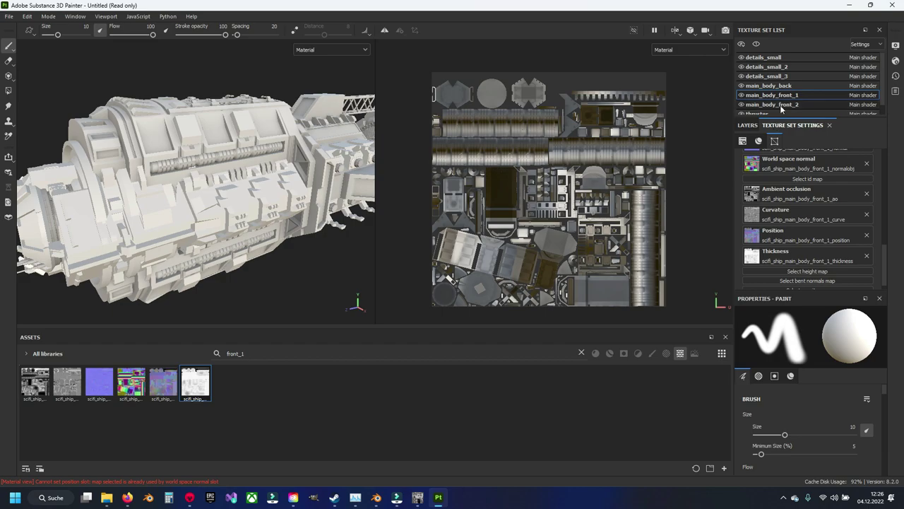
- Select main_body_front_2 and change the Assets search to 'front_2'
{"action": "left_click", "coordinate": [781, 105]}
{"action": "key", "text": "BackSpace"}
{"action": "type", "text": "2"}
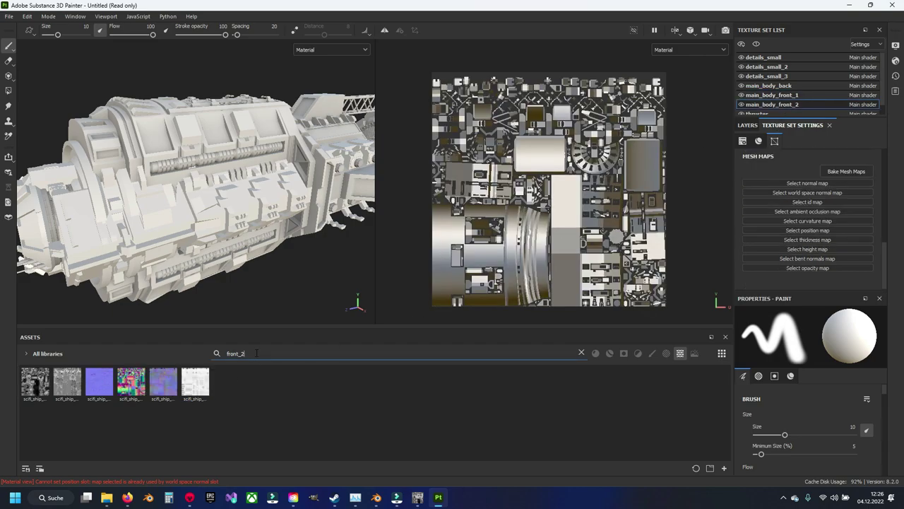
- Drag front_2's normal, world-space normal, AO, curvature, position and thickness maps into their slots
{"action": "left_click_drag", "start_coordinate": [97, 392], "coordinate": [807, 186]}
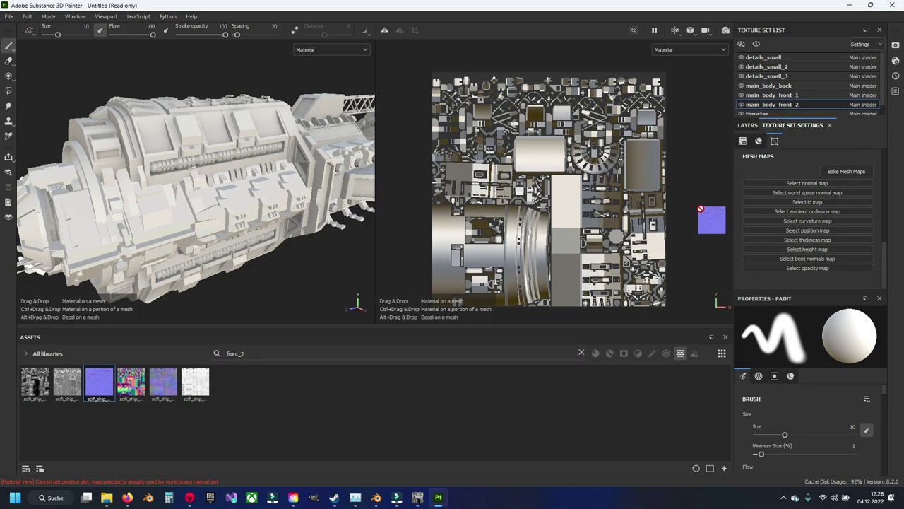
{"action": "left_click_drag", "start_coordinate": [130, 381], "coordinate": [809, 205]}
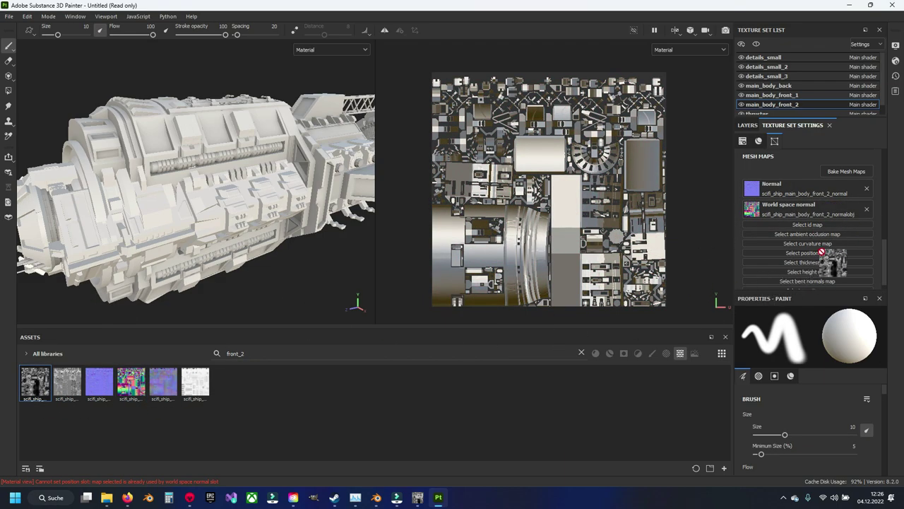
{"action": "left_click_drag", "start_coordinate": [39, 398], "coordinate": [832, 238]}
{"action": "left_click_drag", "start_coordinate": [68, 381], "coordinate": [806, 254]}
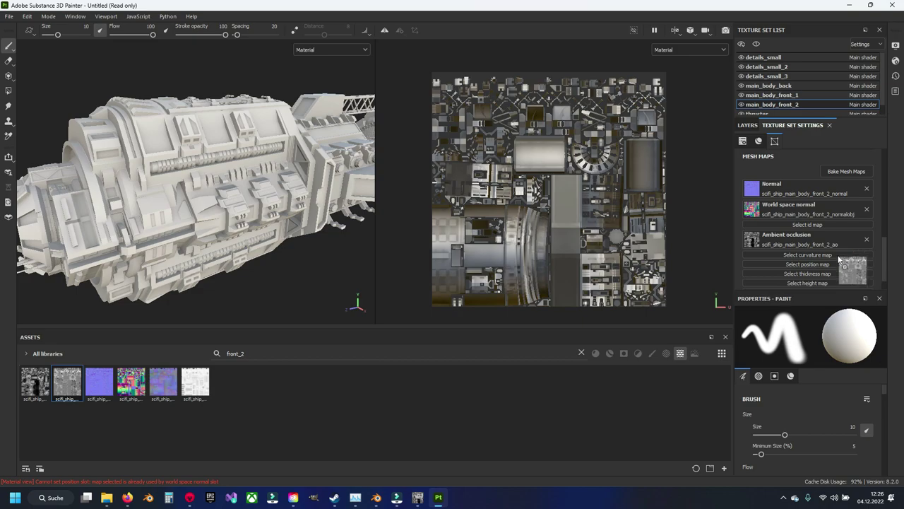
{"action": "left_click_drag", "start_coordinate": [163, 381], "coordinate": [807, 275]}
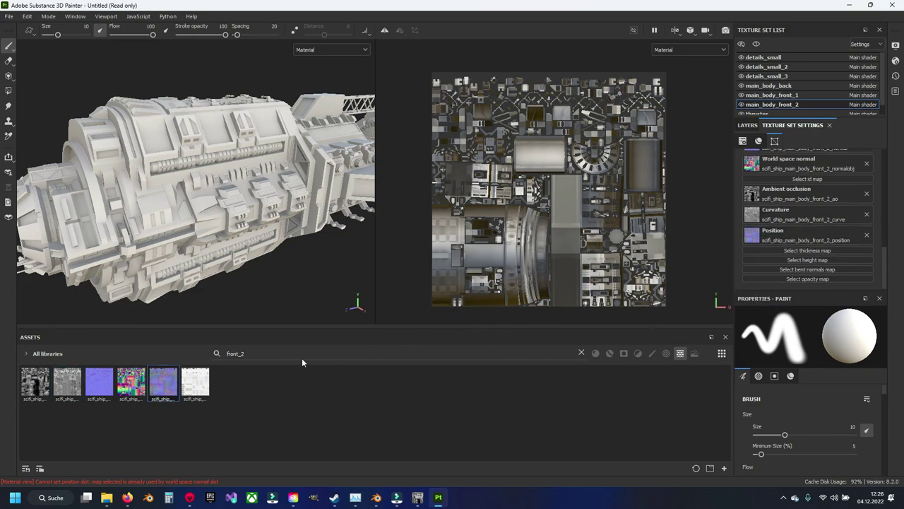
{"action": "left_click_drag", "start_coordinate": [195, 382], "coordinate": [793, 252]}
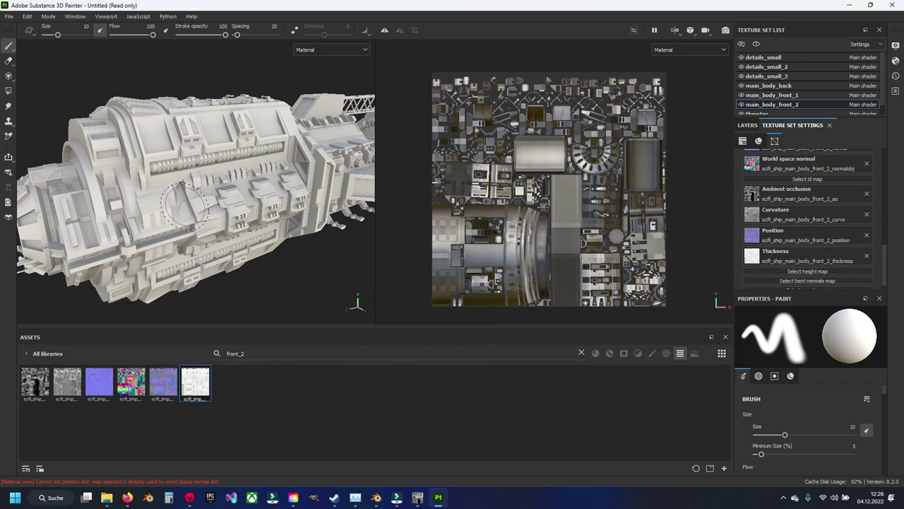
{"action": "left_click_drag", "start_coordinate": [216, 233], "coordinate": [141, 177]}
- Save the project, replacing the default file name with scifi_ship
{"action": "key", "text": "ctrl+s"}
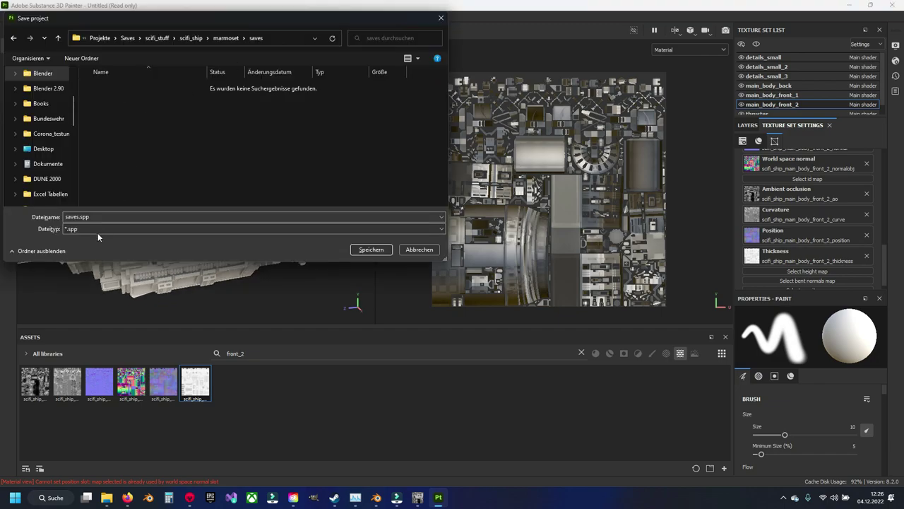
{"action": "key", "text": "Home"}
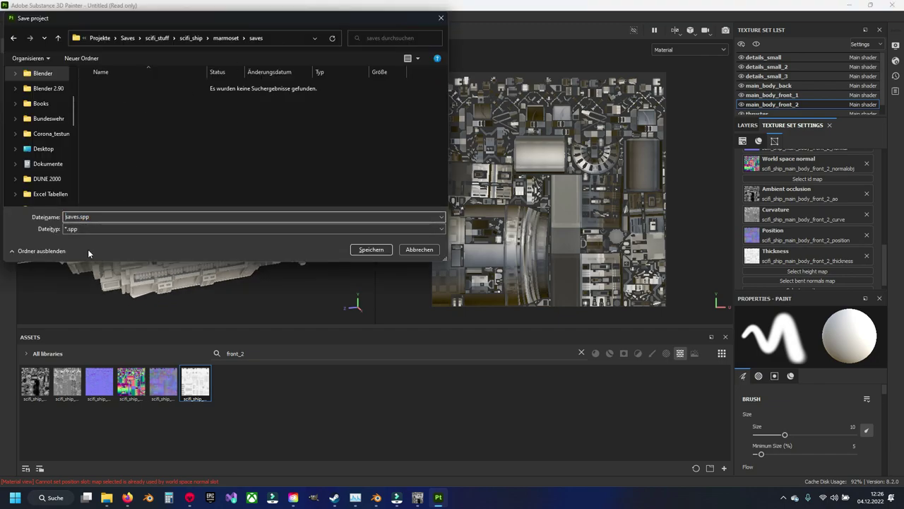
{"action": "key", "text": "Delete"}
{"action": "key", "text": "Delete"}
{"action": "key", "text": "Delete"}
{"action": "key", "text": "Delete"}
{"action": "key", "text": "Delete"}
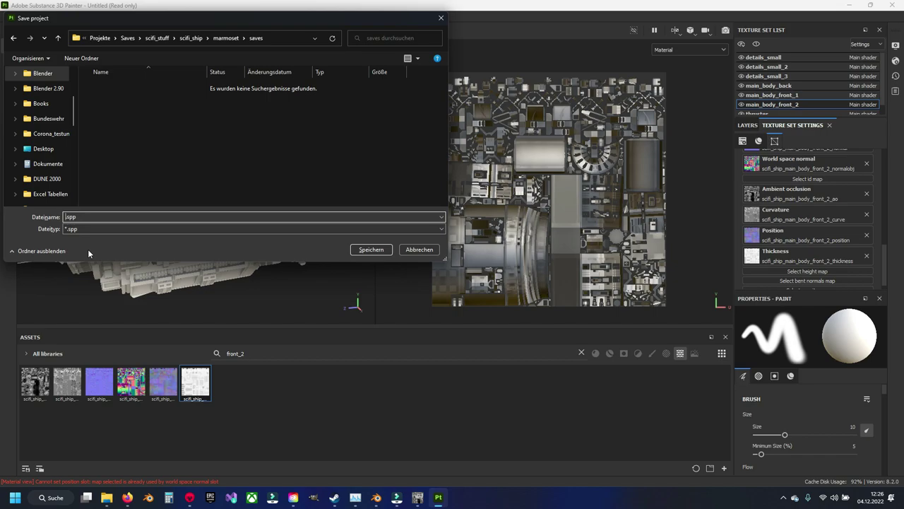
{"action": "type", "text": "scifi_ship"}
{"action": "key", "text": "Return"}
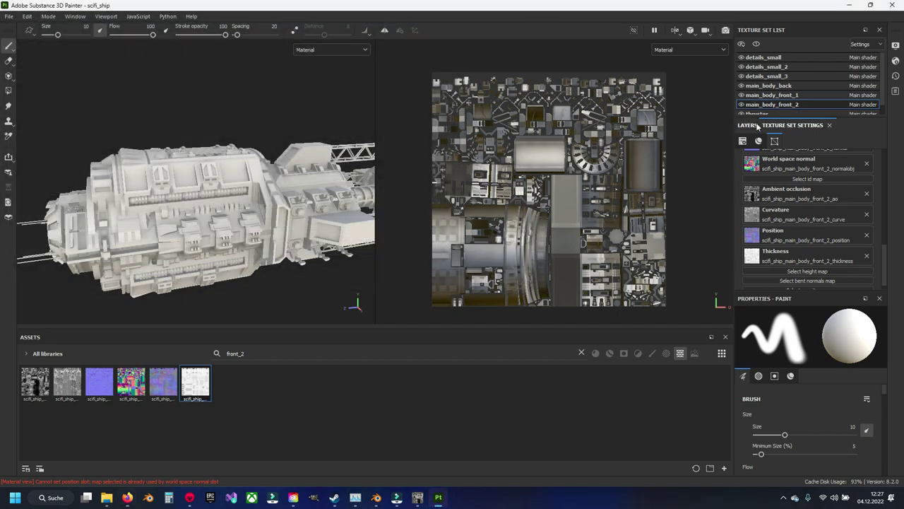
- Show the Layers panel and clear the asset search so all assets are listed
{"action": "left_click", "coordinate": [747, 125]}
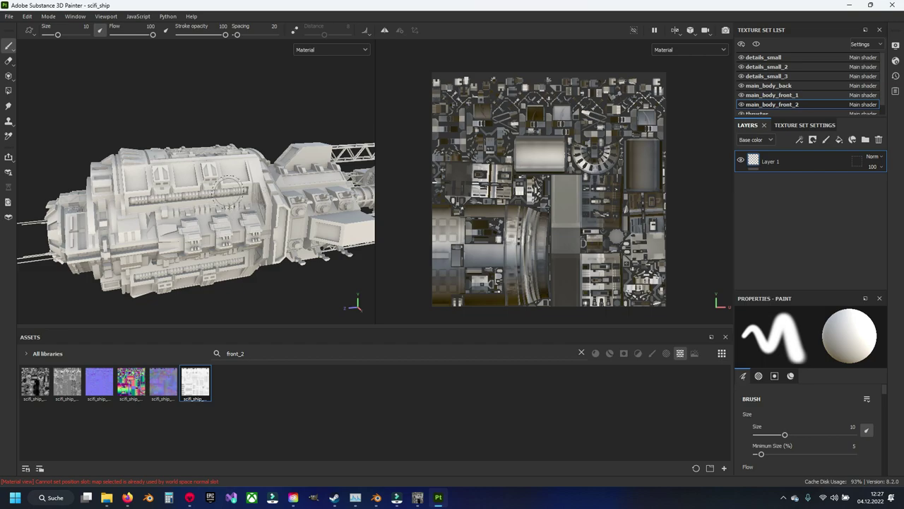
{"action": "left_click_drag", "start_coordinate": [270, 137], "coordinate": [515, 346]}
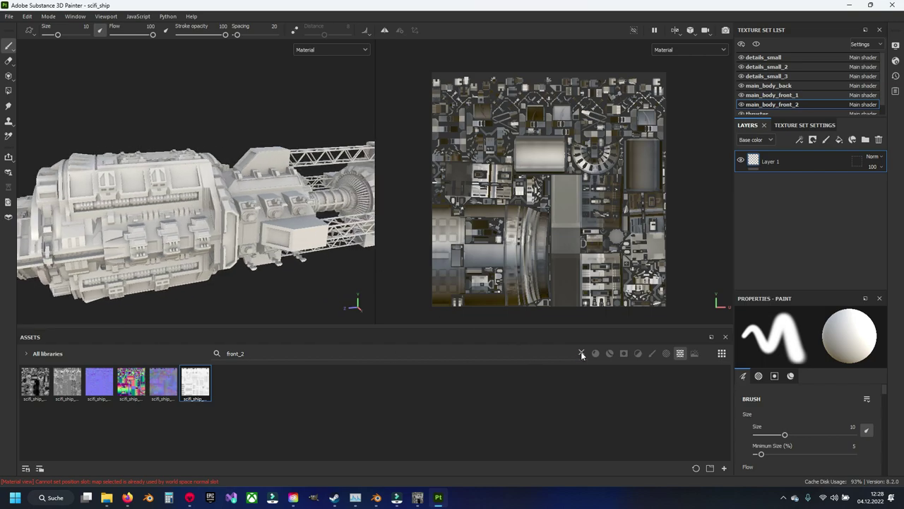
{"action": "left_click", "coordinate": [581, 353]}
{"action": "scroll", "scroll_direction": "up", "scroll_amount": 3}
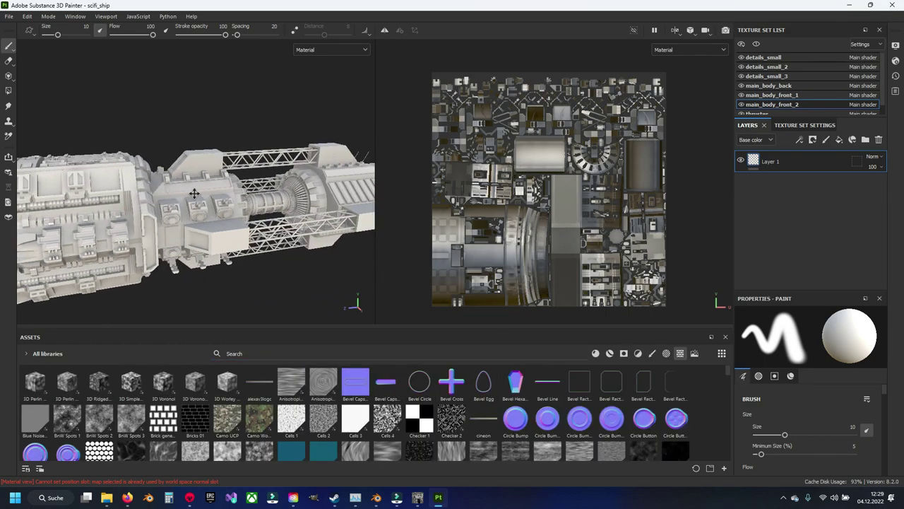
{"action": "scroll", "scroll_direction": "up", "scroll_amount": 3}
{"action": "scroll", "scroll_direction": "up", "scroll_amount": 3}
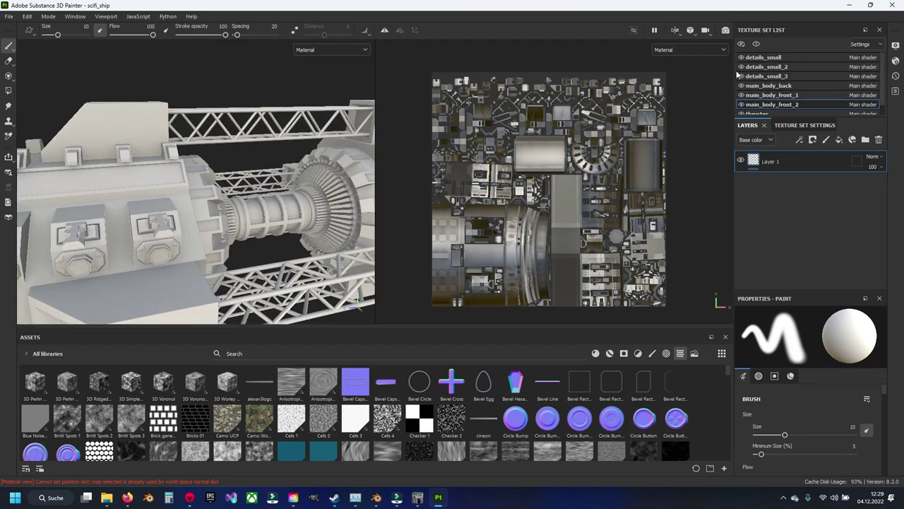
{"action": "scroll", "scroll_direction": "down", "scroll_amount": 3}
- Hide the main_body, details_small and details_small_2 sets, keeping details_small_3 visible
{"action": "left_click", "coordinate": [741, 94]}
{"action": "left_click", "coordinate": [741, 85]}
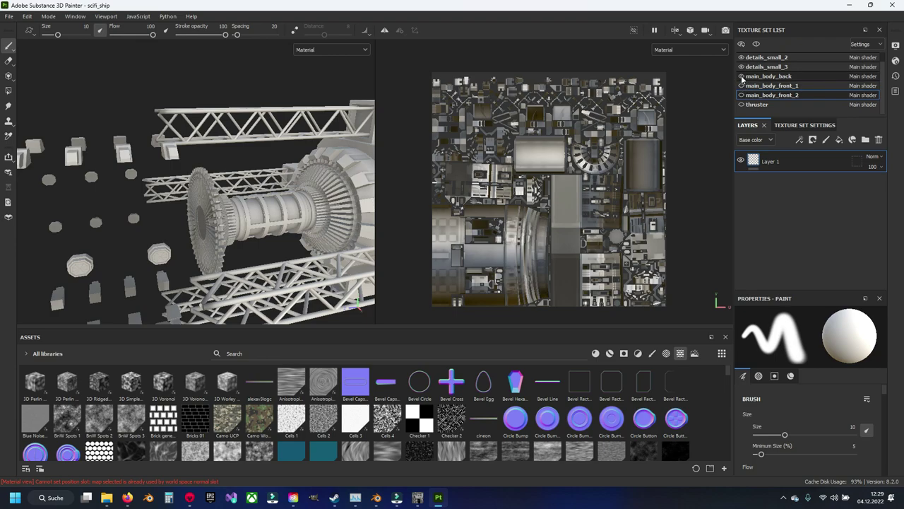
{"action": "left_click", "coordinate": [741, 76]}
{"action": "left_click", "coordinate": [741, 67]}
{"action": "left_click", "coordinate": [742, 66]}
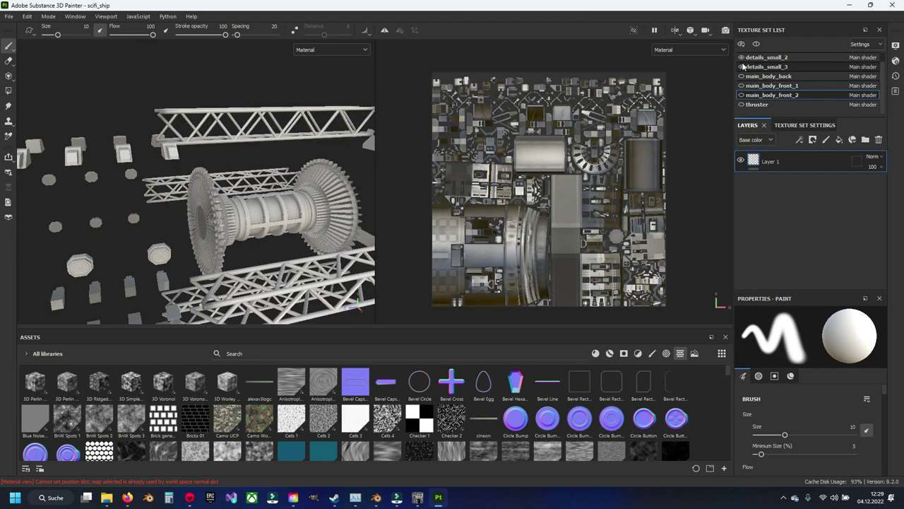
{"action": "left_click", "coordinate": [741, 57]}
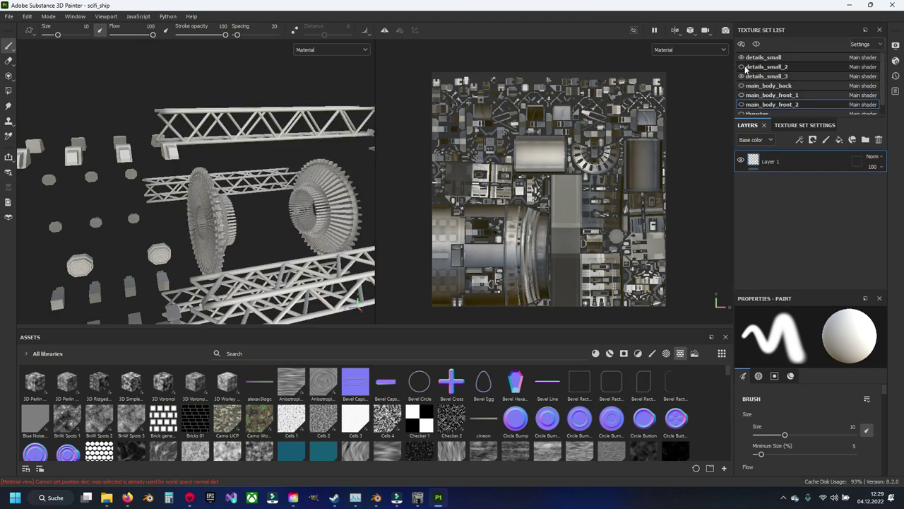
{"action": "scroll", "scroll_direction": "up", "scroll_amount": 3}
{"action": "left_click", "coordinate": [741, 57]}
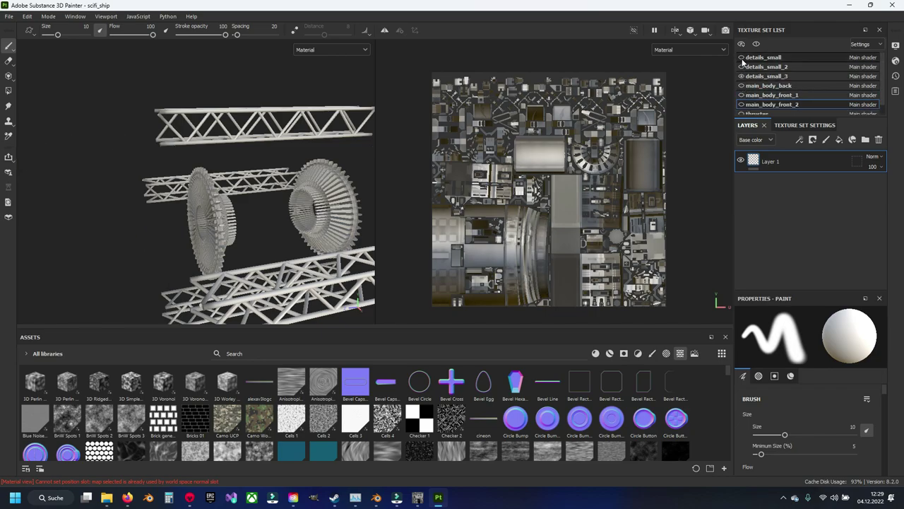
{"action": "scroll", "scroll_direction": "down", "scroll_amount": 3}
{"action": "left_click_drag", "start_coordinate": [280, 200], "coordinate": [254, 212]}
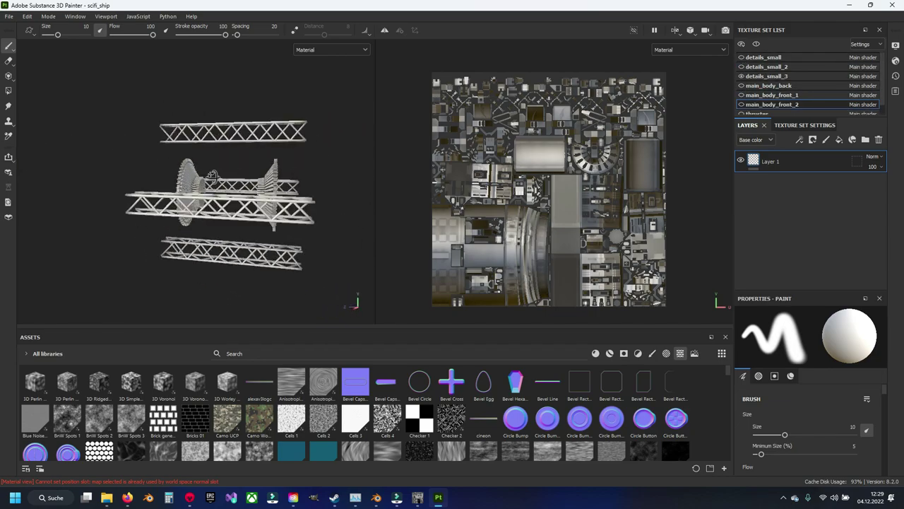
{"action": "scroll", "scroll_direction": "up", "scroll_amount": 3}
{"action": "scroll", "scroll_direction": "up", "scroll_amount": 3}
{"action": "left_click_drag", "start_coordinate": [205, 226], "coordinate": [255, 354]}
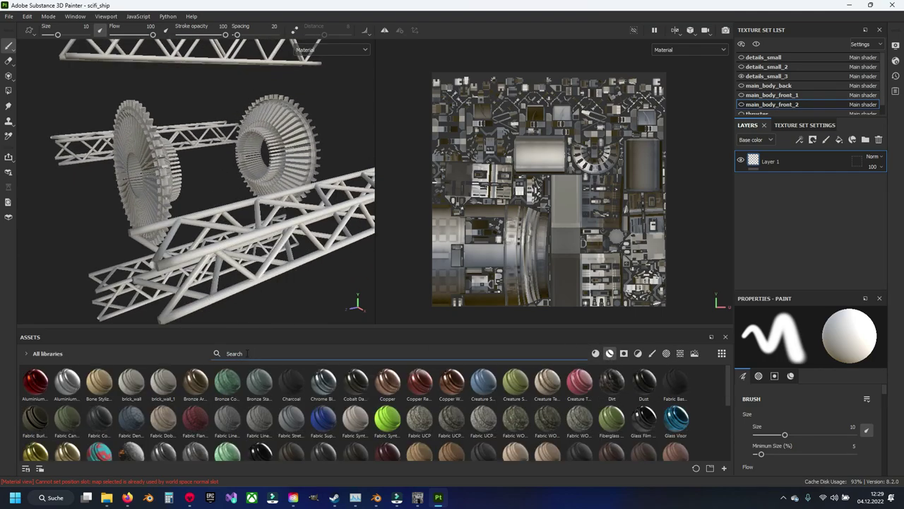
- Add Aluminium Brushed Worn as a material layer and delete the empty Layer 1
{"action": "type", "text": "metal"}
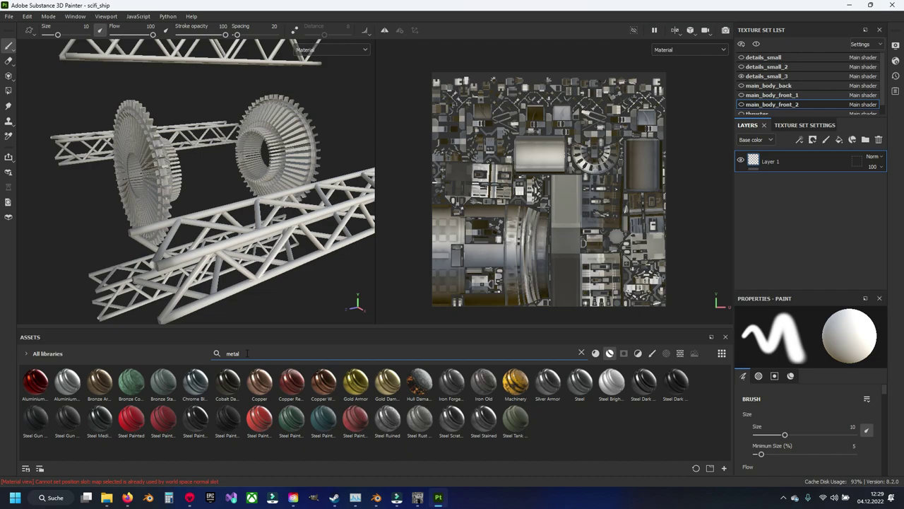
{"action": "key", "text": "BackSpace"}
{"action": "key", "text": "BackSpace"}
{"action": "key", "text": "BackSpace"}
{"action": "type", "text": "um"}
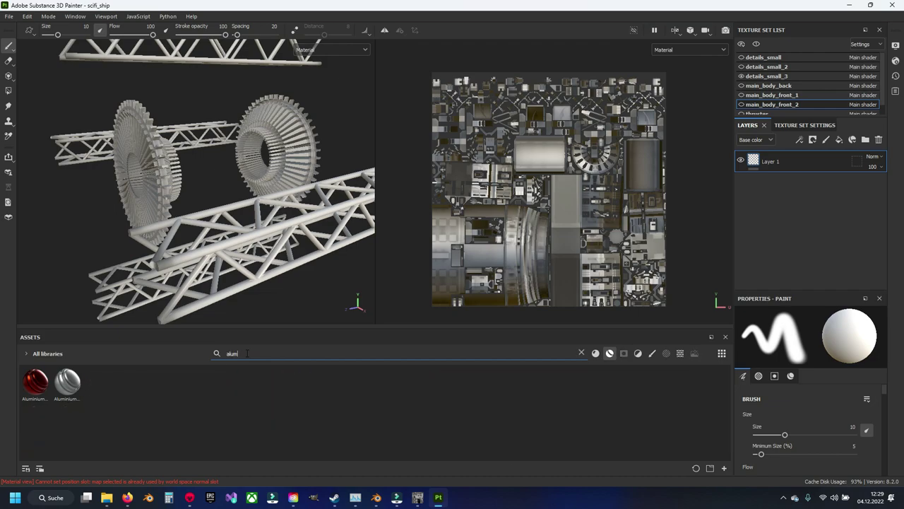
{"action": "left_click_drag", "start_coordinate": [67, 381], "coordinate": [801, 182]}
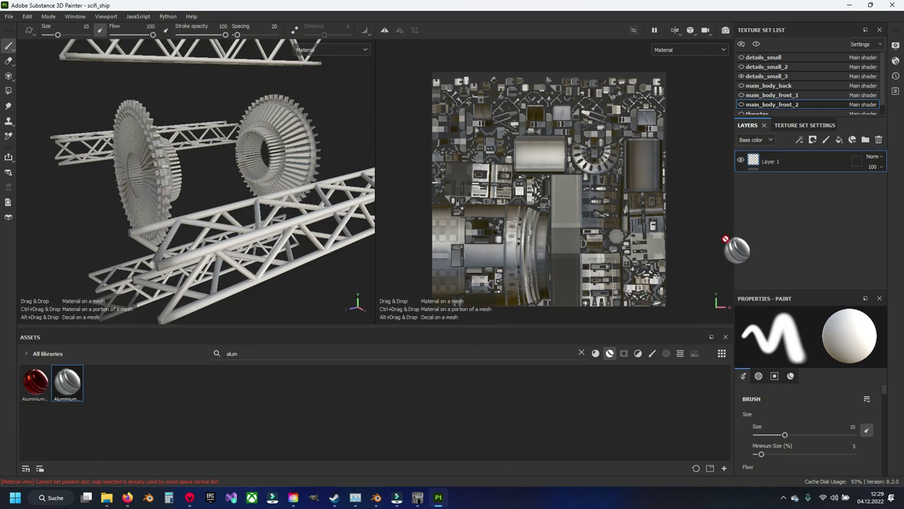
{"action": "left_click", "coordinate": [805, 161]}
{"action": "key", "text": "Delete"}
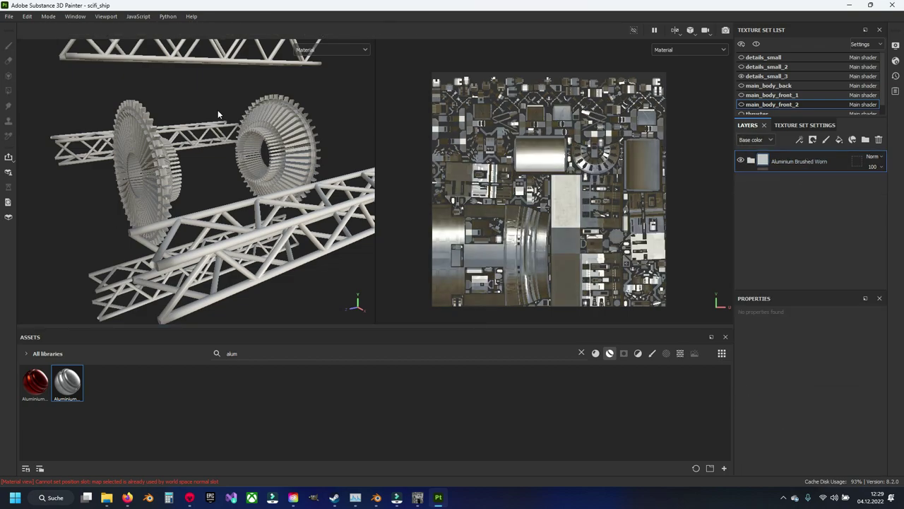
- Toggle the aluminium layer off and on to compare the trusses and gear rings
{"action": "left_click_drag", "start_coordinate": [218, 114], "coordinate": [330, 210]}
{"action": "scroll", "scroll_direction": "up", "scroll_amount": 3}
{"action": "left_click", "coordinate": [741, 161]}
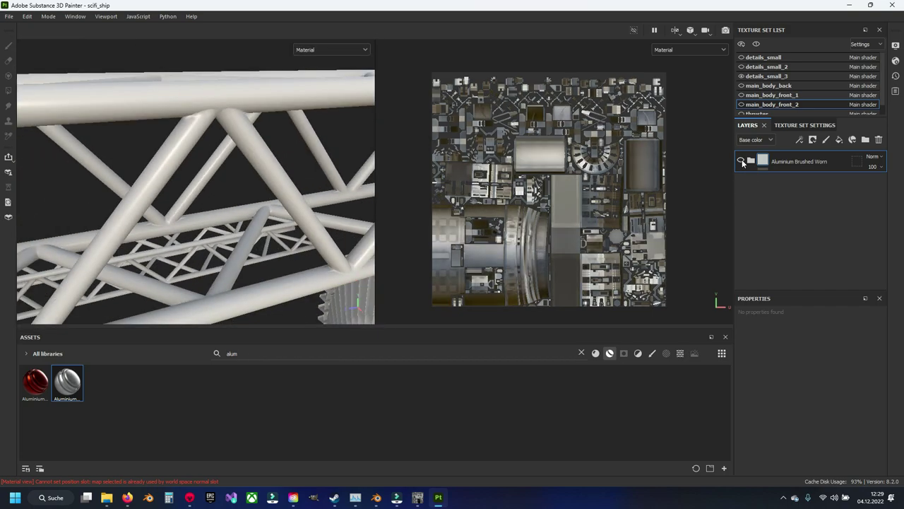
{"action": "left_click", "coordinate": [741, 161]}
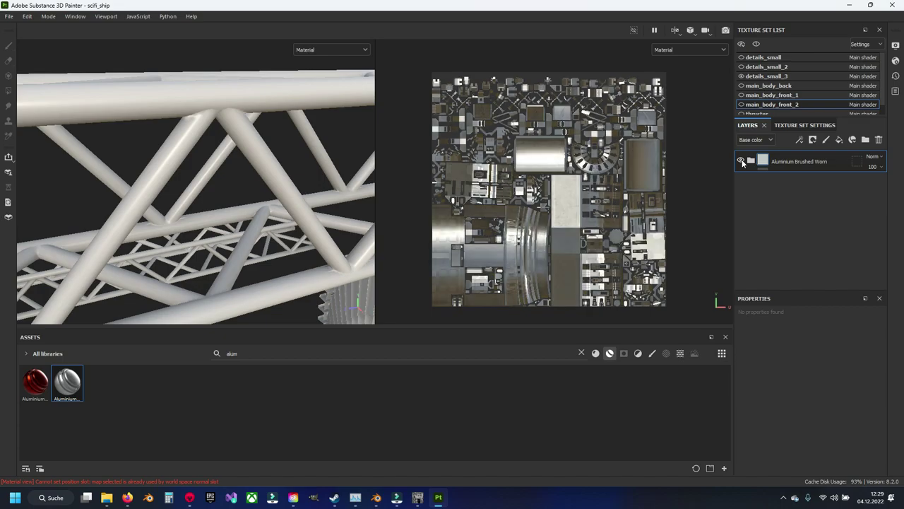
{"action": "left_click_drag", "start_coordinate": [332, 203], "coordinate": [272, 219]}
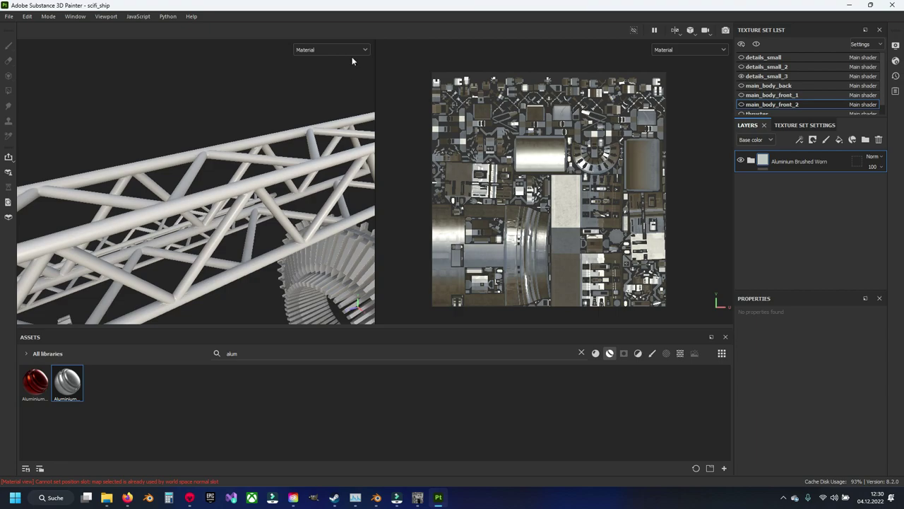
- Preview the Base color channel, return to the Material view, then switch to Blender
{"action": "left_click", "coordinate": [354, 49]}
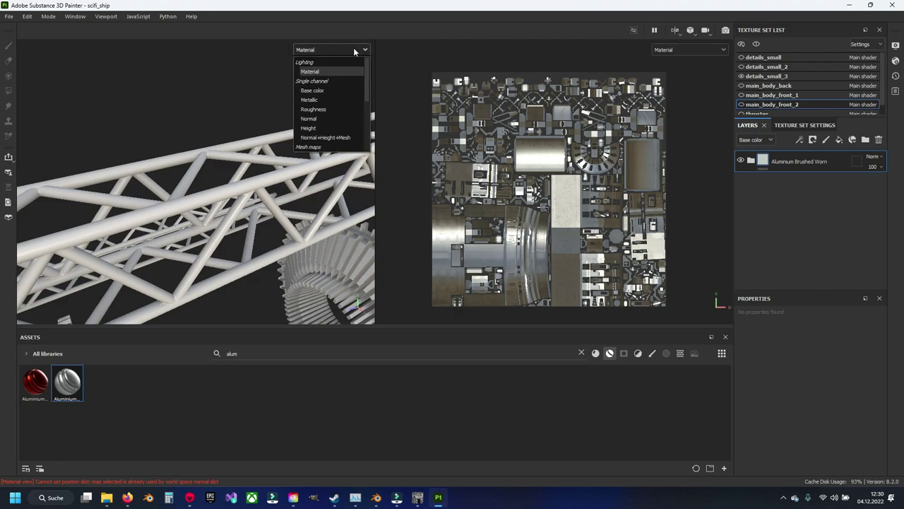
{"action": "left_click", "coordinate": [318, 91]}
{"action": "left_click", "coordinate": [344, 49]}
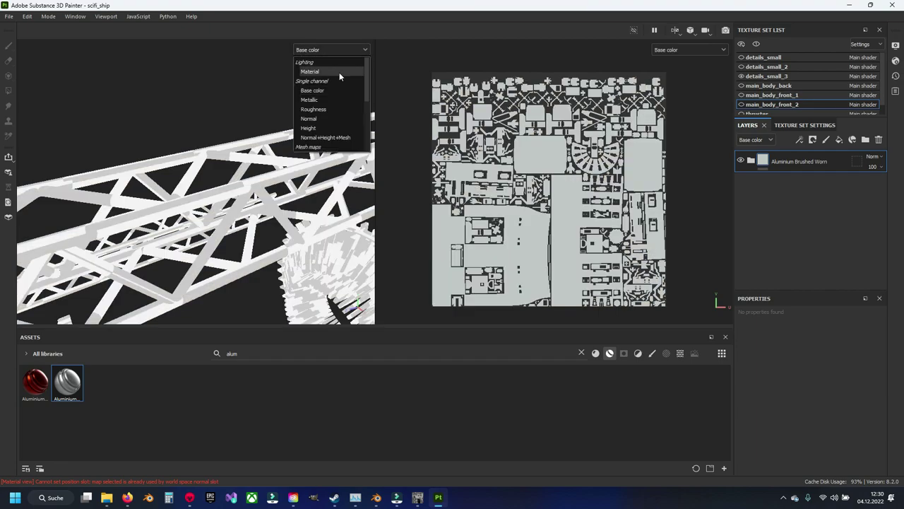
{"action": "left_click", "coordinate": [339, 72]}
{"action": "left_click_drag", "start_coordinate": [339, 72], "coordinate": [308, 162]}
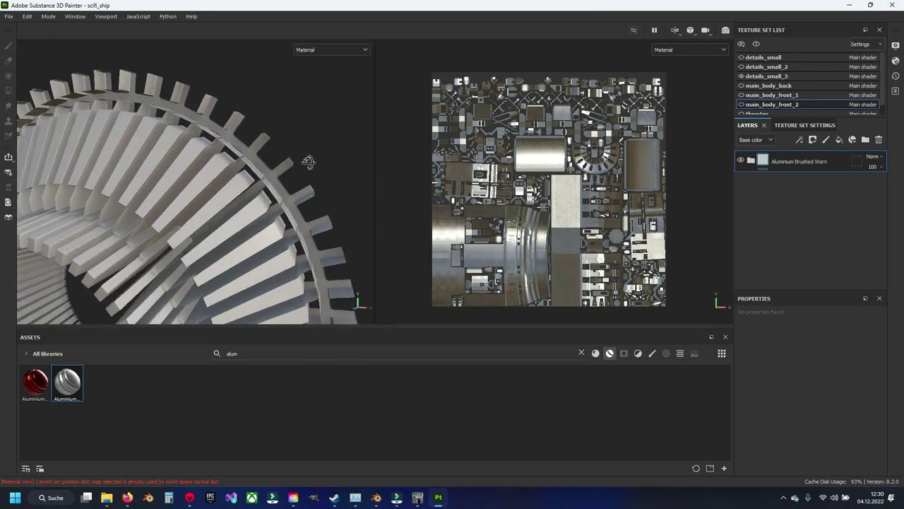
{"action": "left_click", "coordinate": [377, 496]}
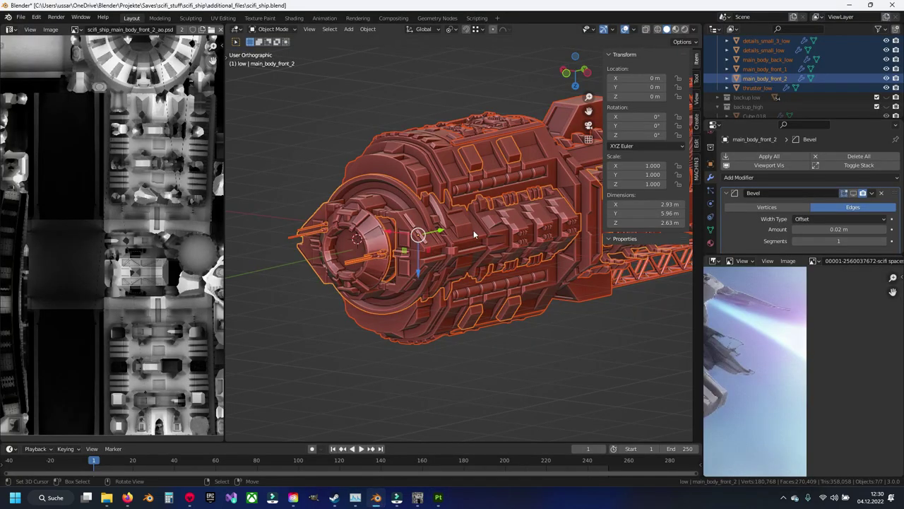
- Select details_small_3_low and enable the Face Orientation overlay to reveal the inverted gear ring
{"action": "left_click_drag", "start_coordinate": [474, 233], "coordinate": [446, 289]}
{"action": "scroll", "scroll_direction": "up", "scroll_amount": 3}
{"action": "scroll", "scroll_direction": "up", "scroll_amount": 3}
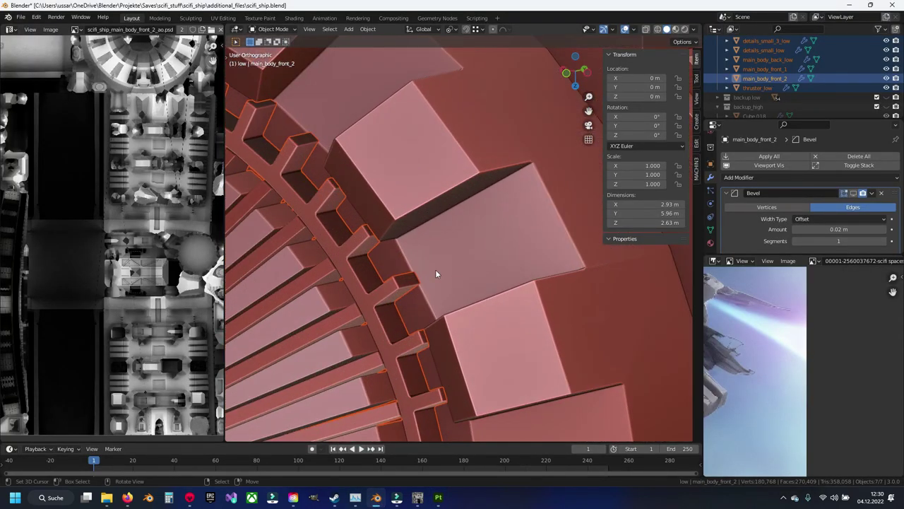
{"action": "left_click", "coordinate": [389, 290]}
{"action": "left_click_drag", "start_coordinate": [381, 298], "coordinate": [416, 279]}
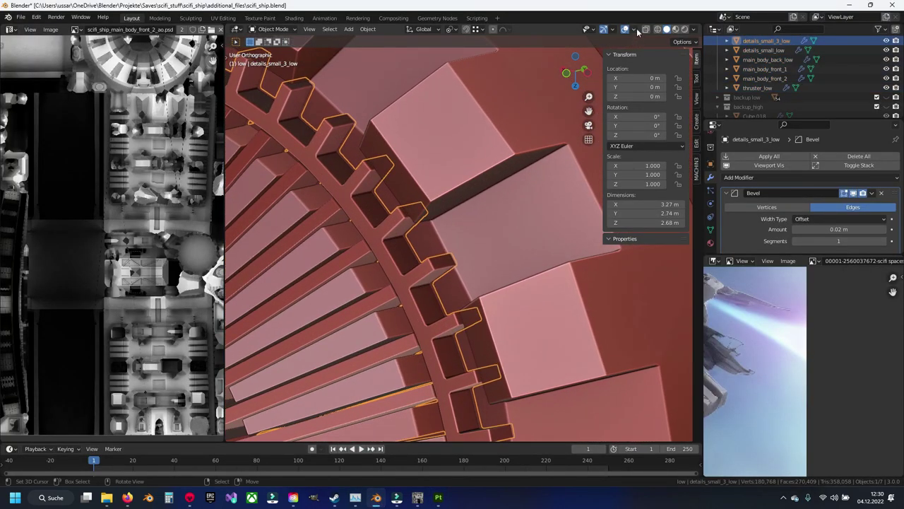
{"action": "left_click", "coordinate": [635, 30]}
{"action": "scroll", "scroll_direction": "down", "scroll_amount": 3}
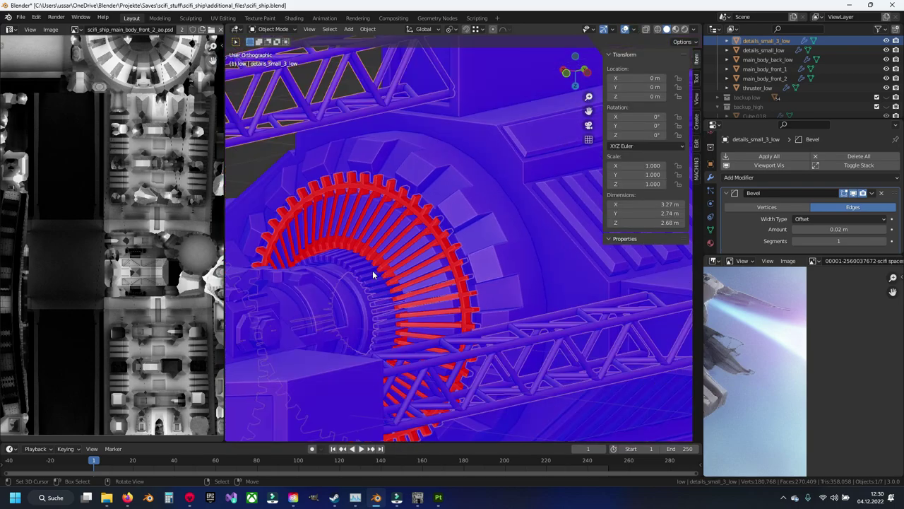
{"action": "left_click_drag", "start_coordinate": [466, 240], "coordinate": [484, 277]}
- In Edit Mode, select all of the gear's faces and run Recalculate Outside on the normals
{"action": "key", "text": "Tab"}
{"action": "key", "text": "KP_Decimal"}
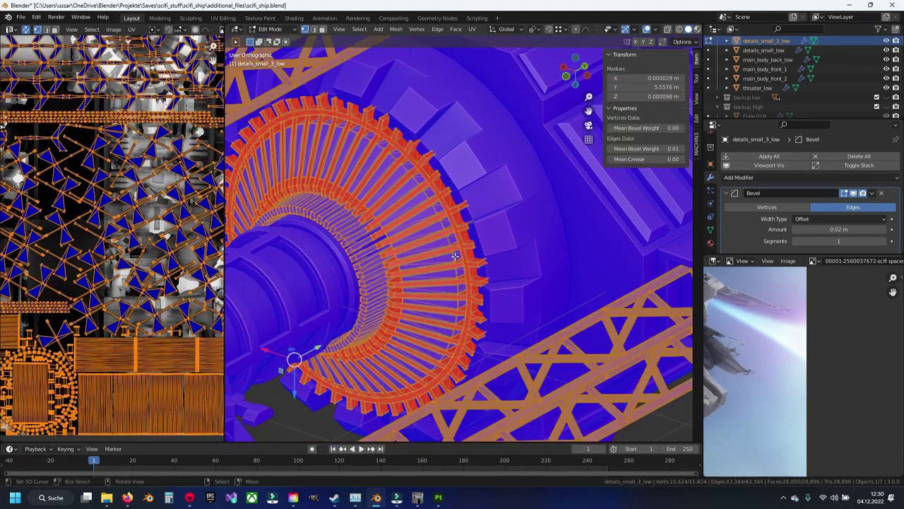
{"action": "key", "text": "F3"}
{"action": "type", "text": "recla"}
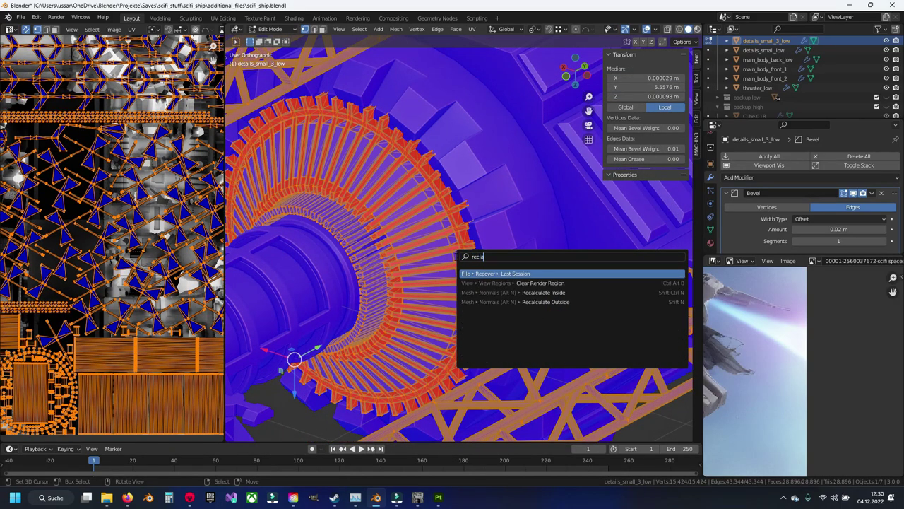
{"action": "key", "text": "BackSpace"}
{"action": "key", "text": "BackSpace"}
{"action": "type", "text": "alc"}
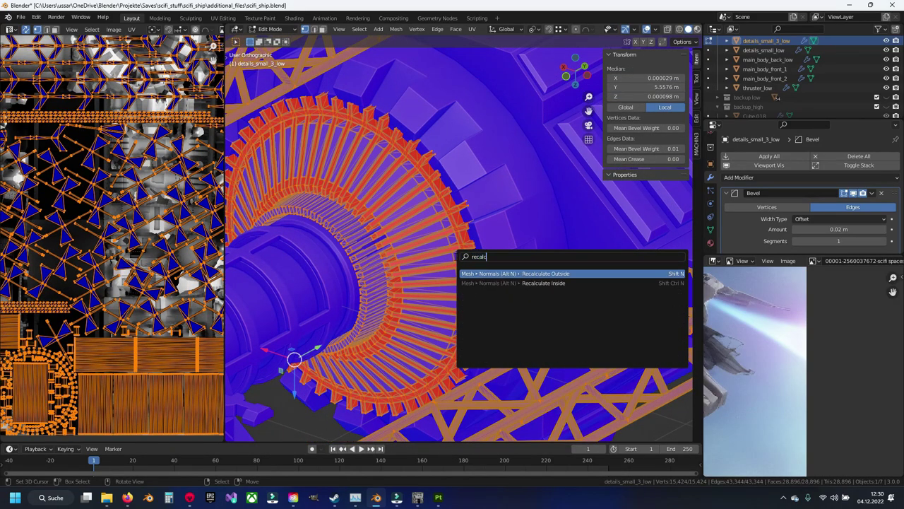
{"action": "key", "text": "Return"}
{"action": "scroll", "scroll_direction": "down", "scroll_amount": 3}
{"action": "key", "text": "Tab"}
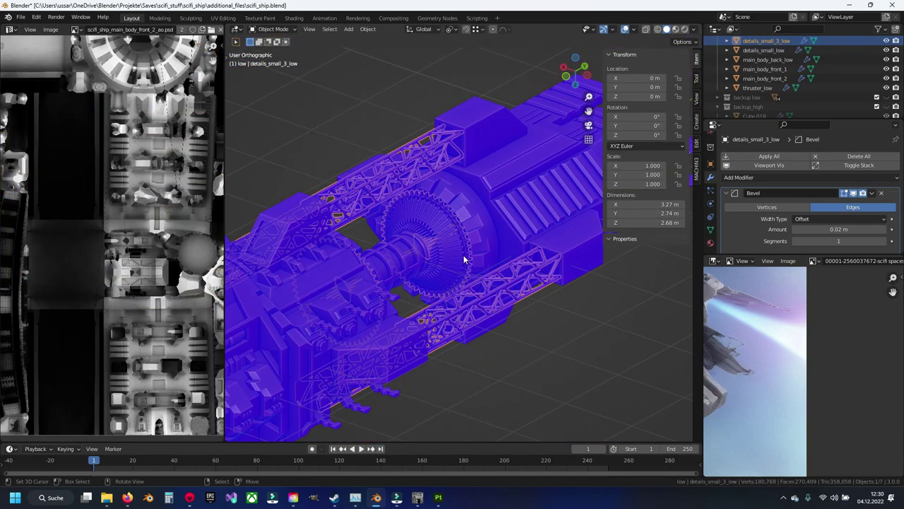
- Turn off the Face Orientation overlay and save scifi_ship.blend
{"action": "left_click", "coordinate": [634, 29]}
{"action": "left_click", "coordinate": [606, 203]}
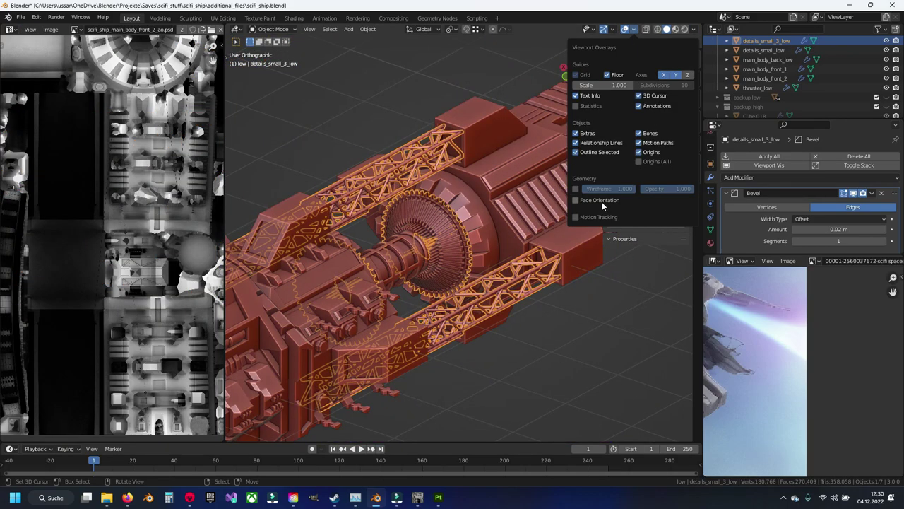
{"action": "scroll", "scroll_direction": "up", "scroll_amount": 3}
{"action": "key", "text": "ctrl+s"}
{"action": "left_click_drag", "start_coordinate": [385, 212], "coordinate": [464, 249]}
{"action": "key", "text": "n"}
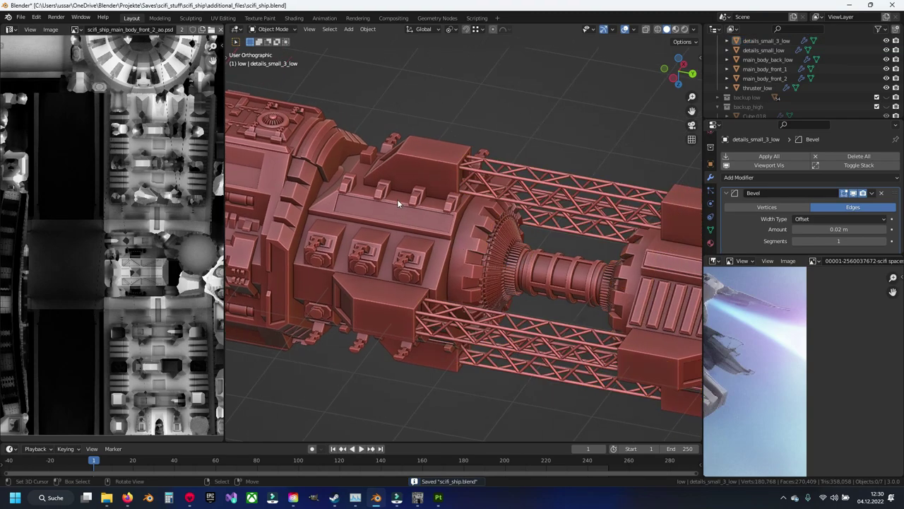
- Export the low-poly objects as FBX, overwriting scifi_ship_low.fbx
{"action": "left_click", "coordinate": [23, 17]}
{"action": "mouse_move", "coordinate": [36, 153]}
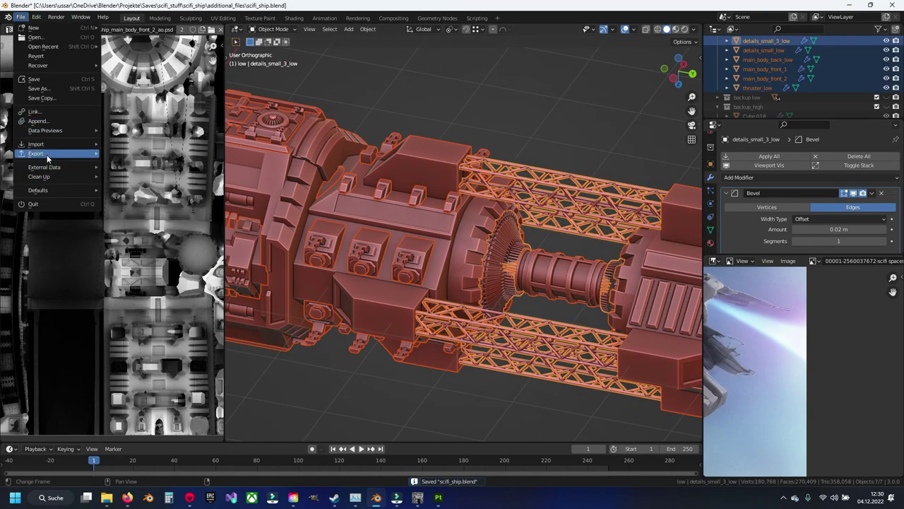
{"action": "left_click", "coordinate": [149, 229]}
{"action": "left_click", "coordinate": [350, 185]}
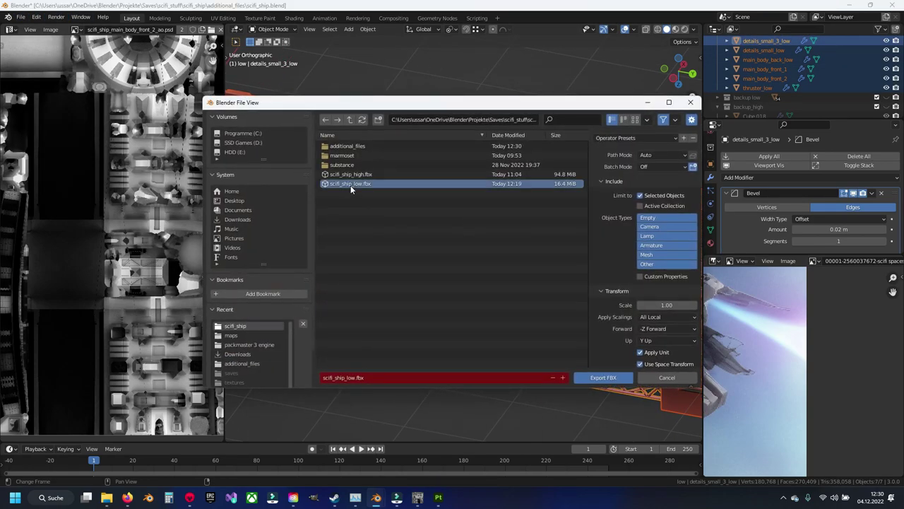
{"action": "left_click", "coordinate": [600, 376]}
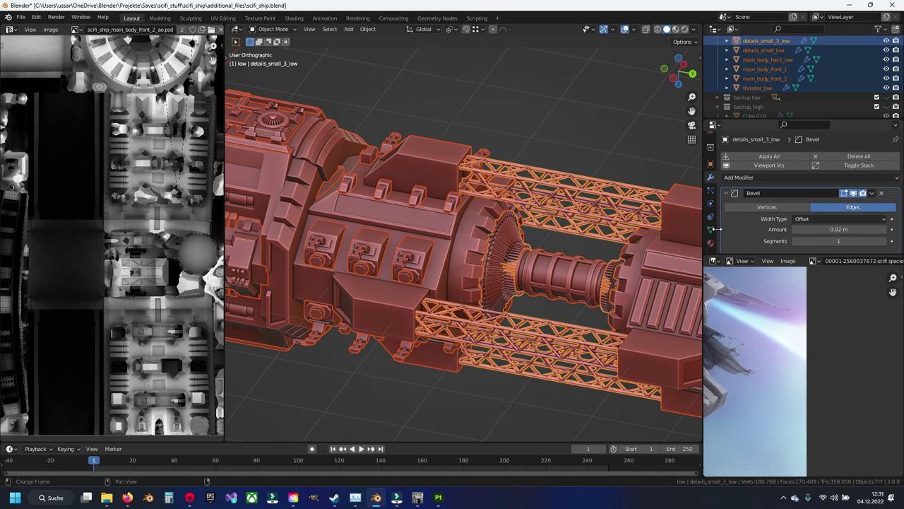
{"action": "left_click_drag", "start_coordinate": [716, 228], "coordinate": [699, 230]}
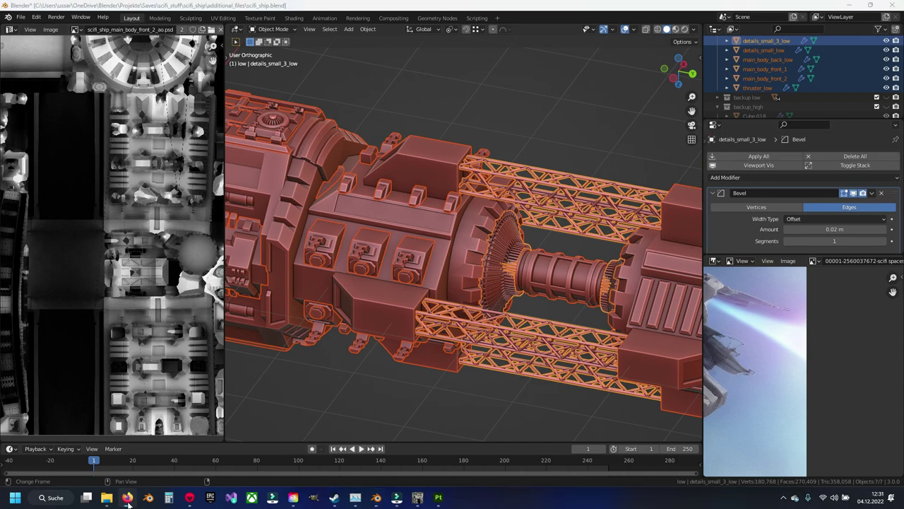
- Back in Painter, set Project configuration's mesh to scifi_ship/scifi_ship_low.fbx and confirm with OK
{"action": "left_click", "coordinate": [438, 496]}
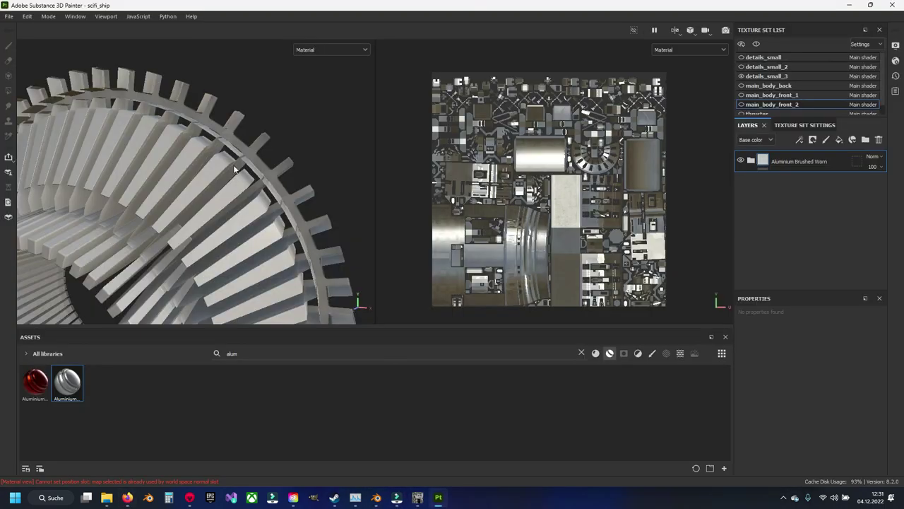
{"action": "left_click", "coordinate": [71, 16]}
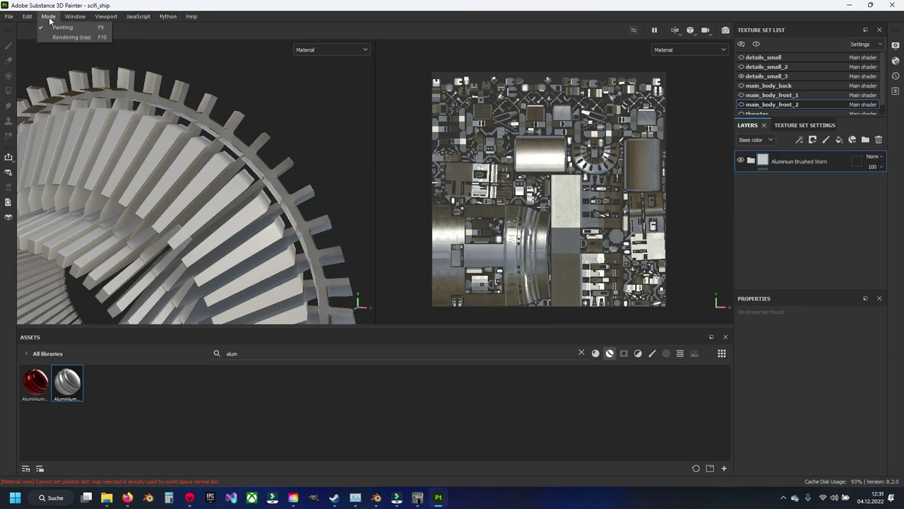
{"action": "mouse_move", "coordinate": [27, 16]}
{"action": "left_click", "coordinate": [38, 47]}
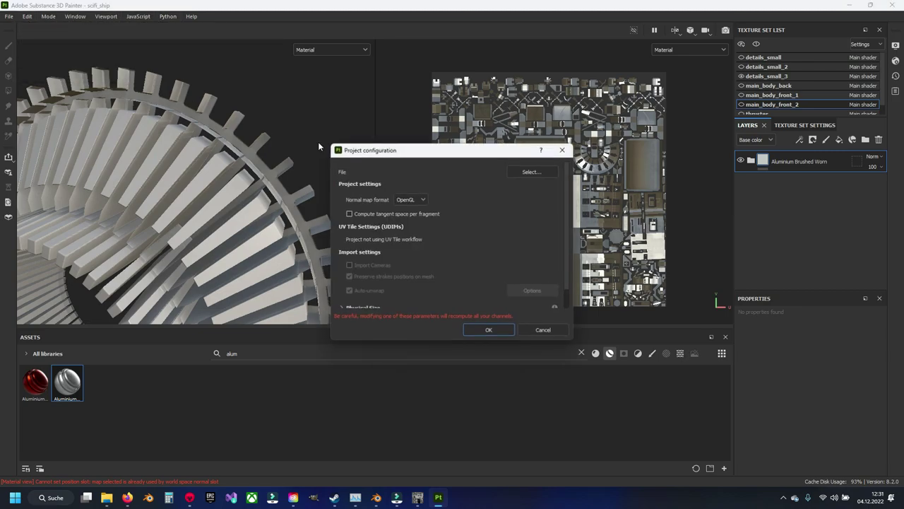
{"action": "left_click", "coordinate": [550, 174]}
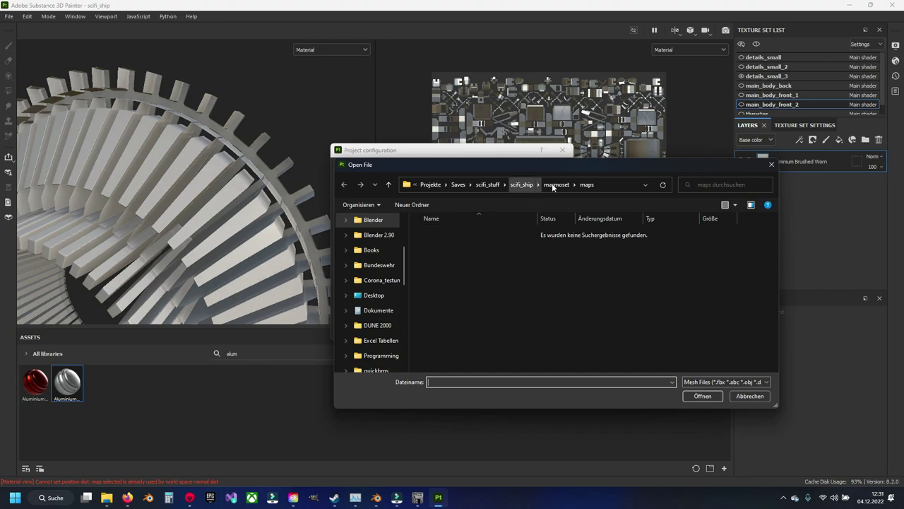
{"action": "left_click", "coordinate": [521, 184]}
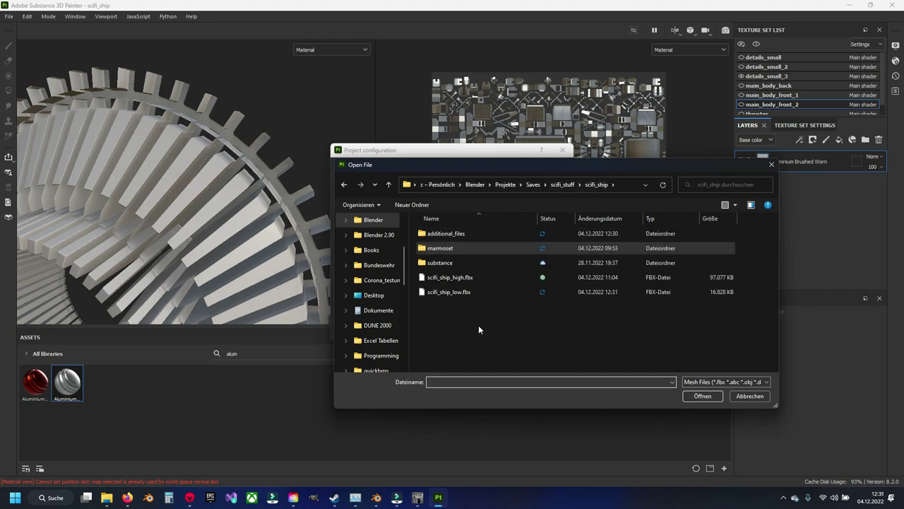
{"action": "left_click", "coordinate": [449, 292]}
{"action": "left_click", "coordinate": [702, 396]}
{"action": "left_click", "coordinate": [486, 332]}
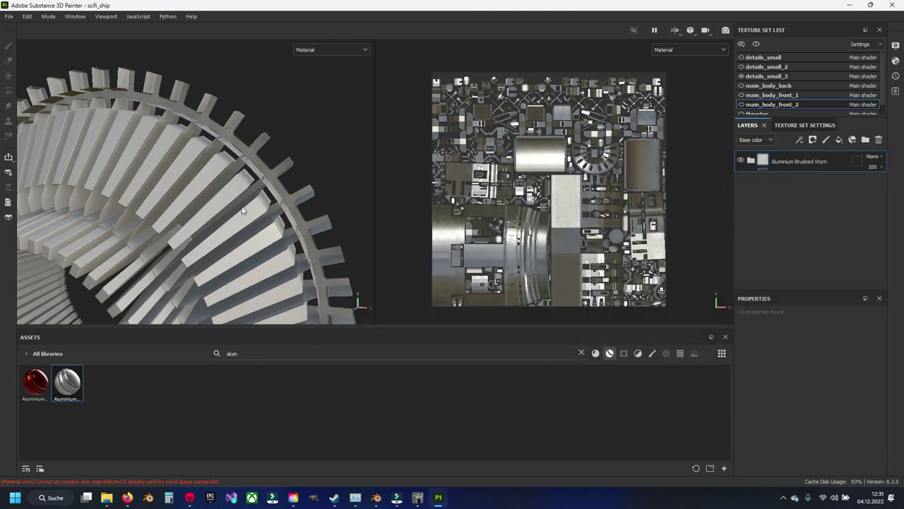